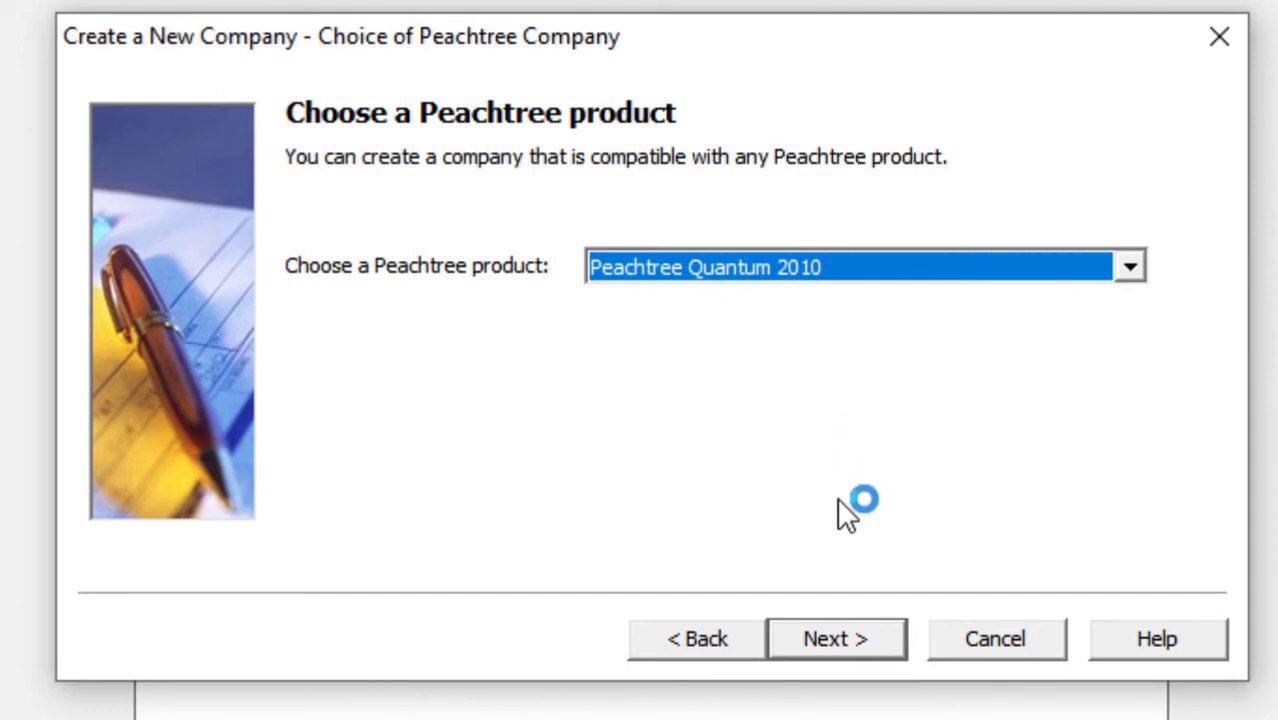
- Enter the company name 'Ali & Sons' and its two street address lines
click(845, 641)
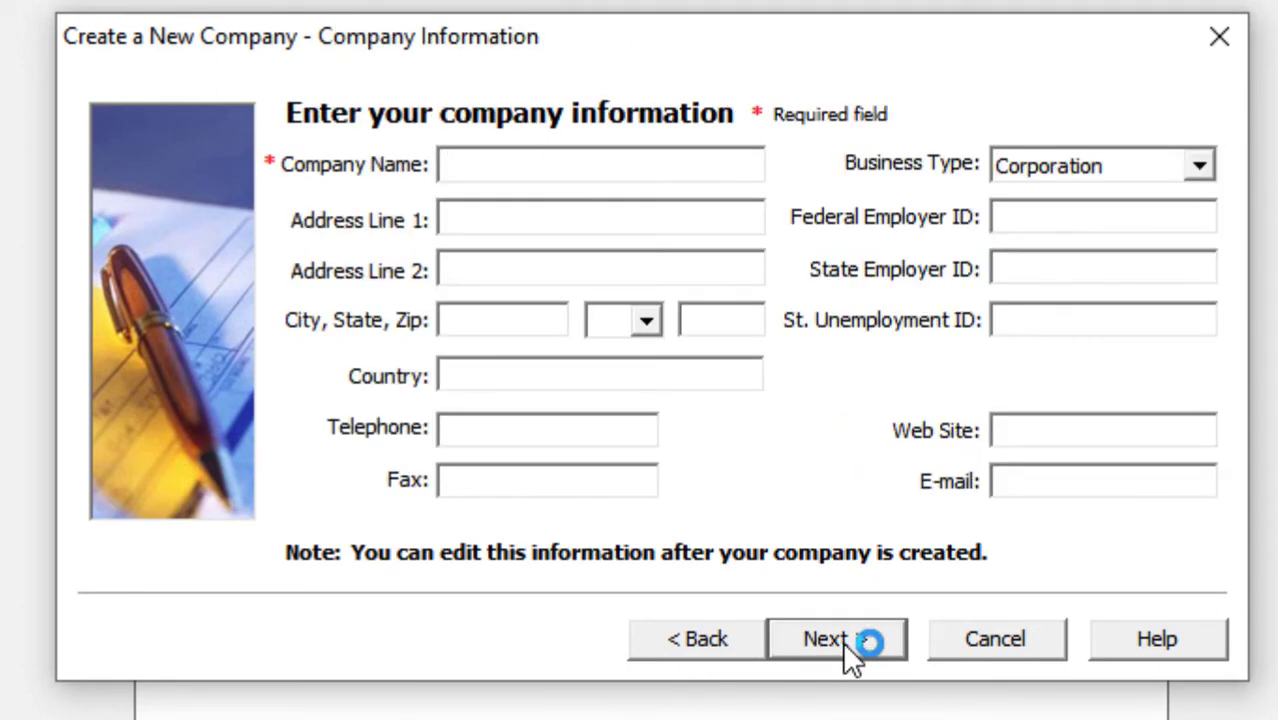
text(Ali & Sons)
key(Tab)
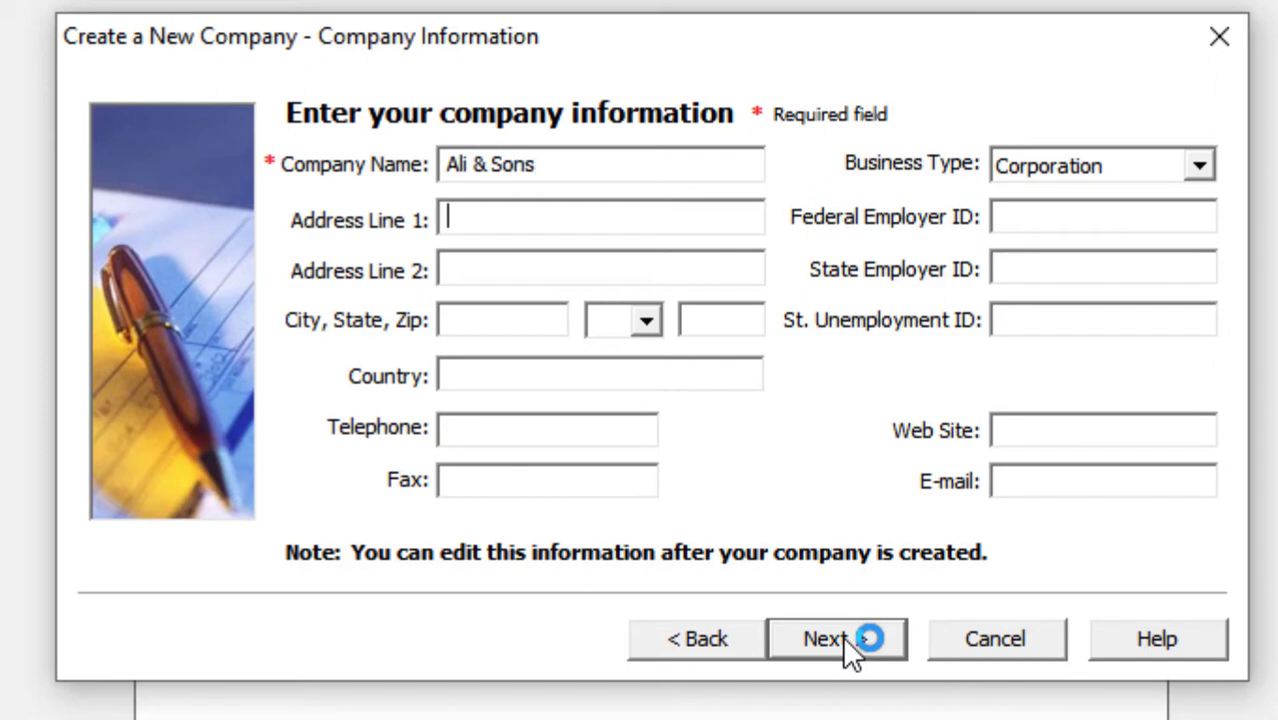
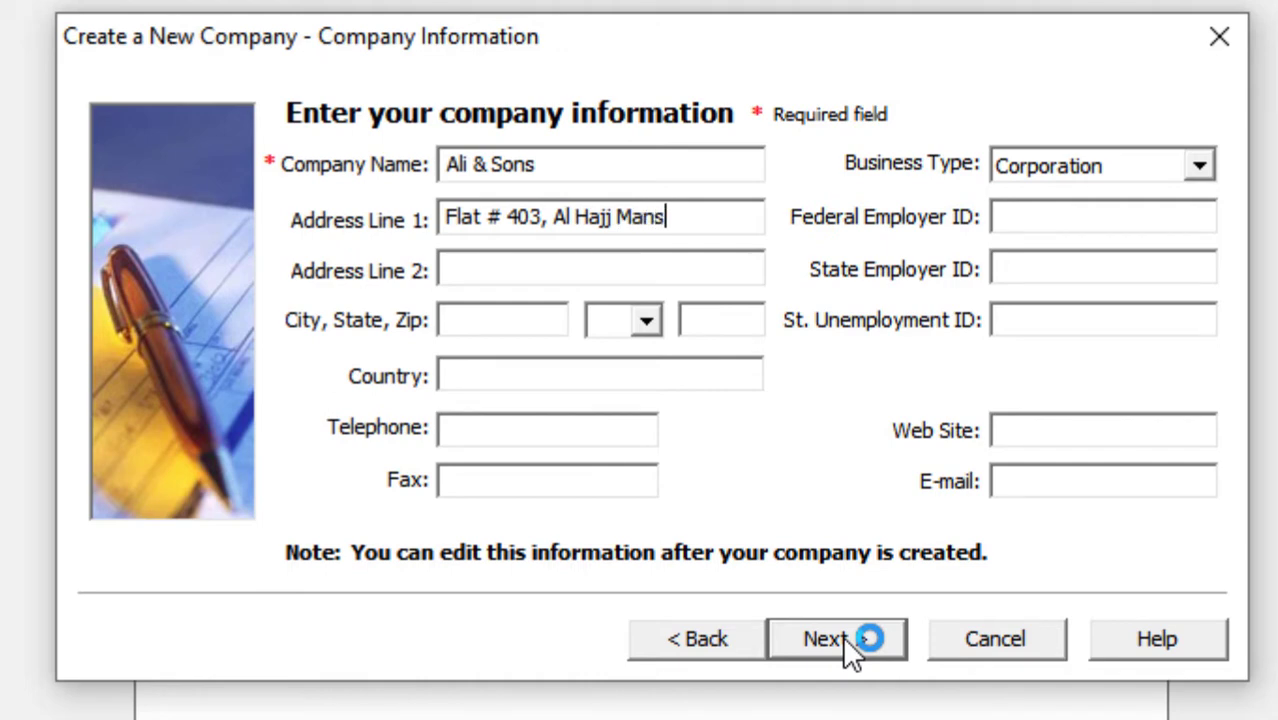
key(Tab)
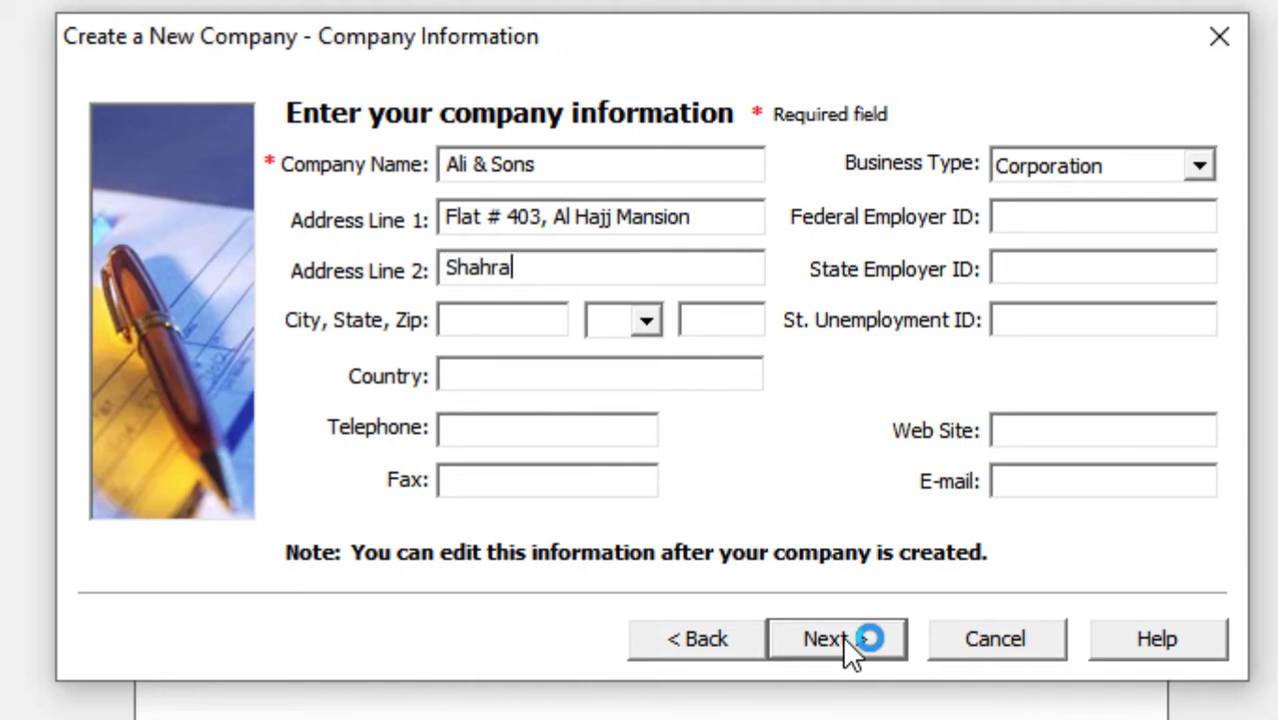
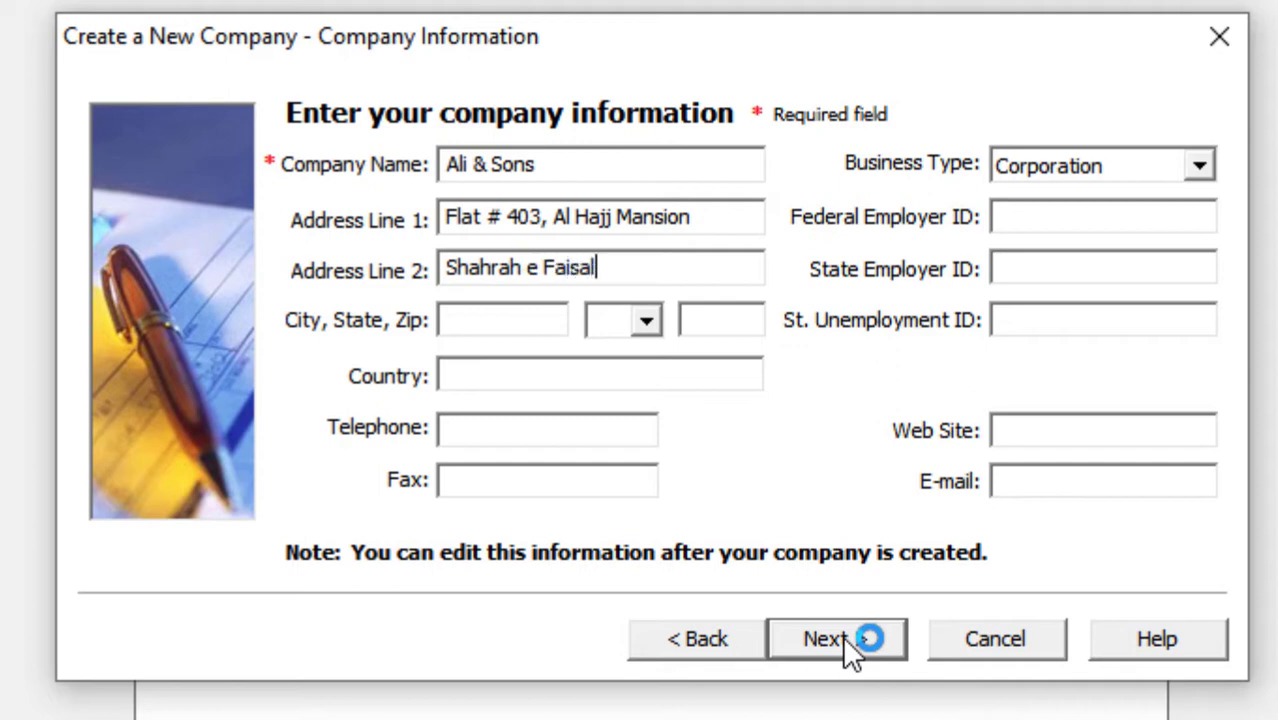
- Fill in city, state, zip, country Pakistan and telephone, and choose Sole Proprietorship as business type
key(Tab)
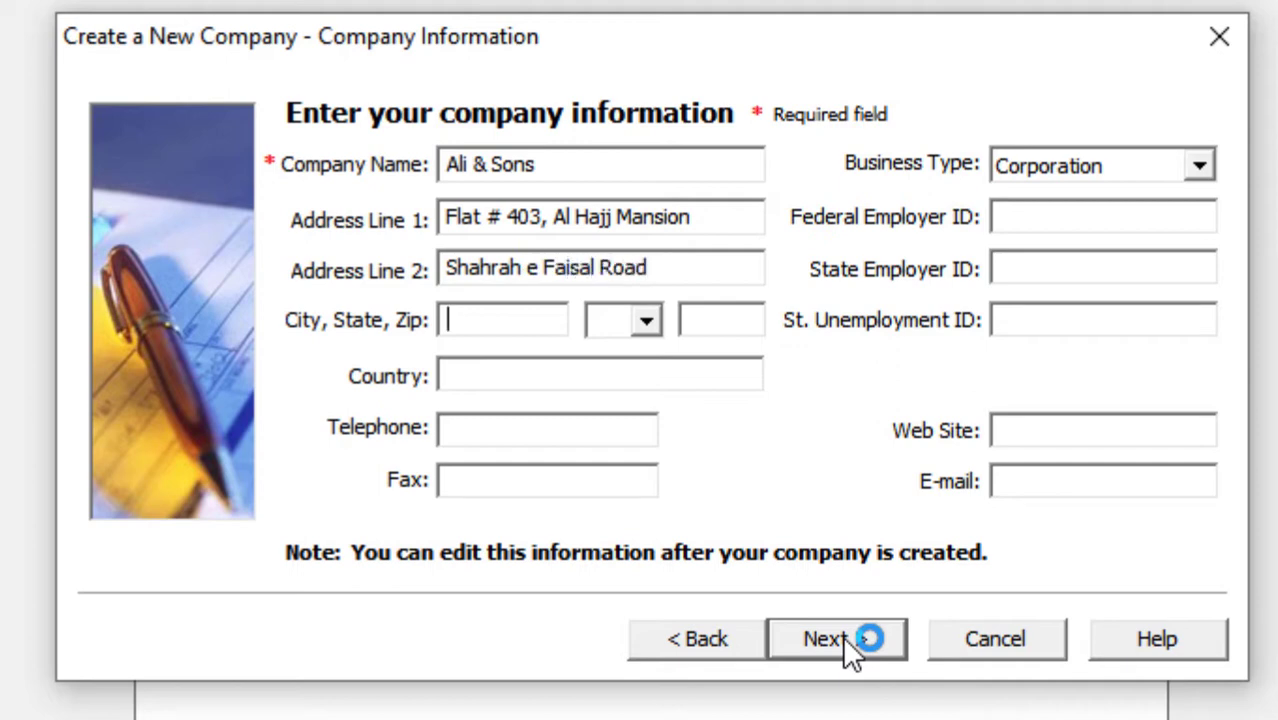
text(Karachi)
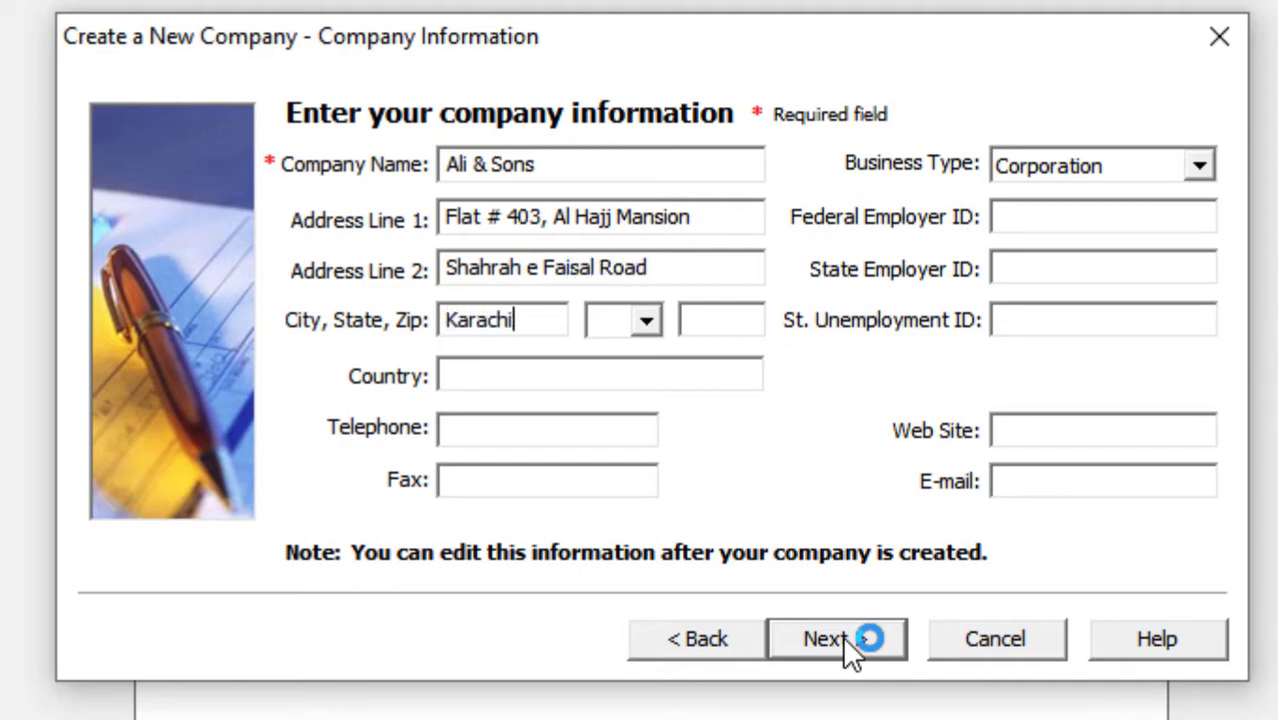
key(Tab)
text(SD)
key(Tab)
text(74400)
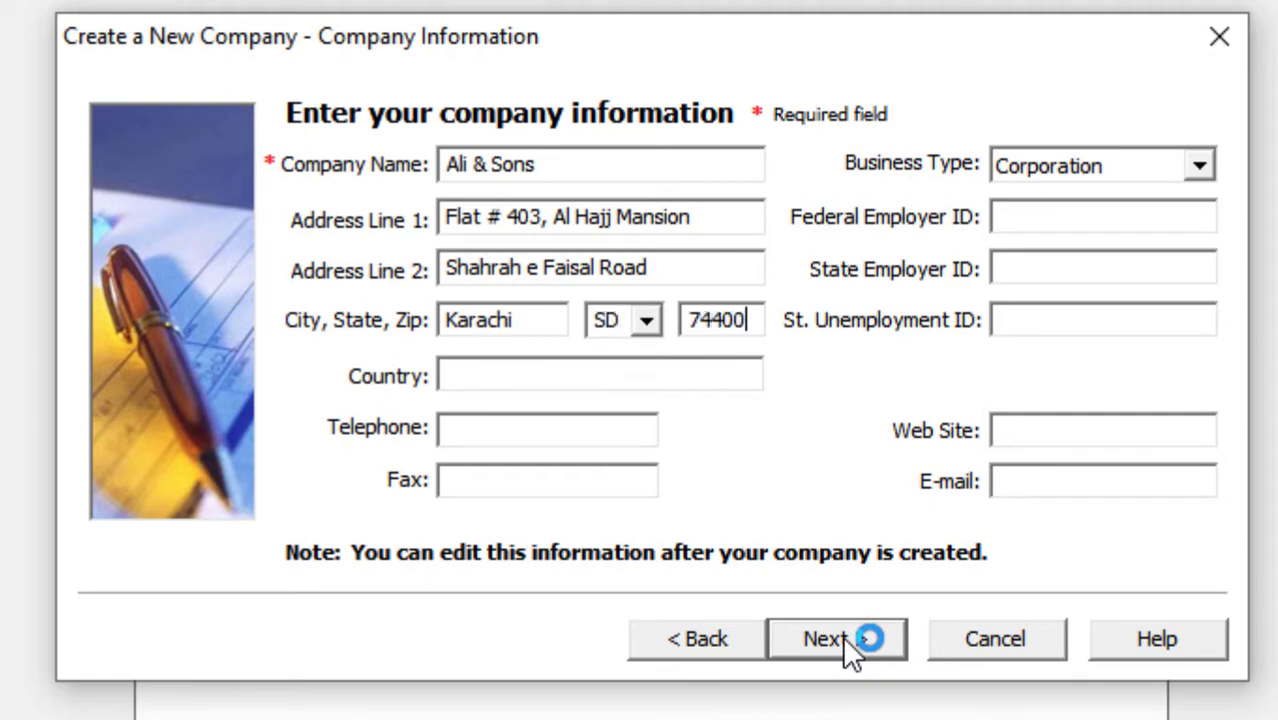
key(Tab)
text(Pakistan)
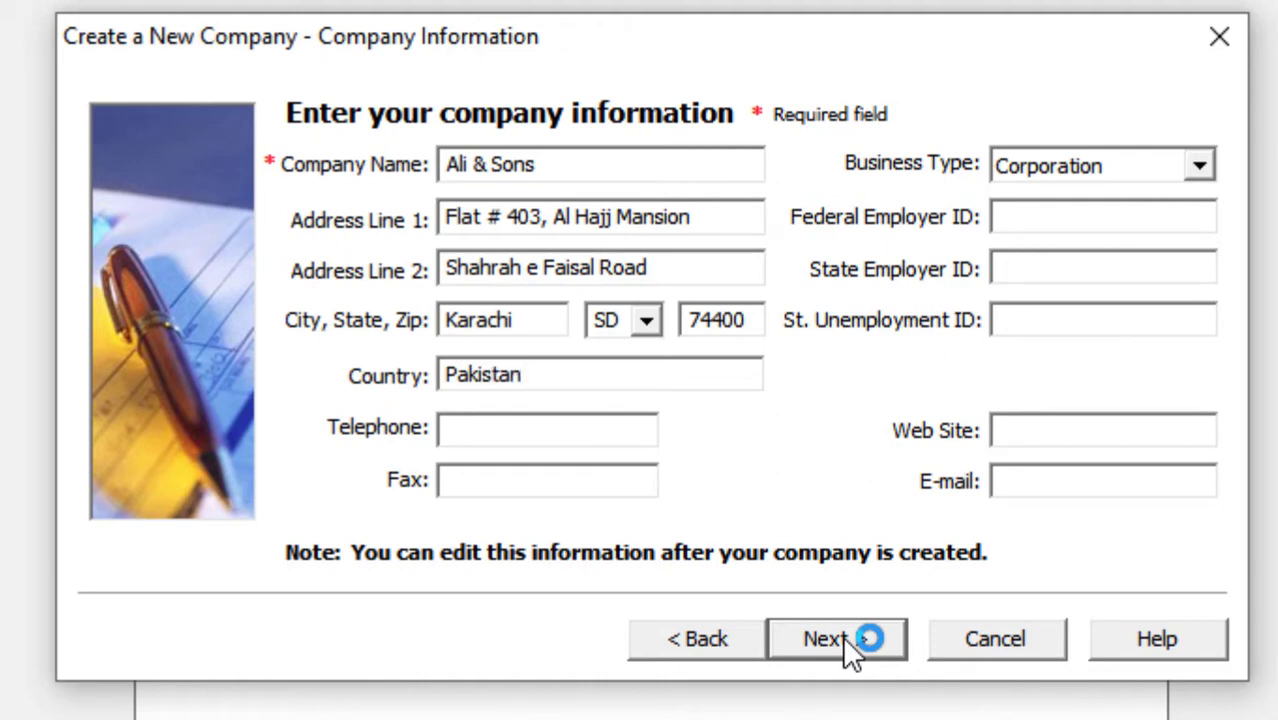
key(Tab)
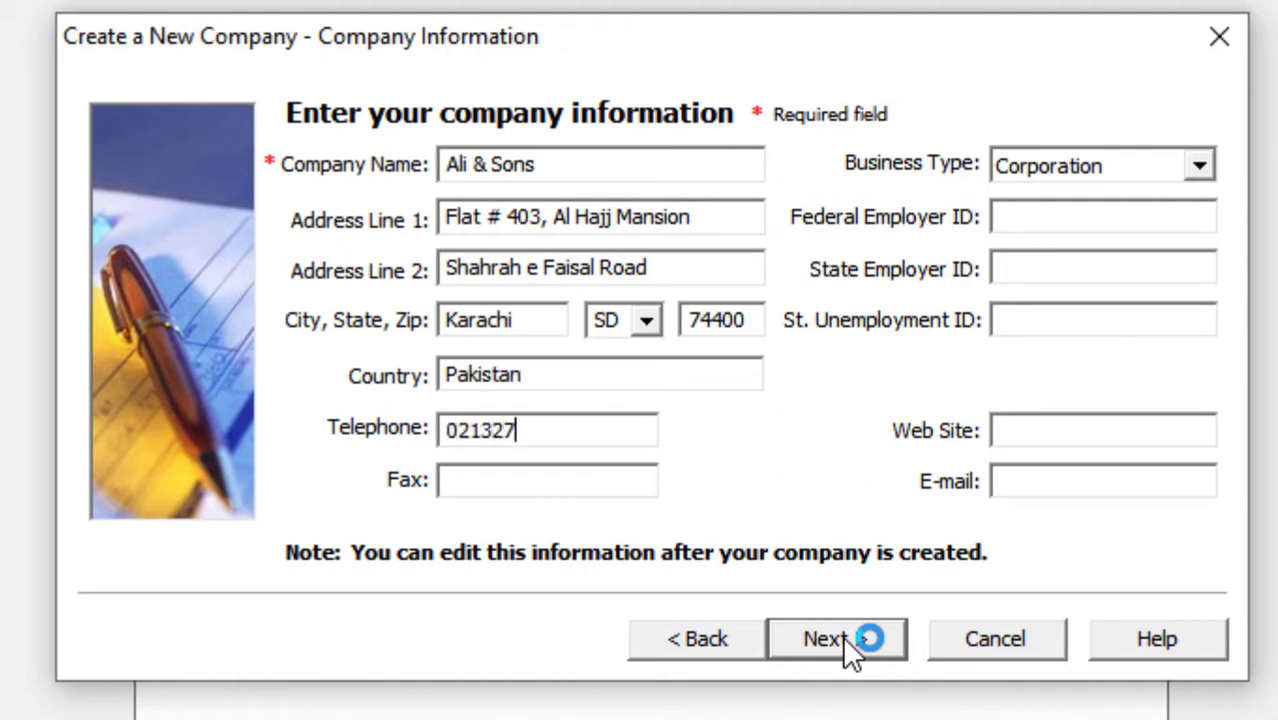
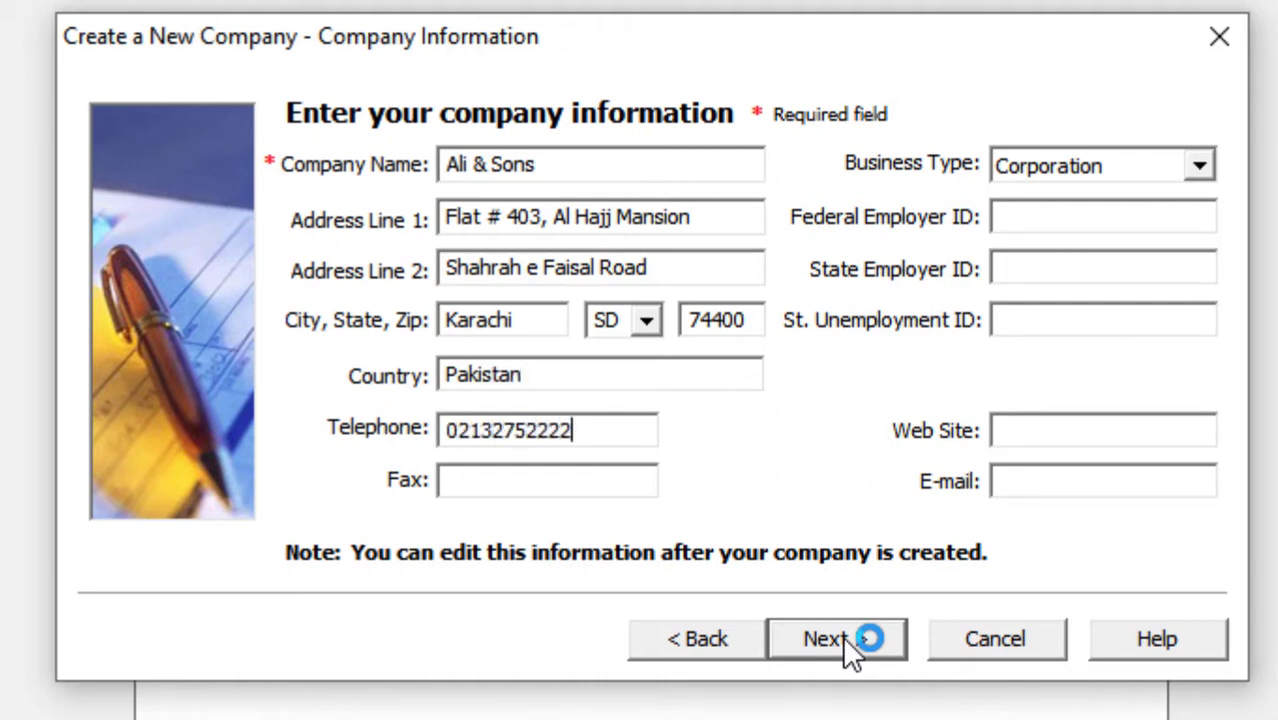
click(1201, 162)
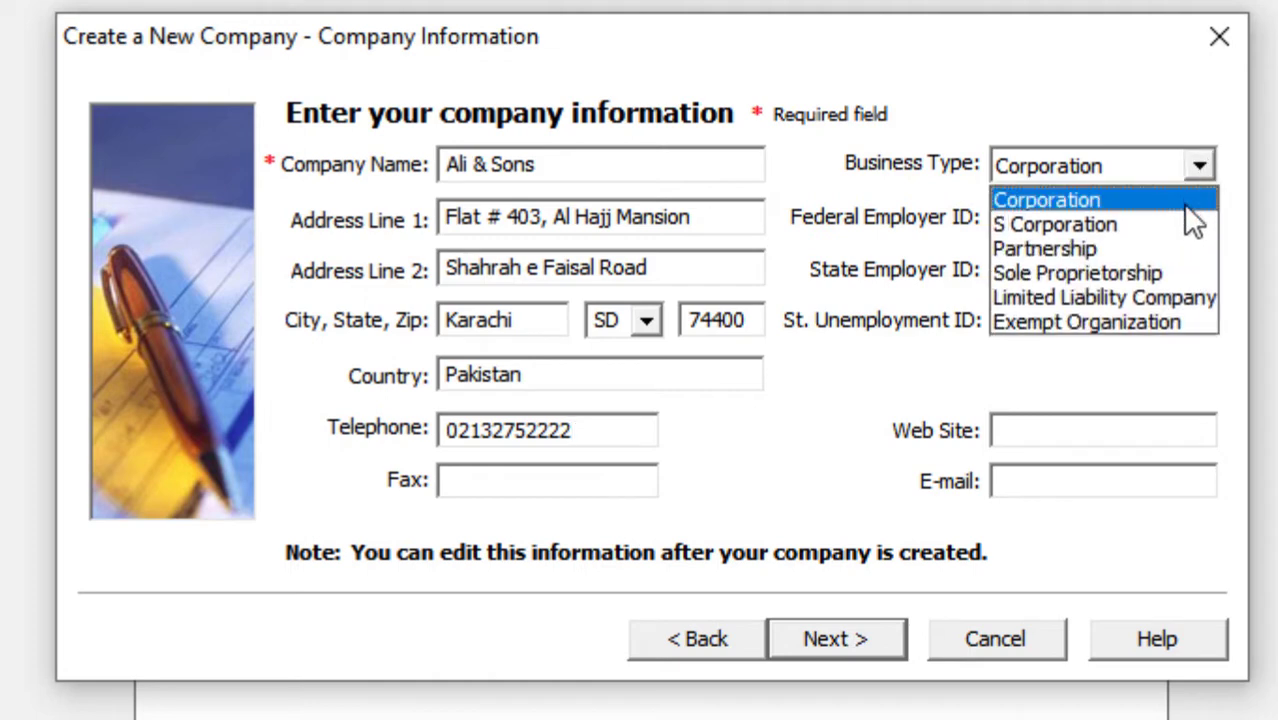
click(1157, 274)
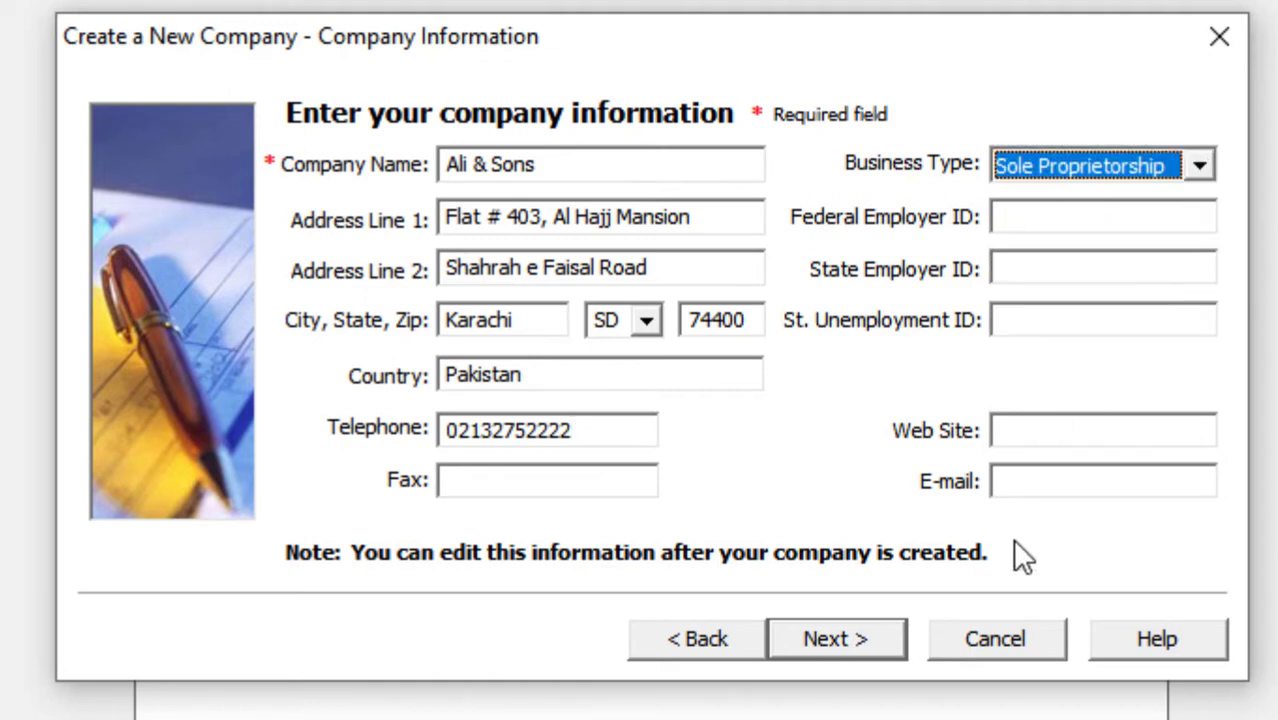
- Choose to build your own chart of accounts, without account masking, keeping accrual accounting
click(882, 643)
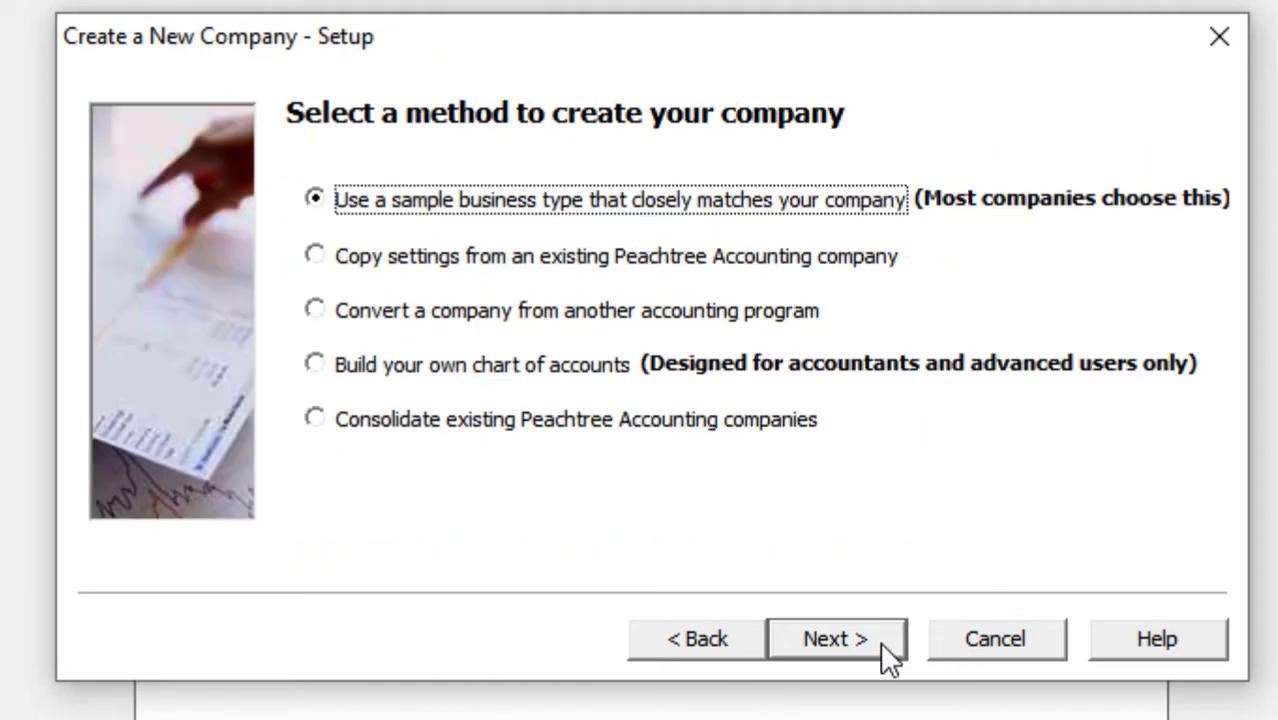
click(383, 367)
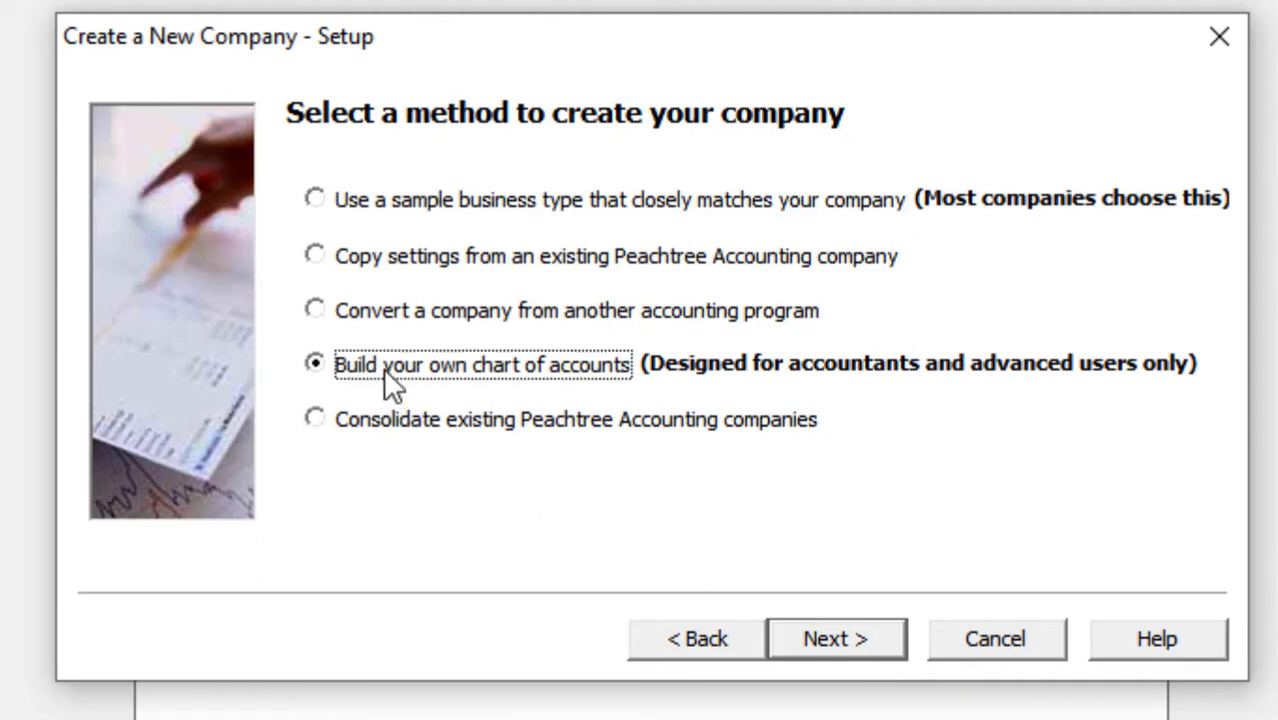
click(826, 643)
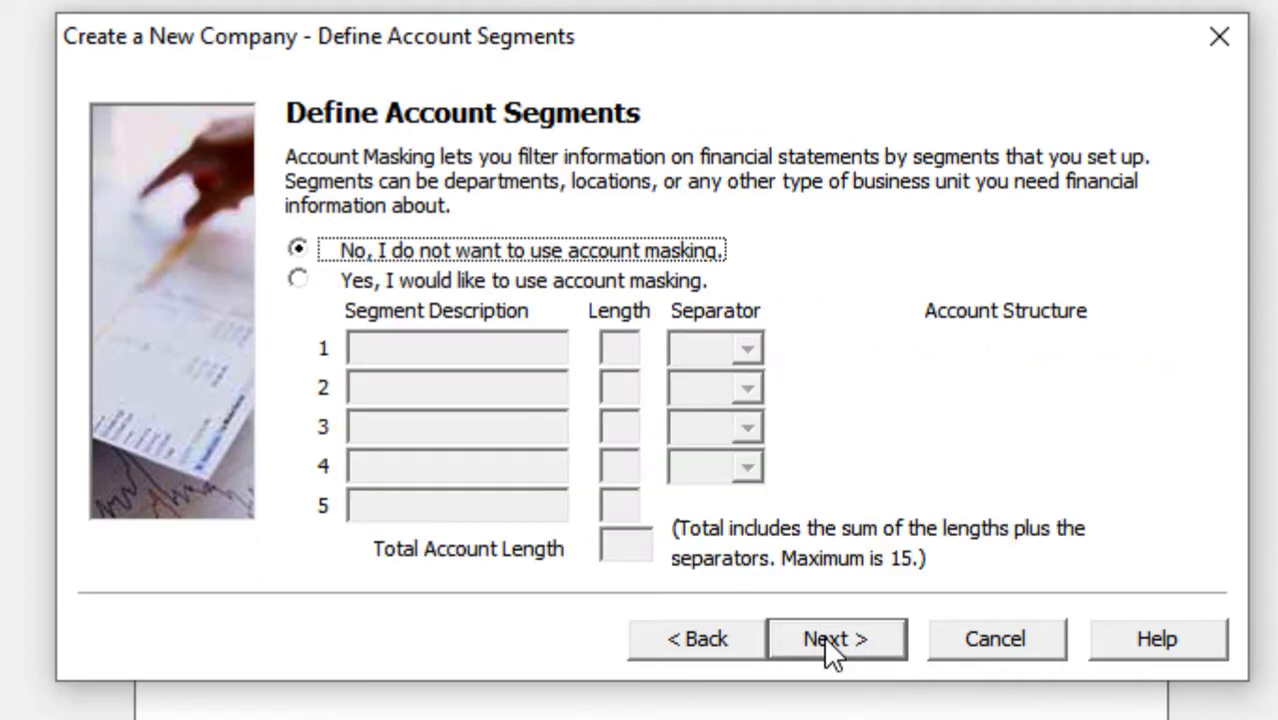
click(831, 643)
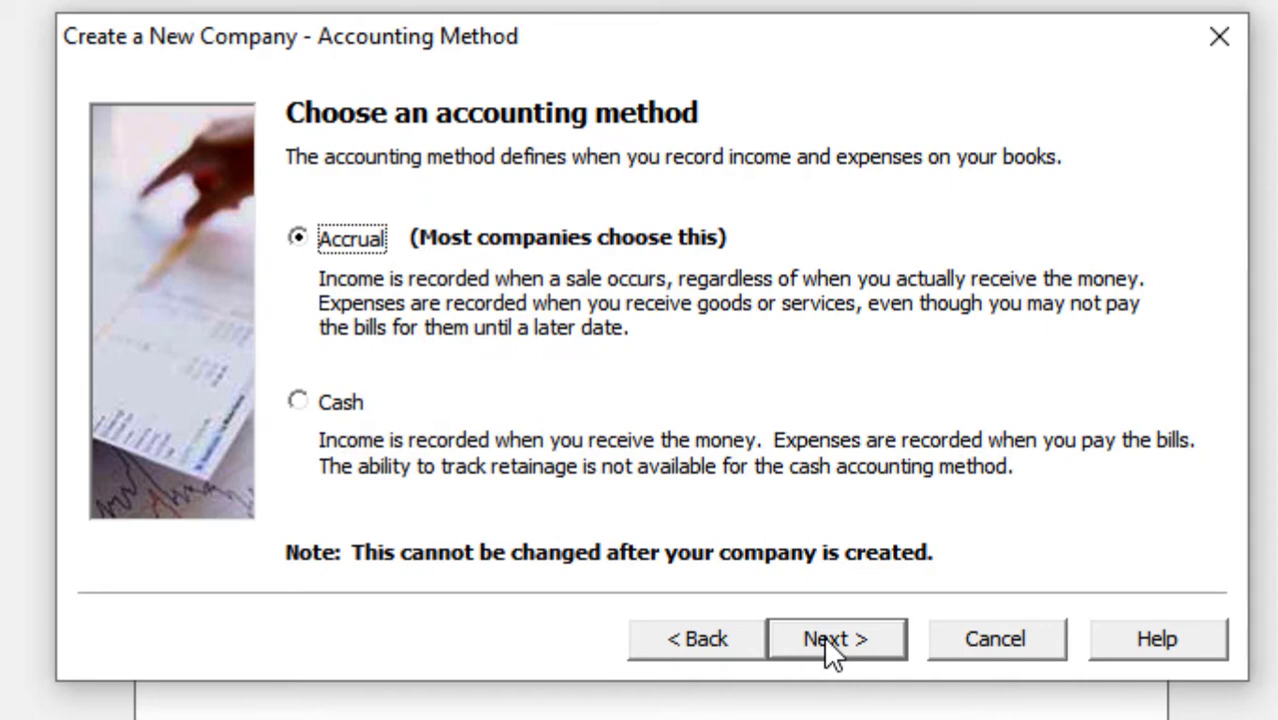
click(831, 643)
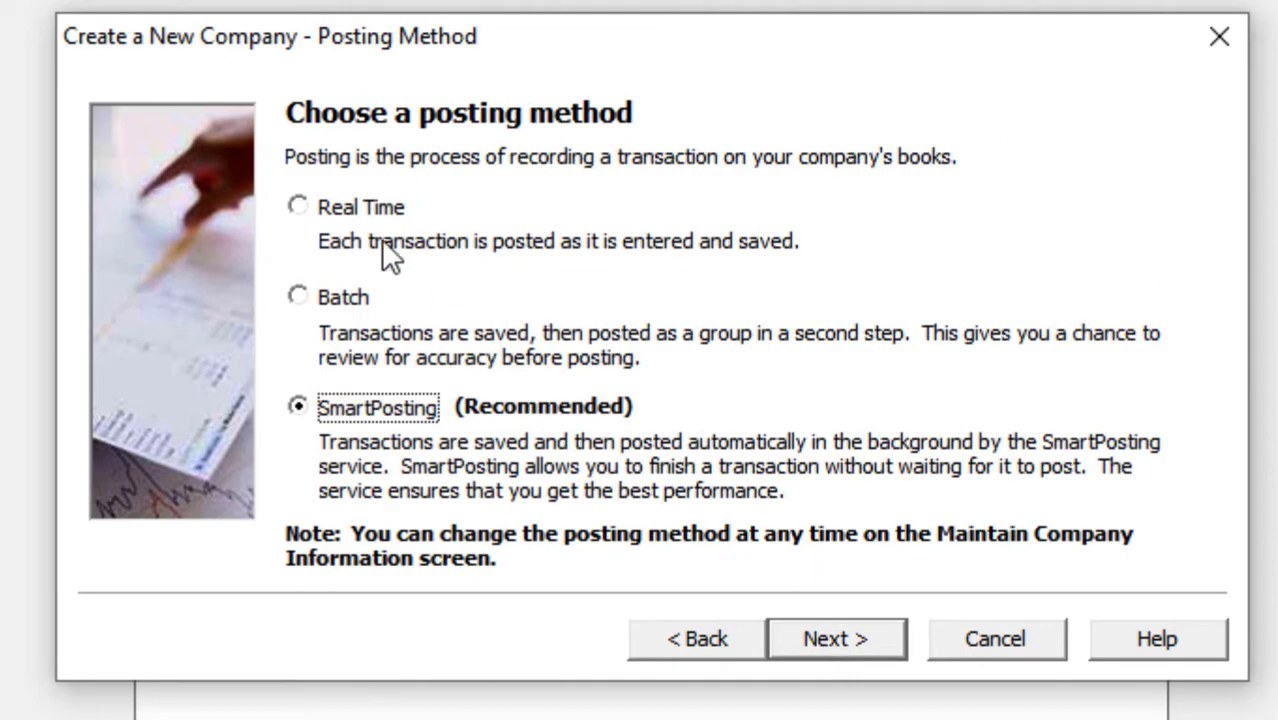
- Select Real Time posting, keep 12 monthly periods starting January 2020, and create the company
click(358, 210)
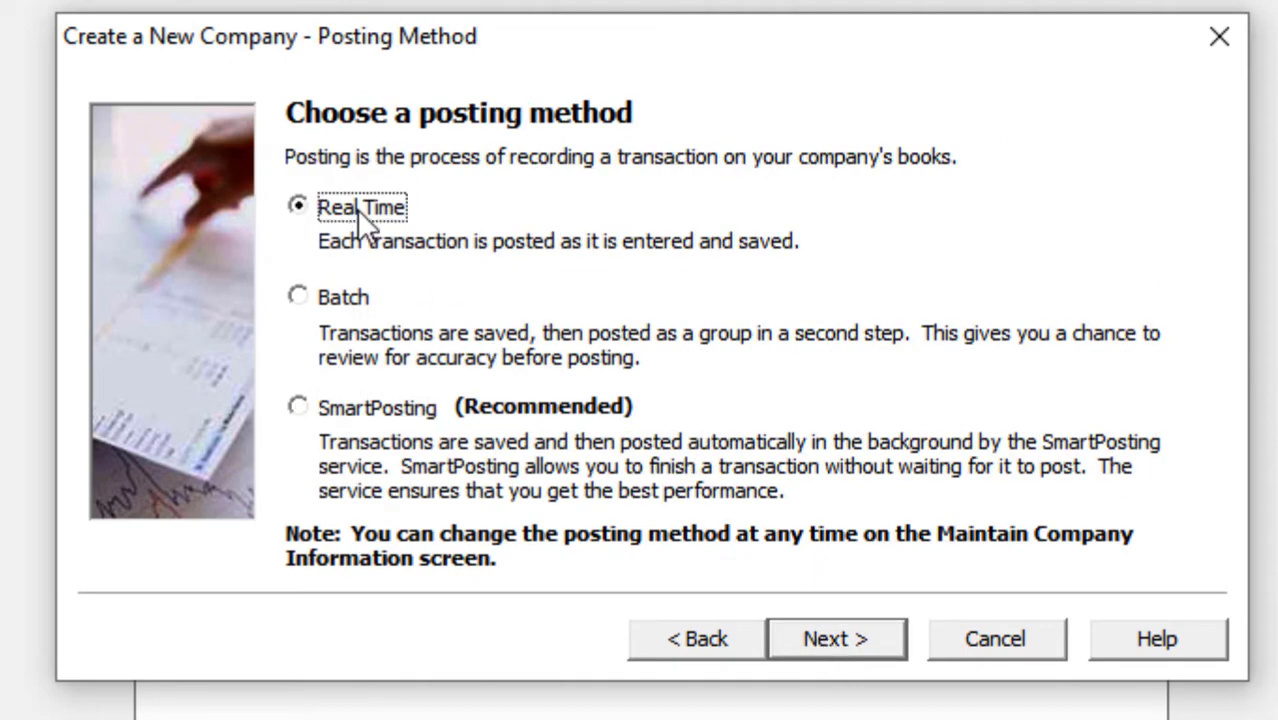
click(812, 655)
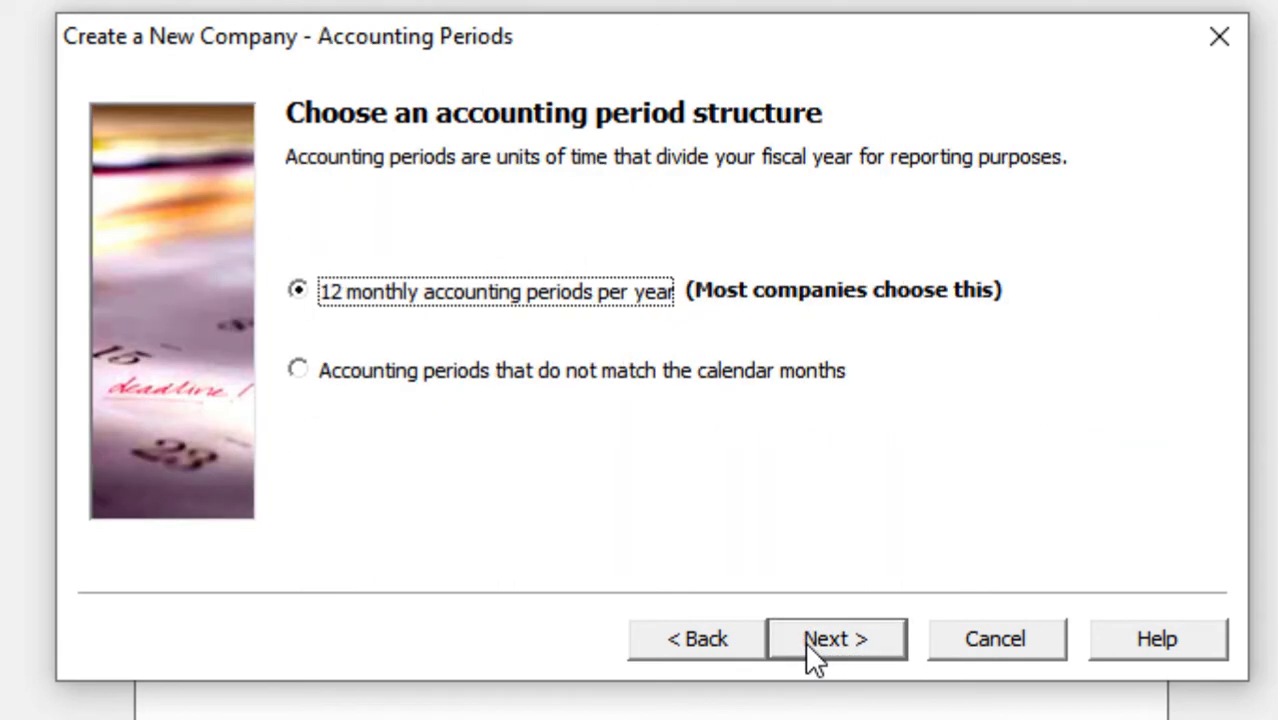
click(806, 643)
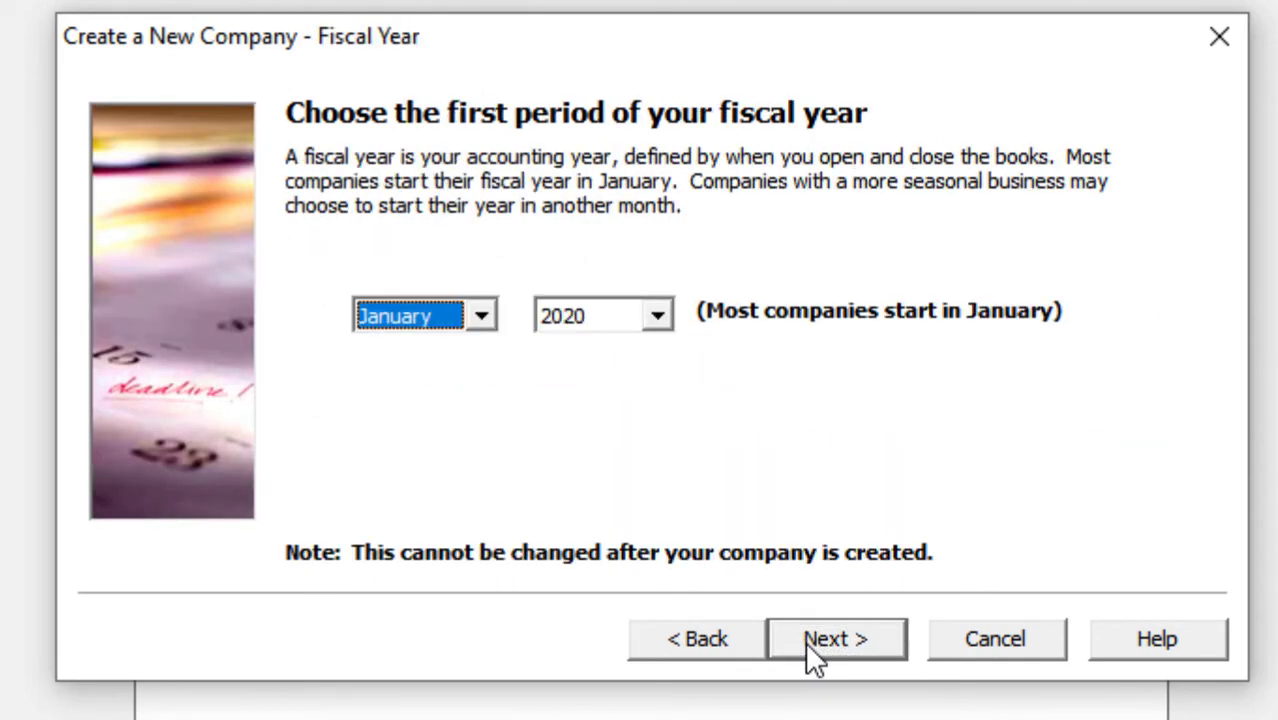
click(805, 641)
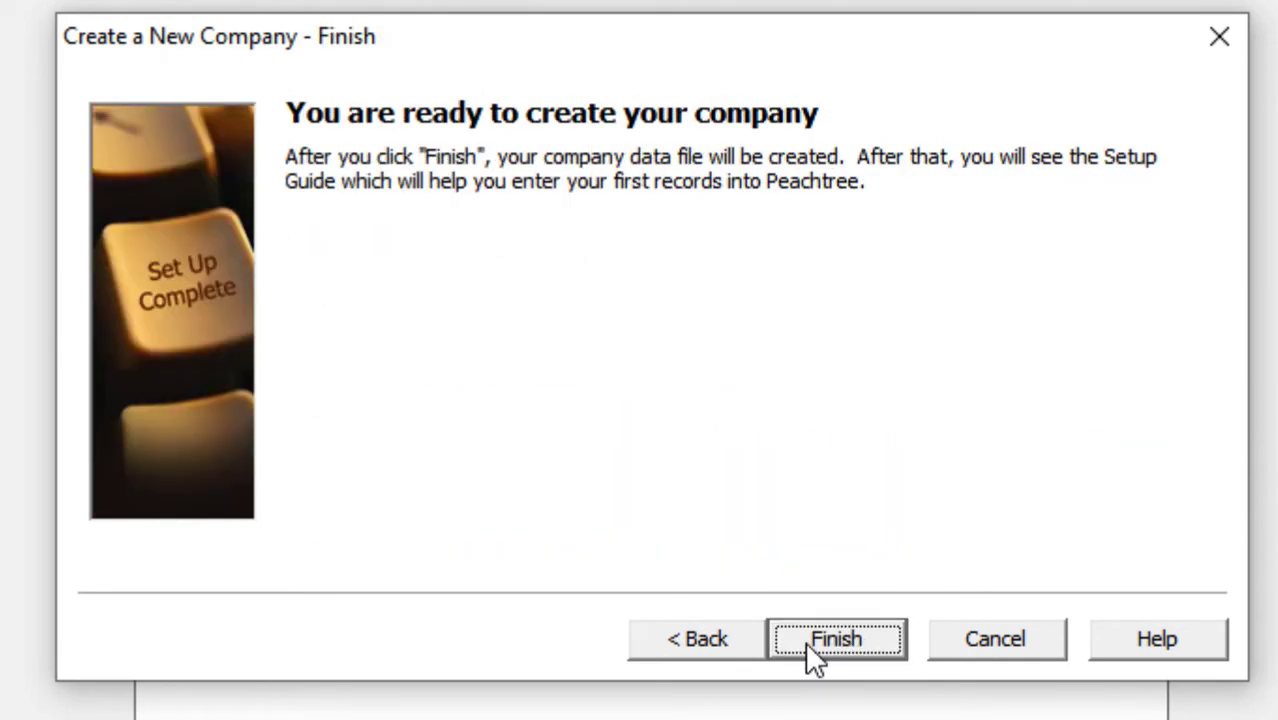
click(805, 641)
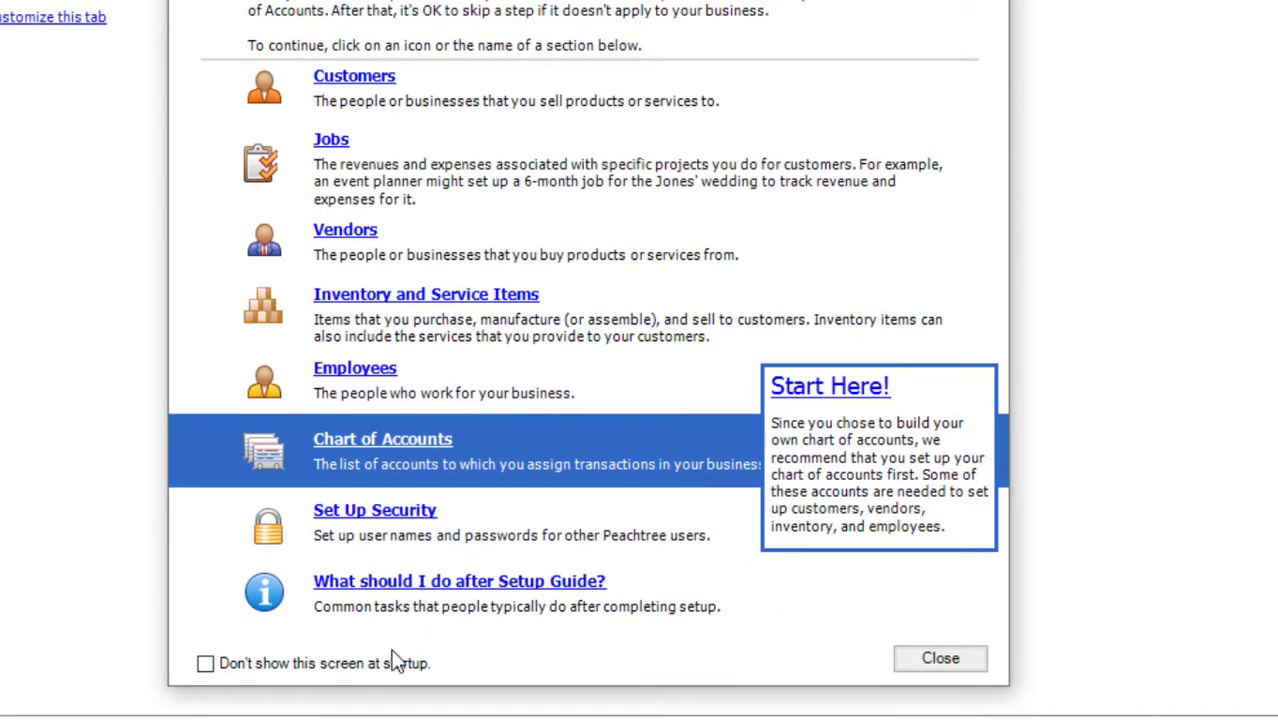
- Stop the Setup Guide from showing at startup, close it, and open the Maintain menu
click(395, 663)
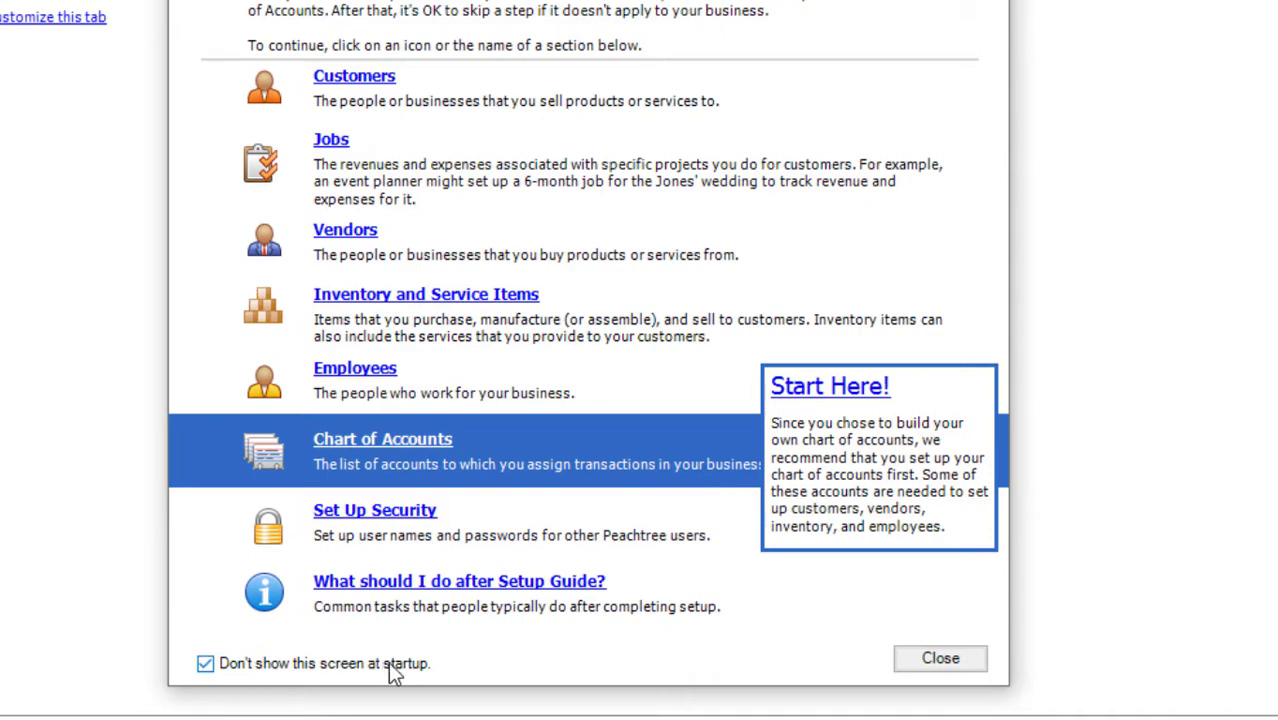
click(928, 664)
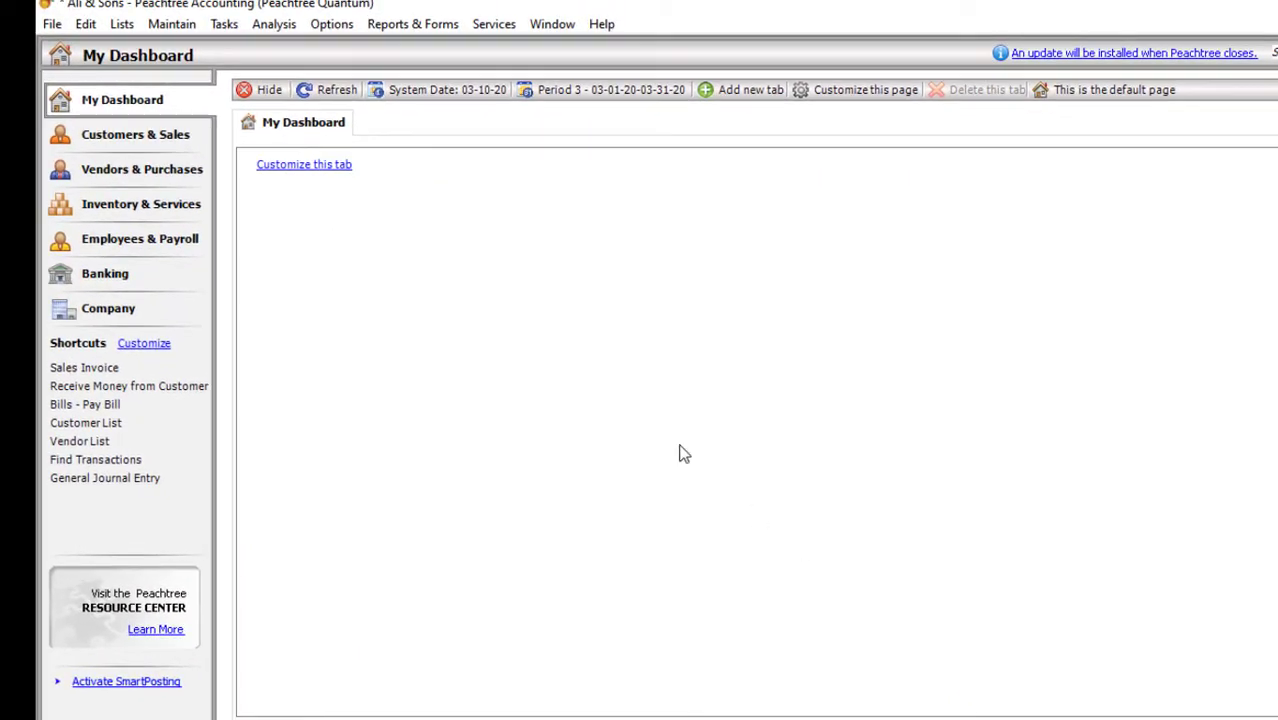
click(172, 23)
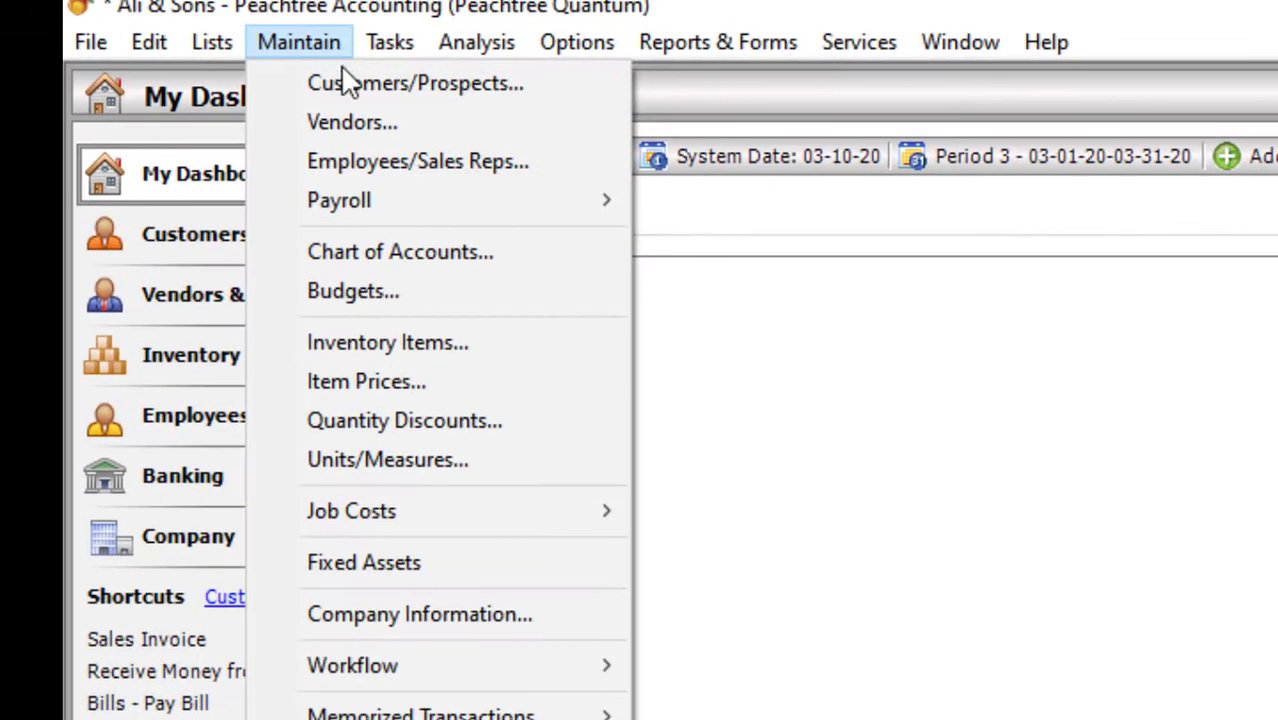
- In Maintain Chart of Accounts, save account 100 with description IDBP
click(367, 251)
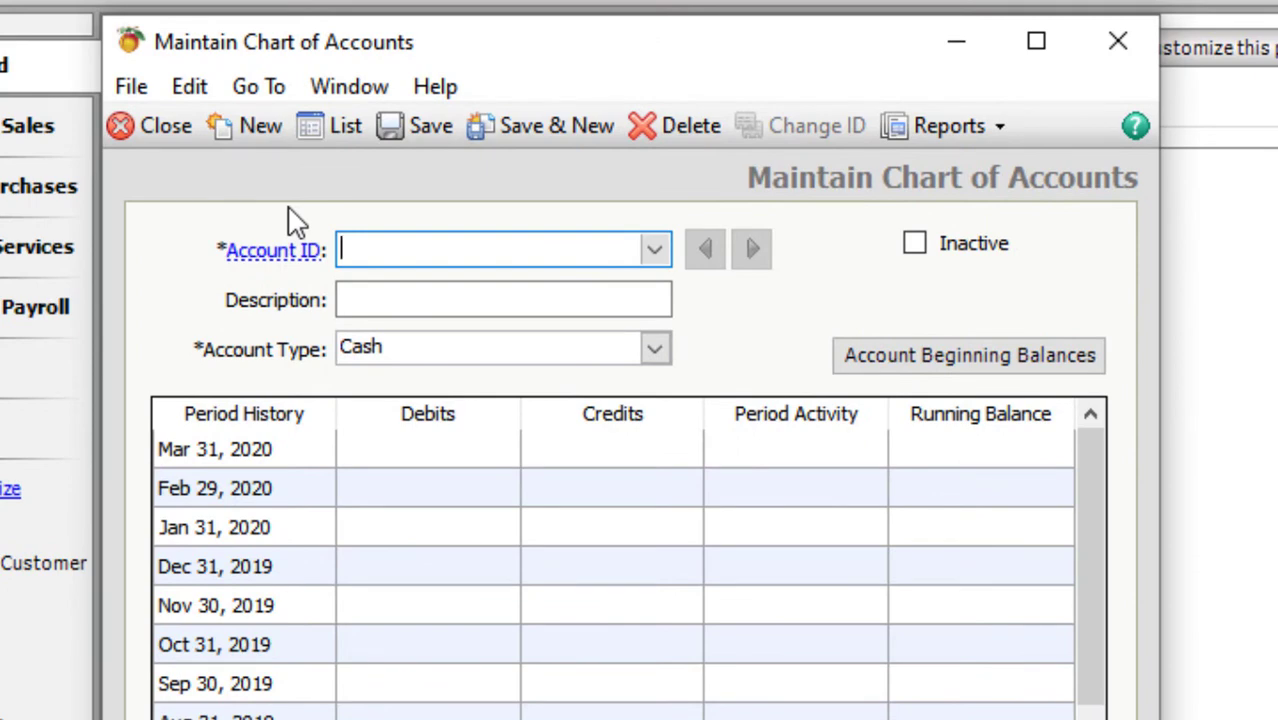
text(100)
key(Tab)
text(ID)
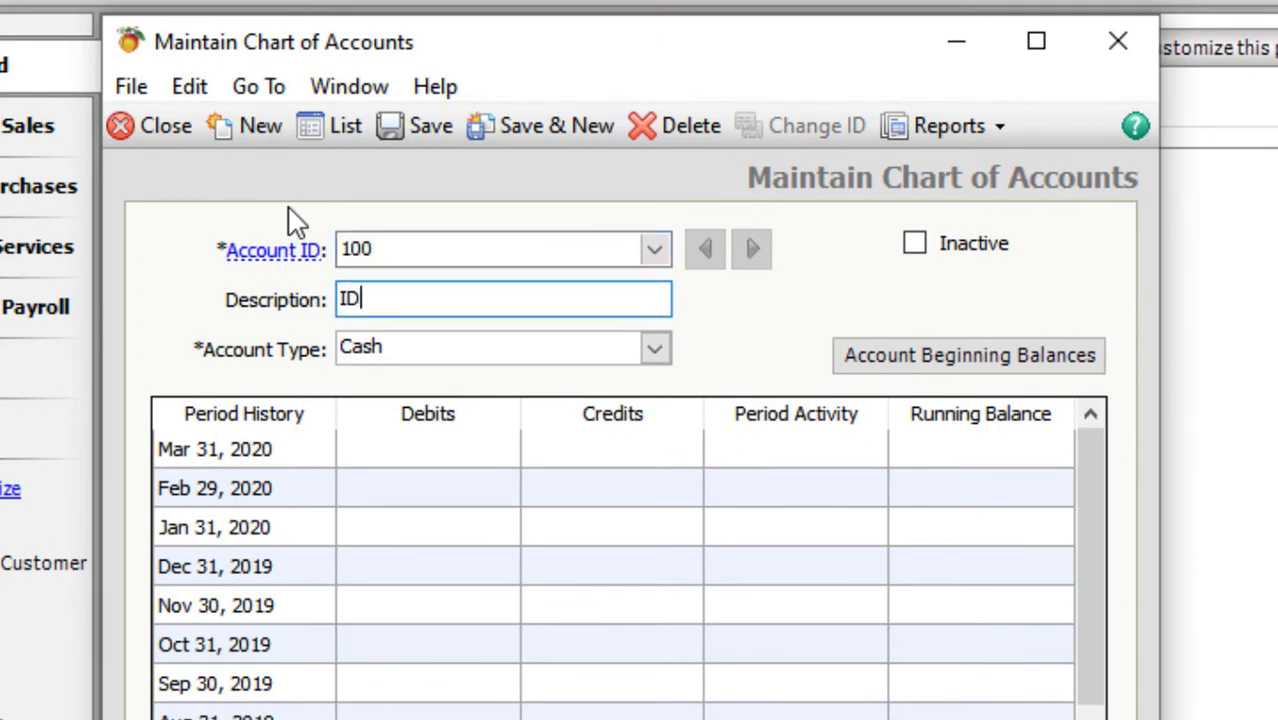
text(BP)
click(533, 131)
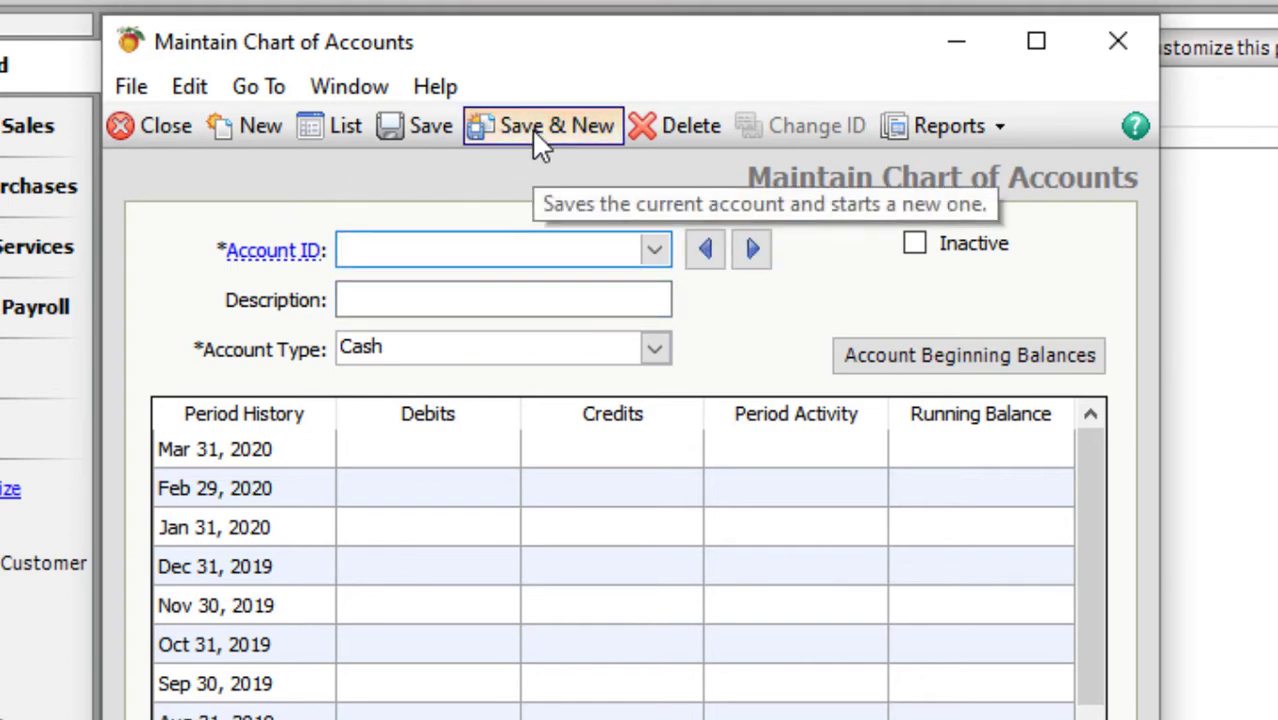
- Save accounts 101 Cash On Hand and 102 Petty Cash
text(101)
key(Tab)
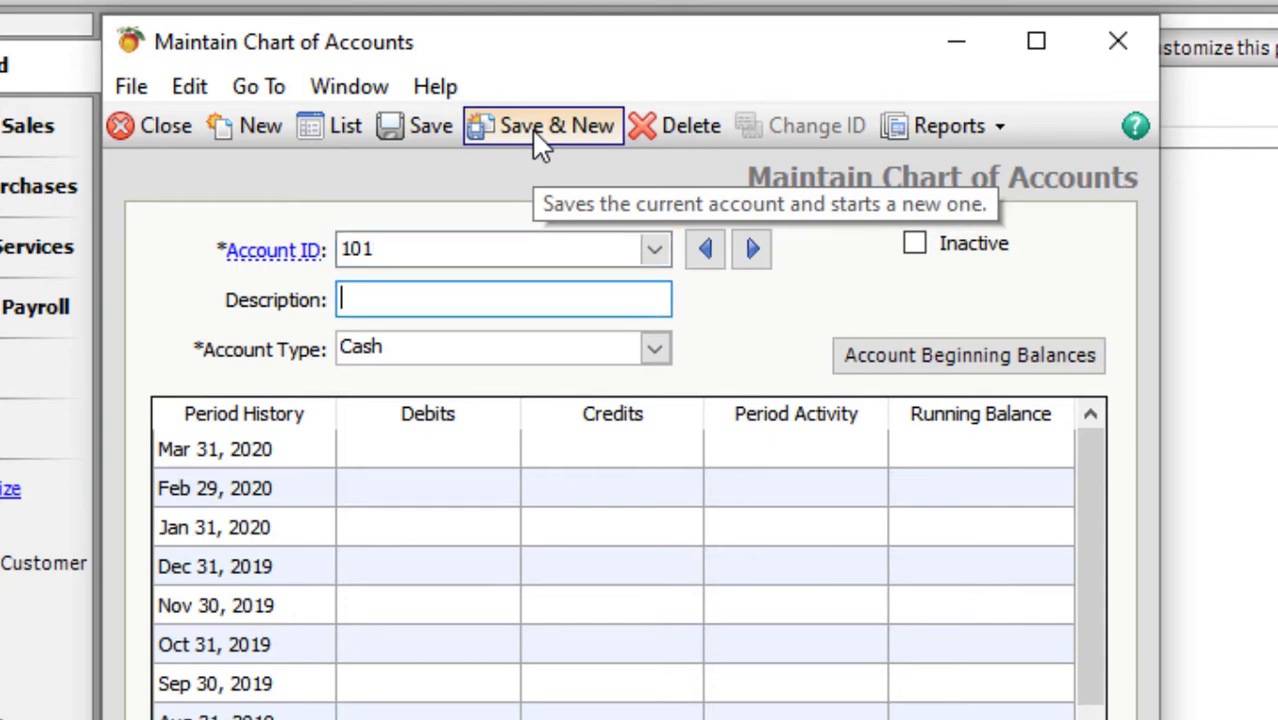
text(Cash On Hans)
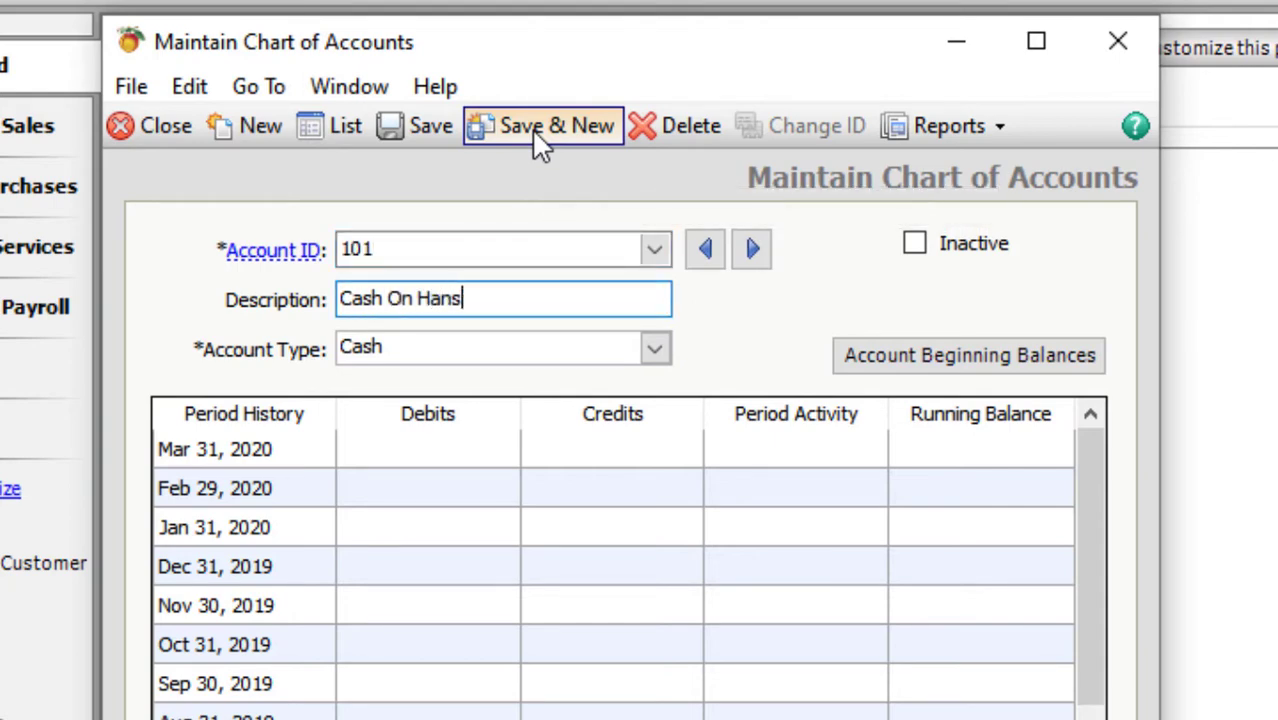
key(BackSpace)
text(d)
key(ctrl+s)
text(1)
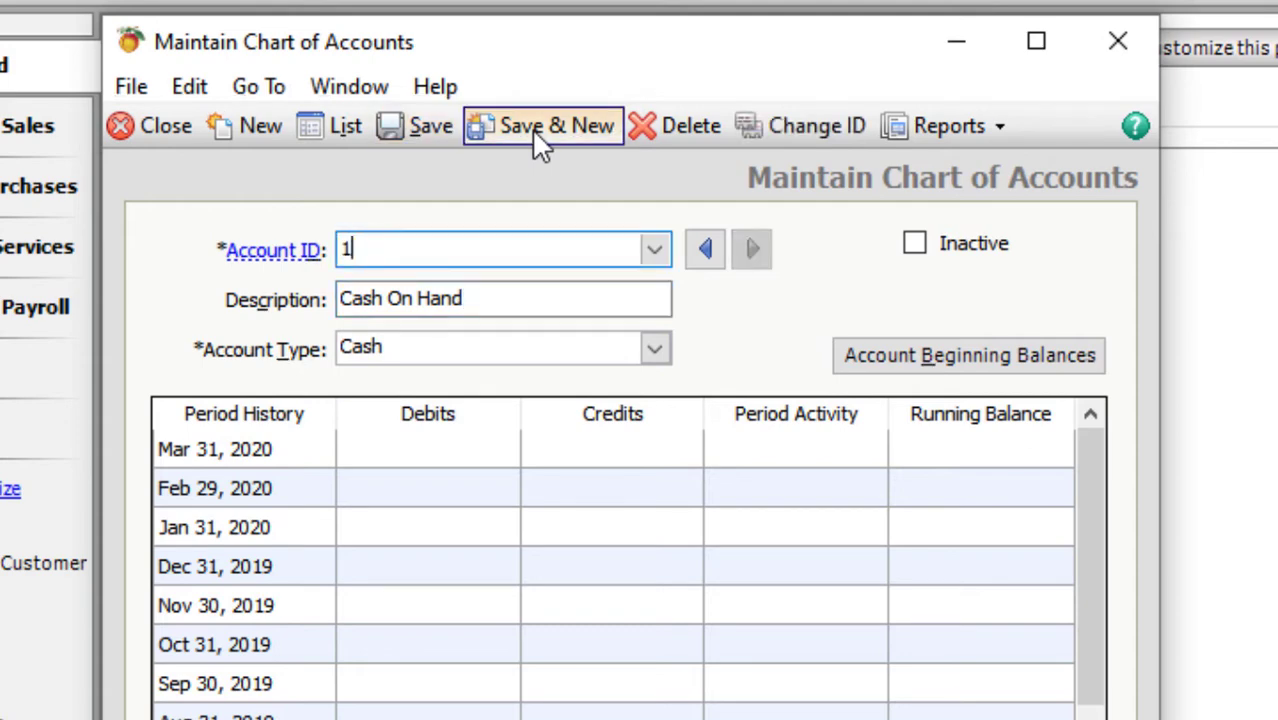
text(02)
key(Tab)
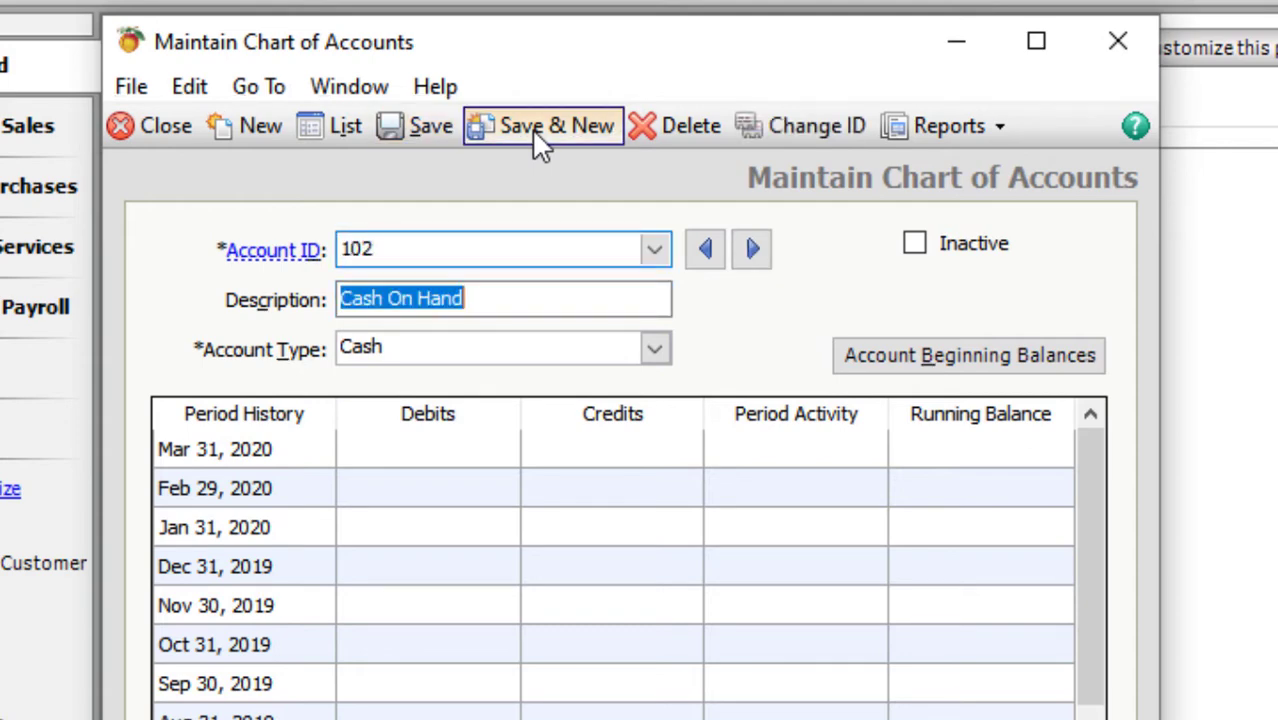
text(Petty Cash)
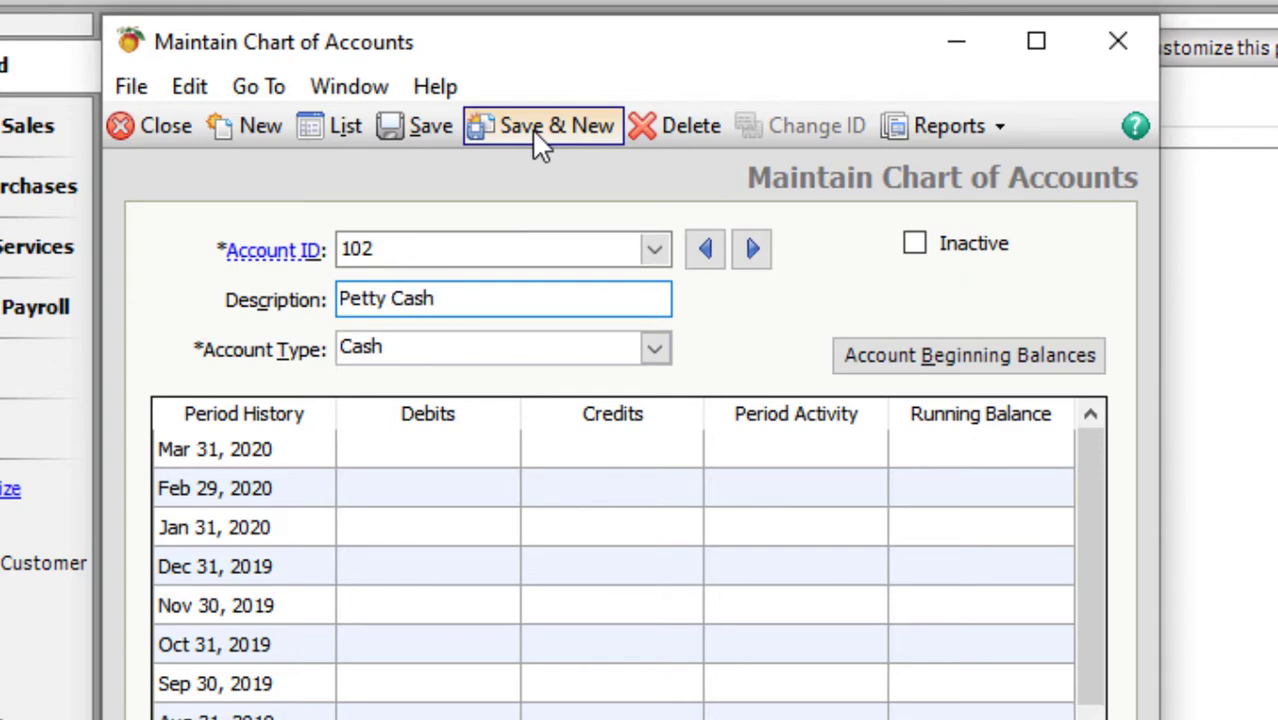
key(ctrl+s)
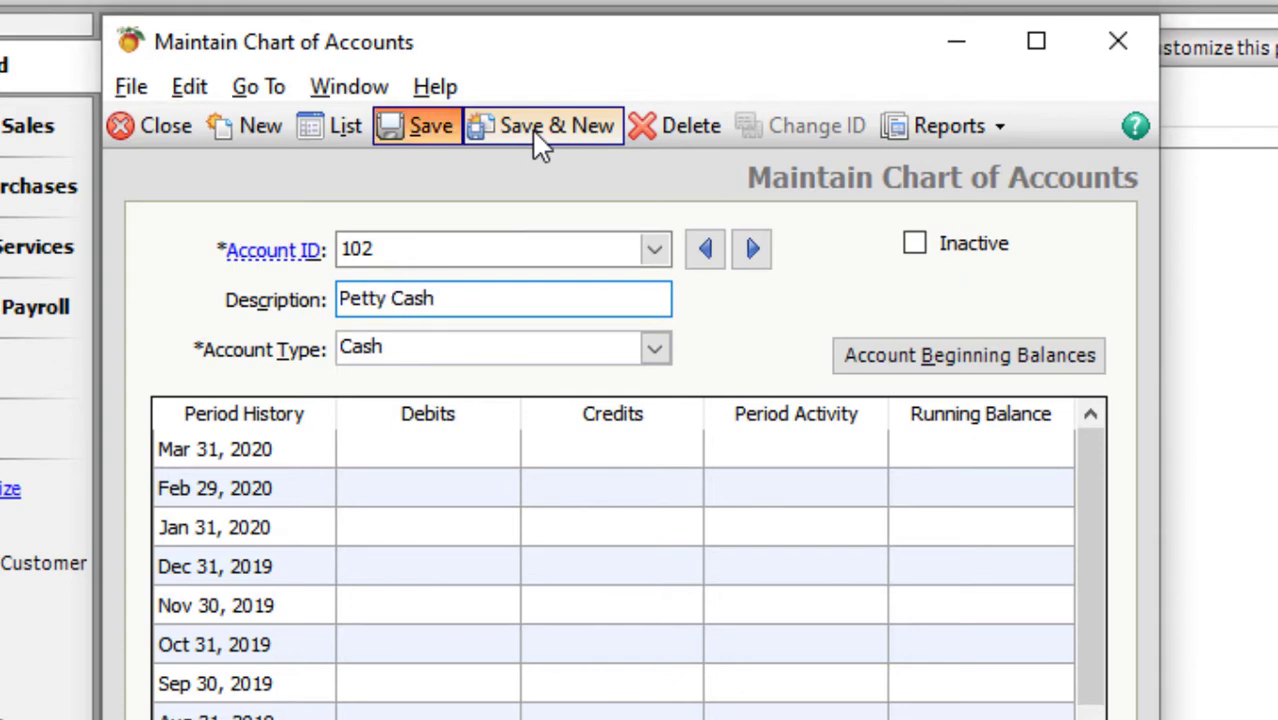
- Save bank accounts 104 MCB and 105 HBL
text(1)
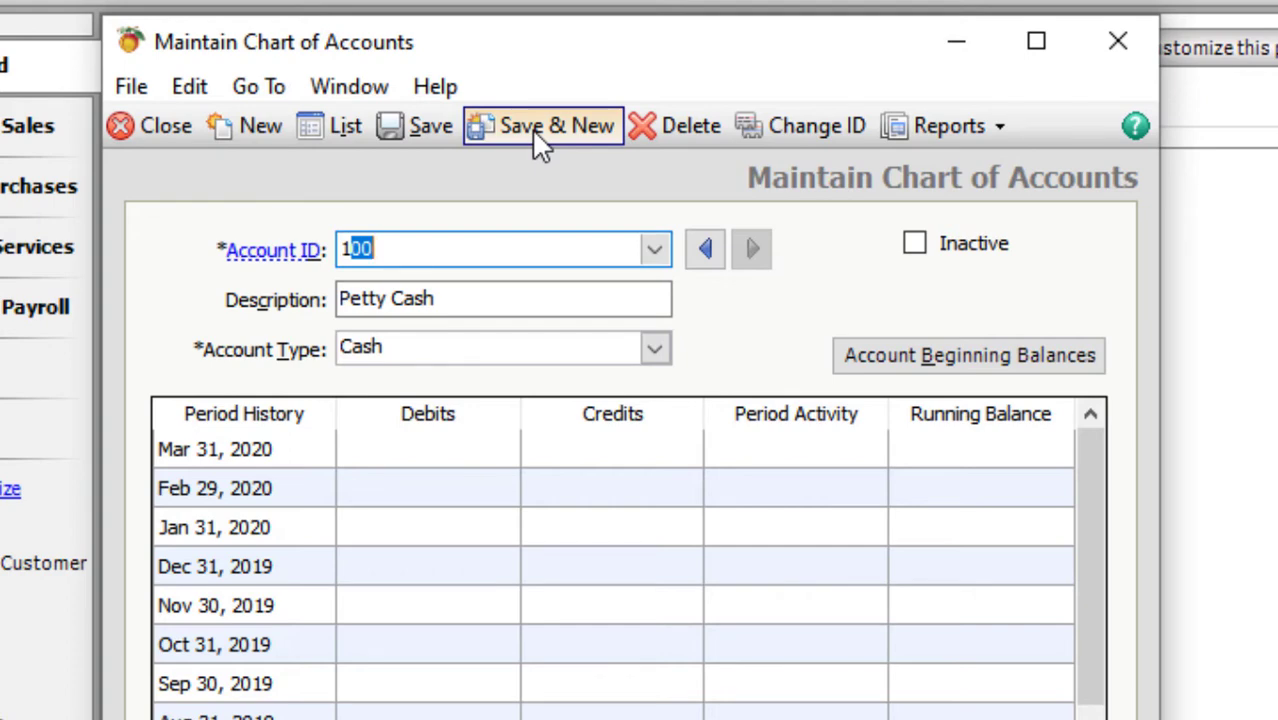
text(04)
key(Tab)
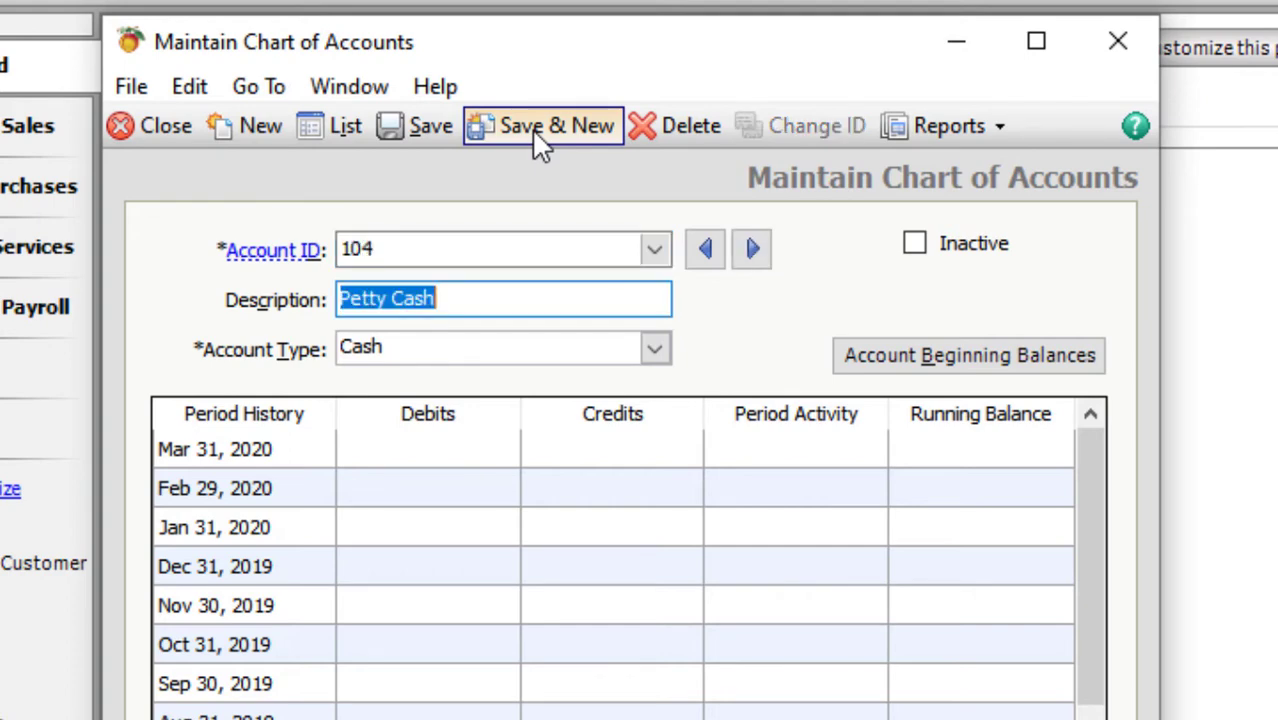
text(MCB)
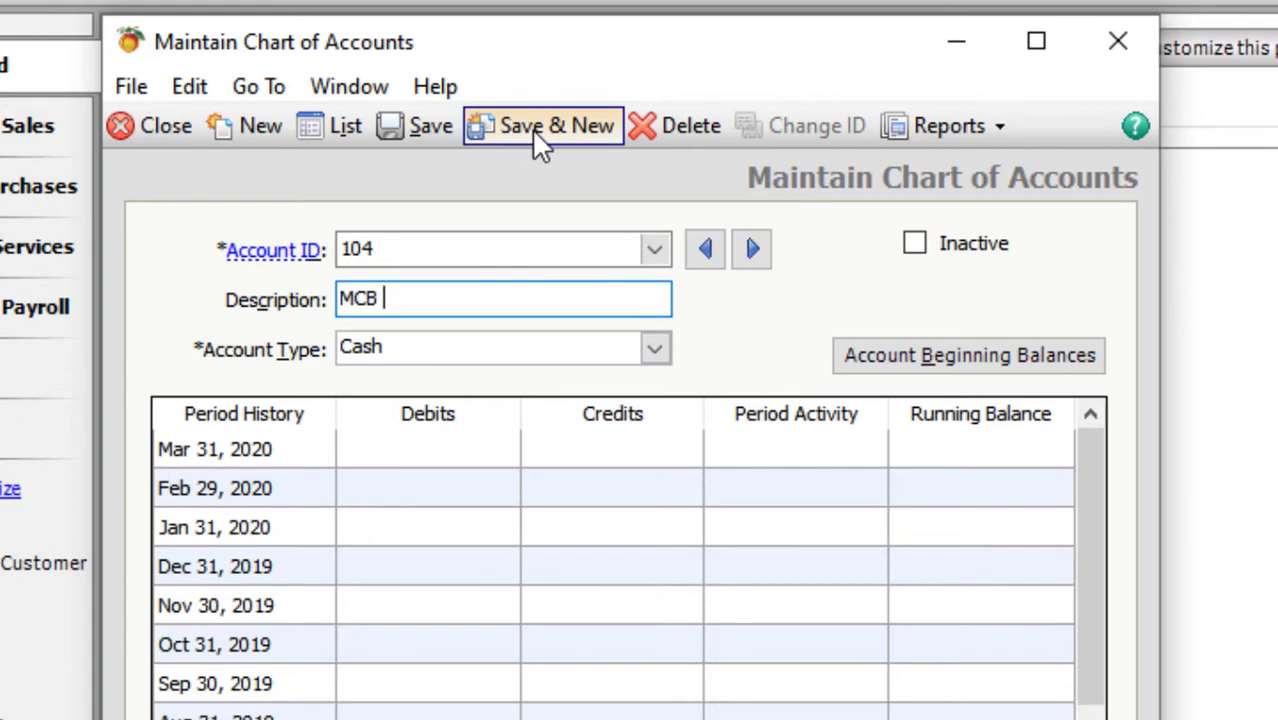
click(541, 127)
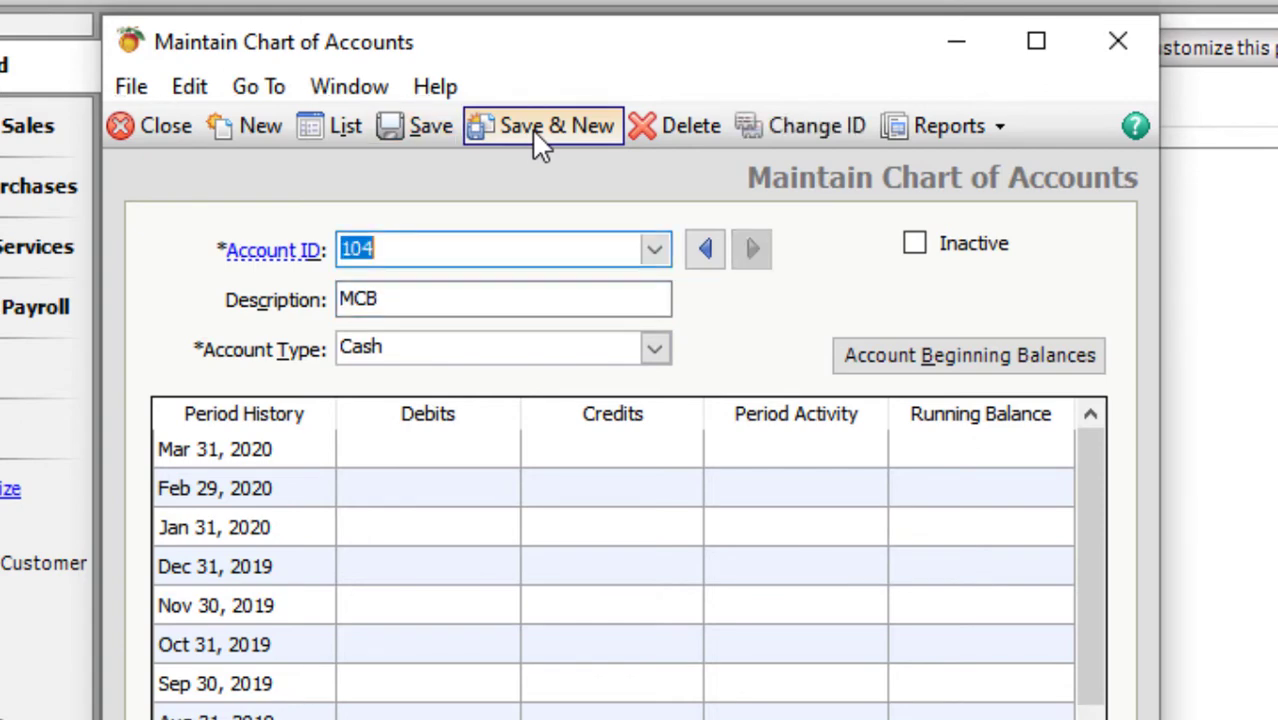
text(105)
key(Tab)
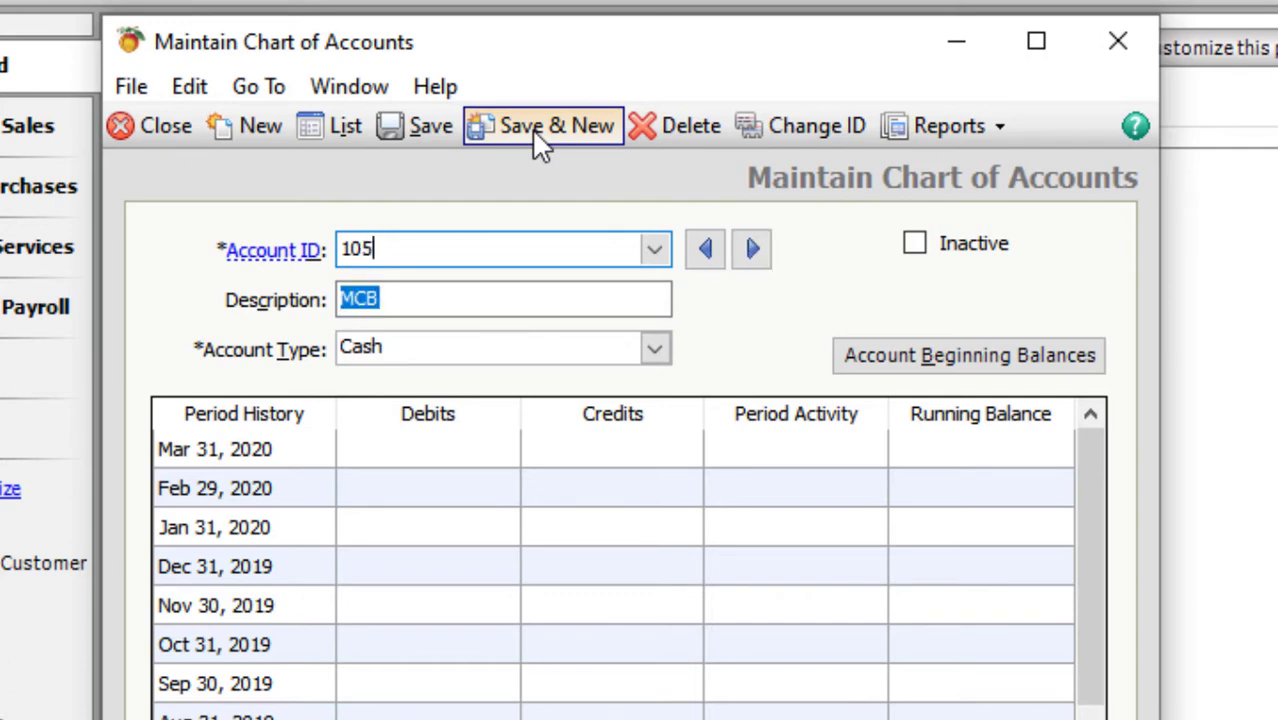
text(HBL)
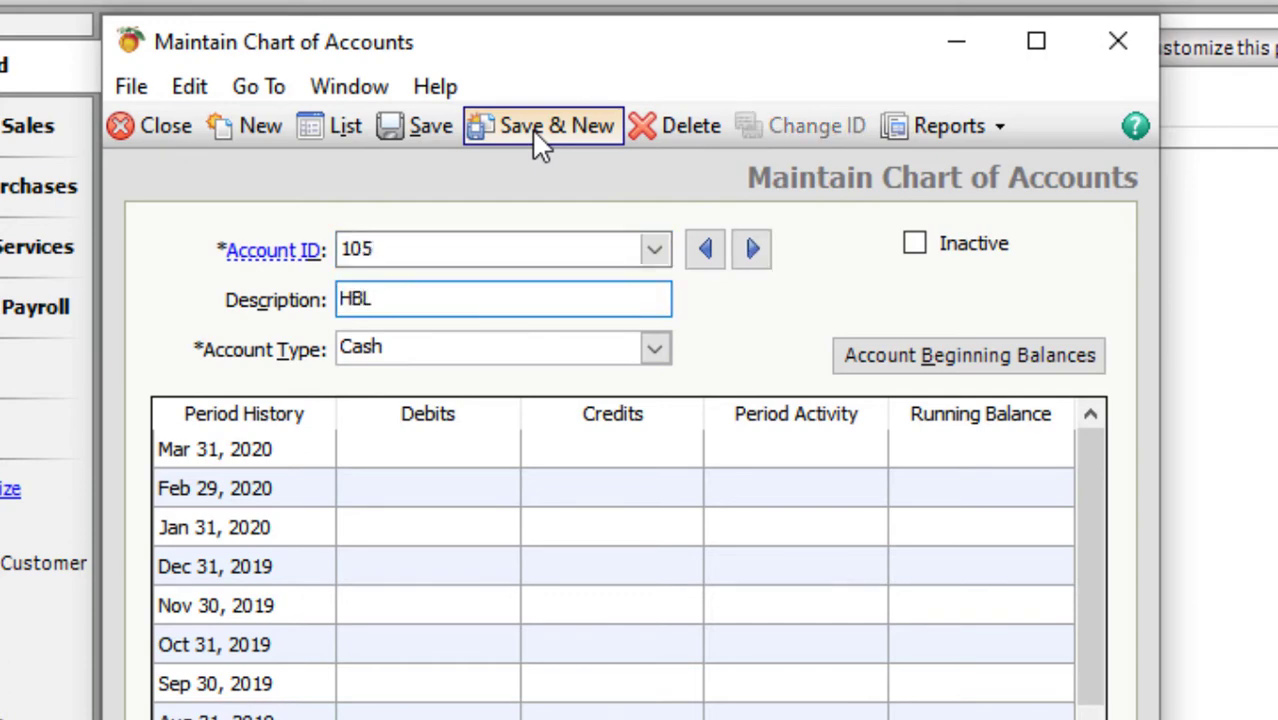
click(539, 130)
- Save account 106 Accounts Receivable with account type Accounts Receivable
text(106)
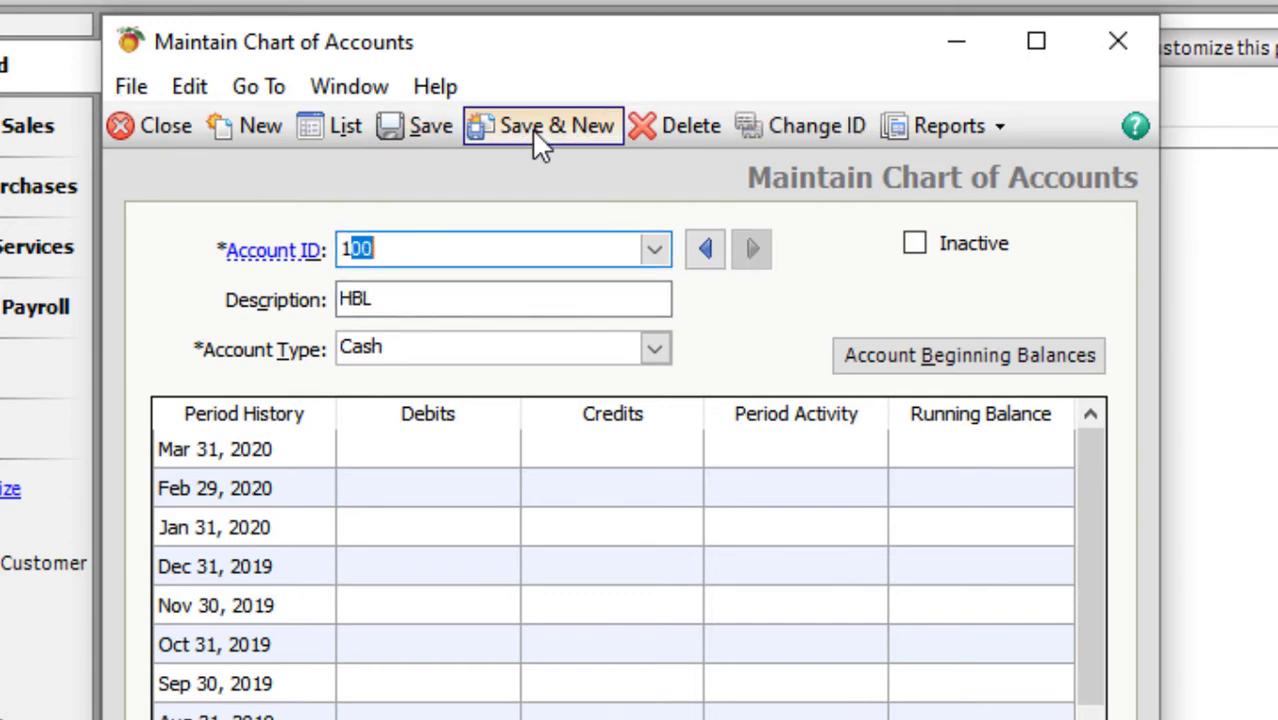
key(Tab)
text(Accoun)
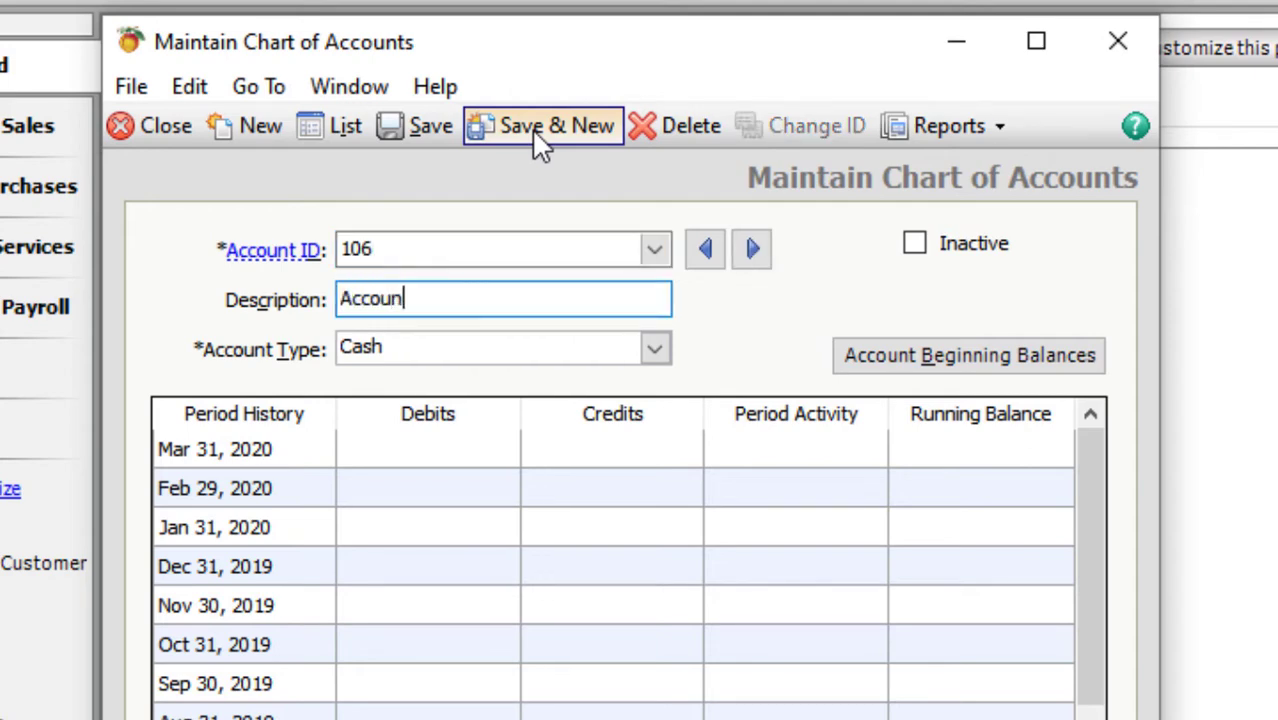
text(ts Rece)
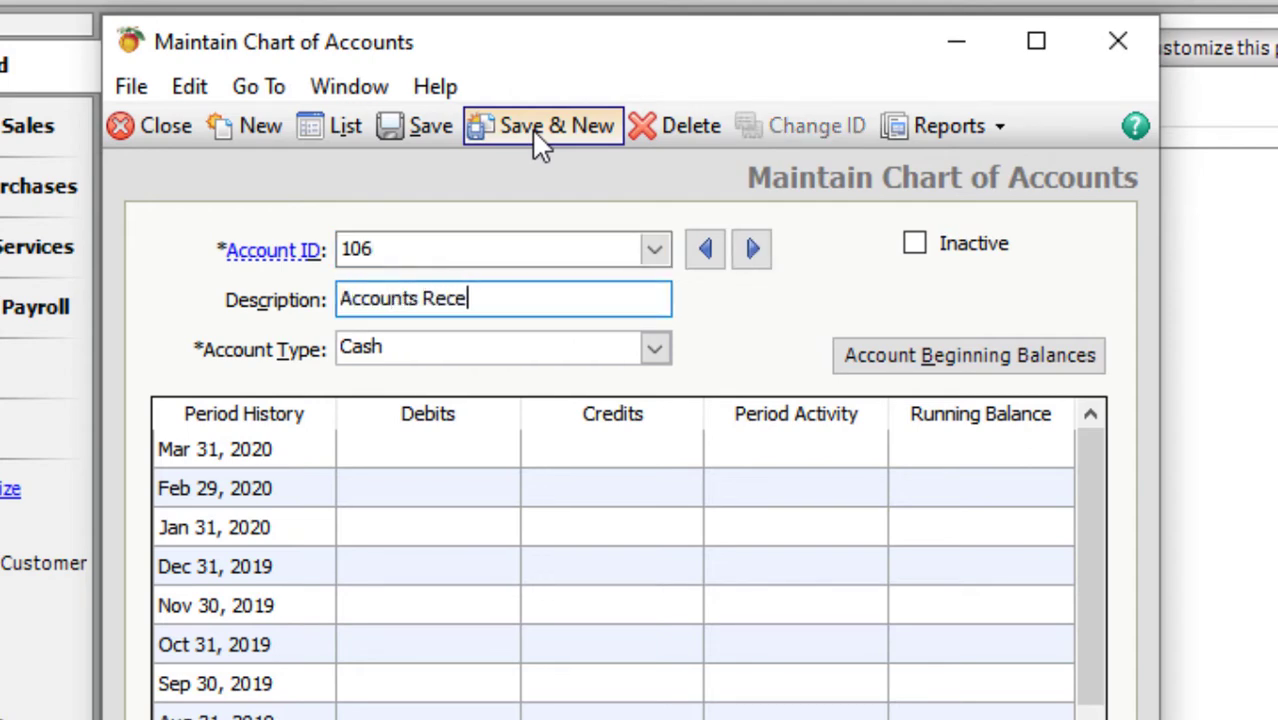
text(ivable)
key(Tab)
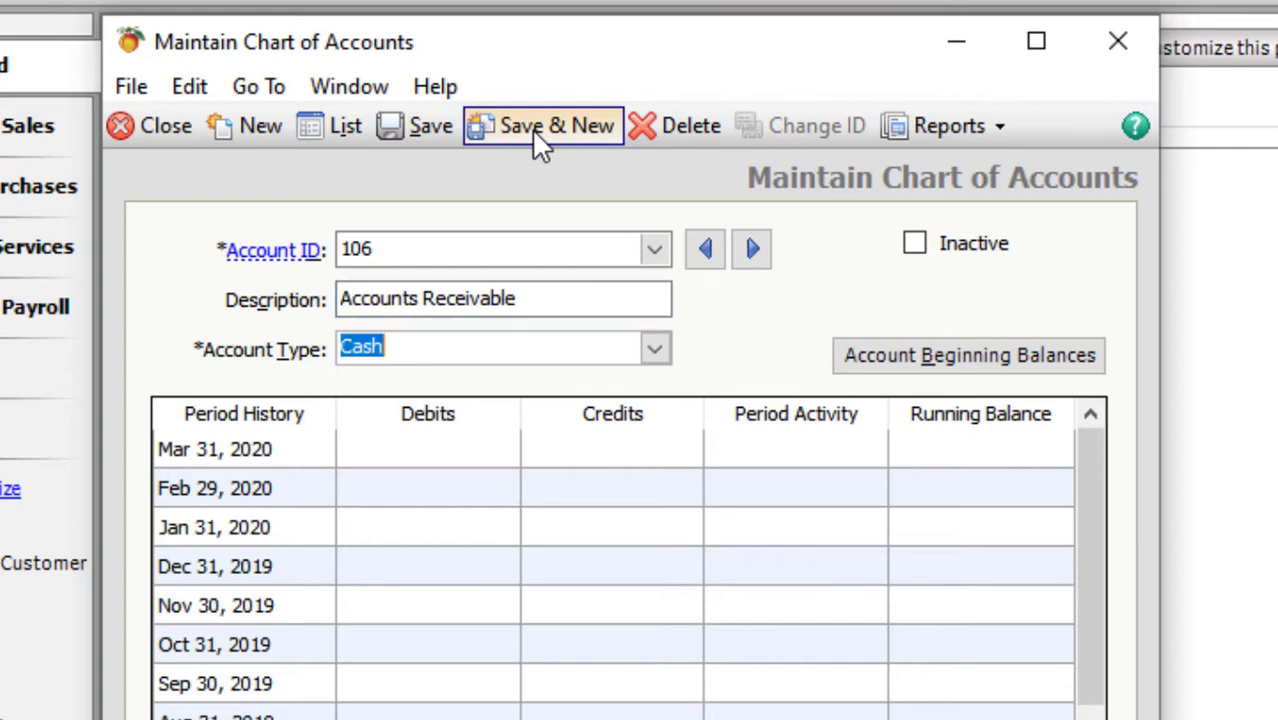
text(able)
key(Down)
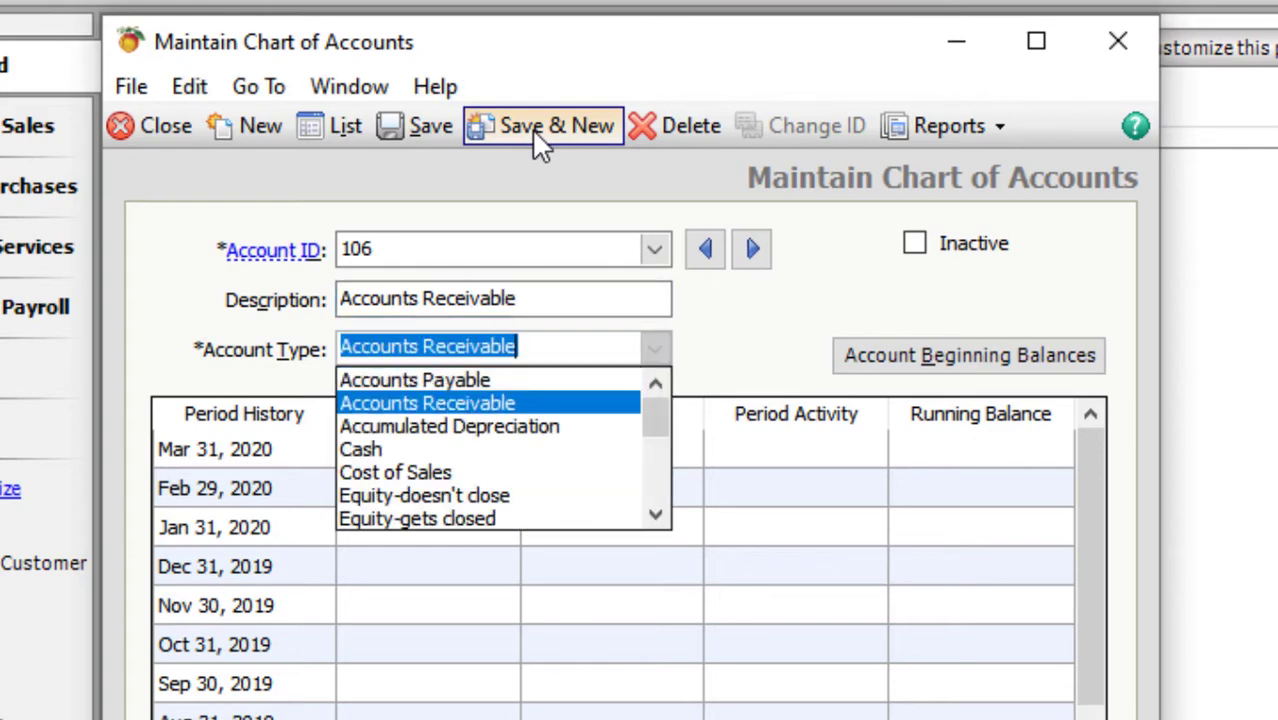
key(Return)
key(Tab)
key(alt+s)
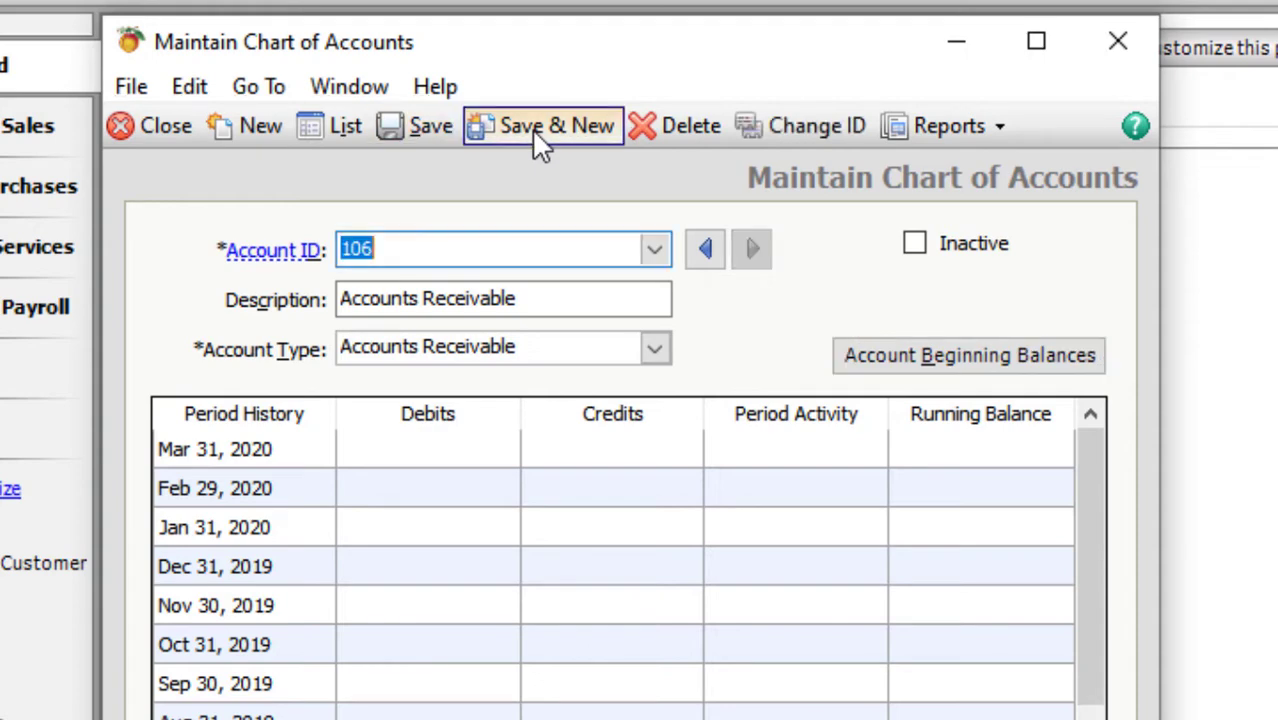
- Save account 107 Inventory with account type Inventory
text(107)
key(Tab)
text(Inven)
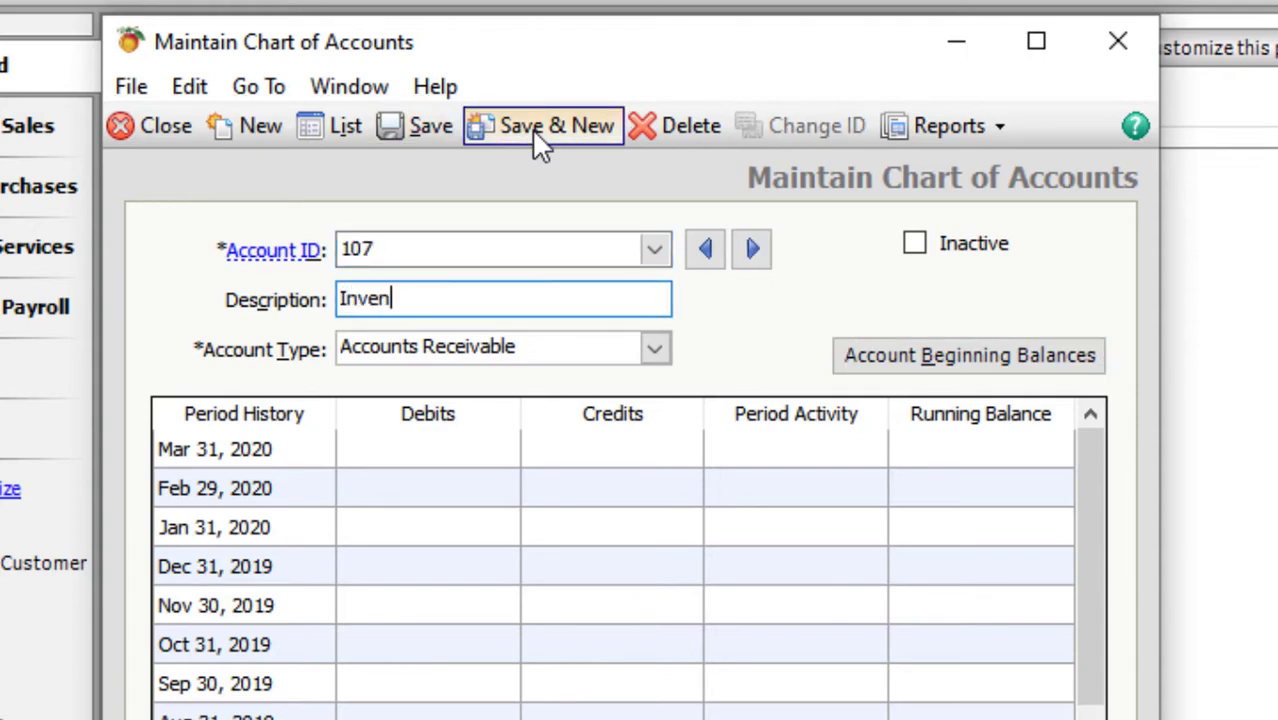
text(toru)
key(BackSpace)
text(y)
key(Tab)
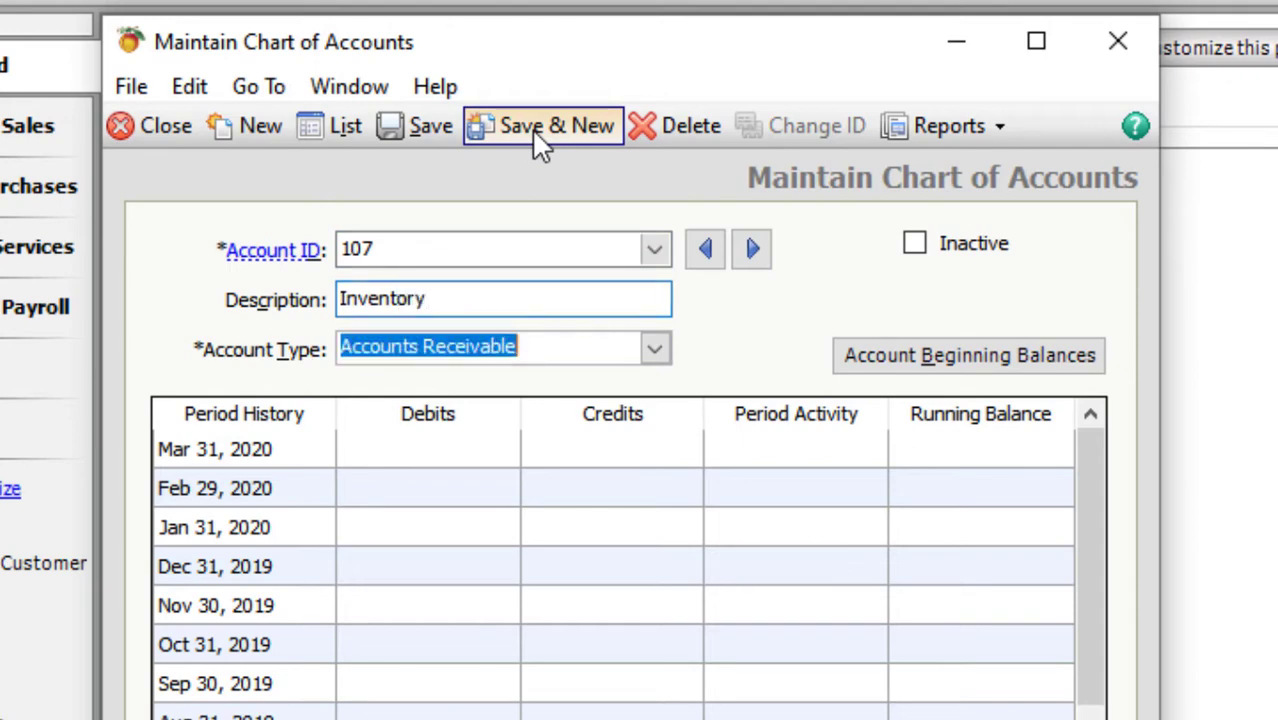
text(inv)
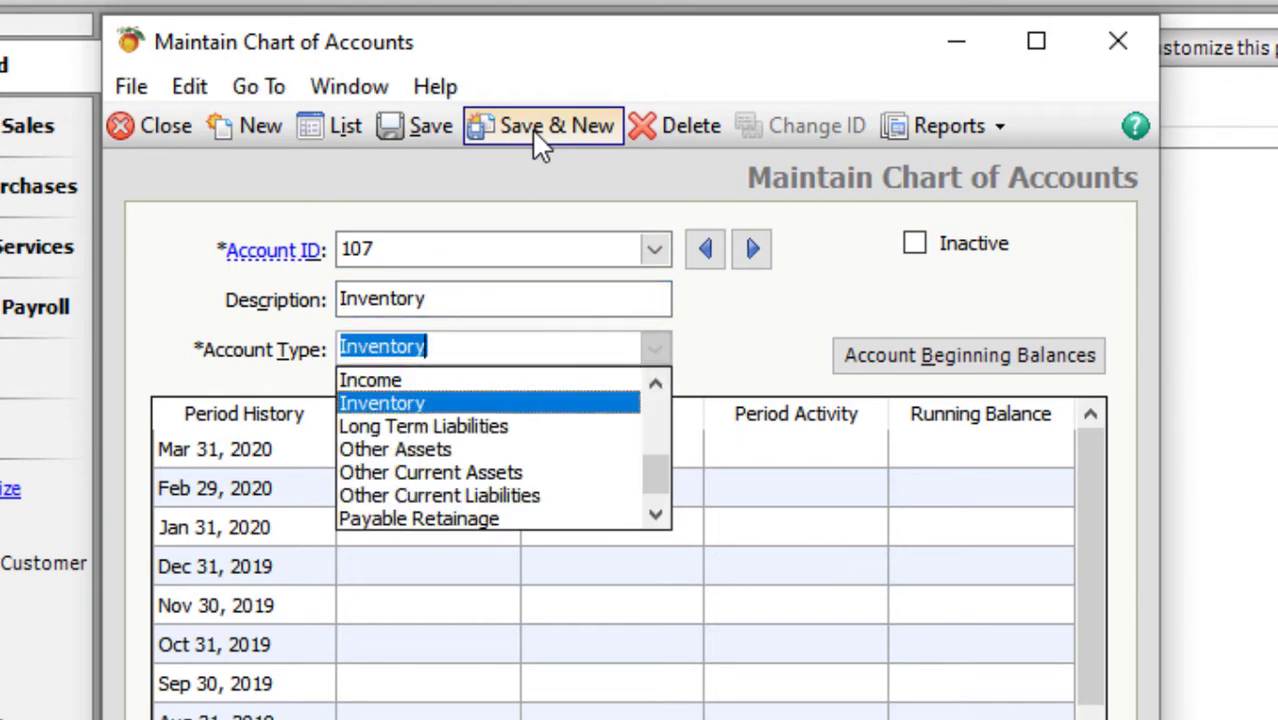
key(Return)
key(ctrl+s)
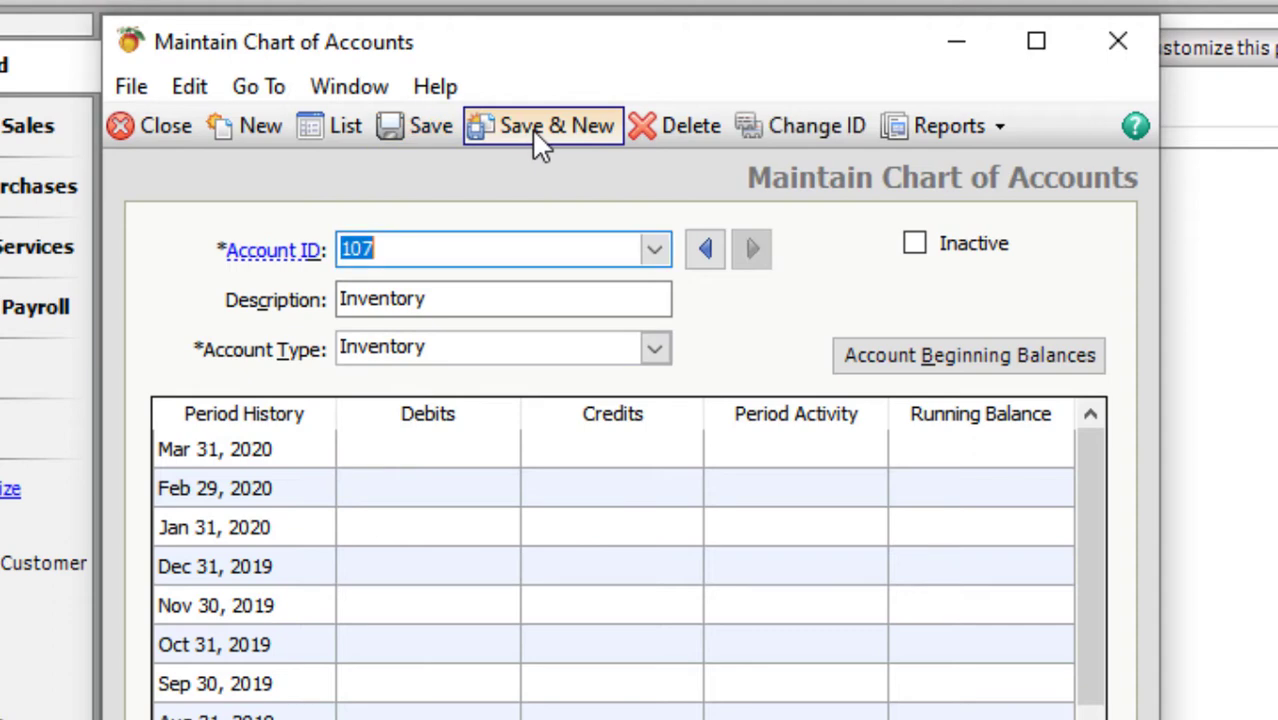
- Save account 108 Office Furniture as a Fixed Assets account
text(108)
key(Tab)
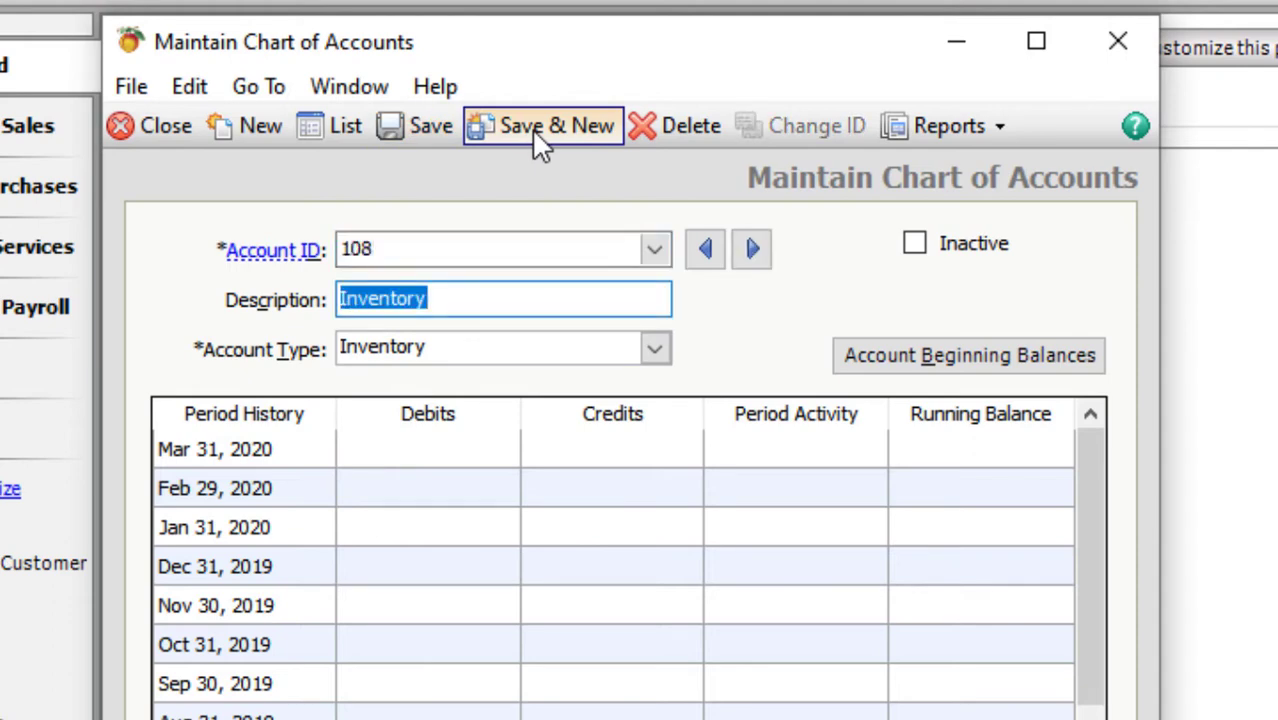
text(Offic)
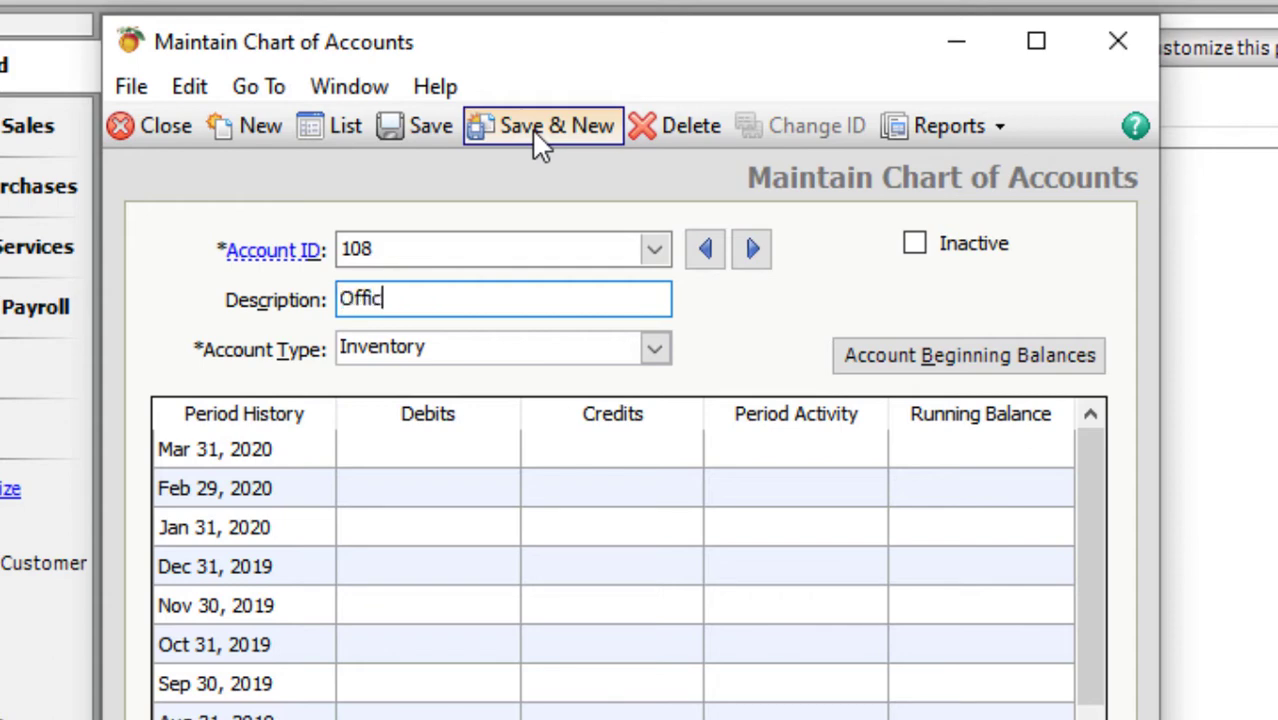
text(e Furniture)
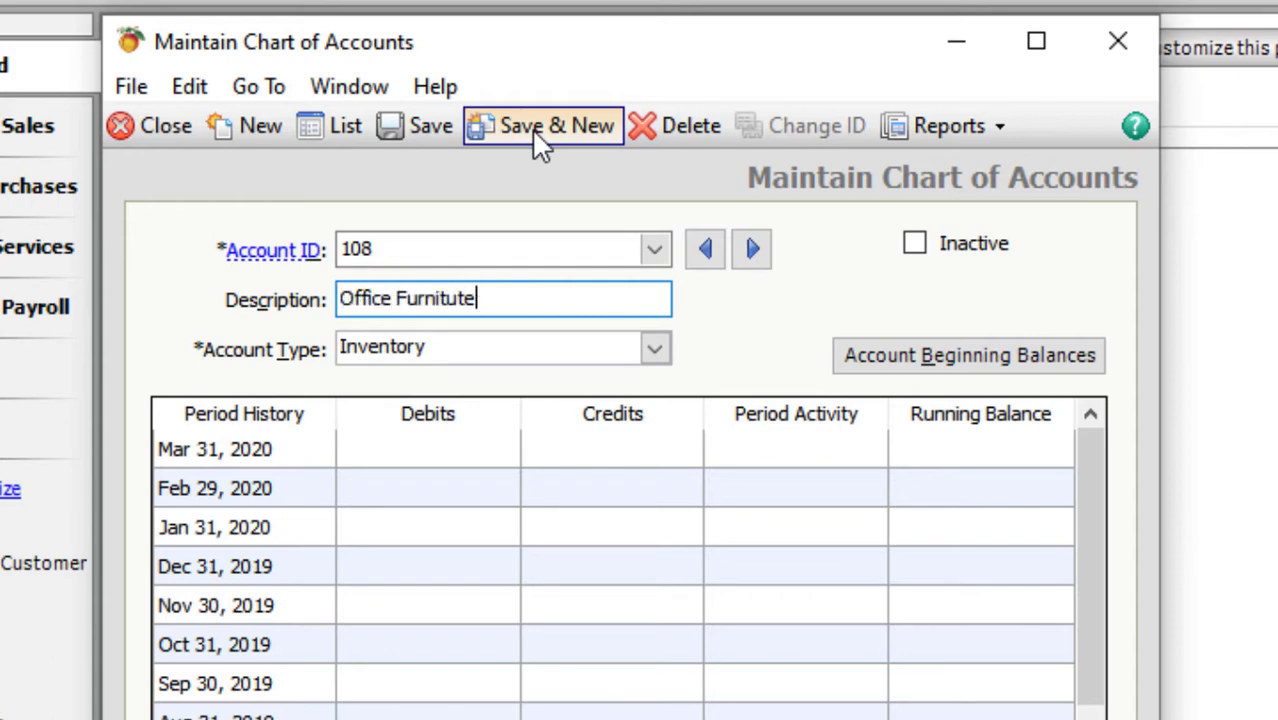
key(Tab)
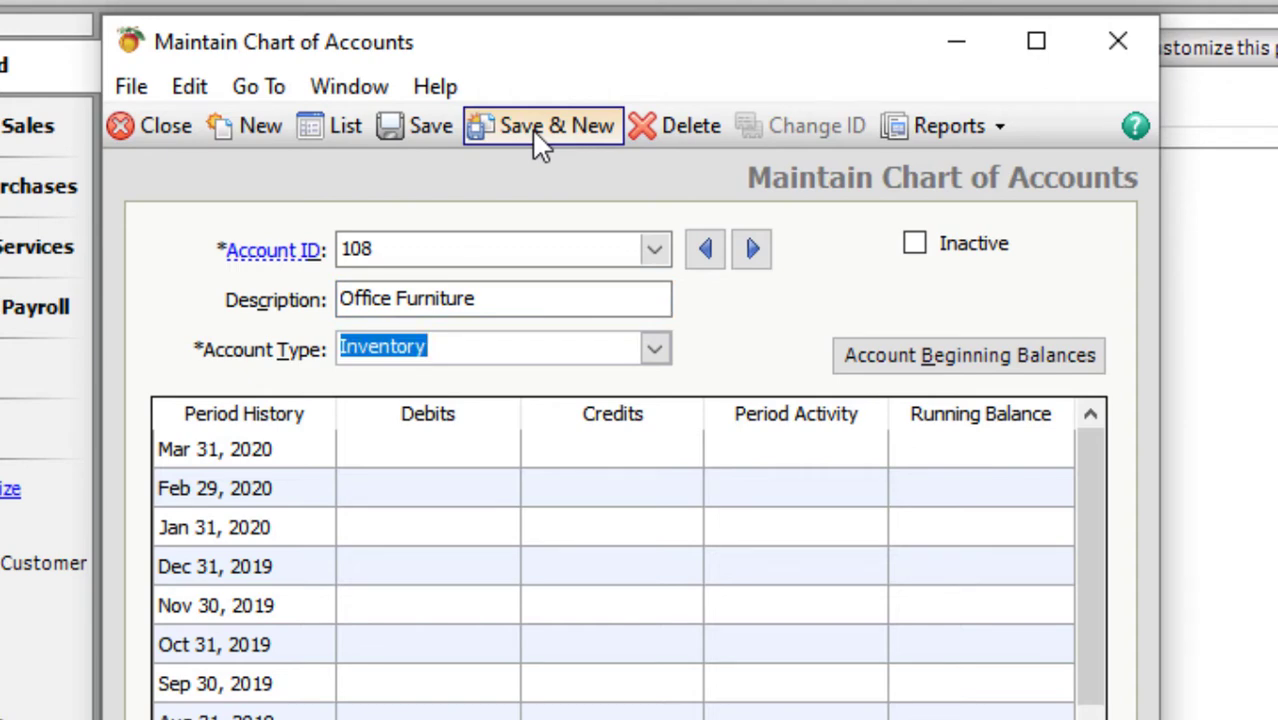
key(f)
key(ctrl+s)
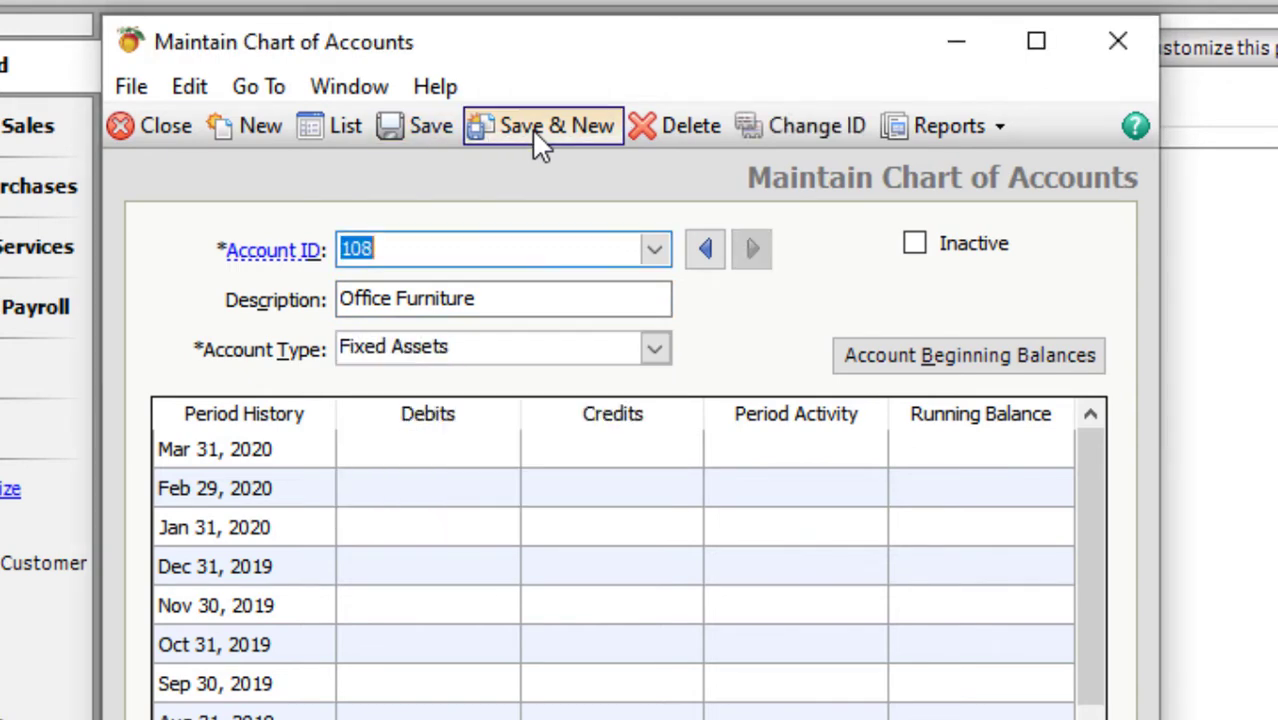
- Save account 109 Office Computer
text(109)
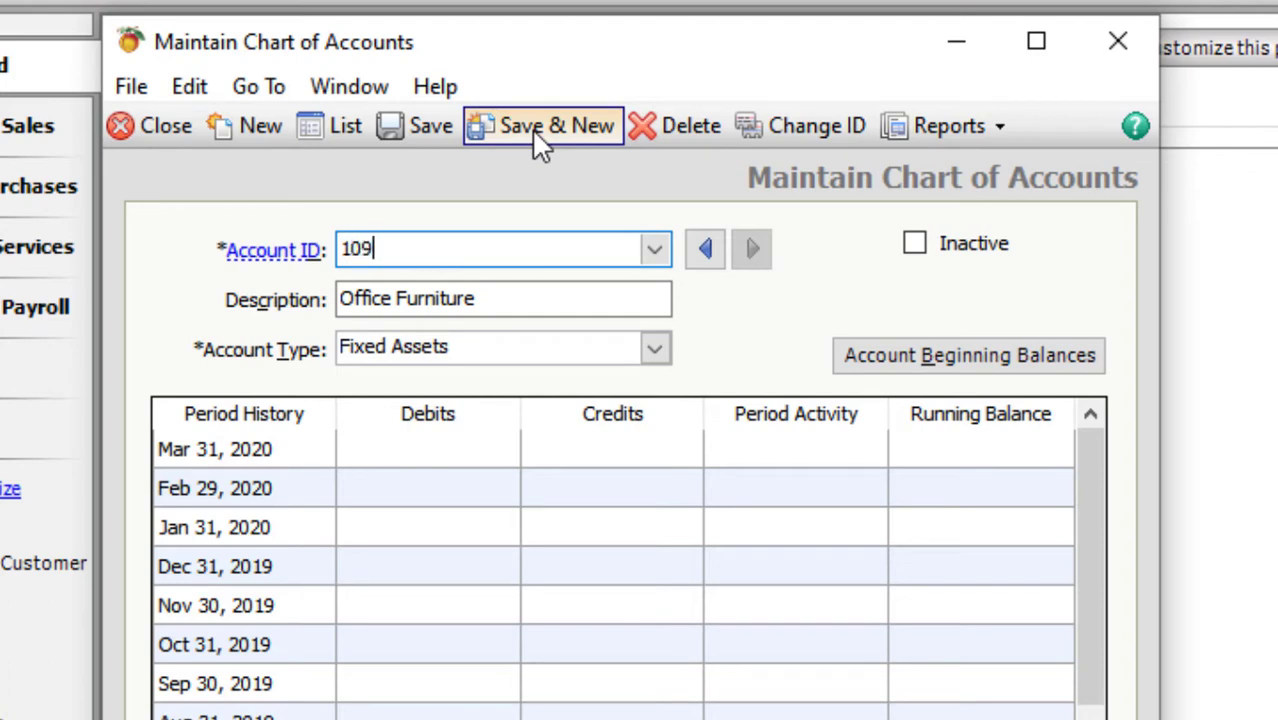
key(Tab)
text(OFfic)
key(BackSpace)
key(BackSpace)
key(BackSpace)
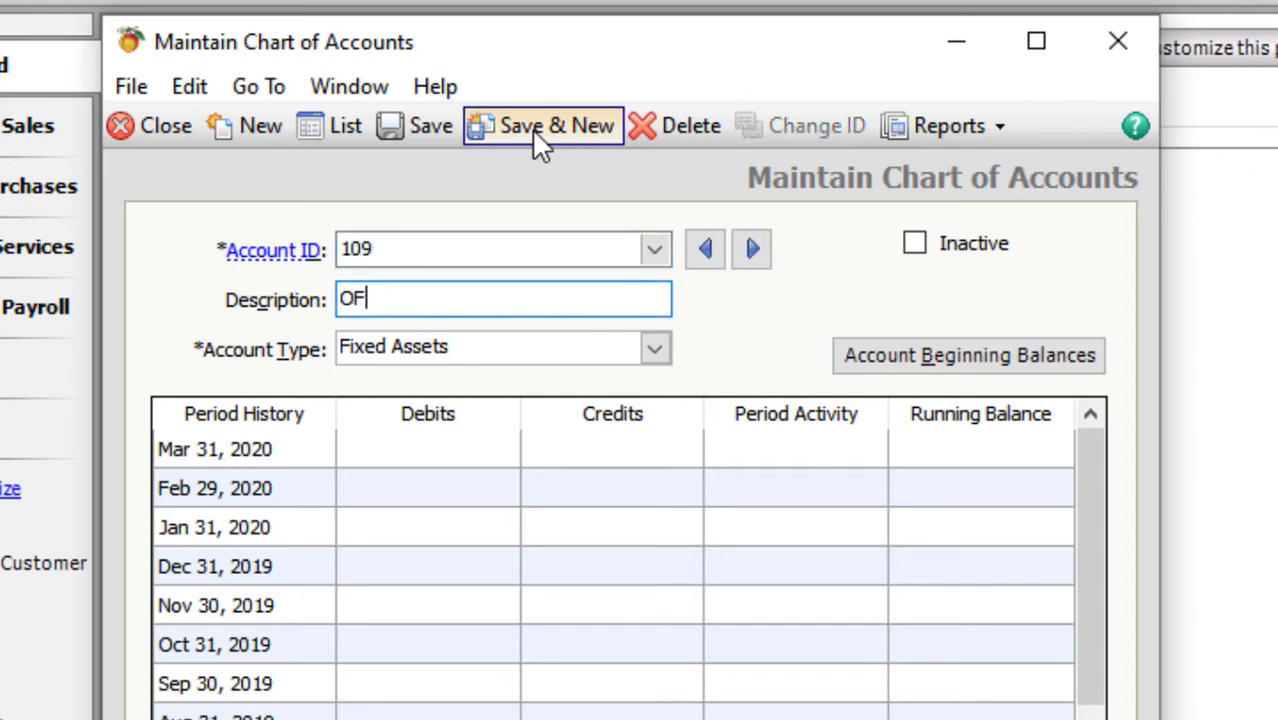
key(BackSpace)
text(ffice Cmputer)
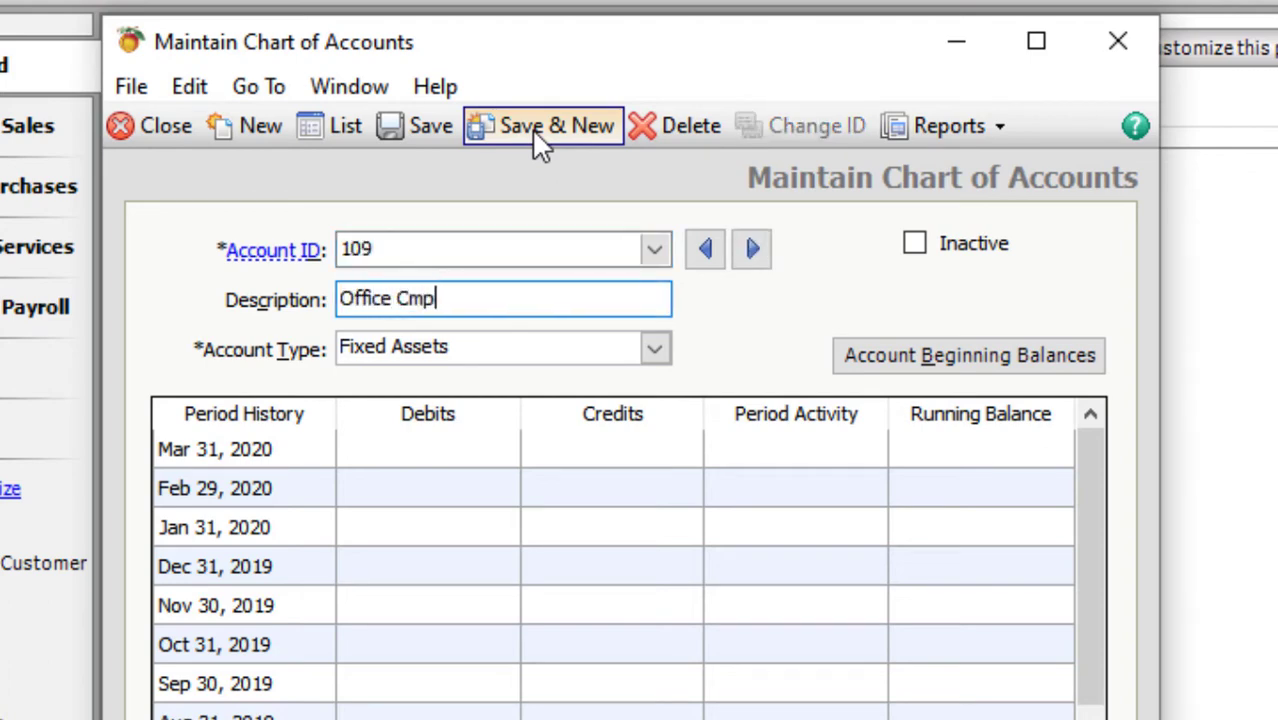
key(BackSpace)
key(BackSpace)
key(BackSpace)
key(BackSpace)
key(BackSpace)
key(BackSpace)
text(omputer)
key(alt+s)
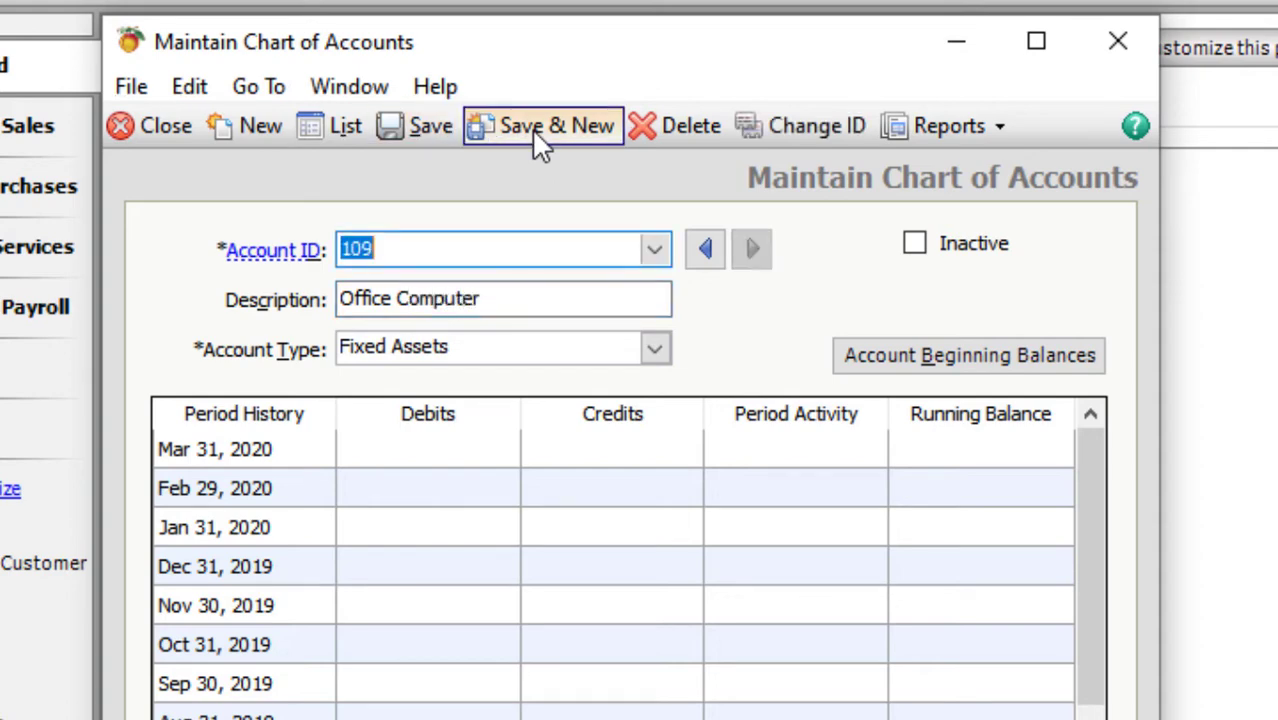
- Discard the mistaken Other EQPTS record, then save account 110 Other EQPTS as Fixed Assets
text(Other EQ)
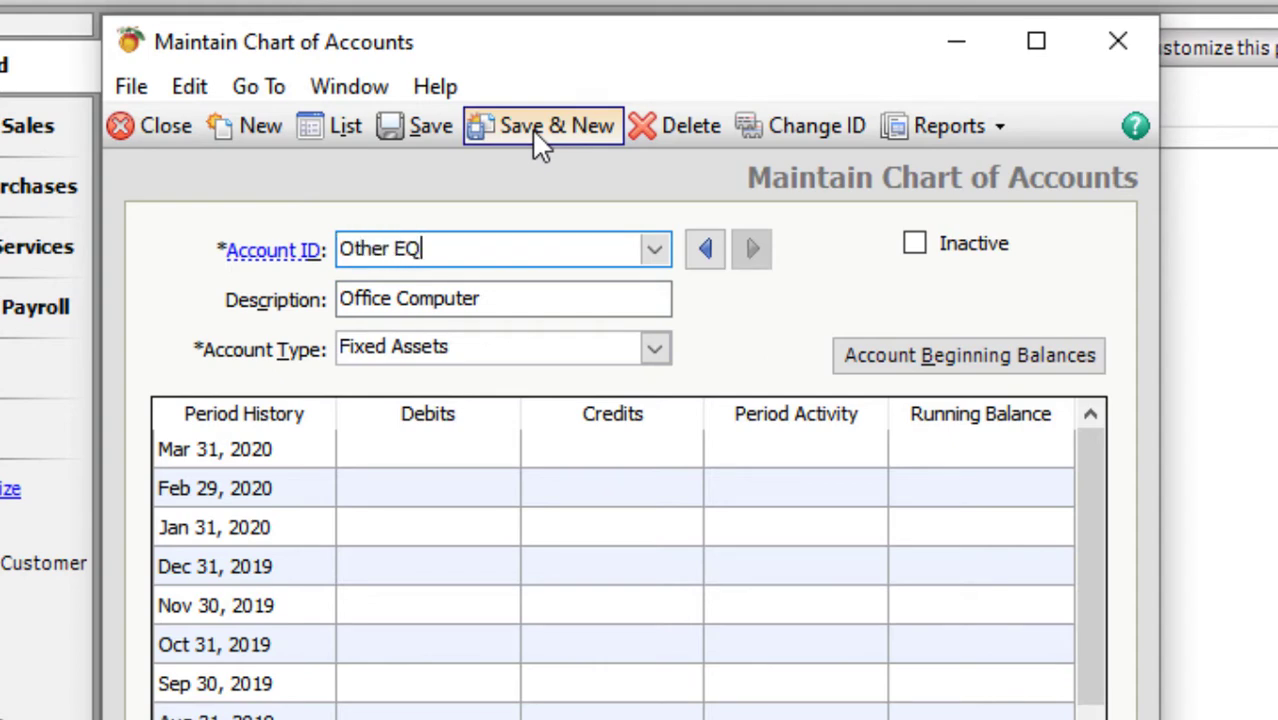
text(PTS)
key(Tab)
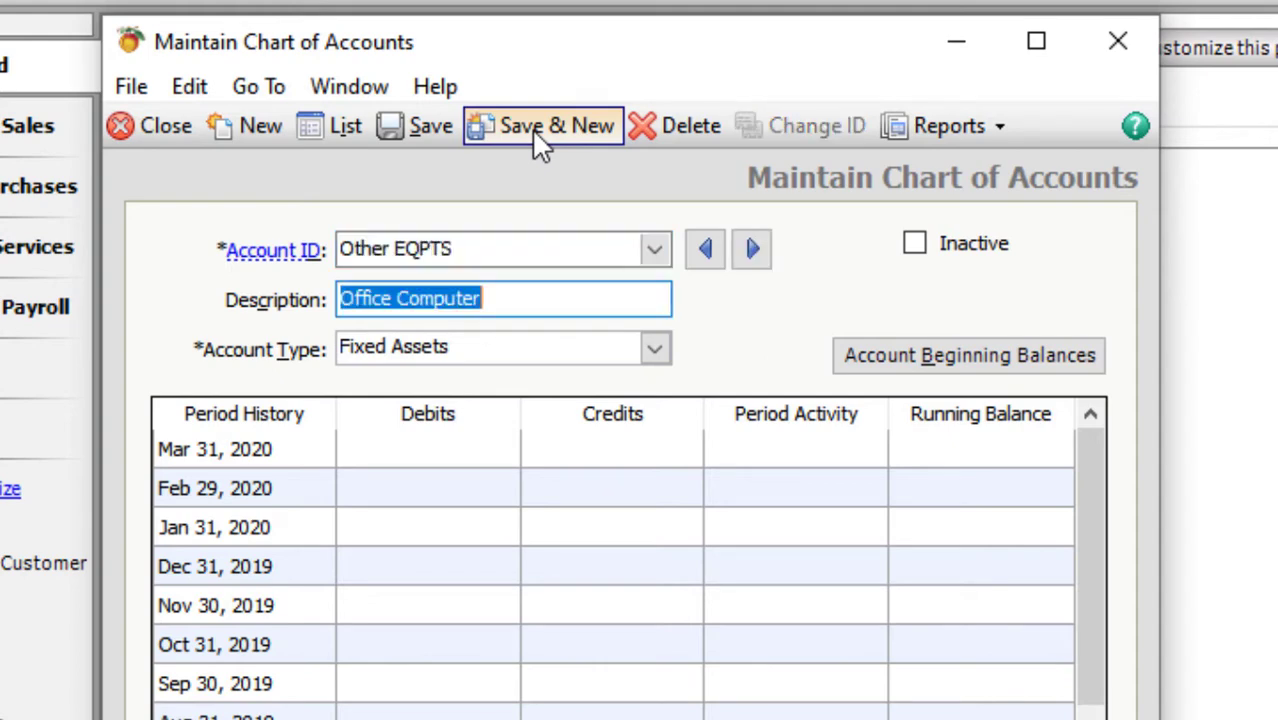
click(535, 138)
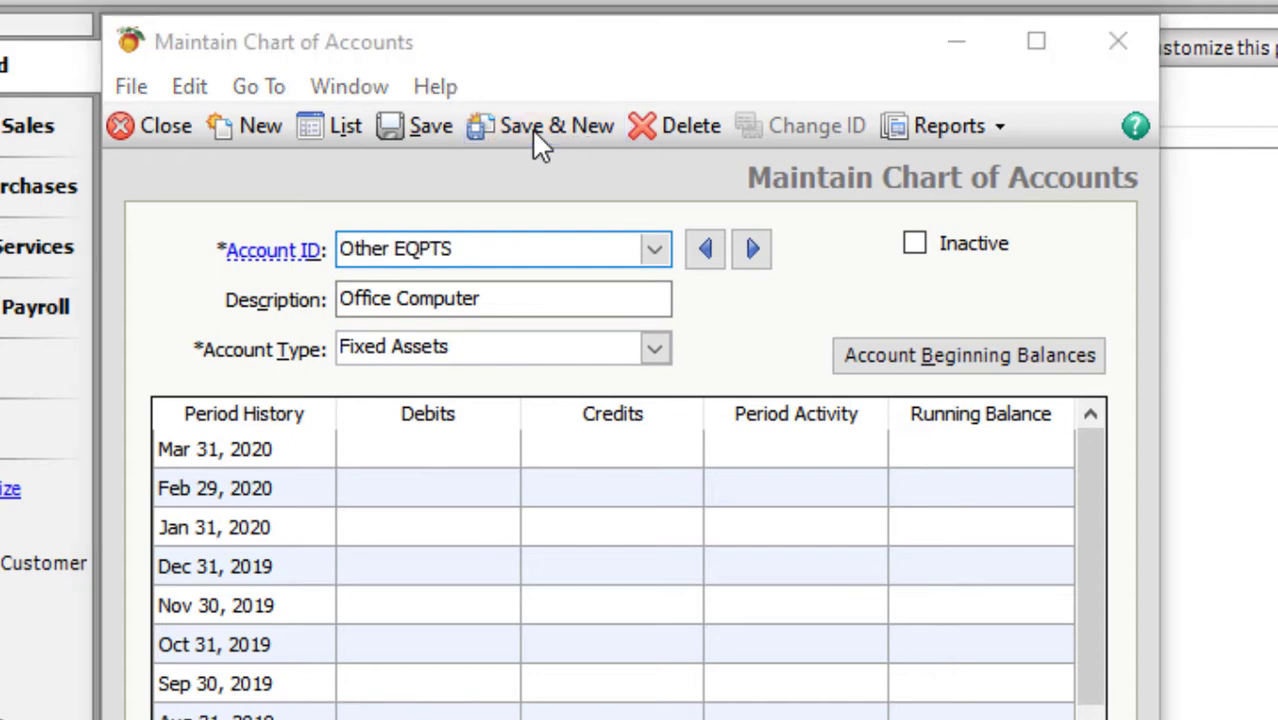
key(Return)
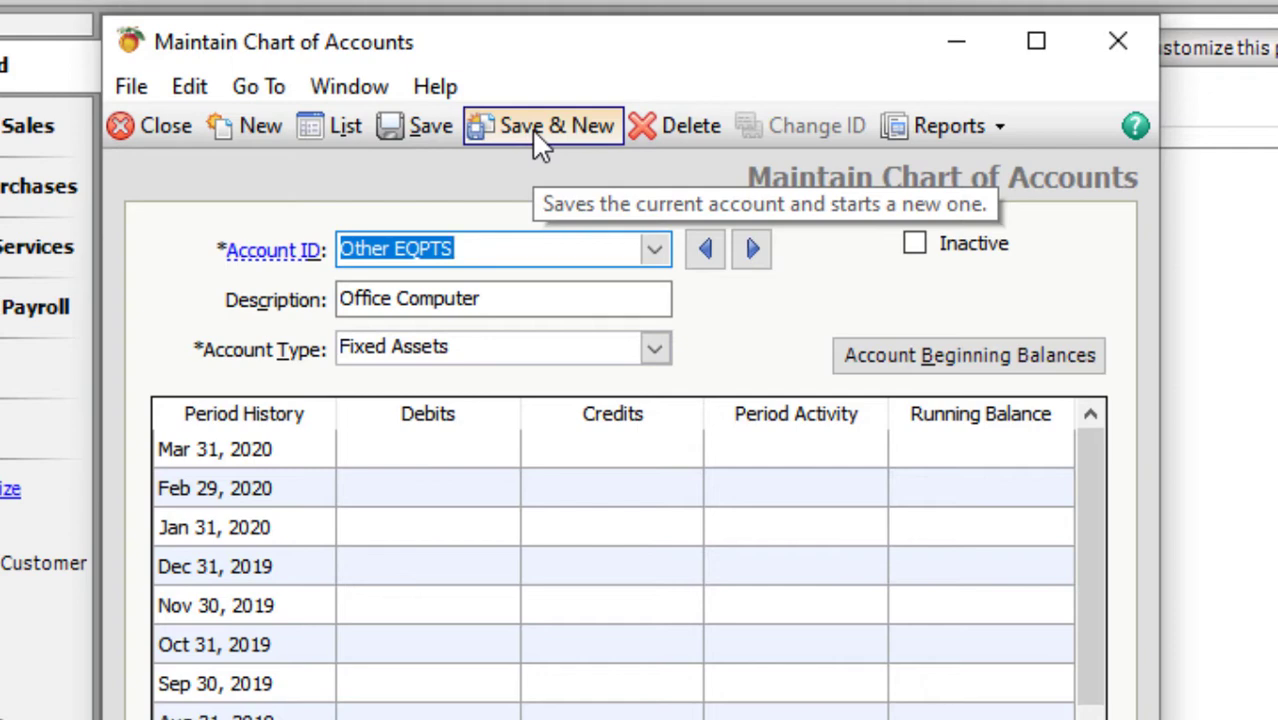
click(537, 140)
key(Tab)
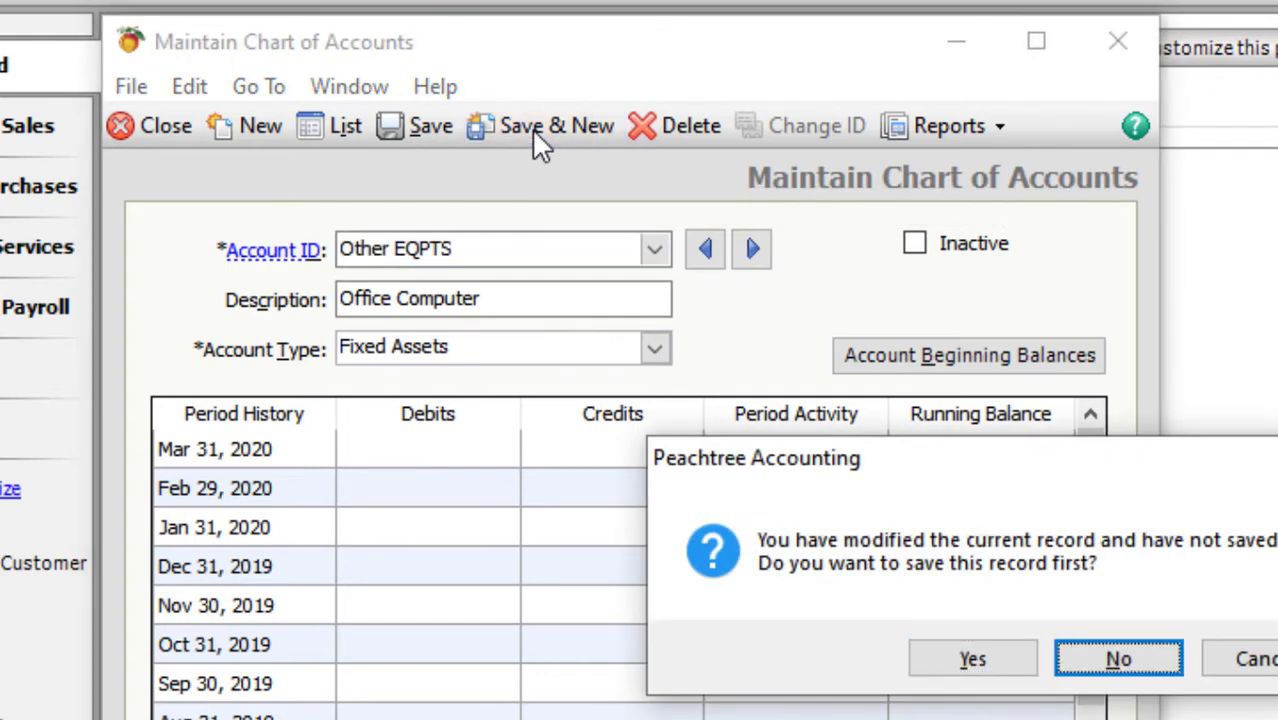
key(Return)
text(1)
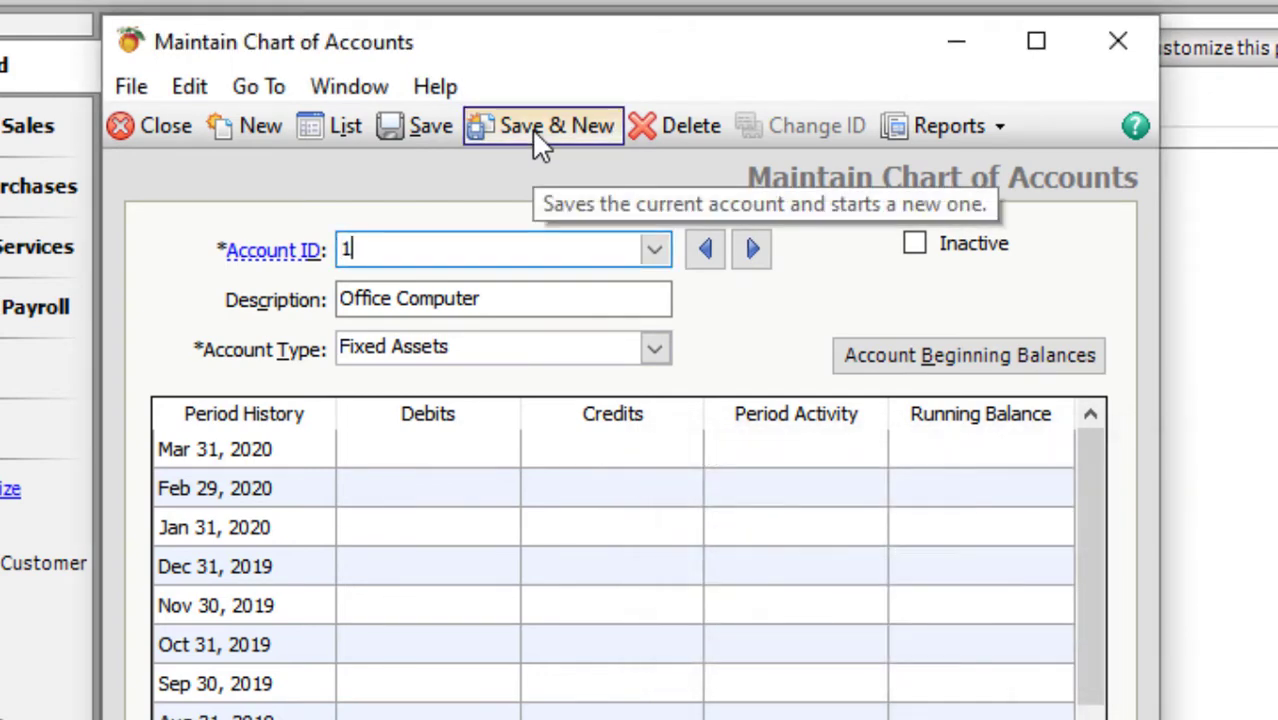
text(10)
key(Tab)
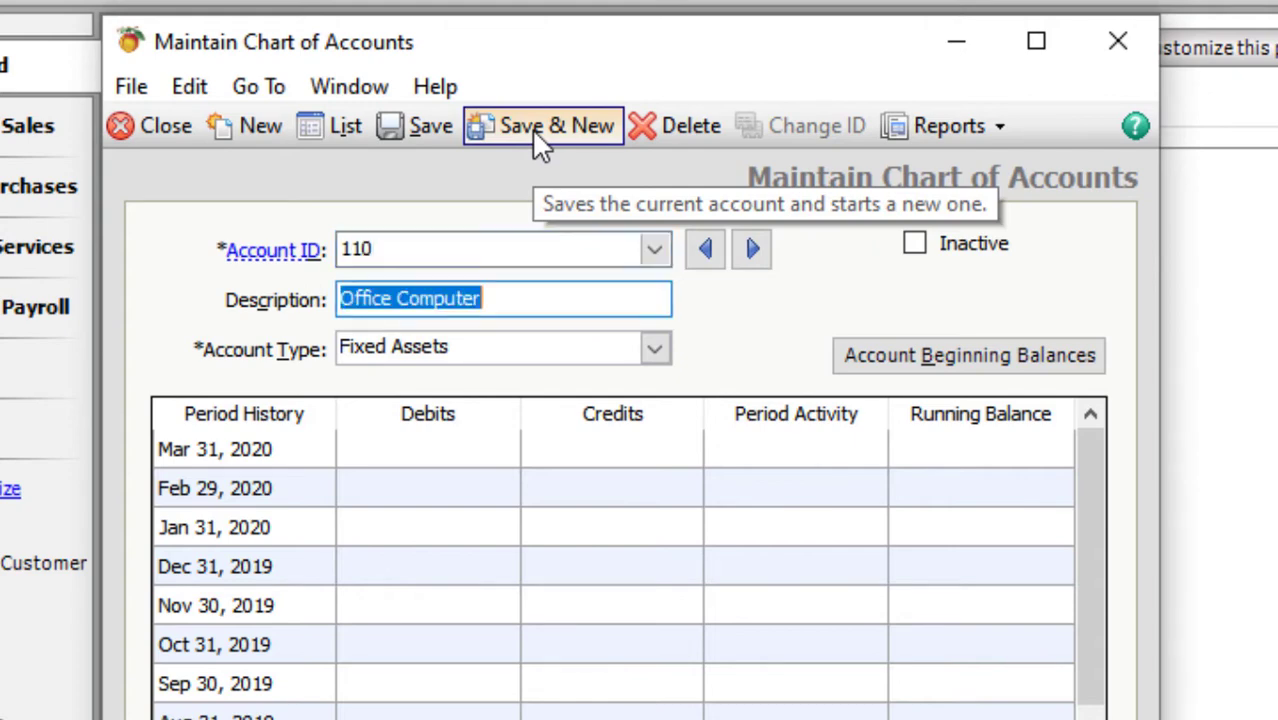
text(Other E)
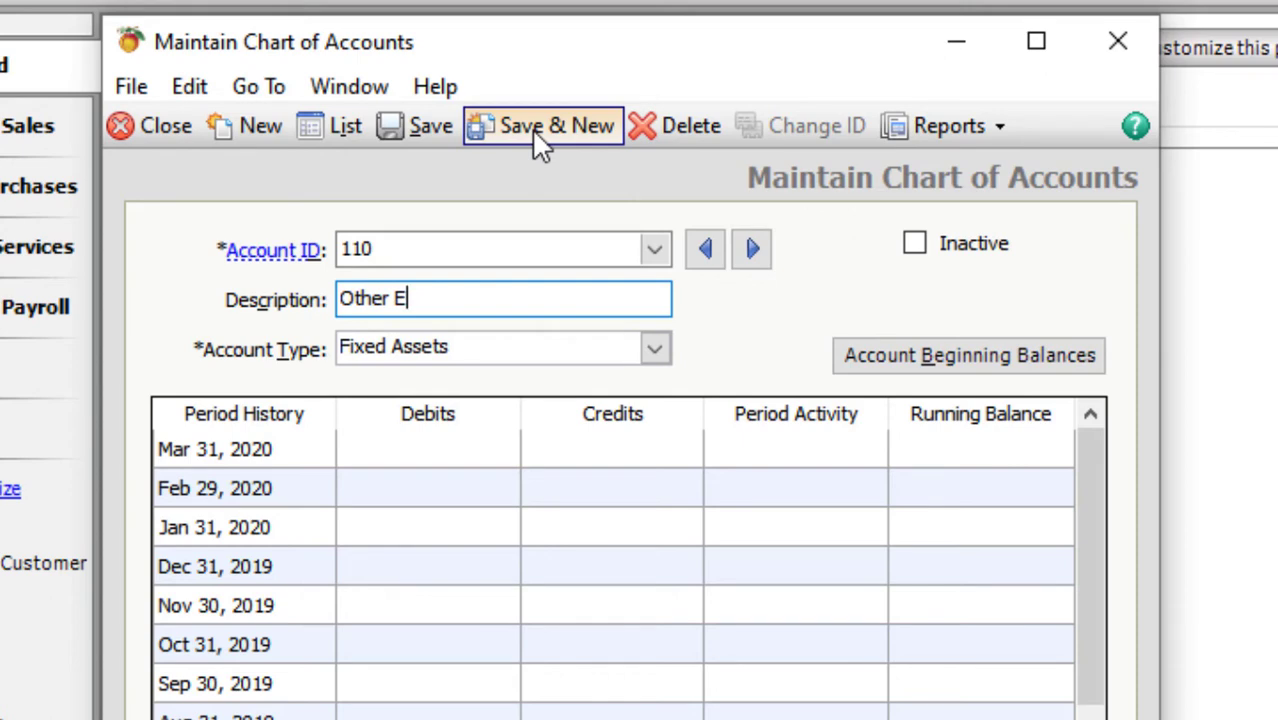
text(QPTS)
key(Tab)
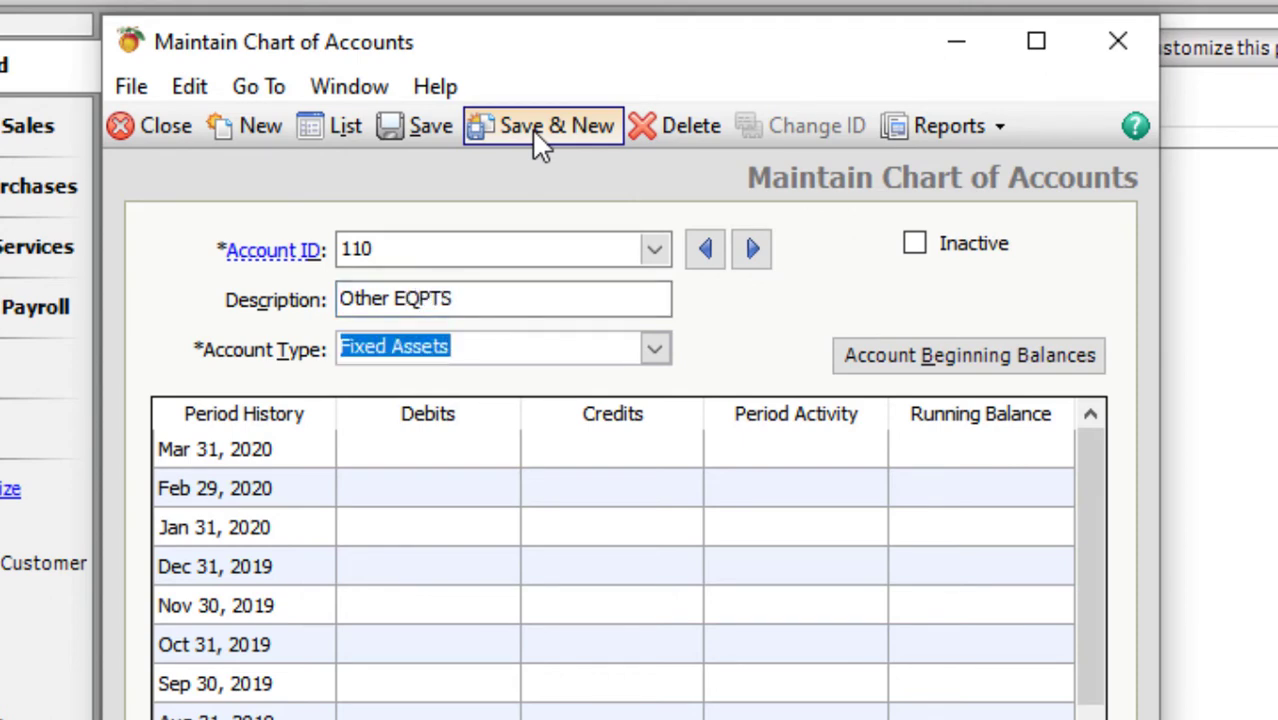
key(ctrl+s)
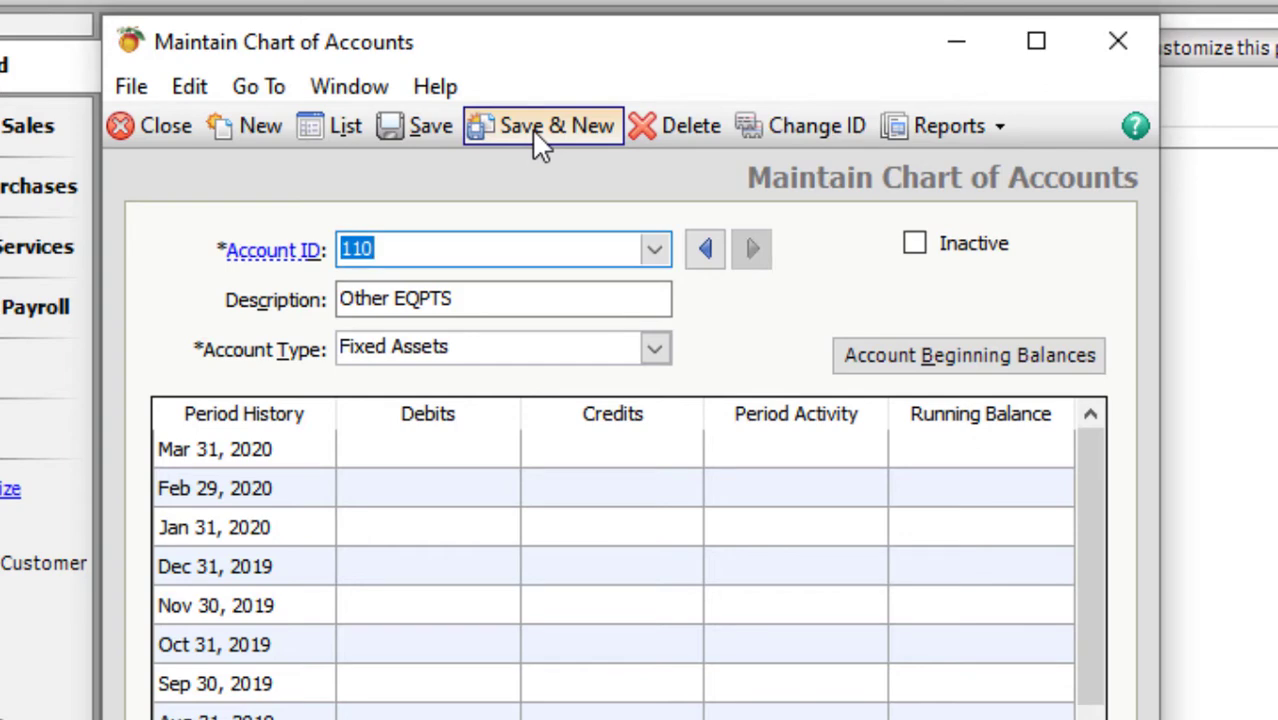
- Save account 111 Office Supplies as Other Current Assets
text(111)
text(Of)
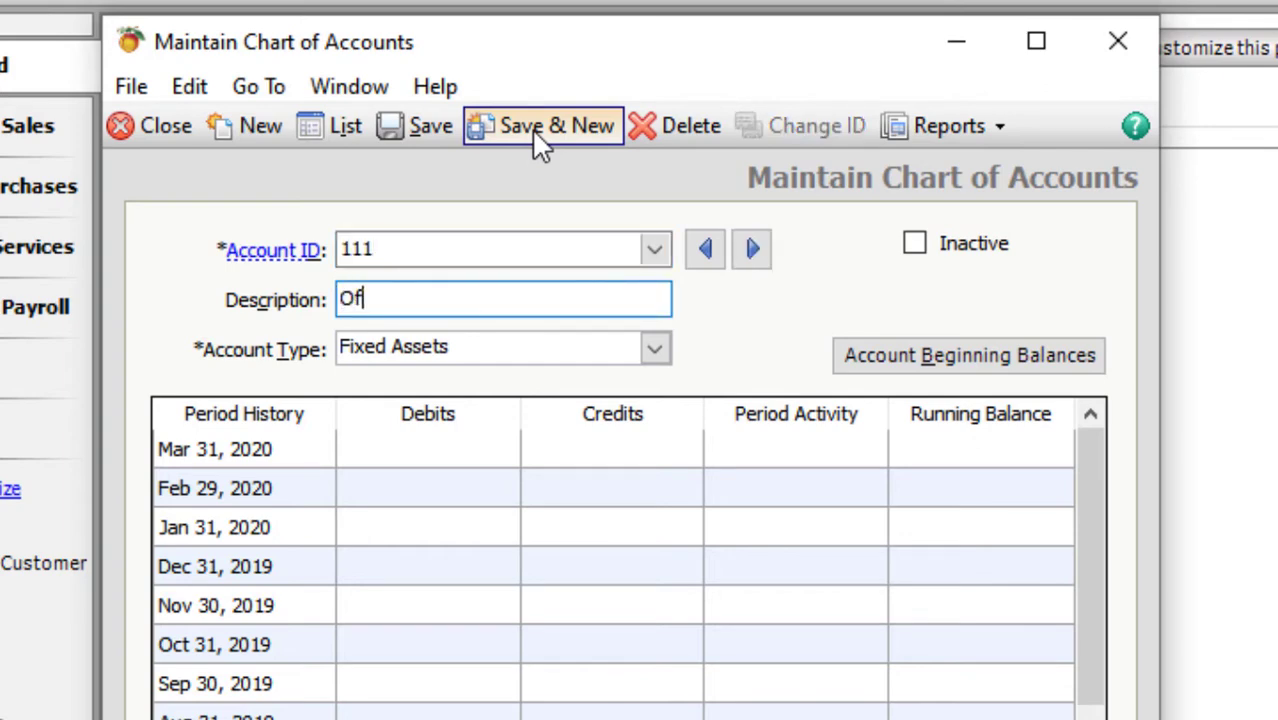
text(fice Suupl)
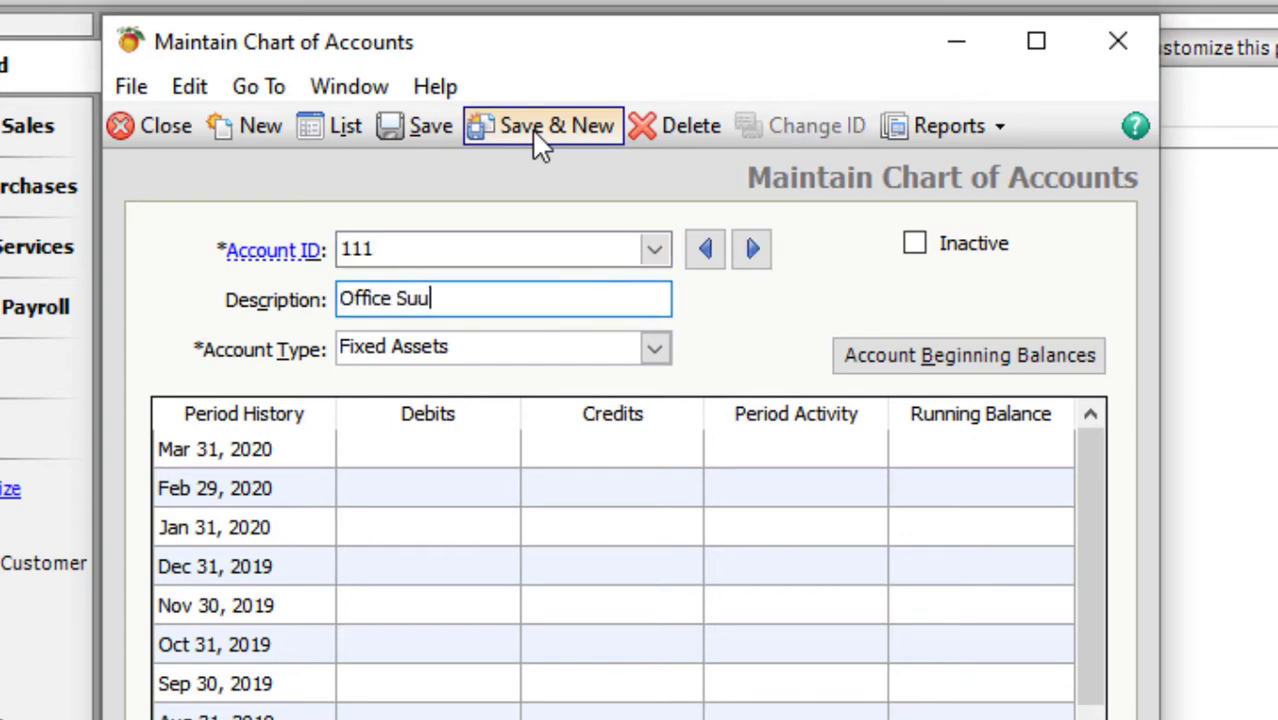
key(BackSpace)
key(BackSpace)
key(BackSpace)
text(pplies)
key(Tab)
key(o)
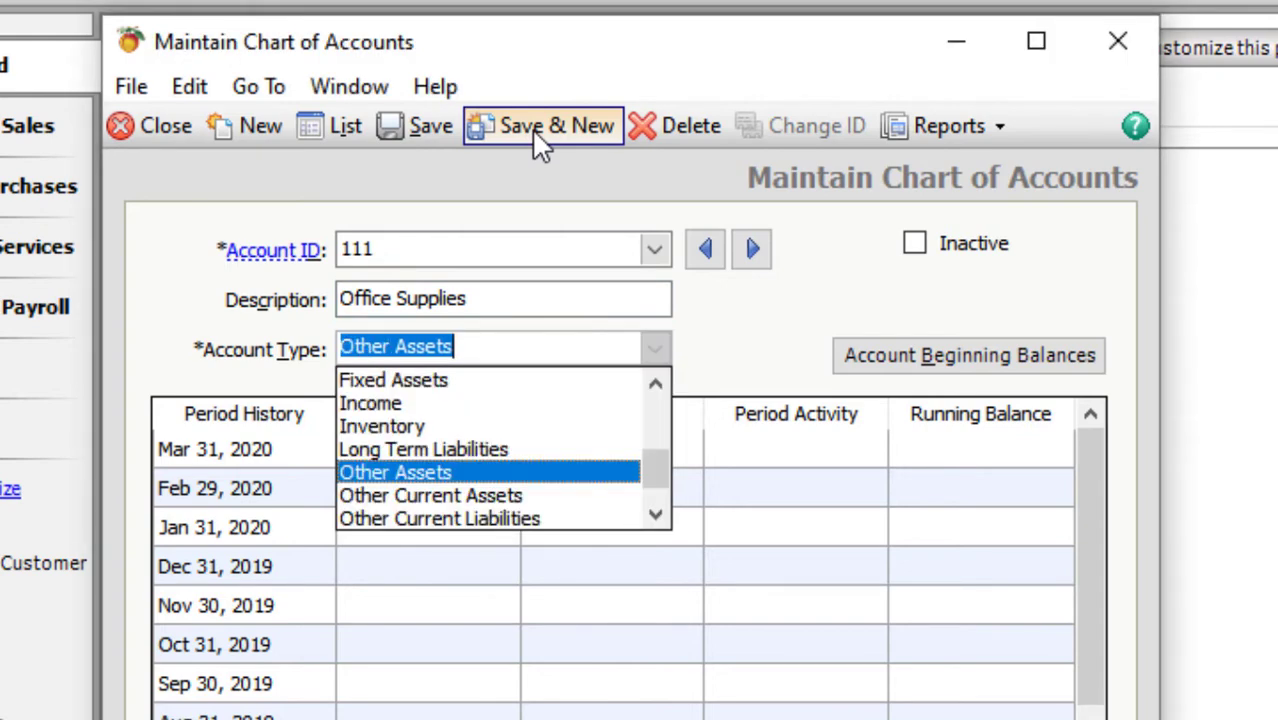
key(o)
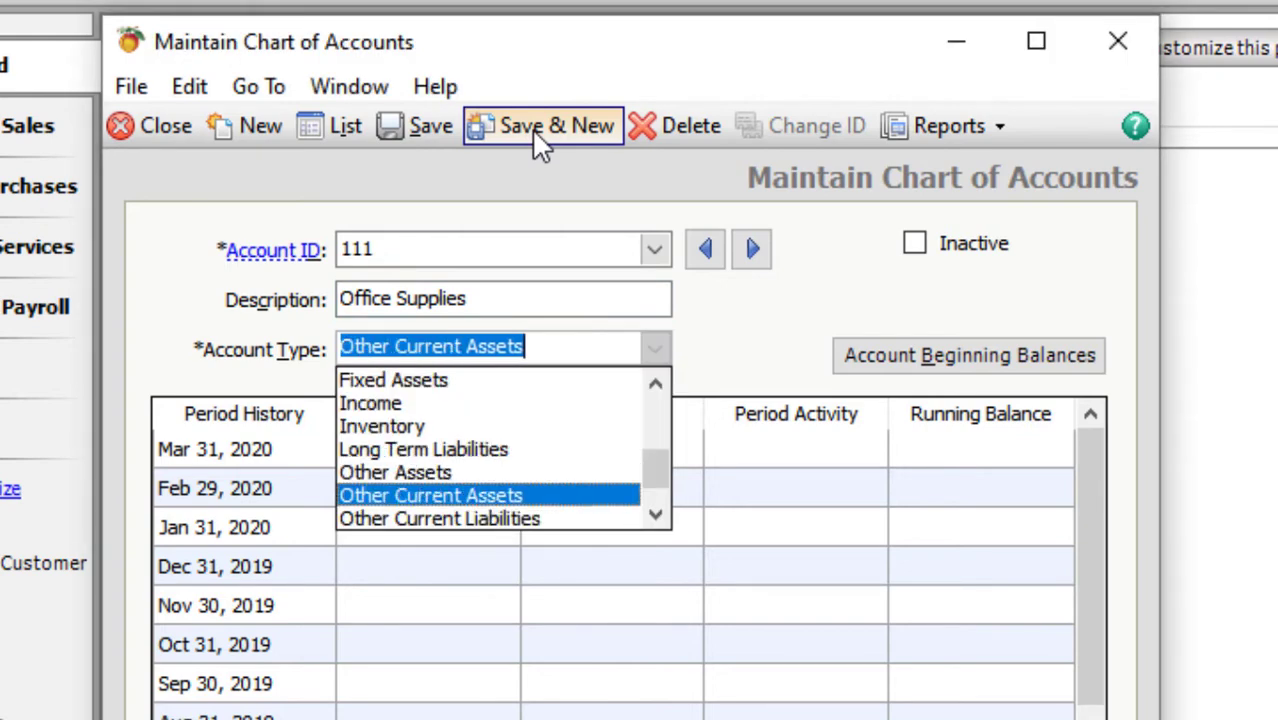
key(Tab)
key(alt+s)
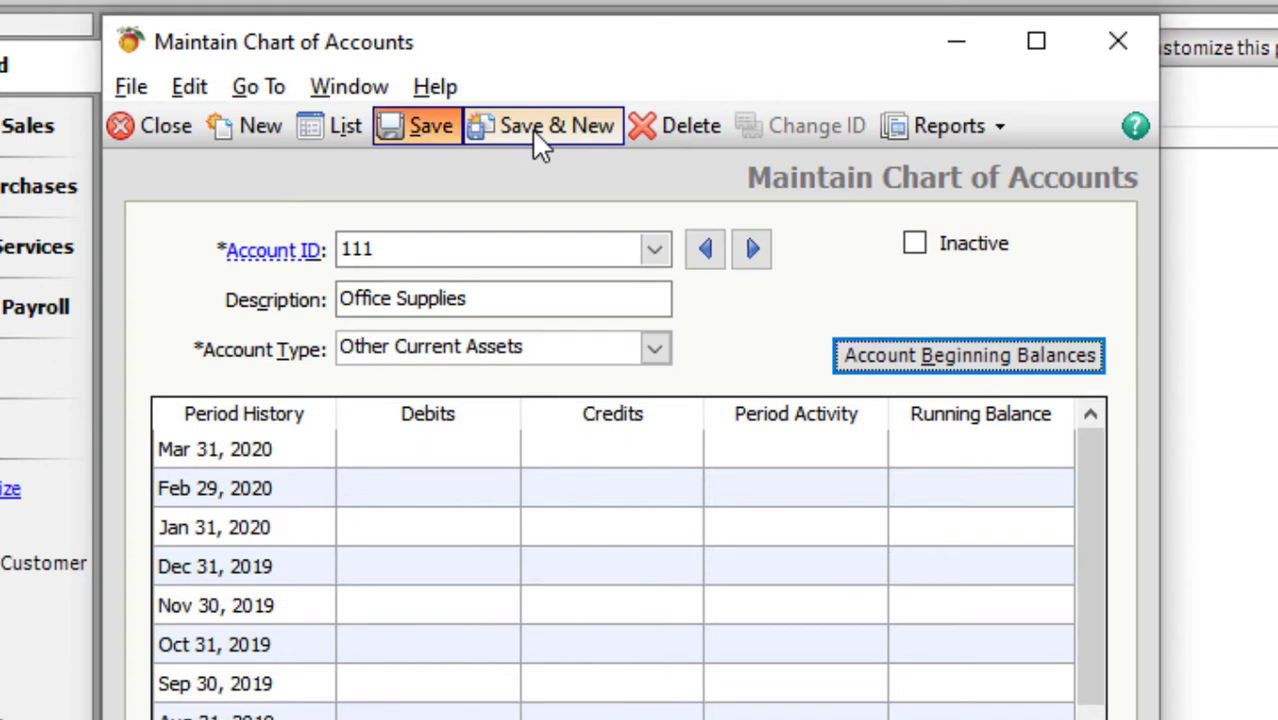
- Save account 112 Prepaid Expense as Other Current Assets
text(112)
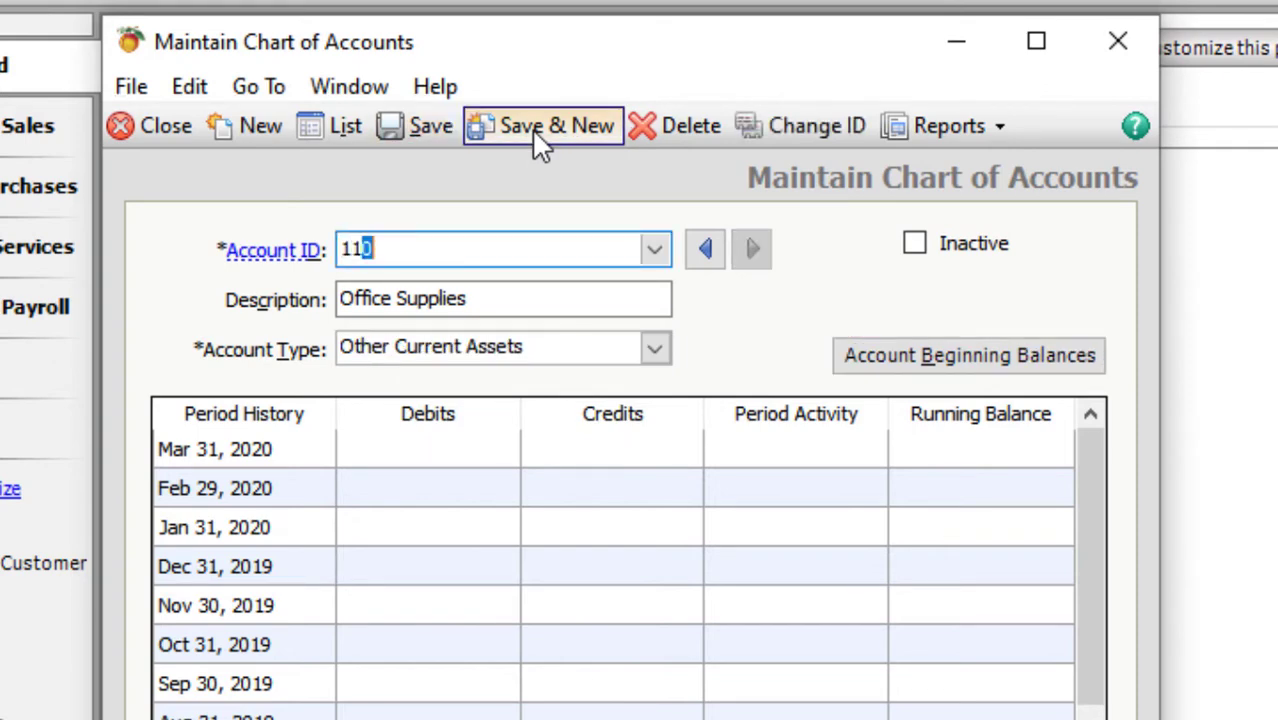
key(Tab)
text(Pre)
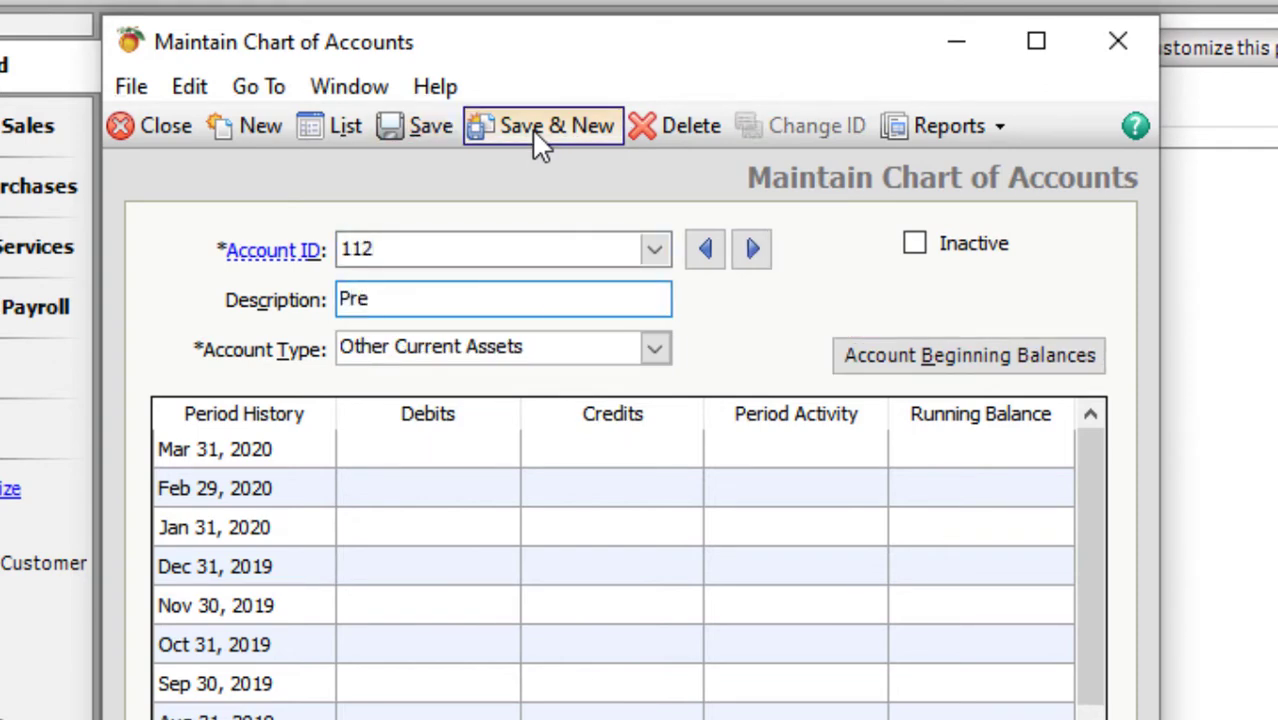
text(paid Ex)
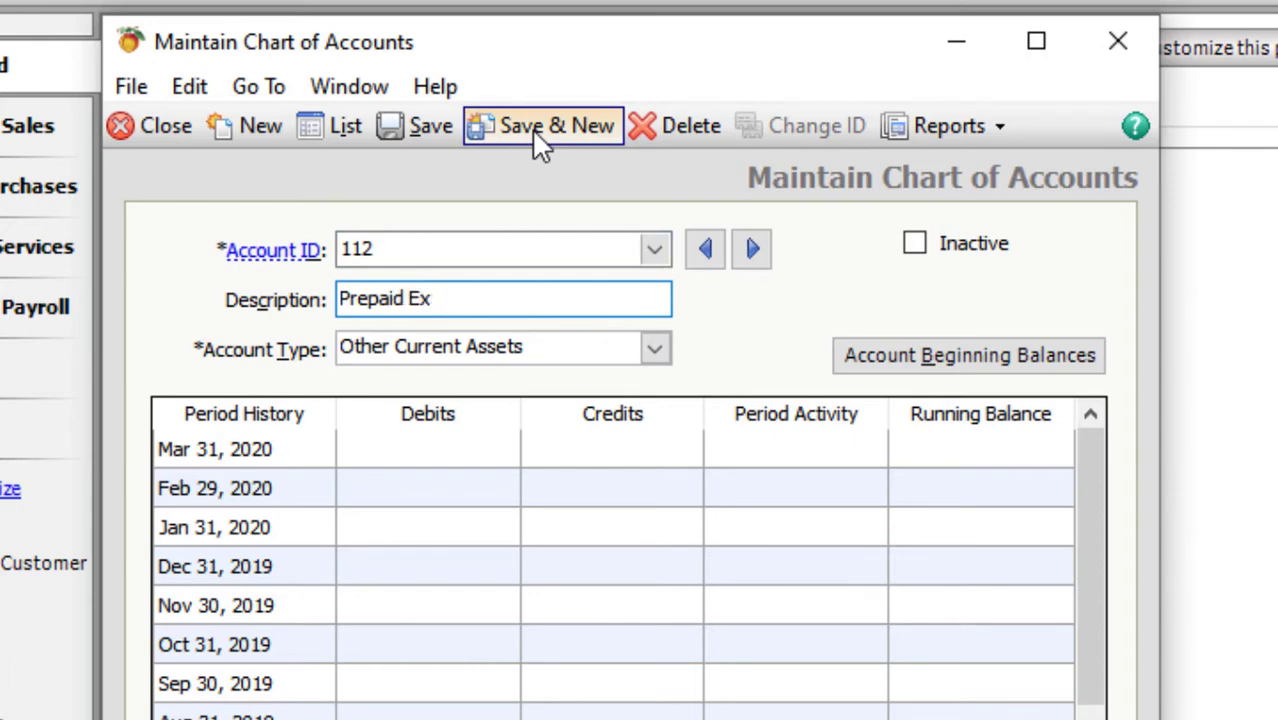
text(pense)
key(Tab)
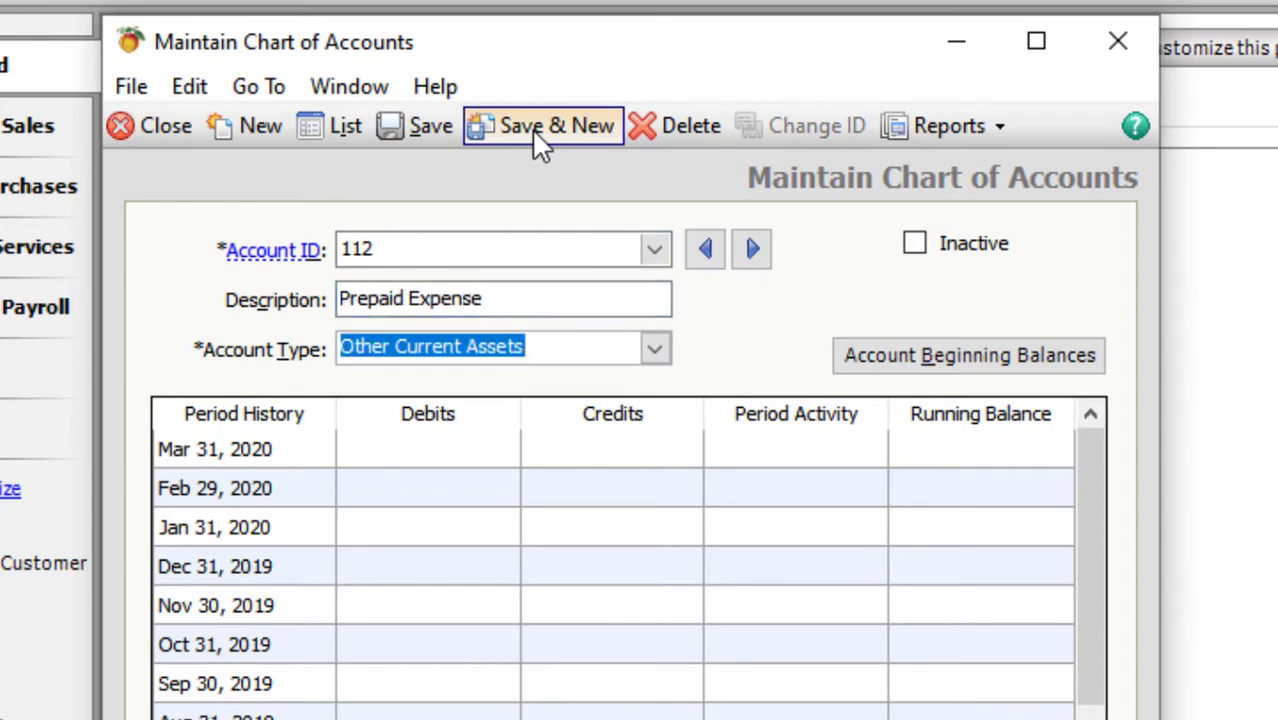
key(Down)
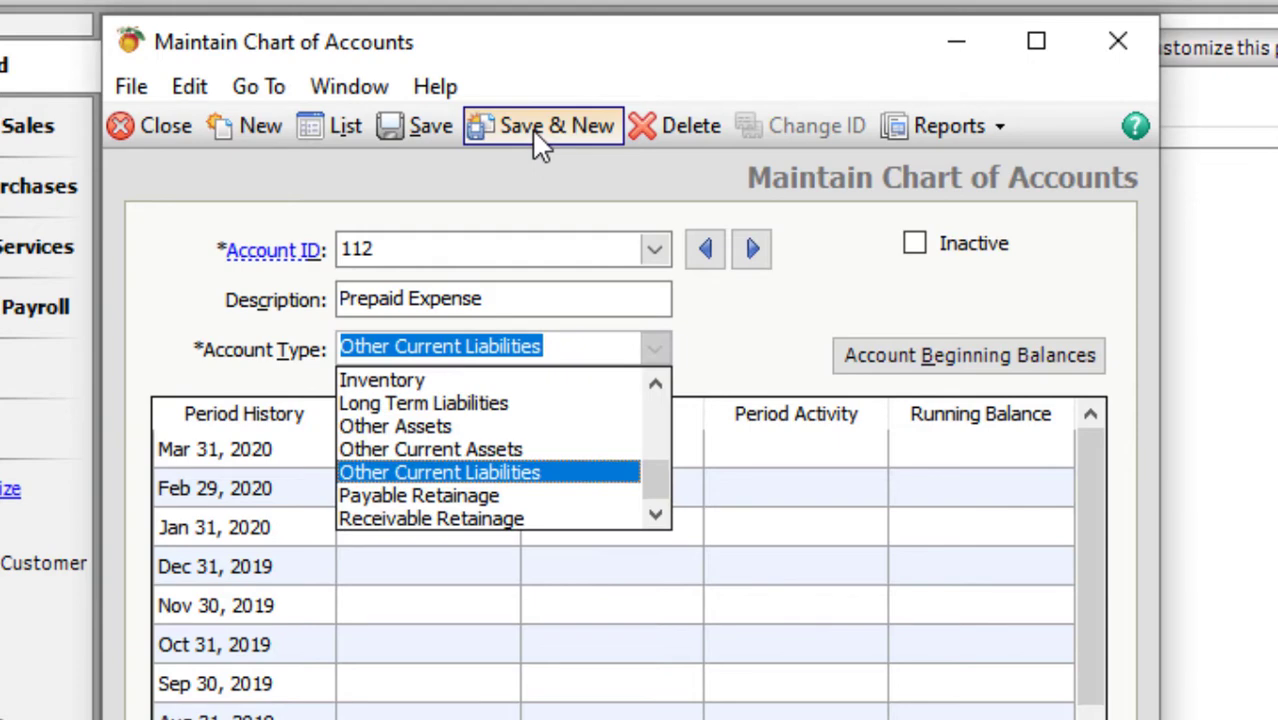
key(Up)
key(Up)
key(Down)
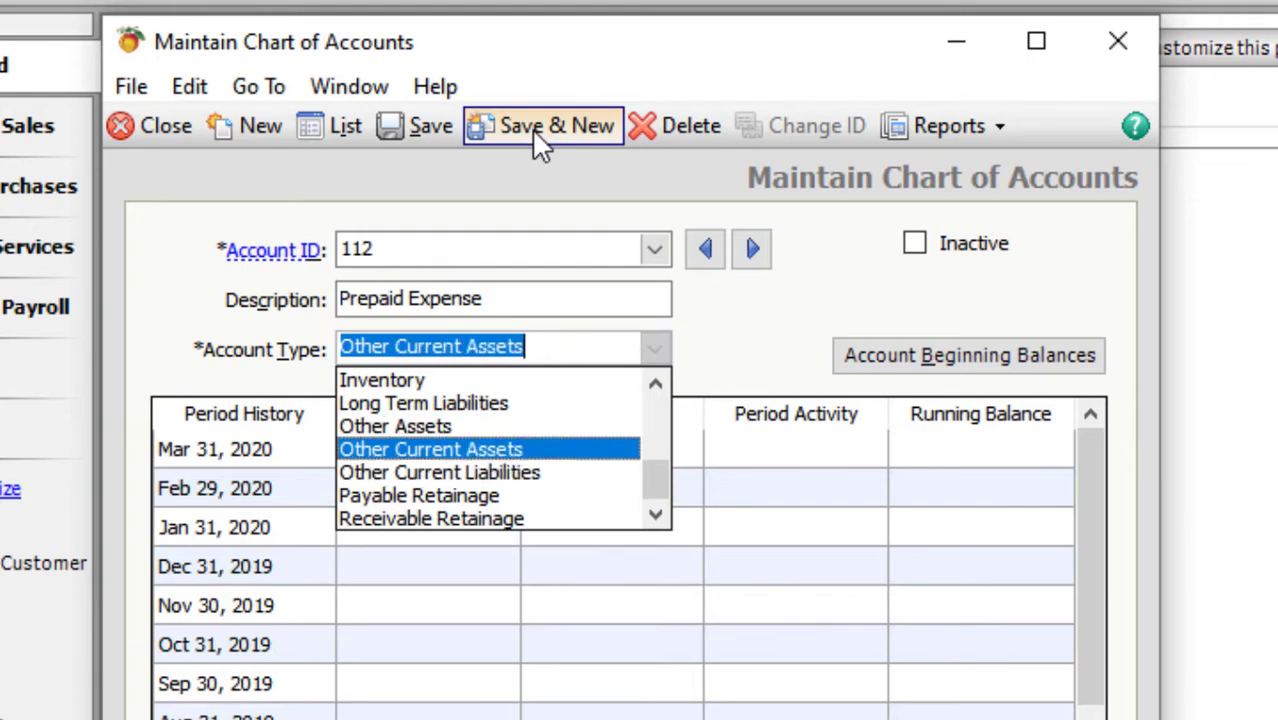
key(ctrl+s)
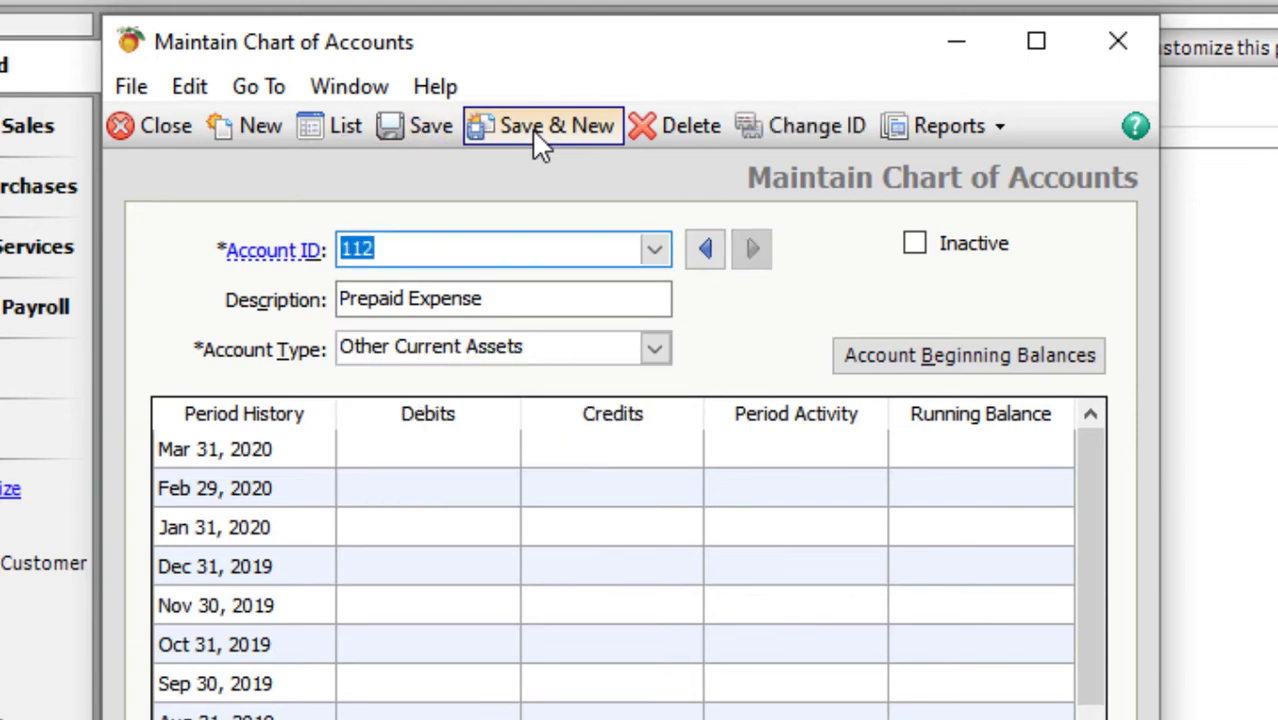
- Save account 113 Other Assets with account type Other Assets
text(113)
key(Tab)
text(Other )
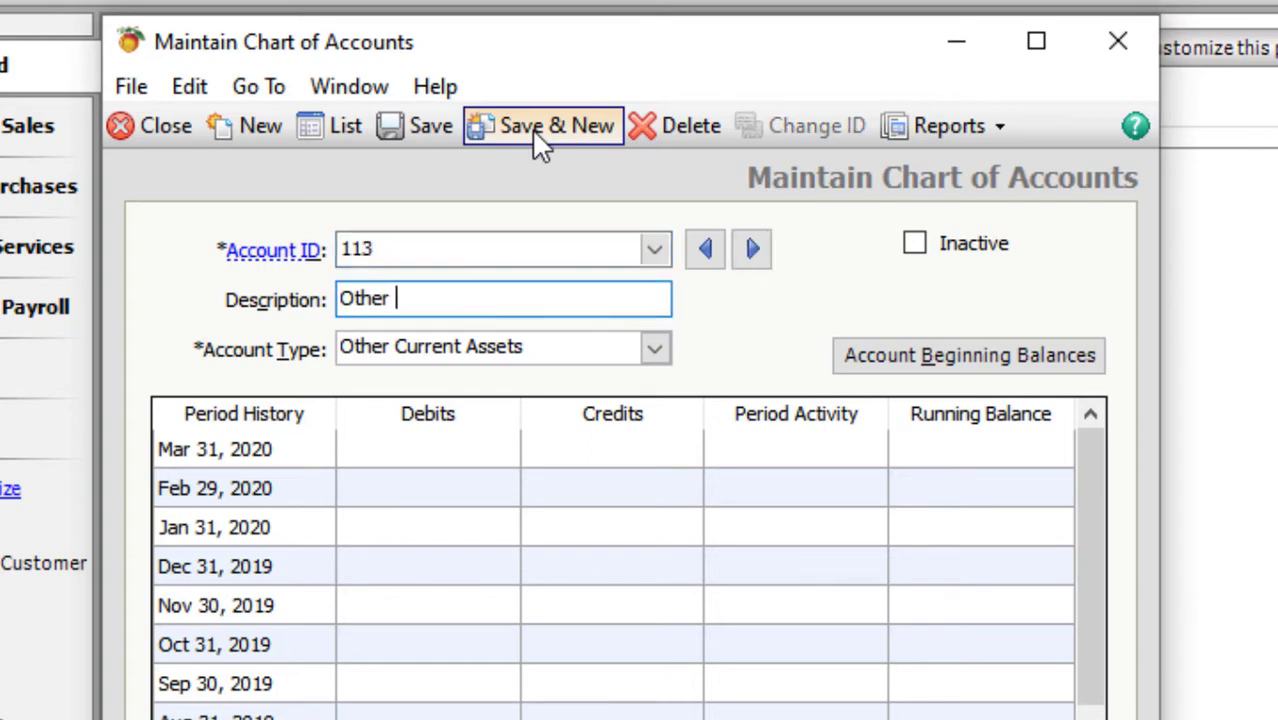
text(Assets)
key(Tab)
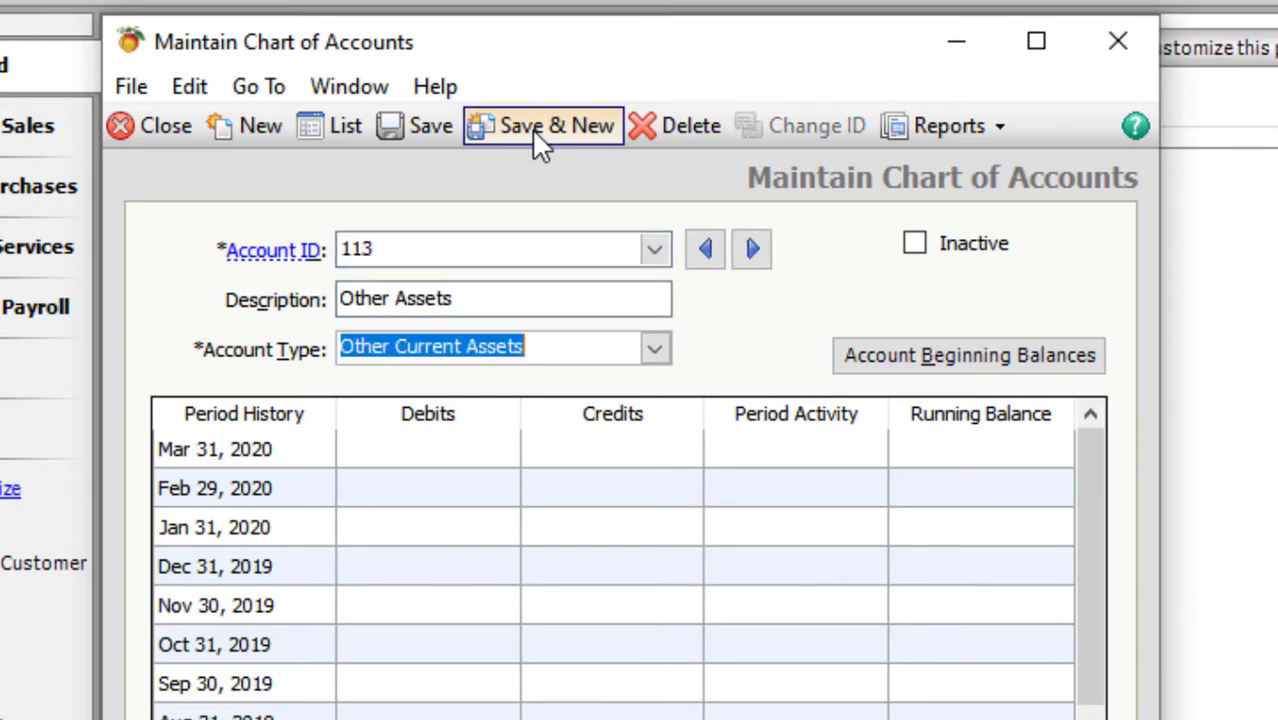
key(o)
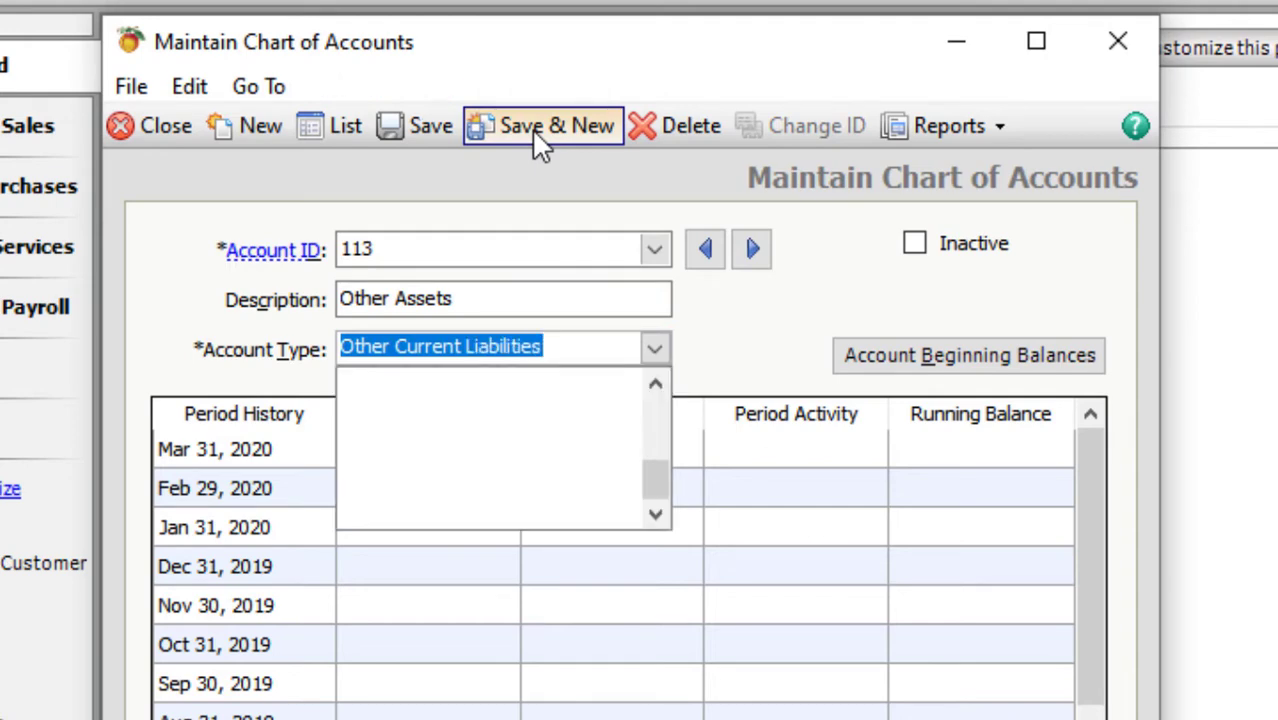
key(o)
key(ctrl+s)
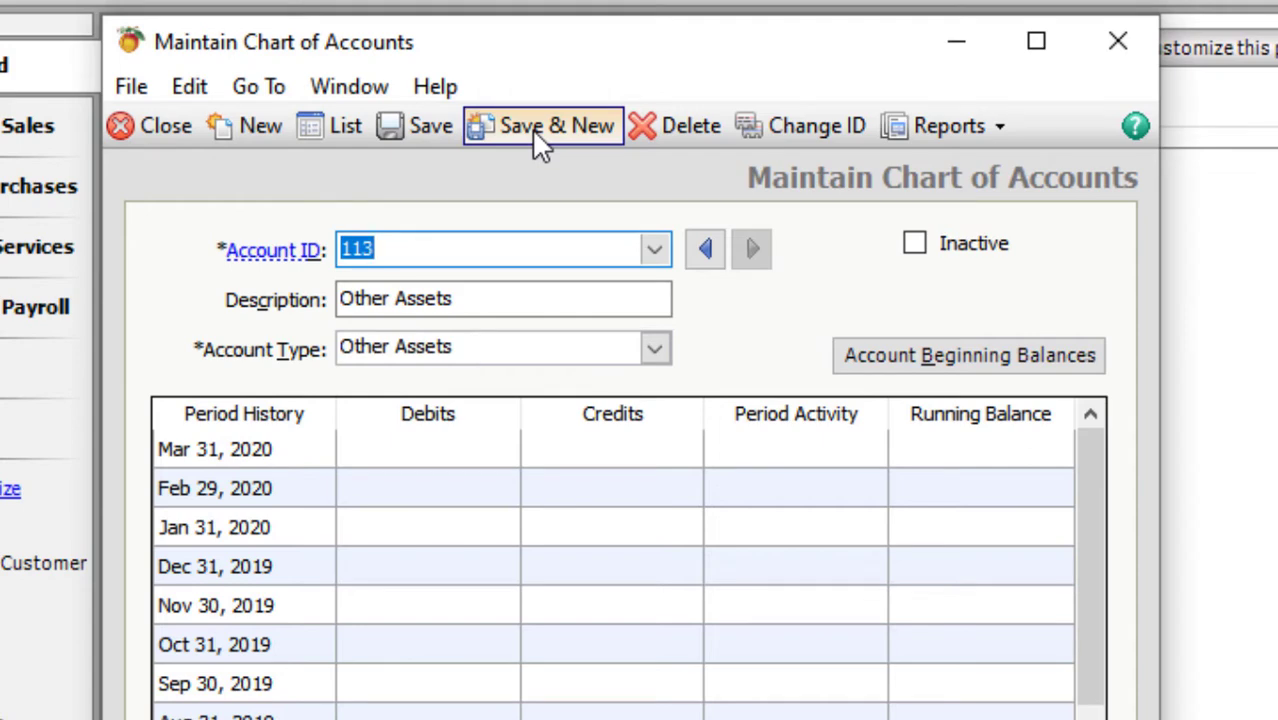
- Add account 201 Accounts Payable with type Accounts Payable and save it
text(201)
key(Tab)
text(Acc)
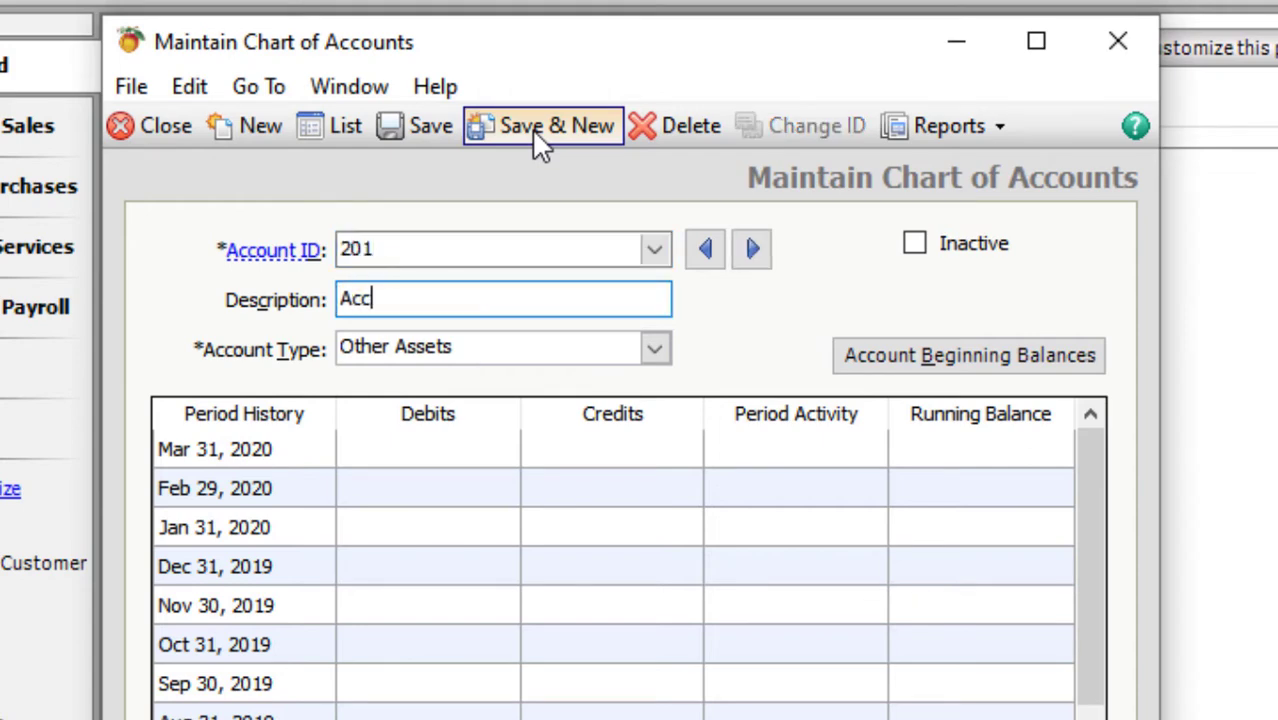
text(ounts Payabl)
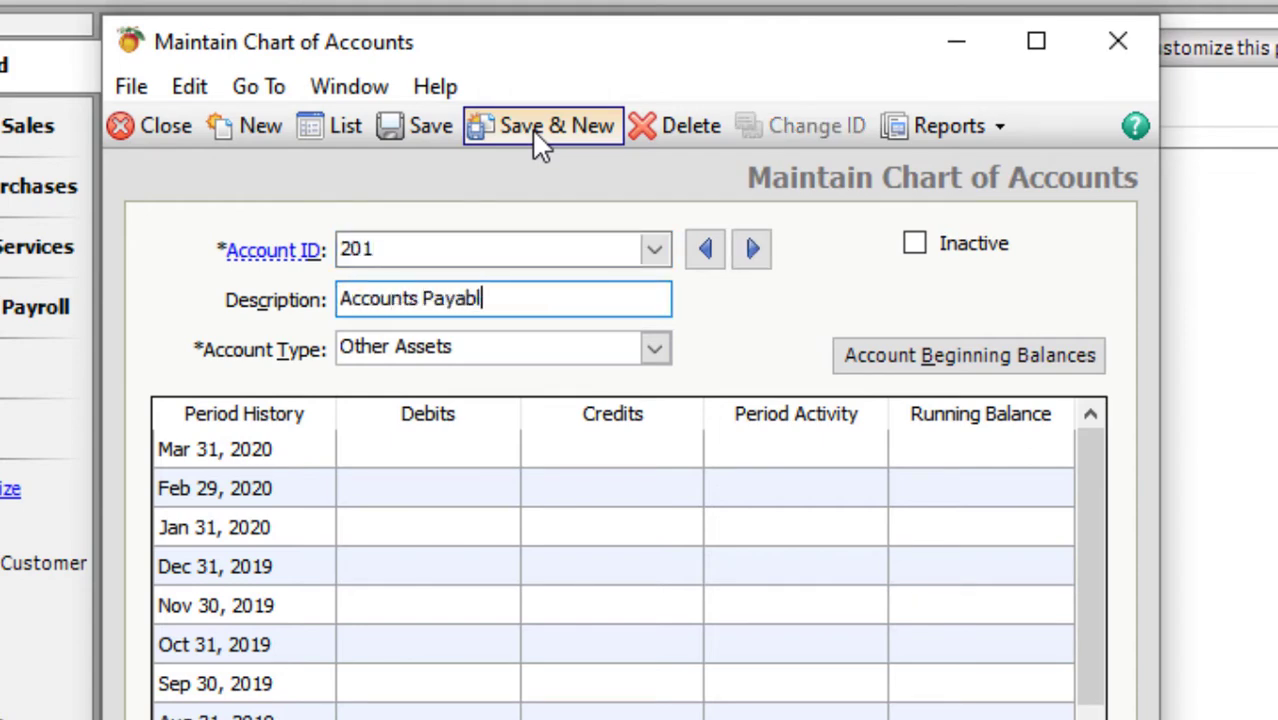
text(e)
key(Tab)
text(a)
key(Return)
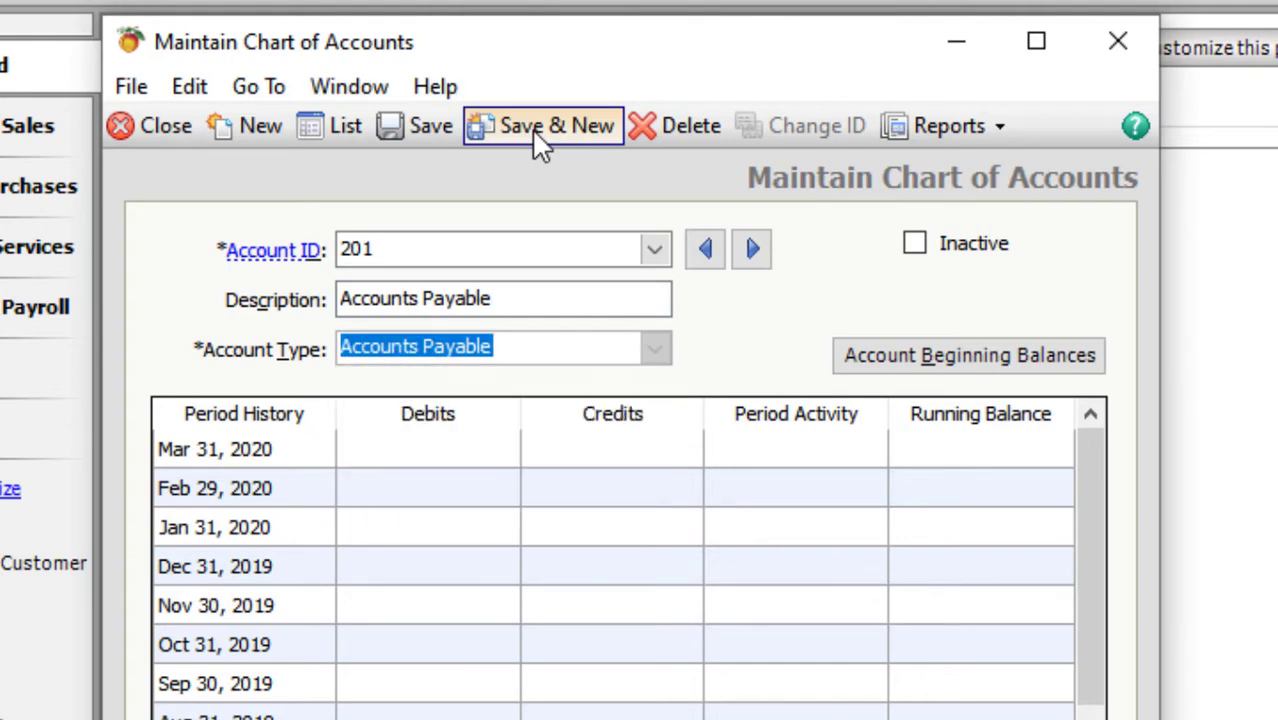
key(ctrl+s)
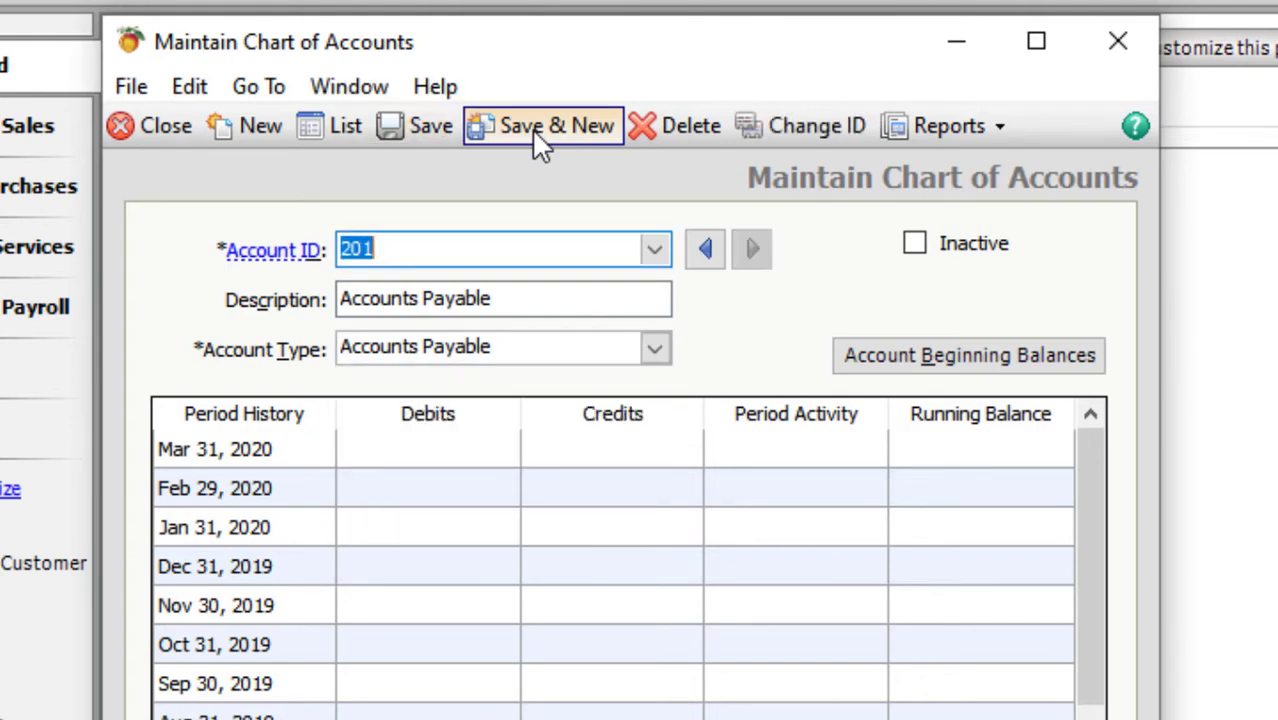
- Add account 202 Sales Tax Payable with type Other Current Liabilities and save it
text(202)
key(Tab)
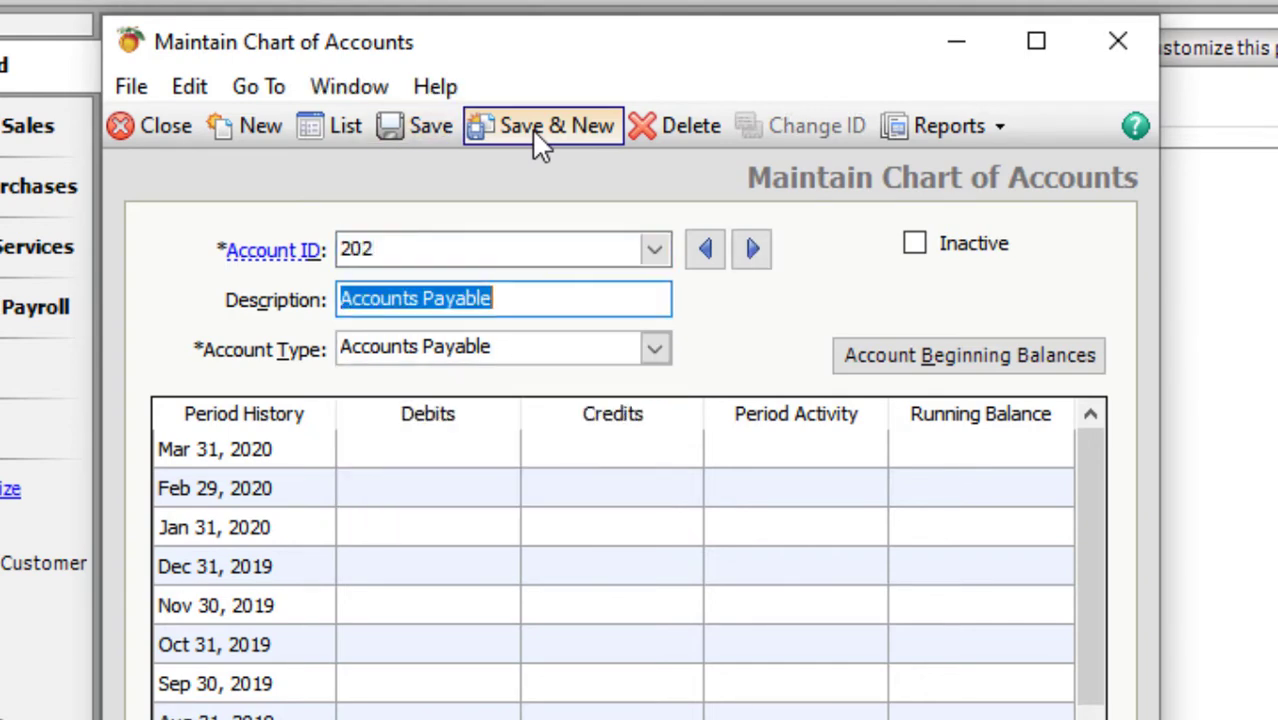
text(Sales Tax )
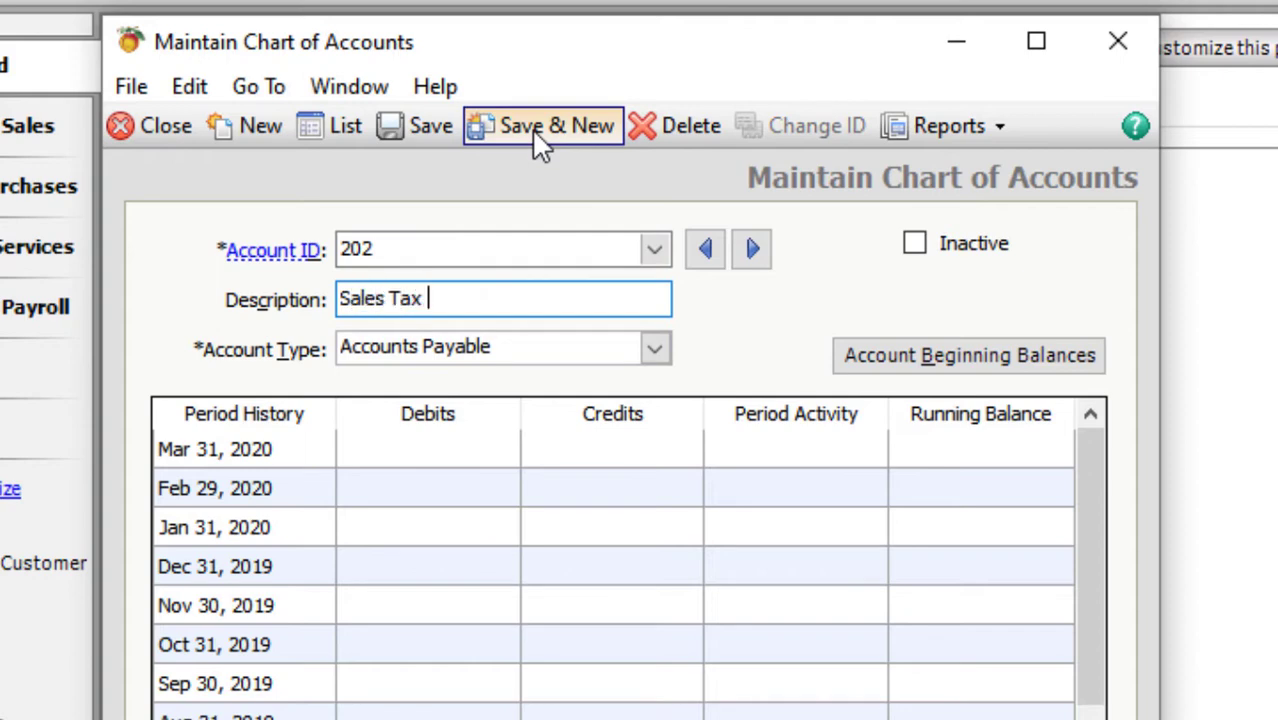
text(Payabal)
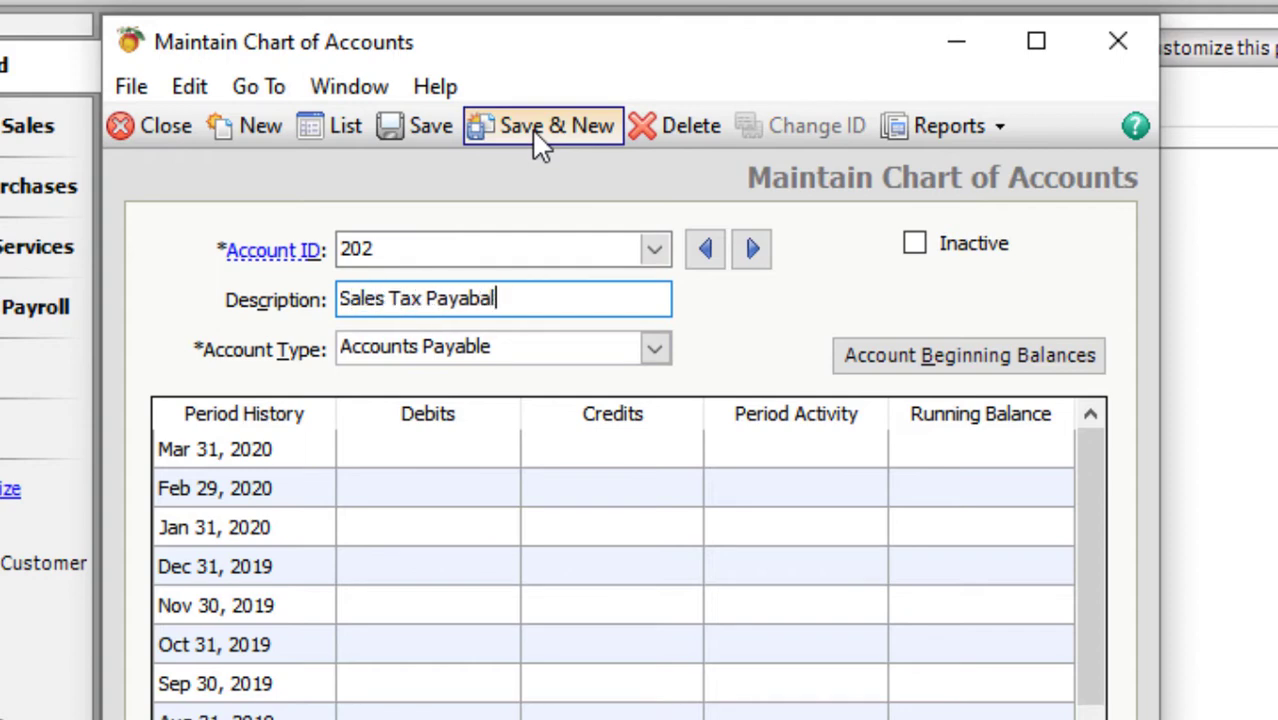
key(BackSpace)
key(BackSpace)
text(le)
key(Tab)
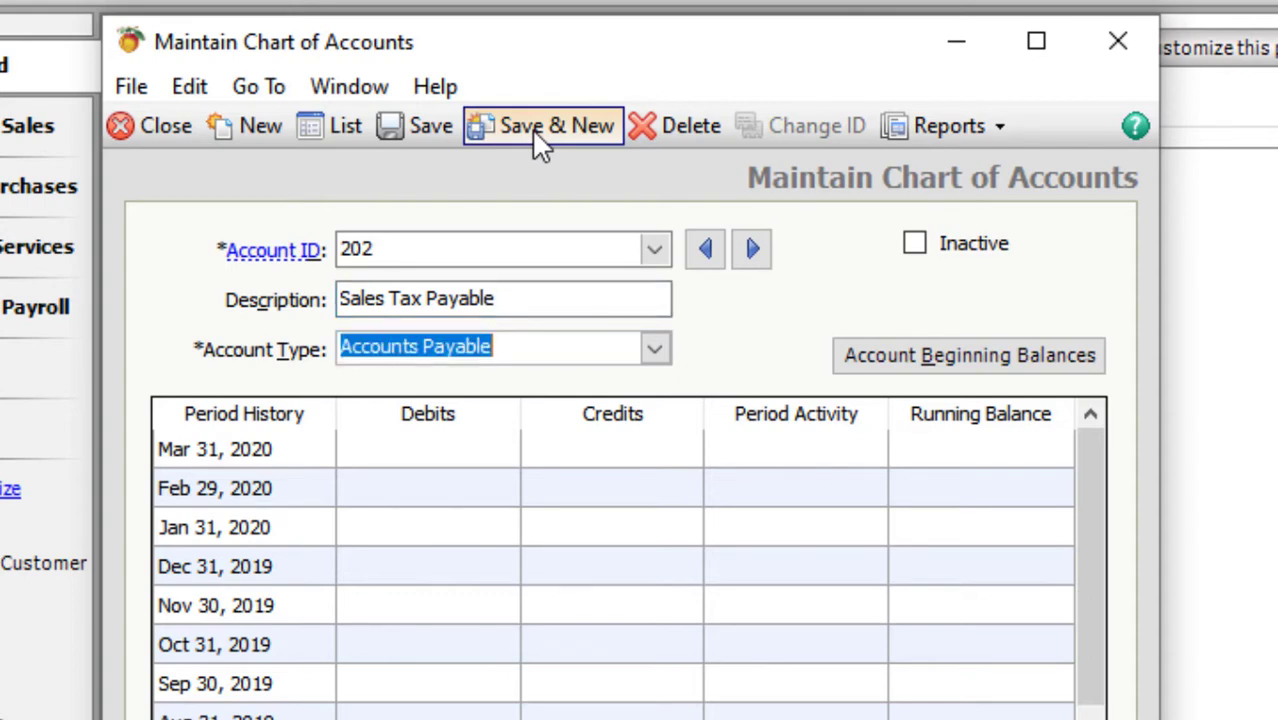
key(o)
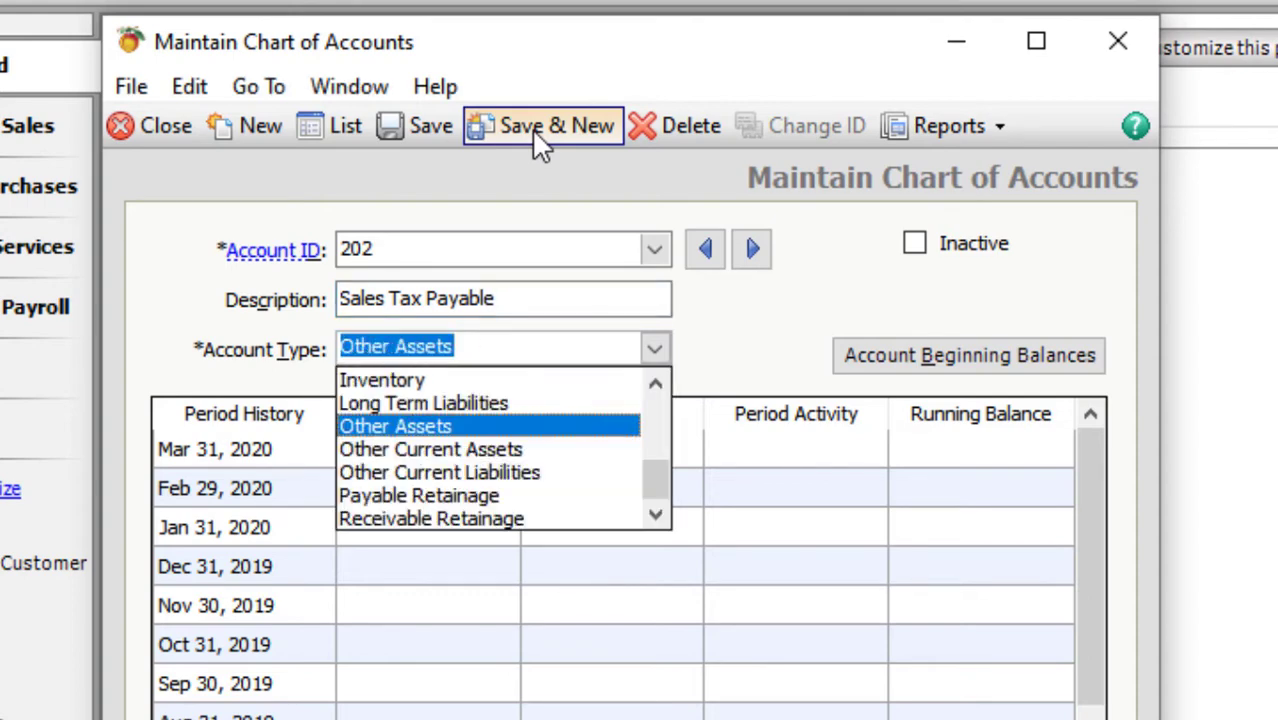
key(Down)
key(Down)
key(ctrl+s)
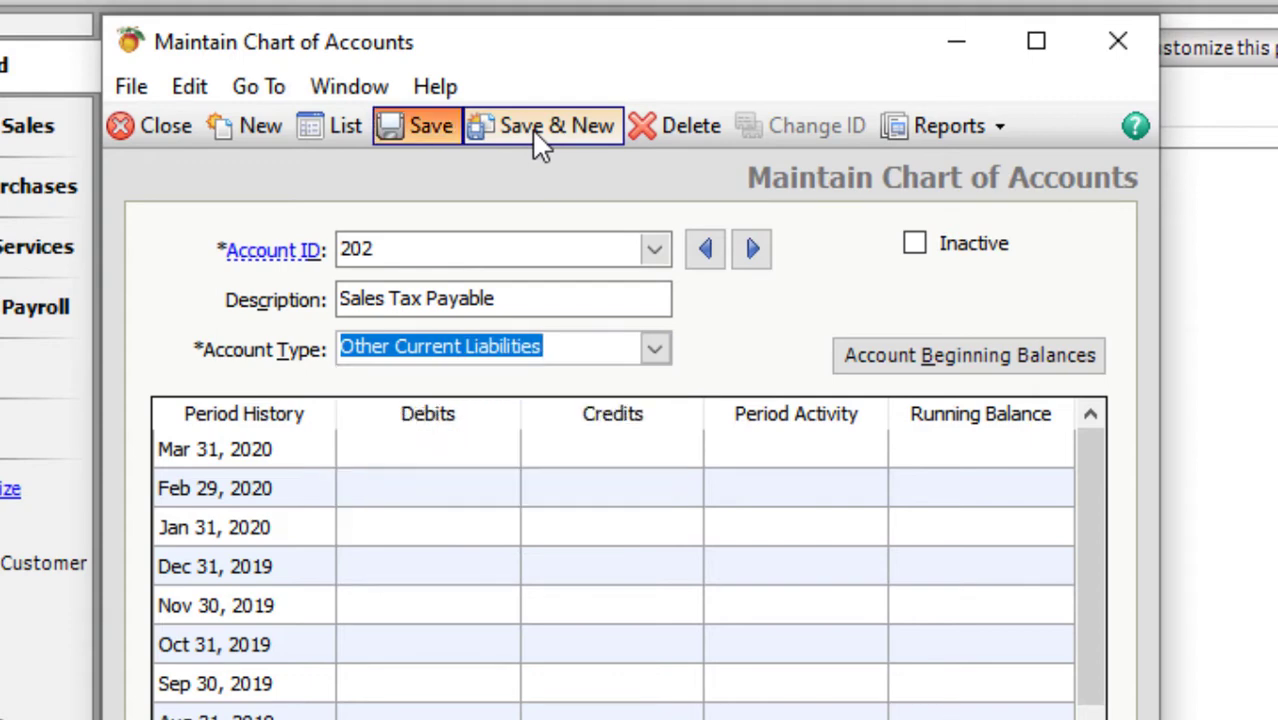
- Add account 203 Income Tax Payable and save it with Save & New
text(203)
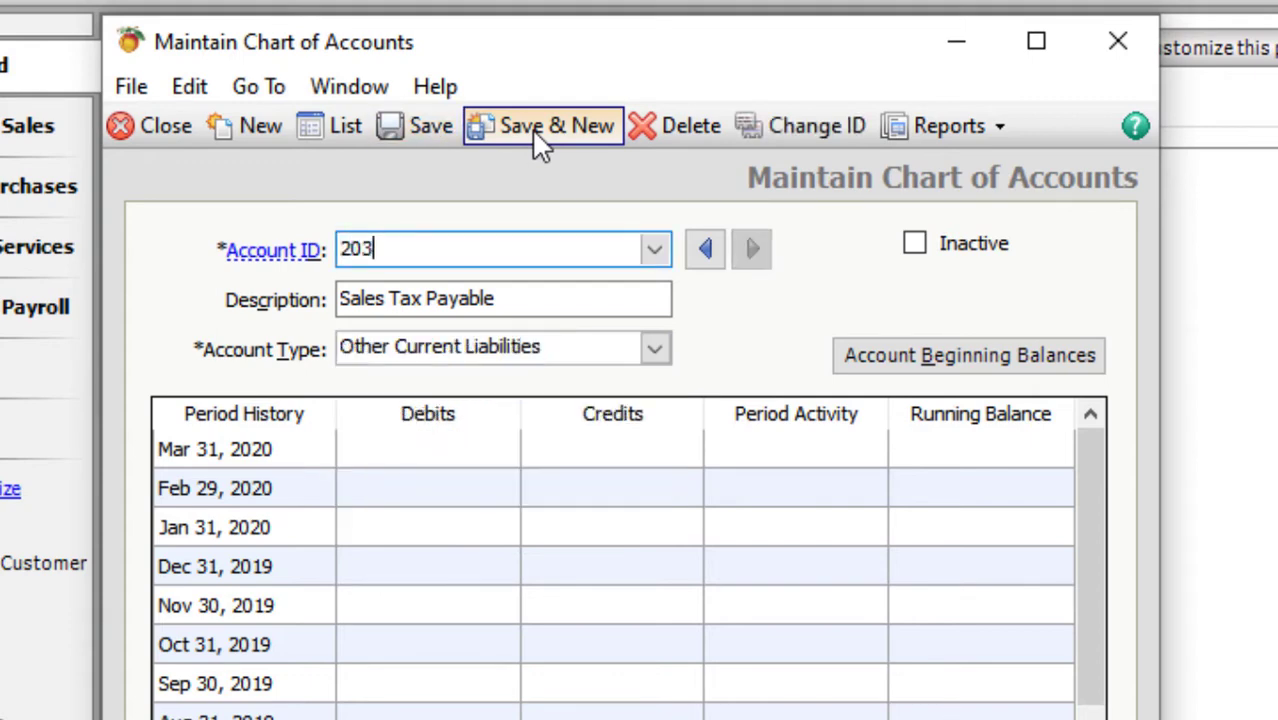
key(Tab)
text(Inco)
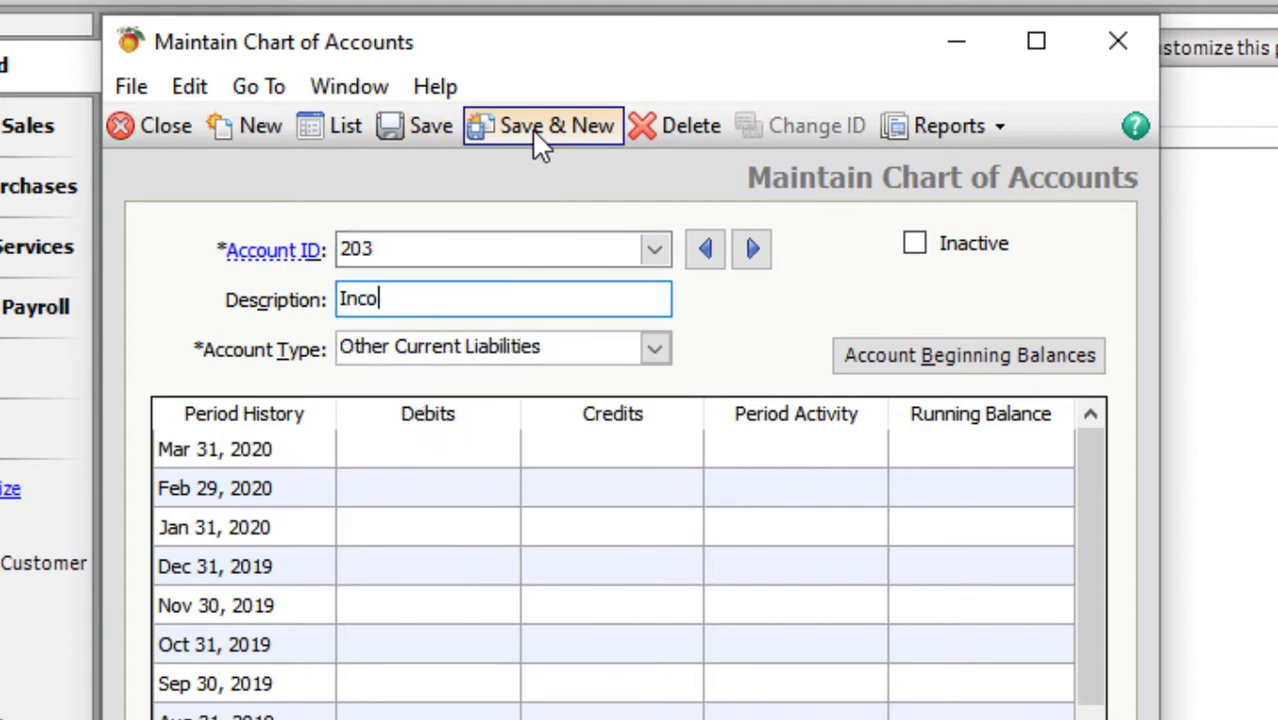
text(me Tax )
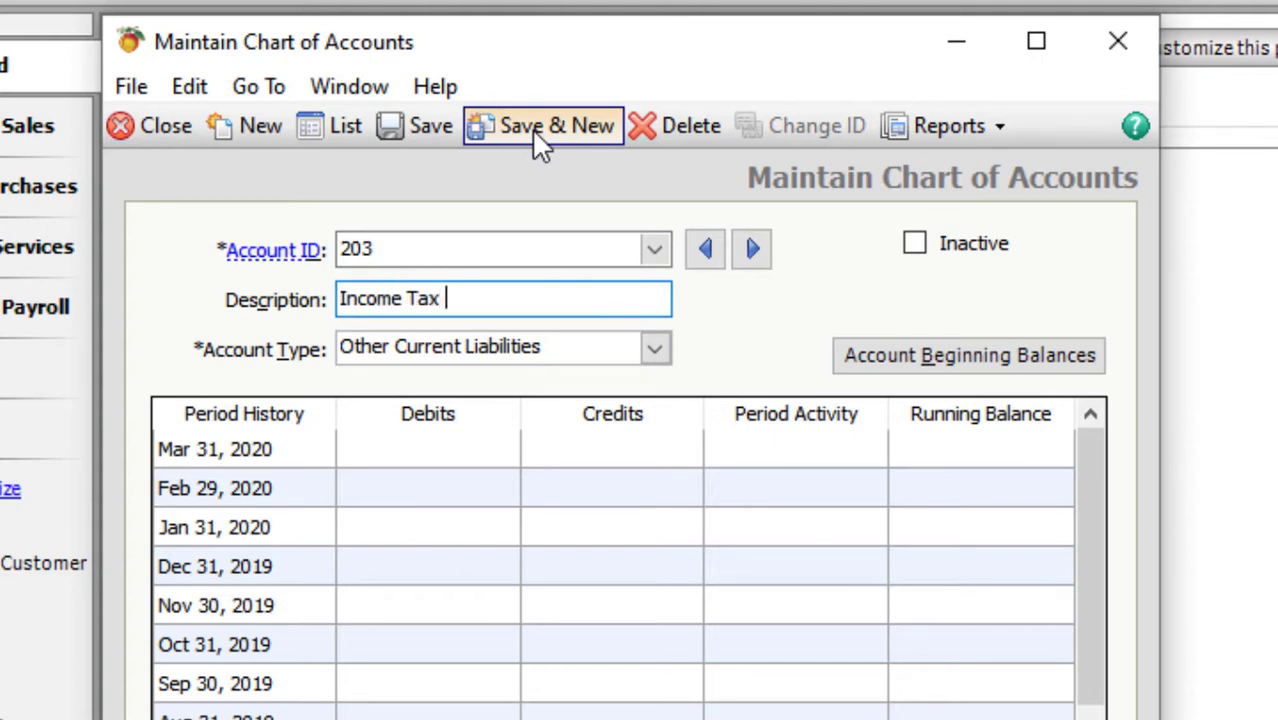
text(Payable)
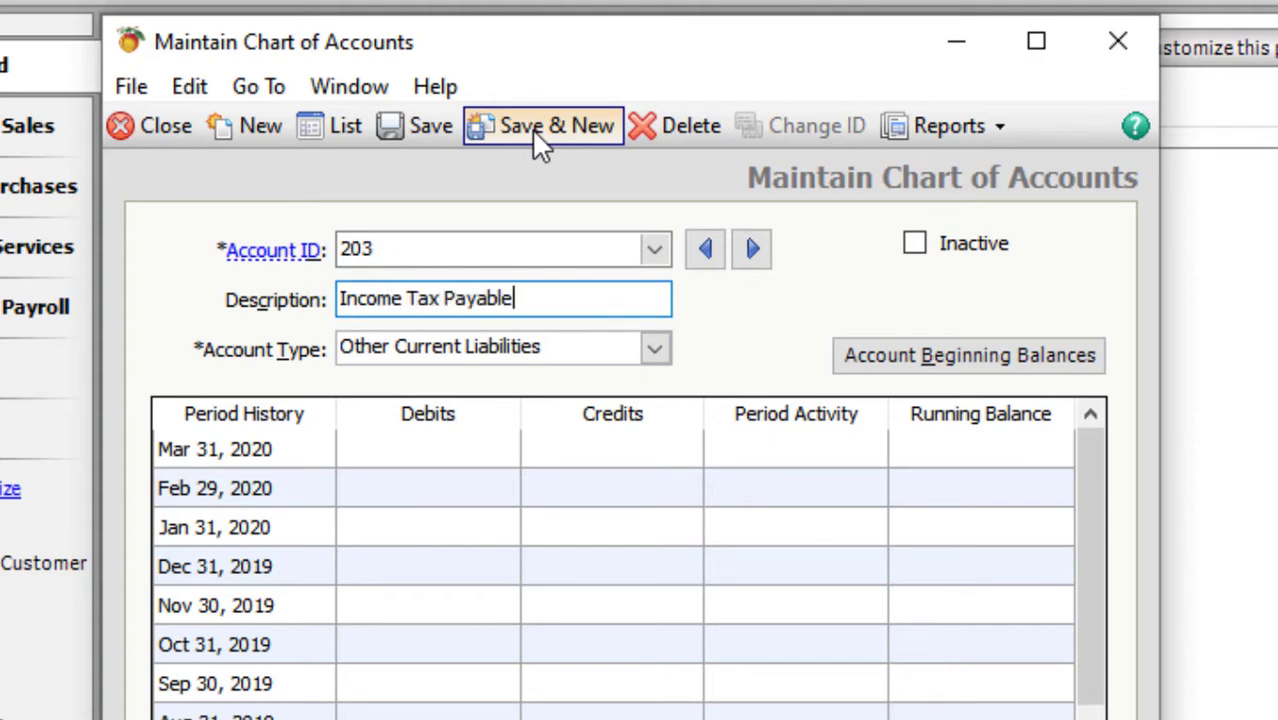
key(Tab)
click(540, 127)
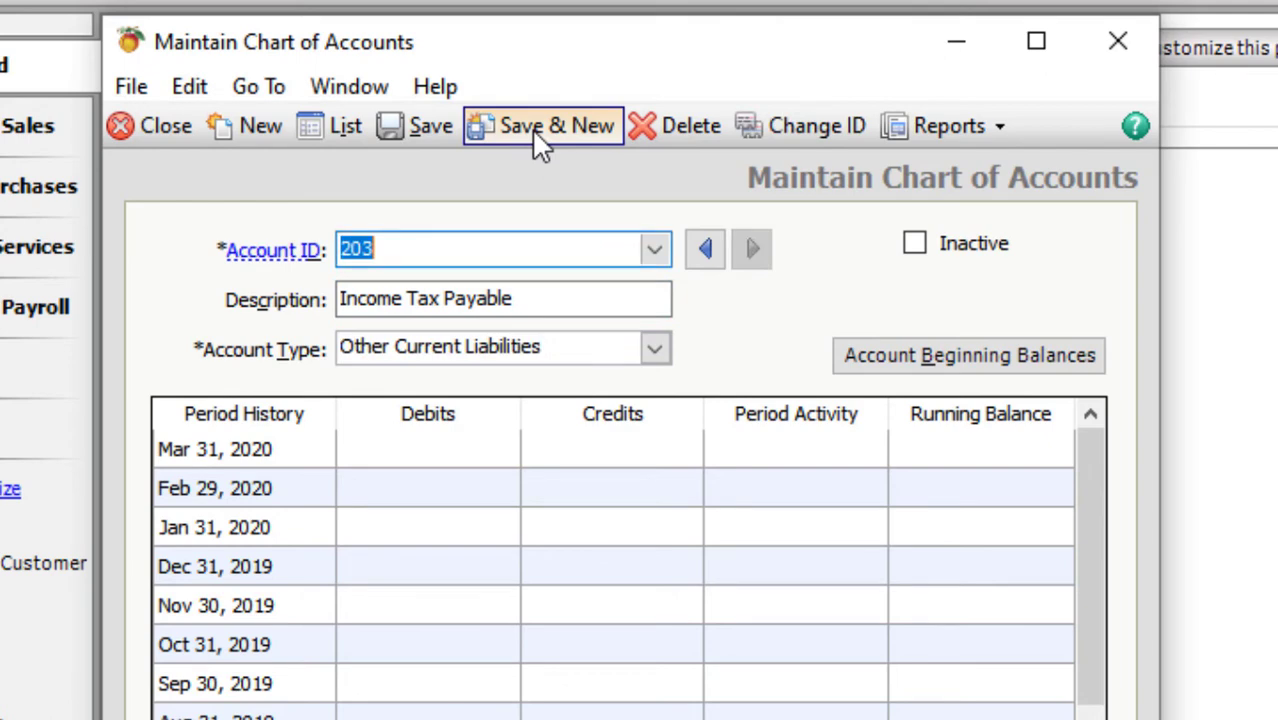
- Add account 204 Wages Payable as Other Current Liabilities and save it
text(204)
key(Tab)
text(Wages )
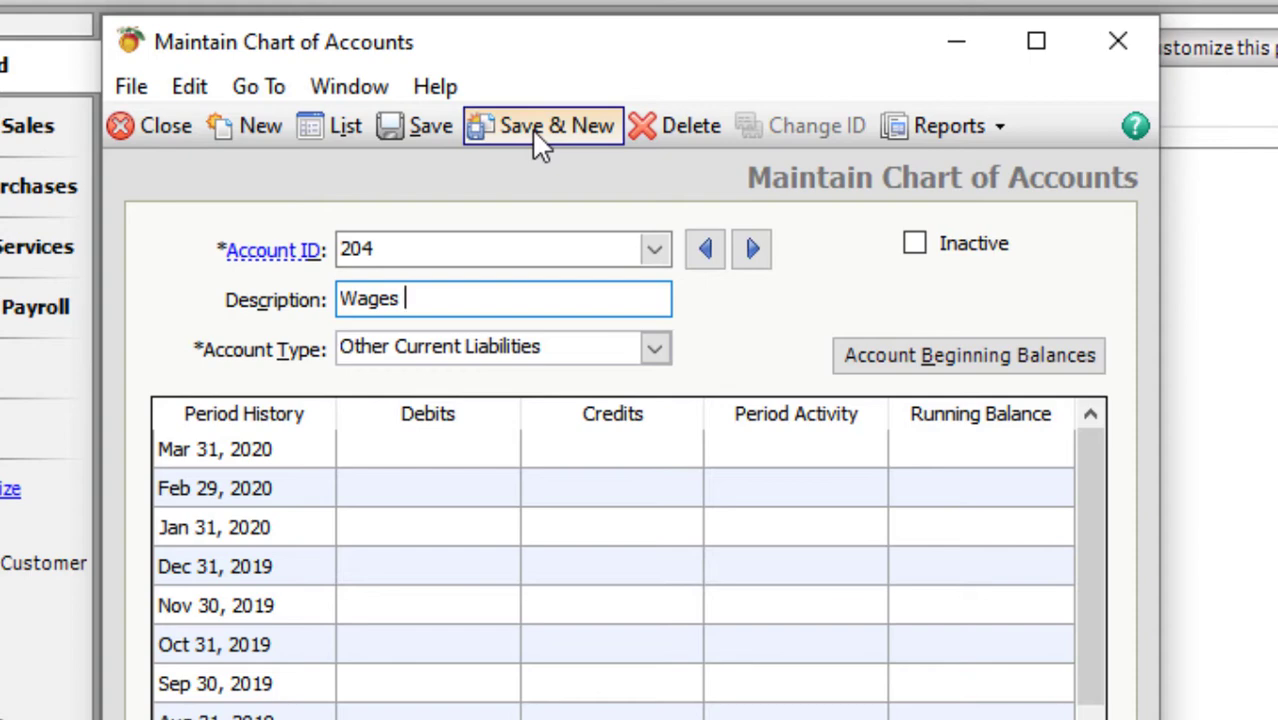
text(Pa)
key(BackSpace)
text(Payable)
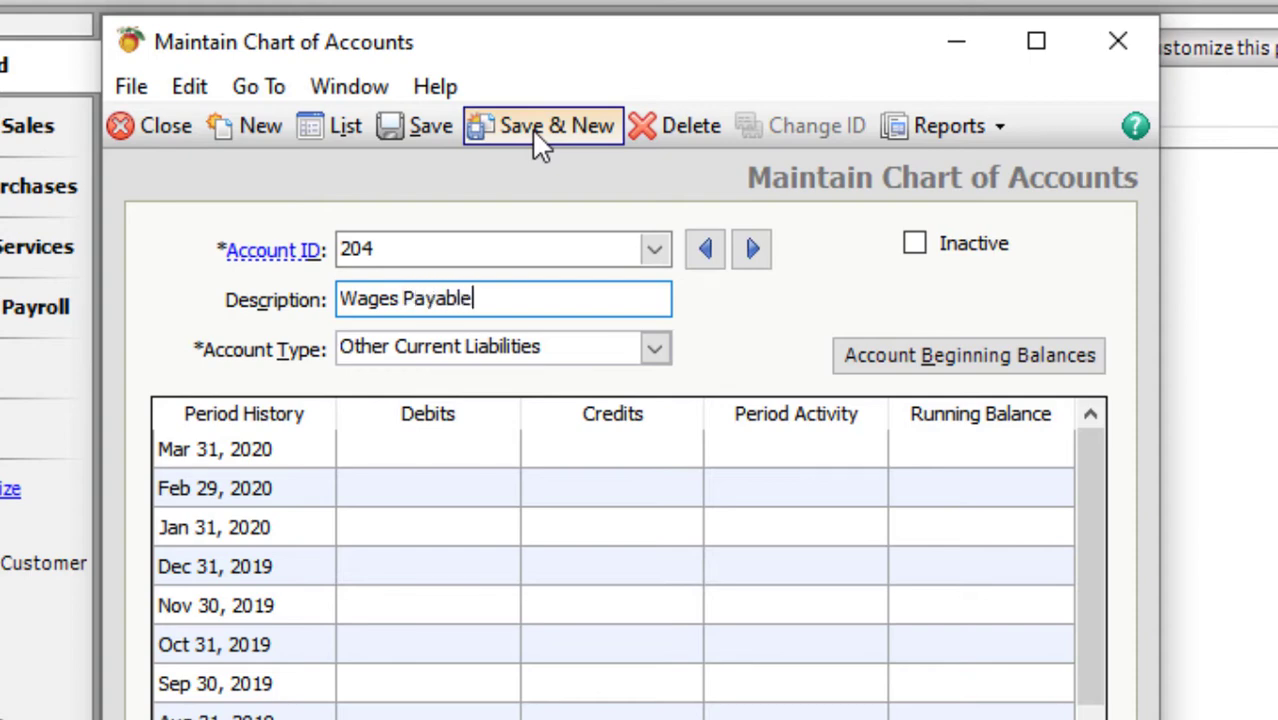
key(Tab)
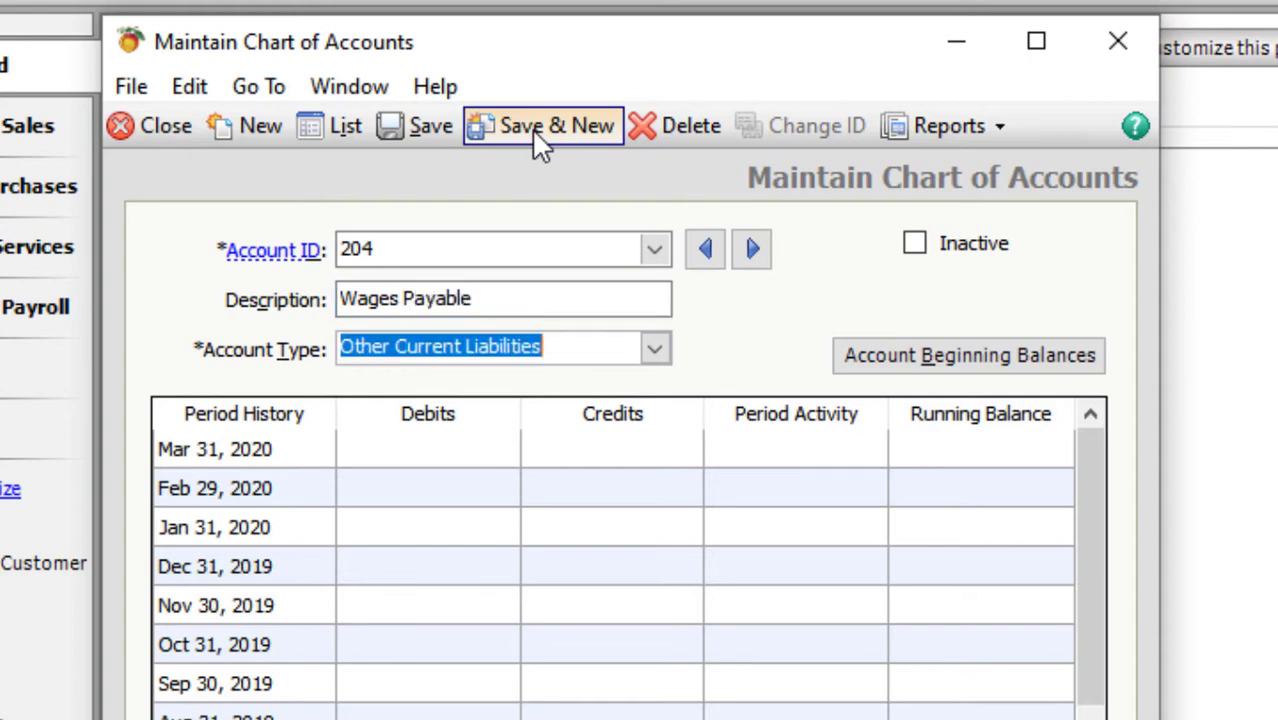
key(alt+s)
- Add account 208 Bank Loan with type Long Term Liabilities and save it
text(2)
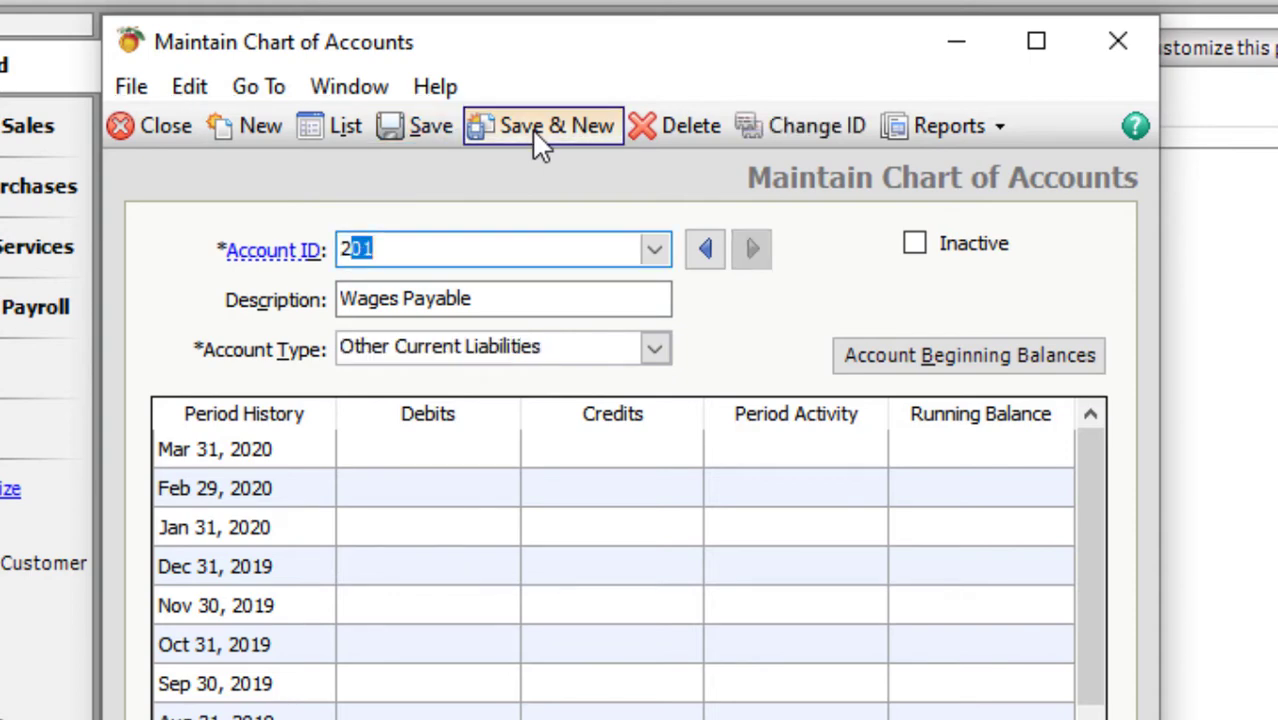
text(05)
key(BackSpace)
text(8)
key(Tab)
text(Na)
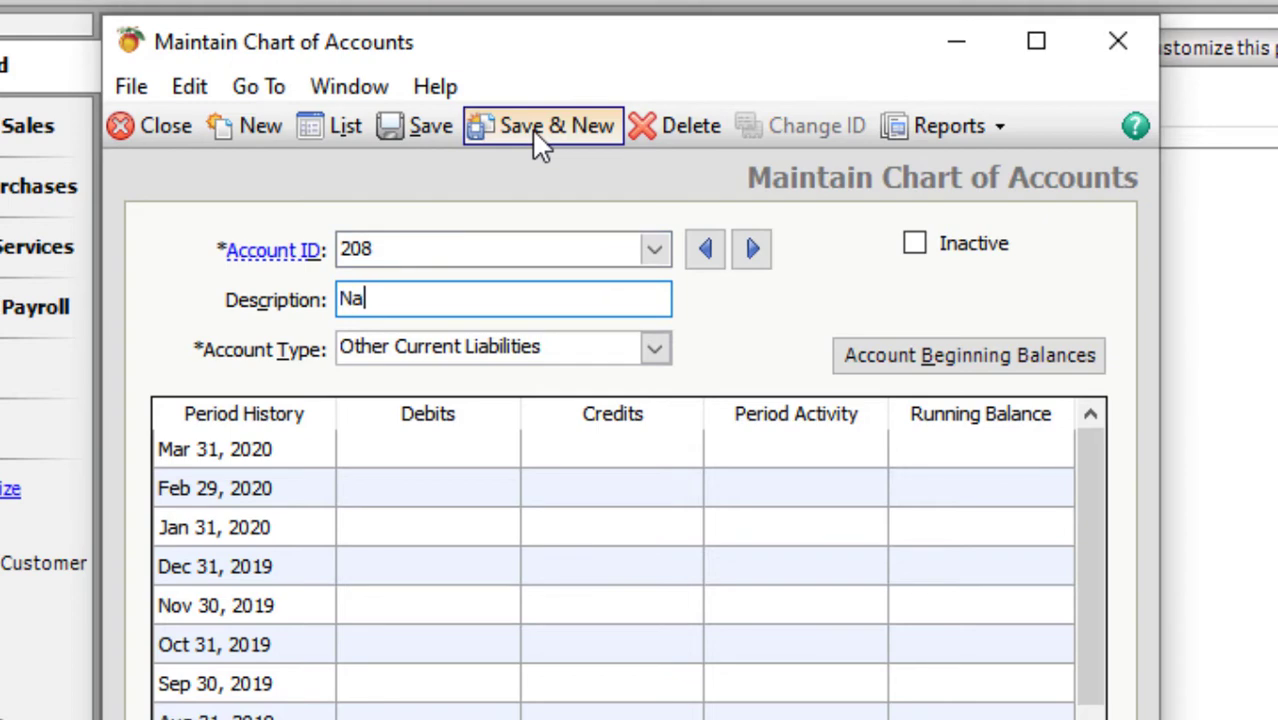
key(BackSpace)
key(BackSpace)
text(Bank Loan)
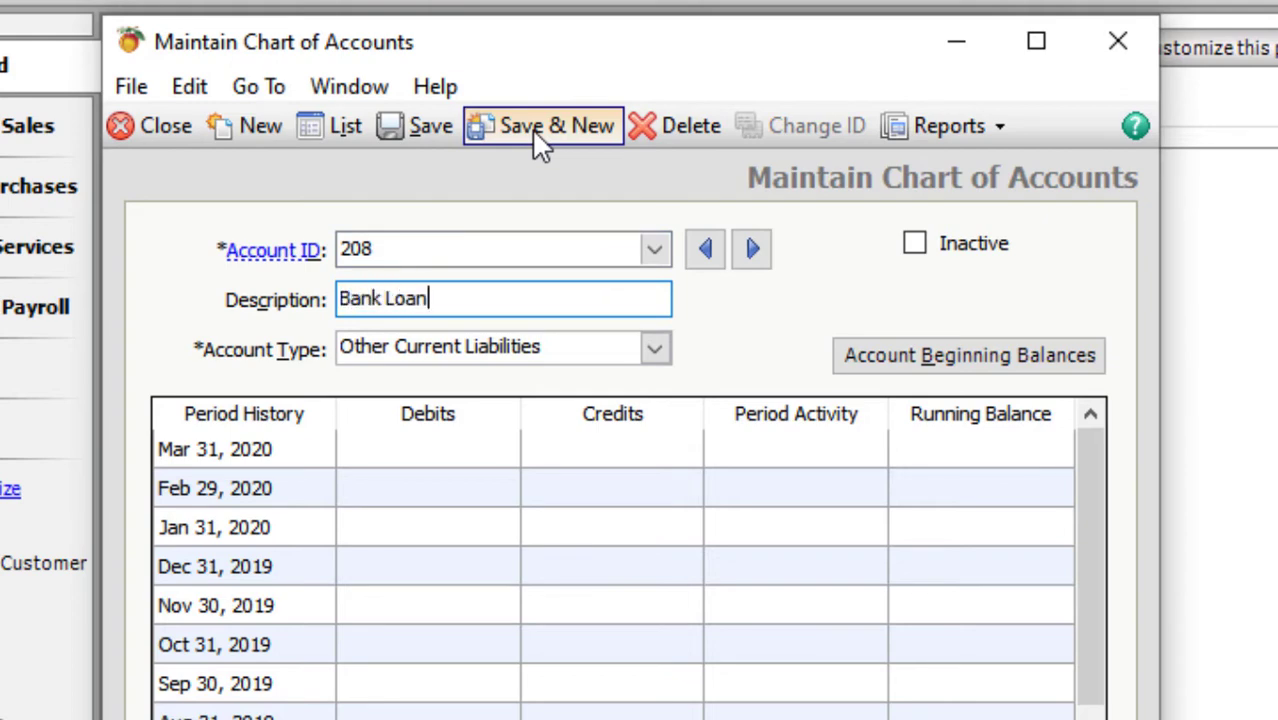
key(Tab)
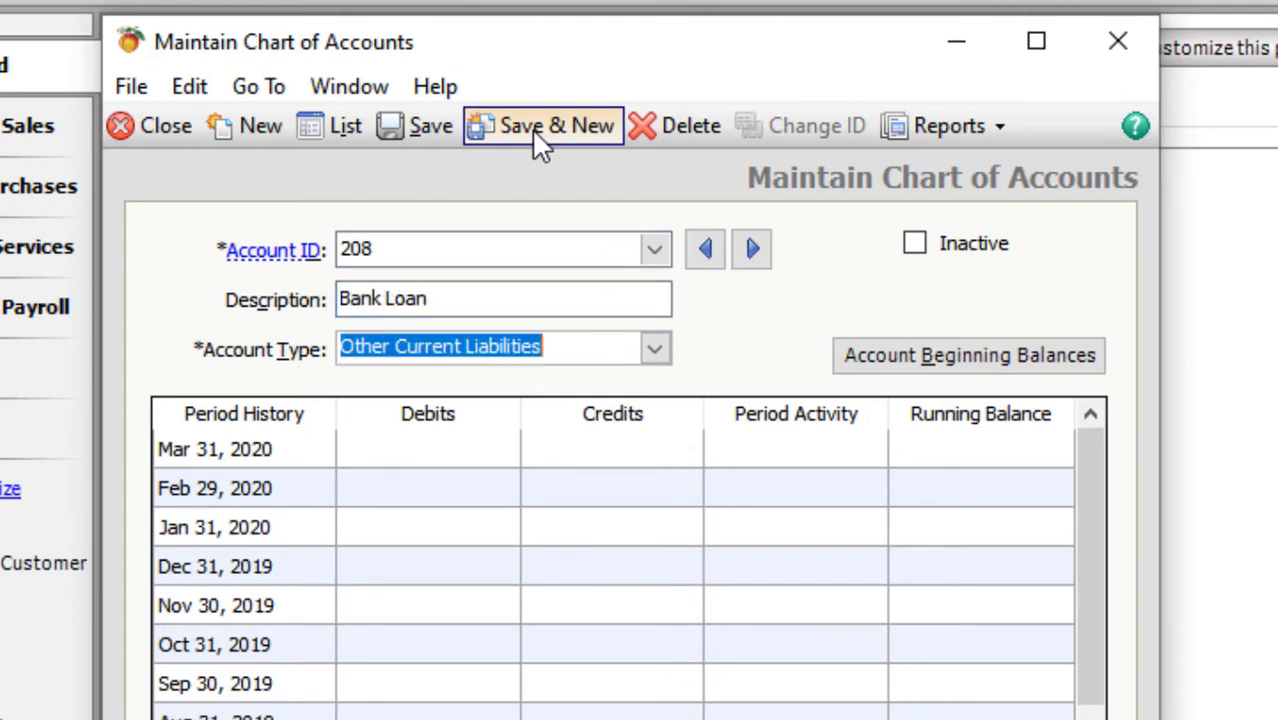
text(Long Term)
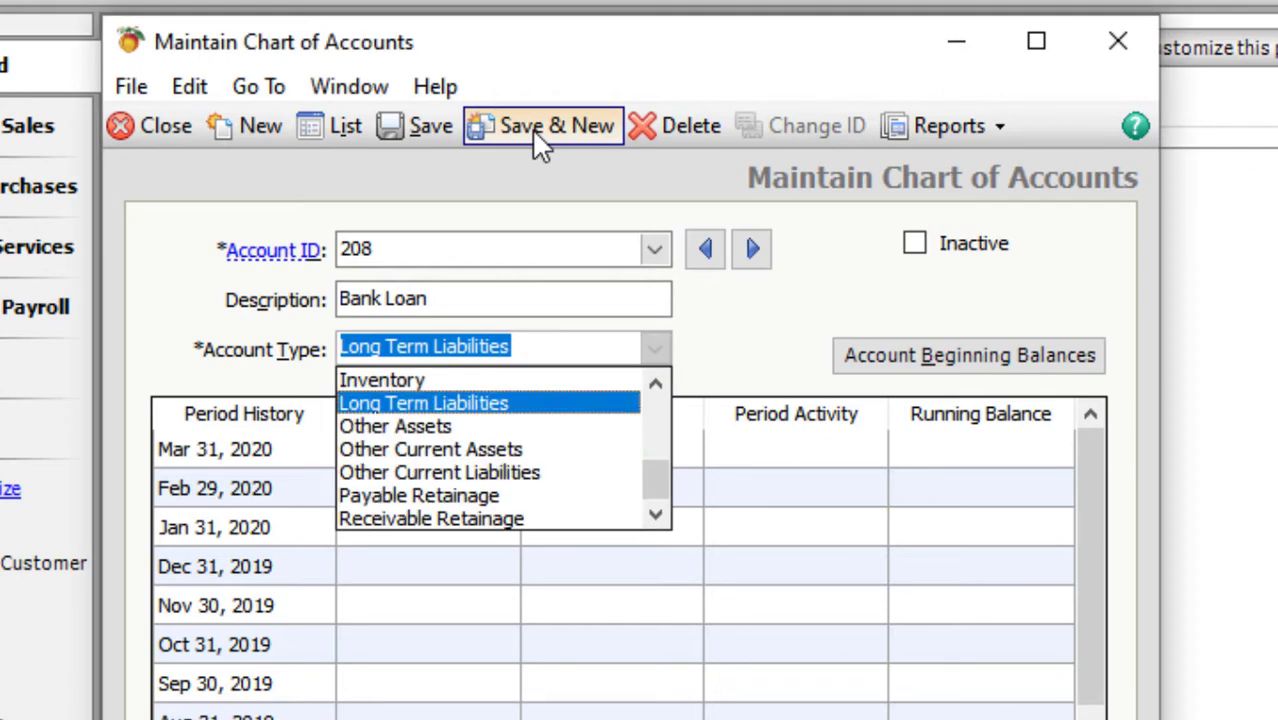
key(Return)
click(540, 145)
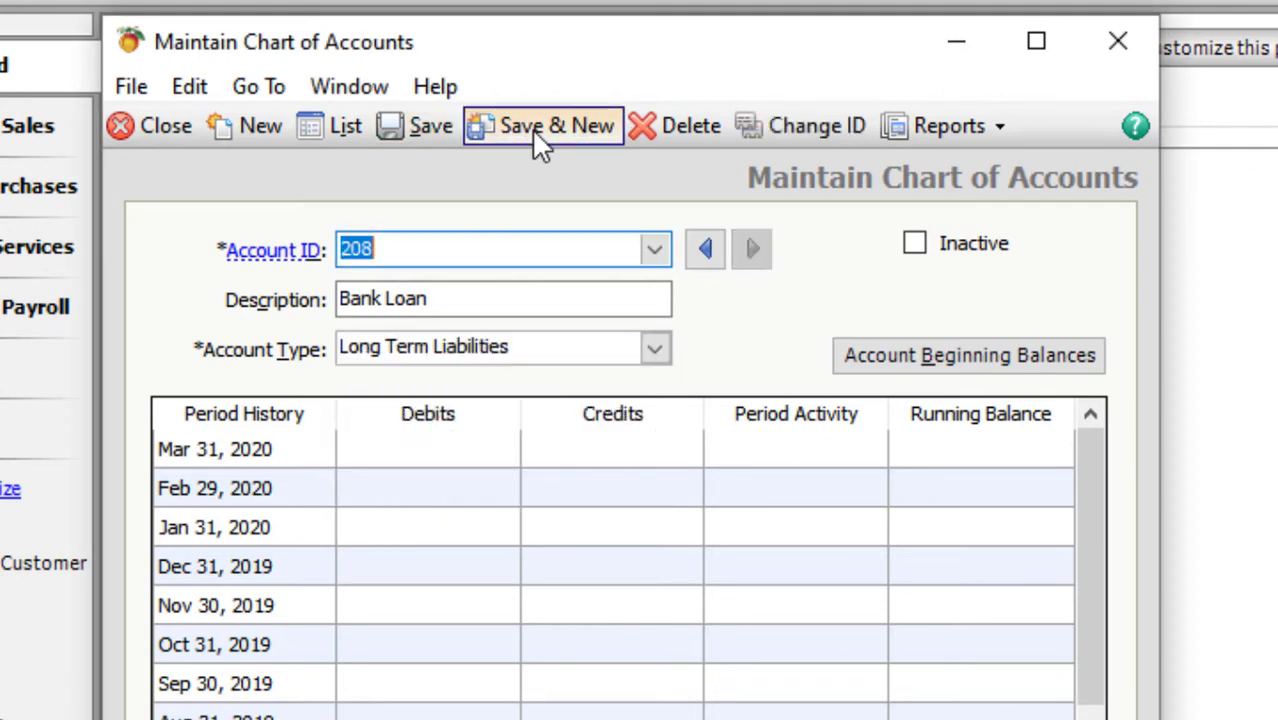
- Add account 303 Owner's Contribution with type Equity-gets closed and save it
text(303)
key(Tab)
text(Pw)
key(BackSpace)
key(BackSpace)
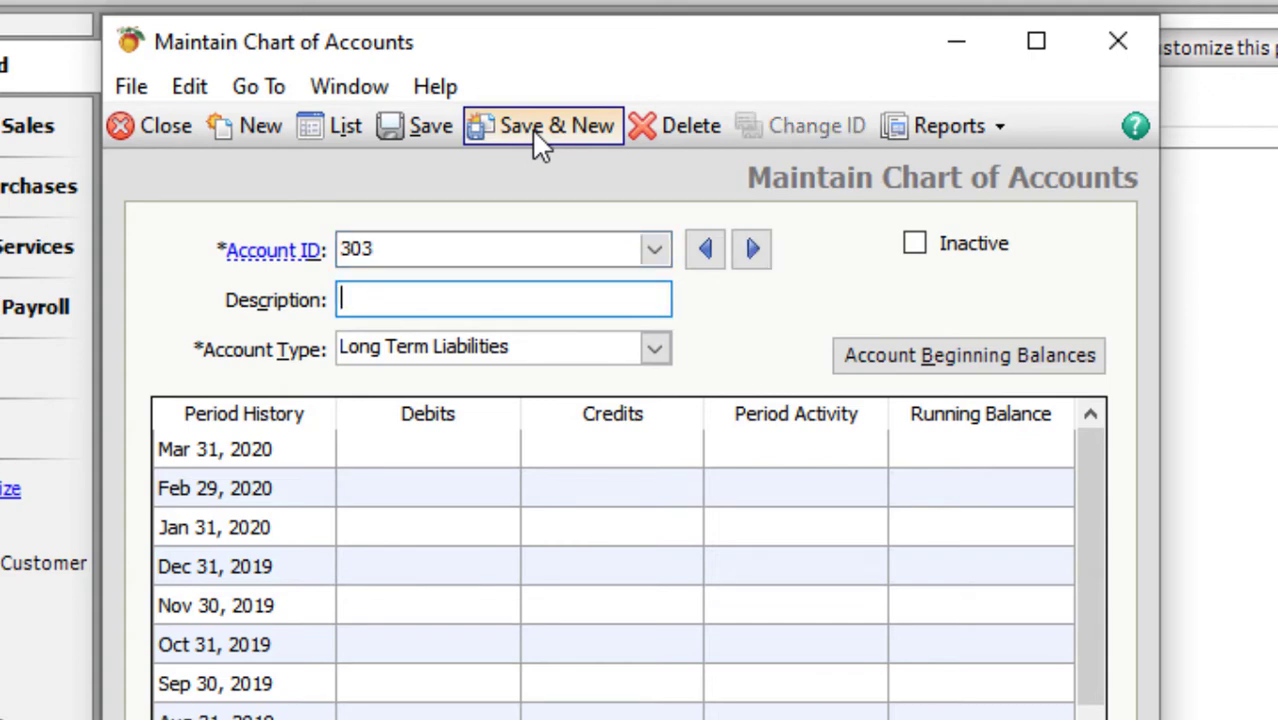
text(Owner;s)
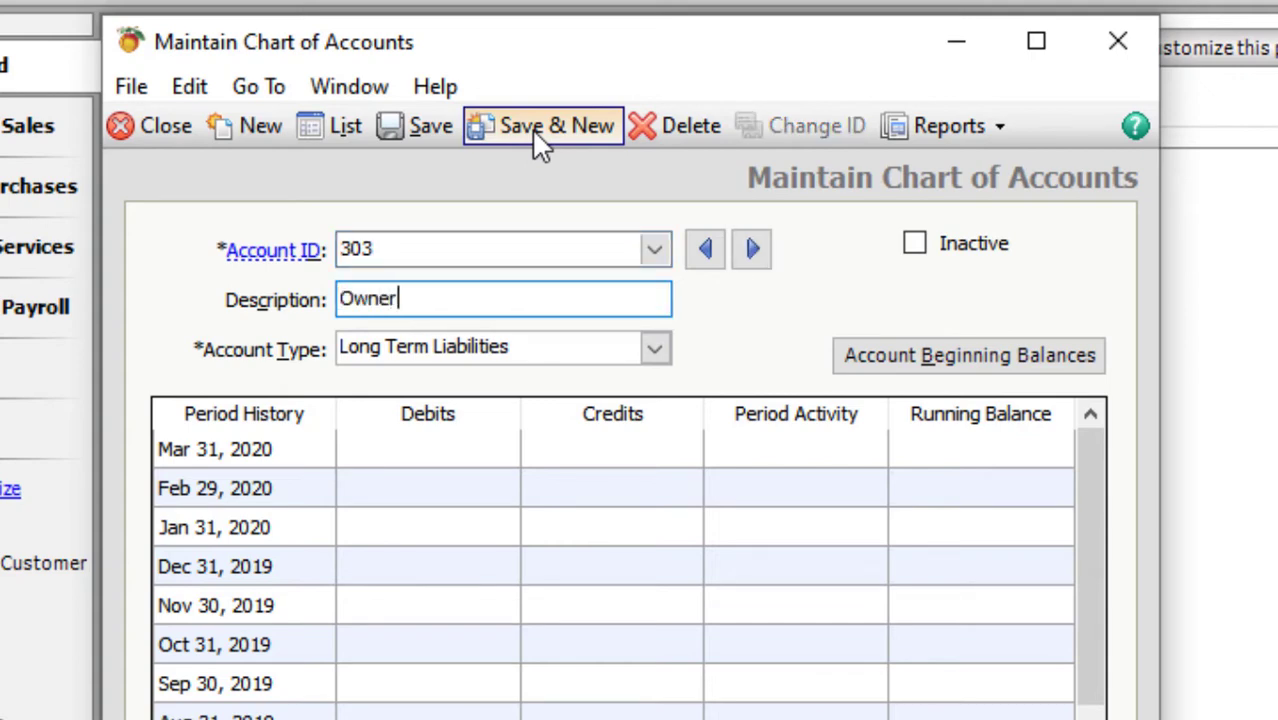
key(BackSpace)
key(BackSpace)
text('s Contribution)
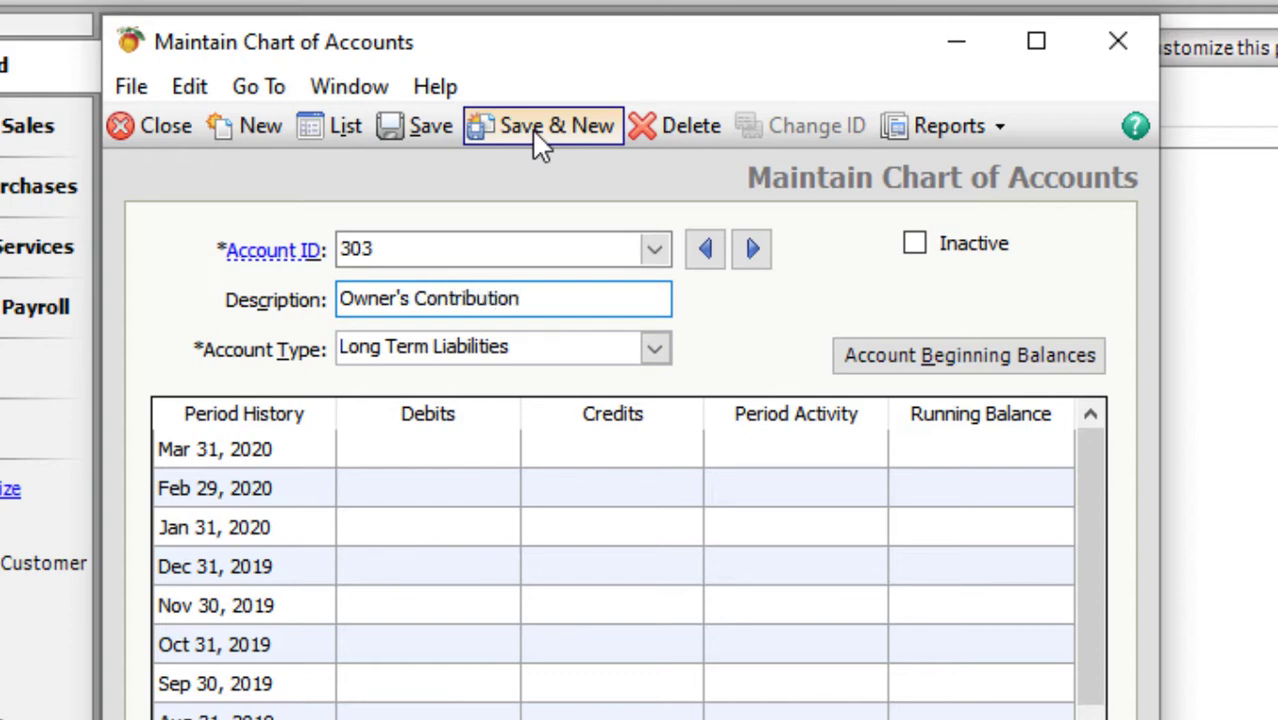
key(Tab)
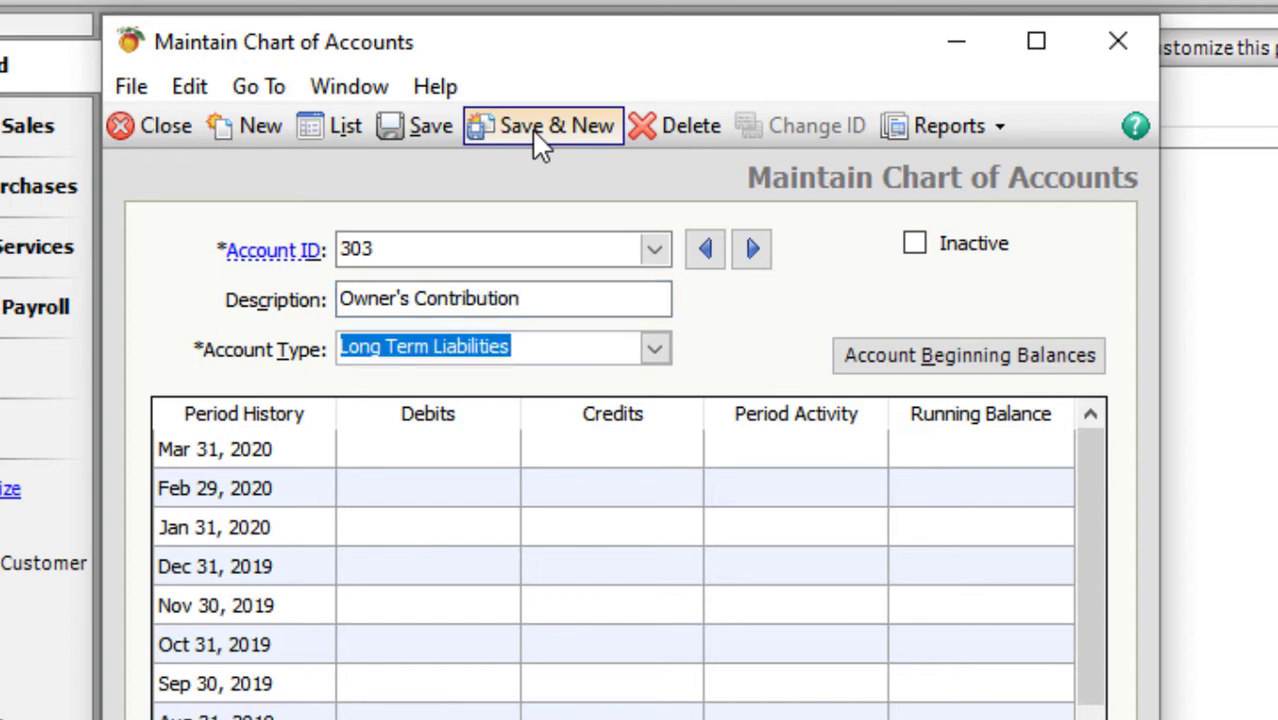
key(e)
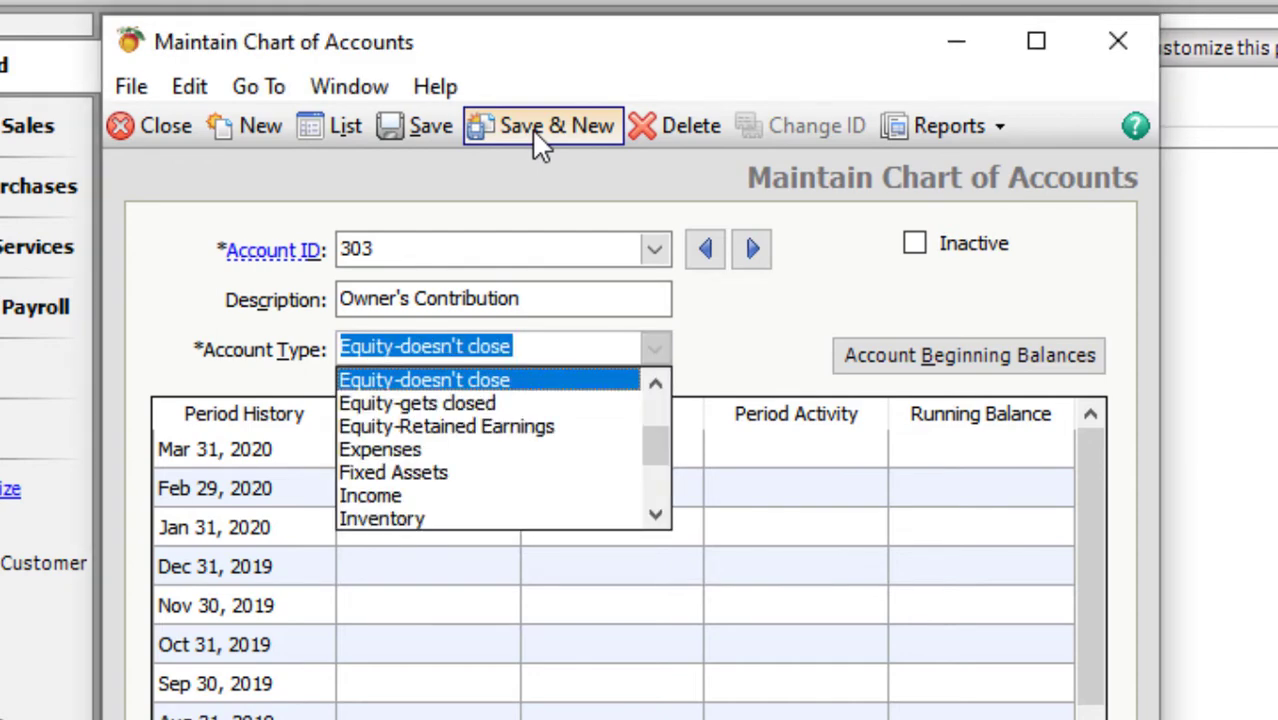
key(Down)
key(Return)
key(ctrl+s)
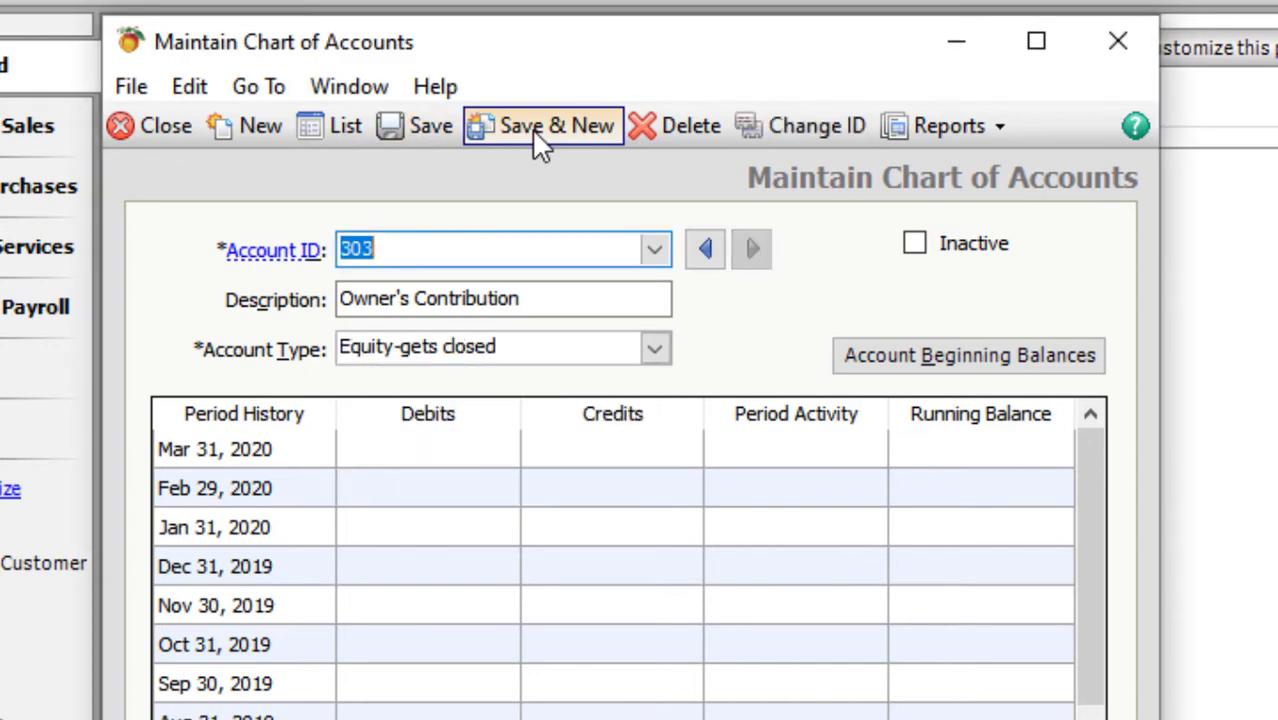
- Add account 304 Owner's Draw as Equity-gets closed, save it, and clear the Account ID
text(304)
key(Tab)
text(Owner)
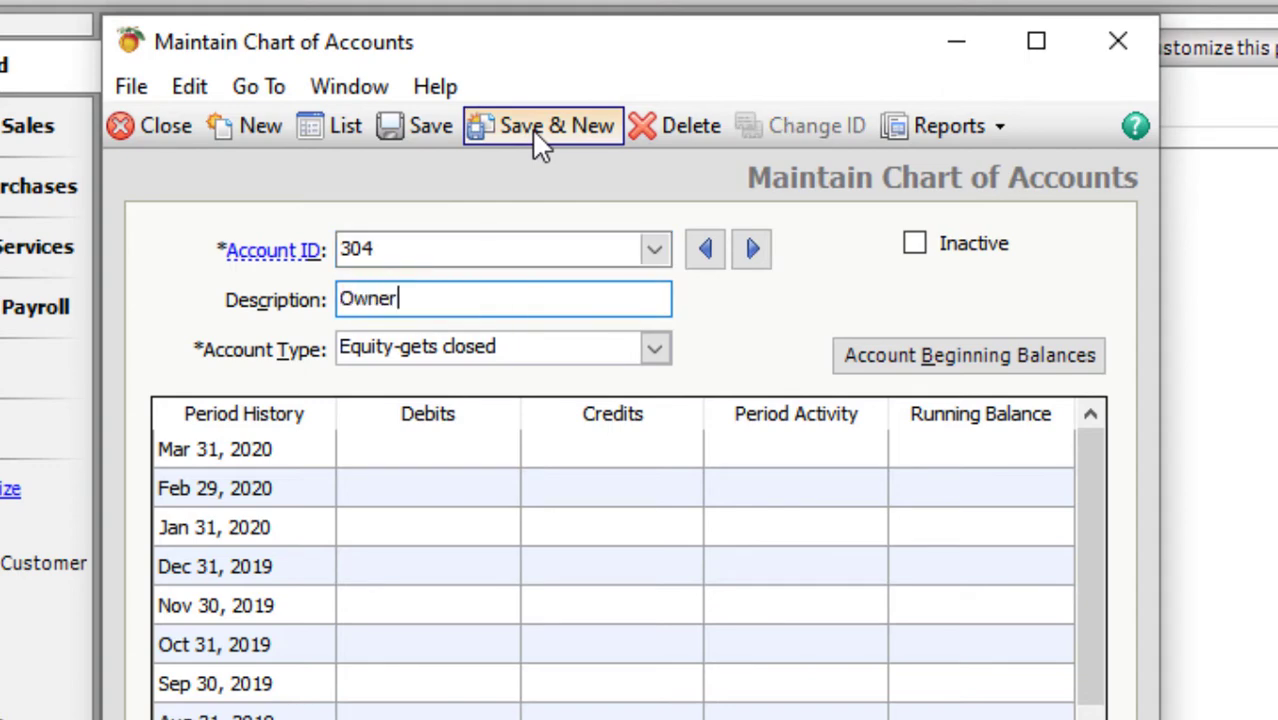
text('s Draw)
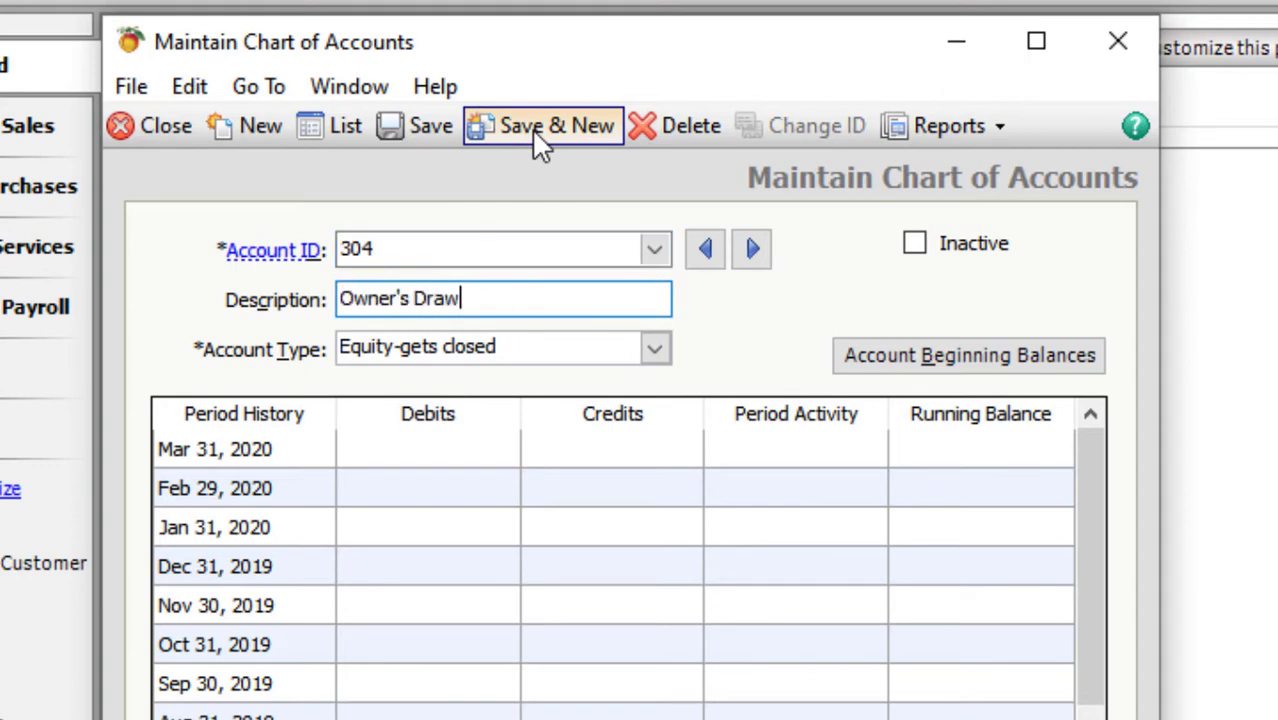
key(Tab)
key(ctrl+s)
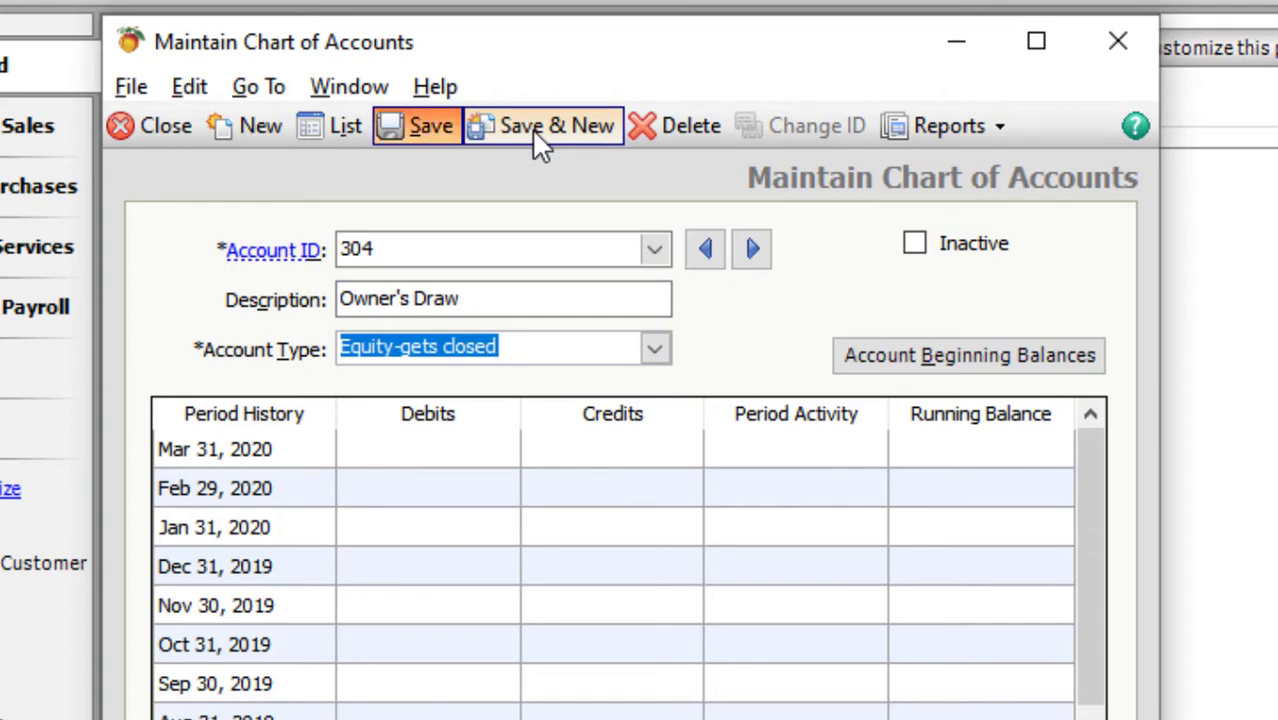
text(S)
key(BackSpace)
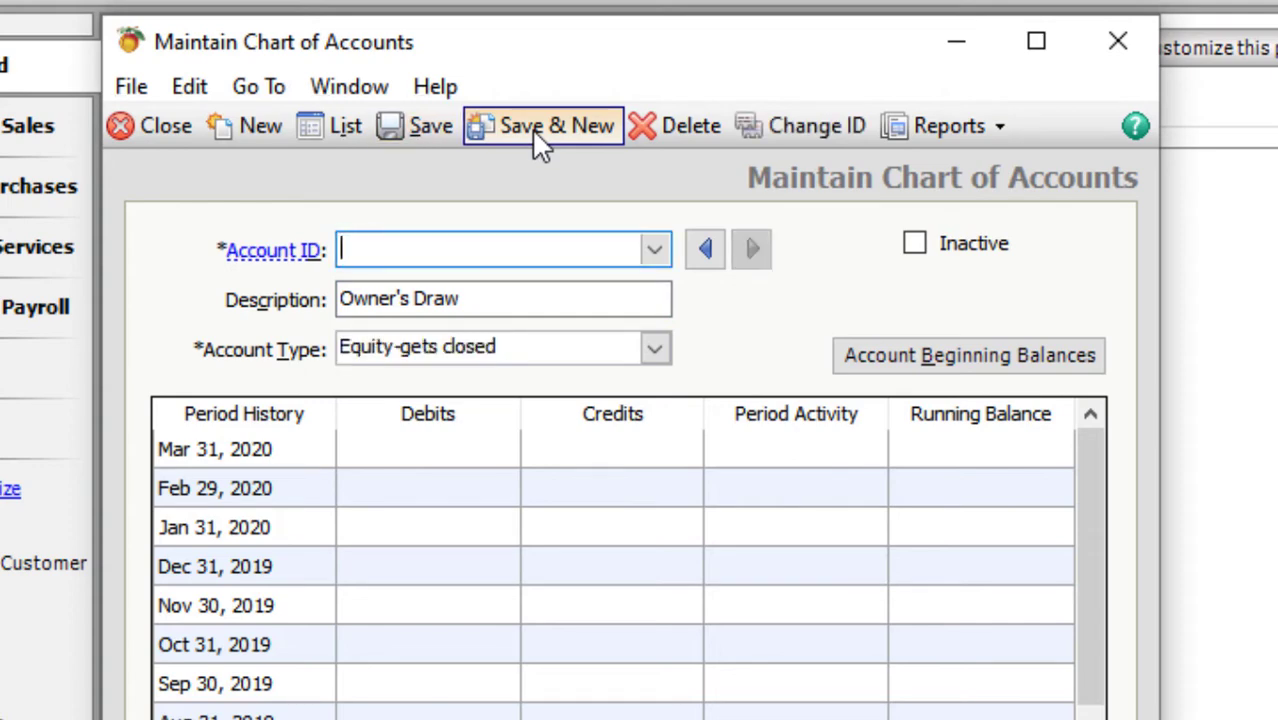
- Add account 401 Sales with type Income and save it
text(401)
key(Tab)
text(Sa)
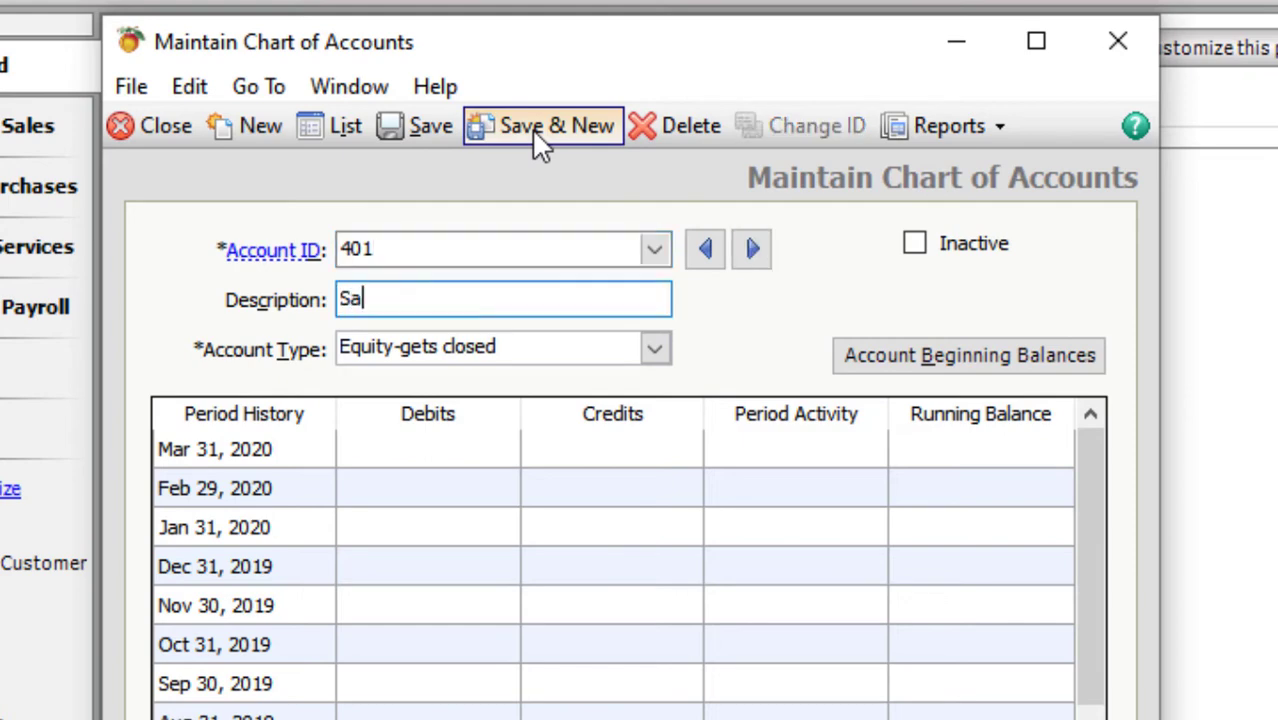
text(les)
key(Tab)
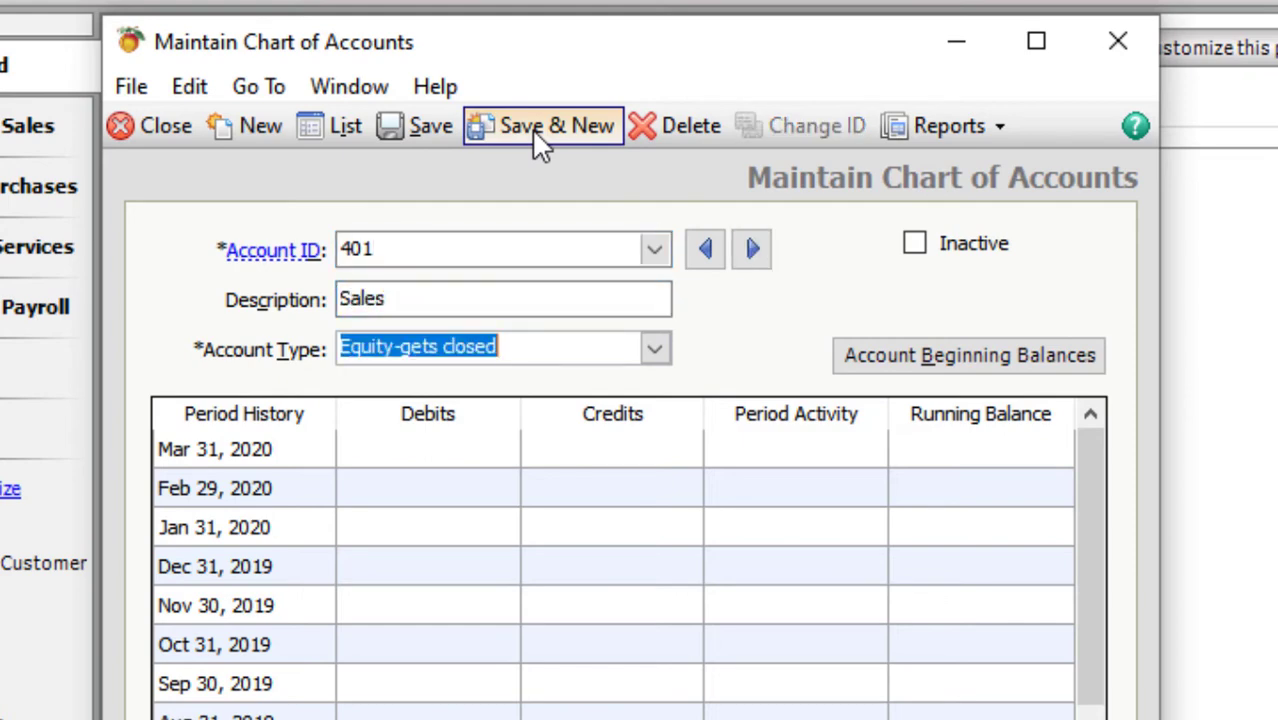
text(Income)
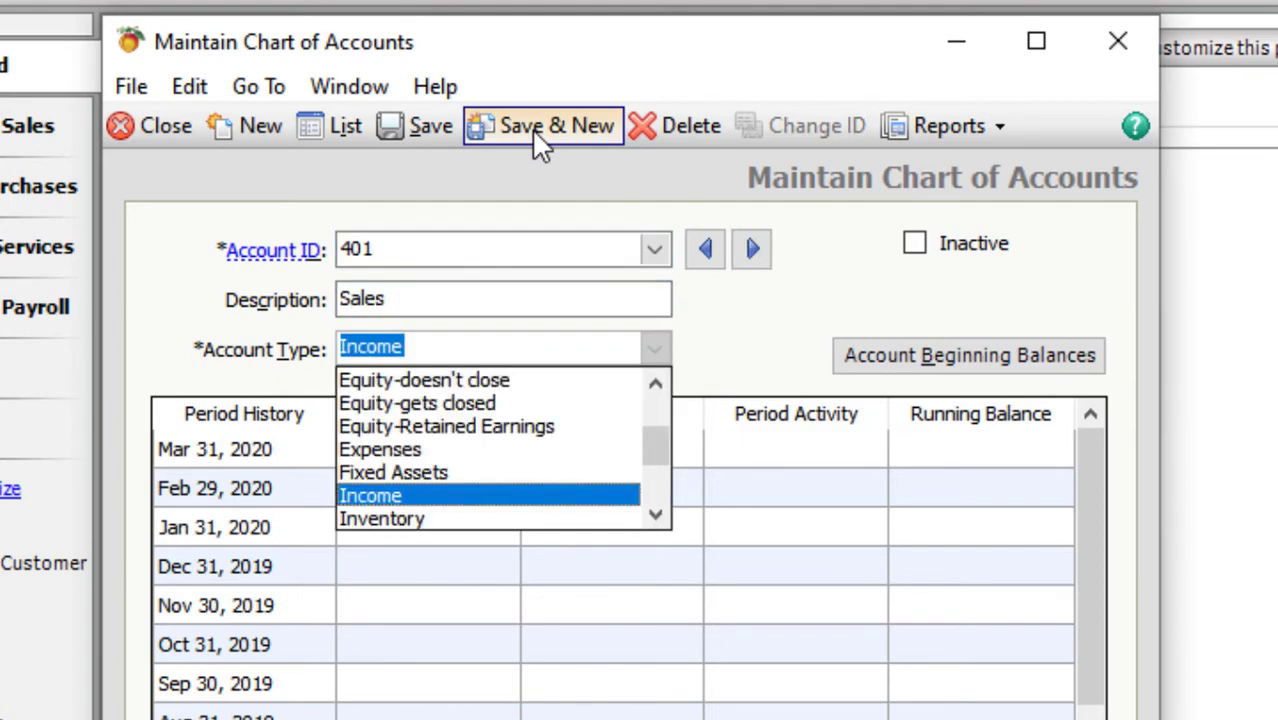
key(Return)
key(ctrl+s)
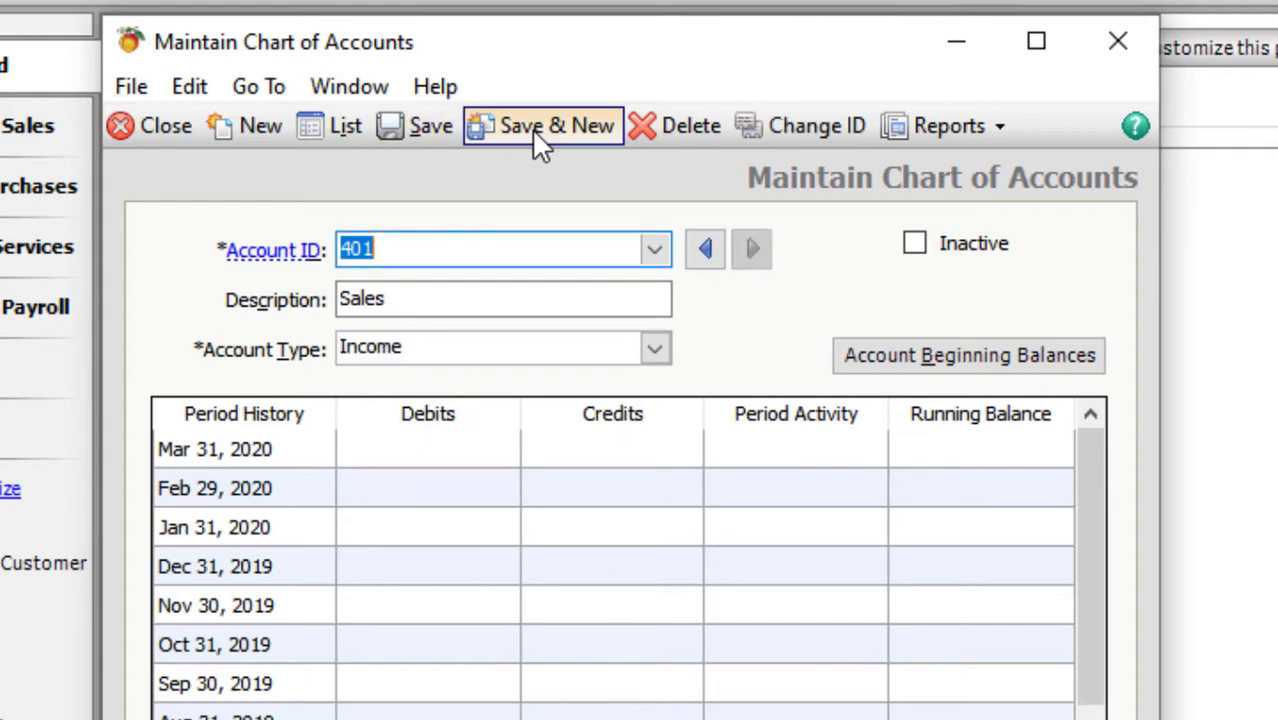
- Add account 415 Sales Discount as an Income account and save it
text(402)
key(Tab)
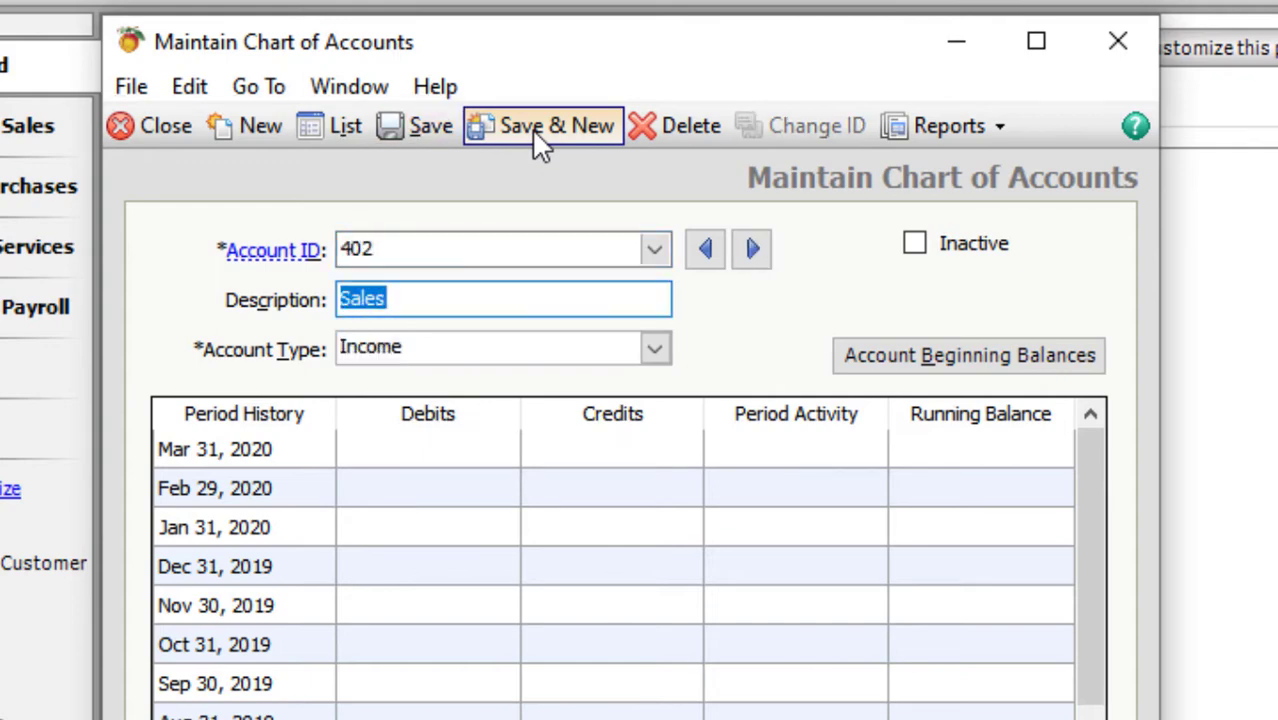
key(BackSpace)
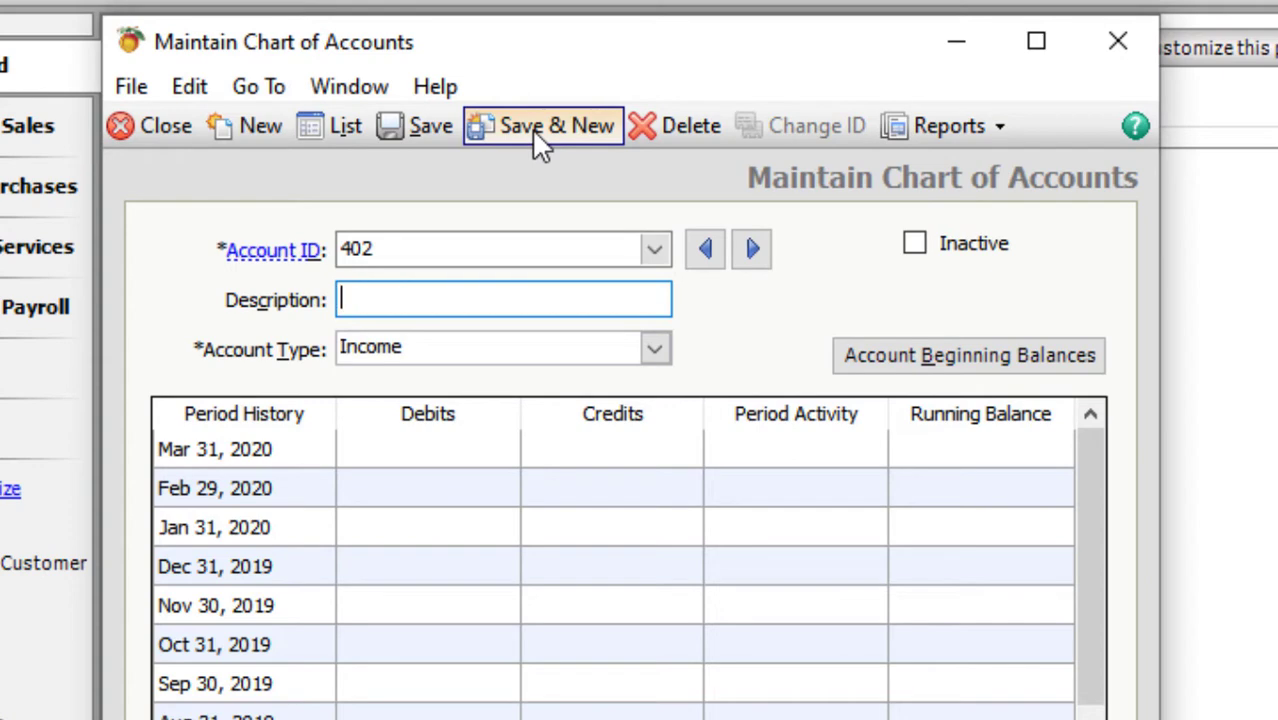
key(shift+Tab)
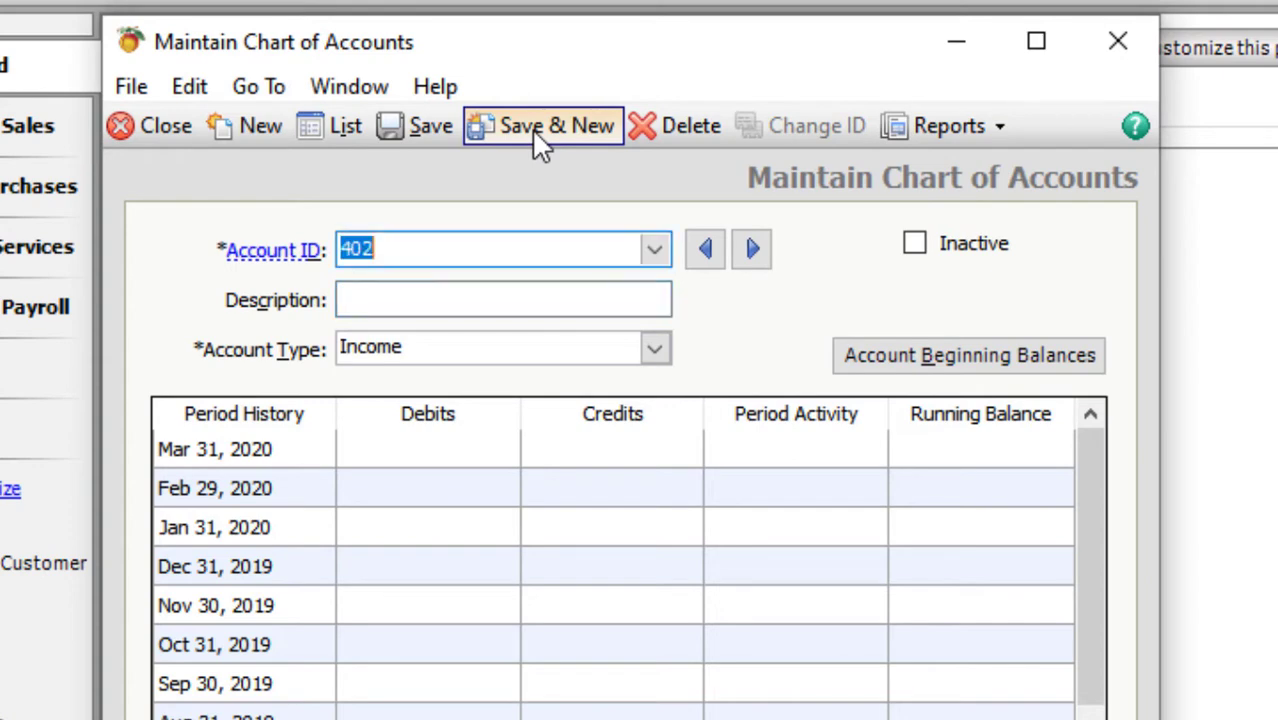
text(4)
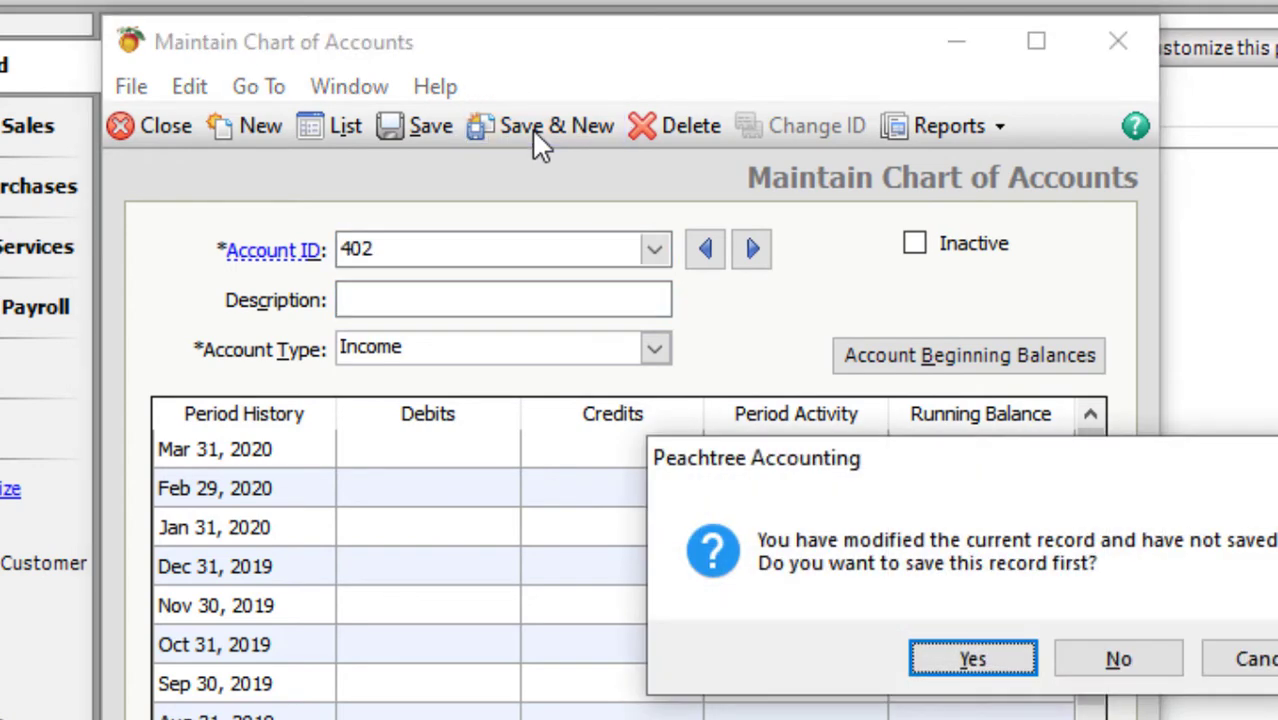
text(n4154)
key(Tab)
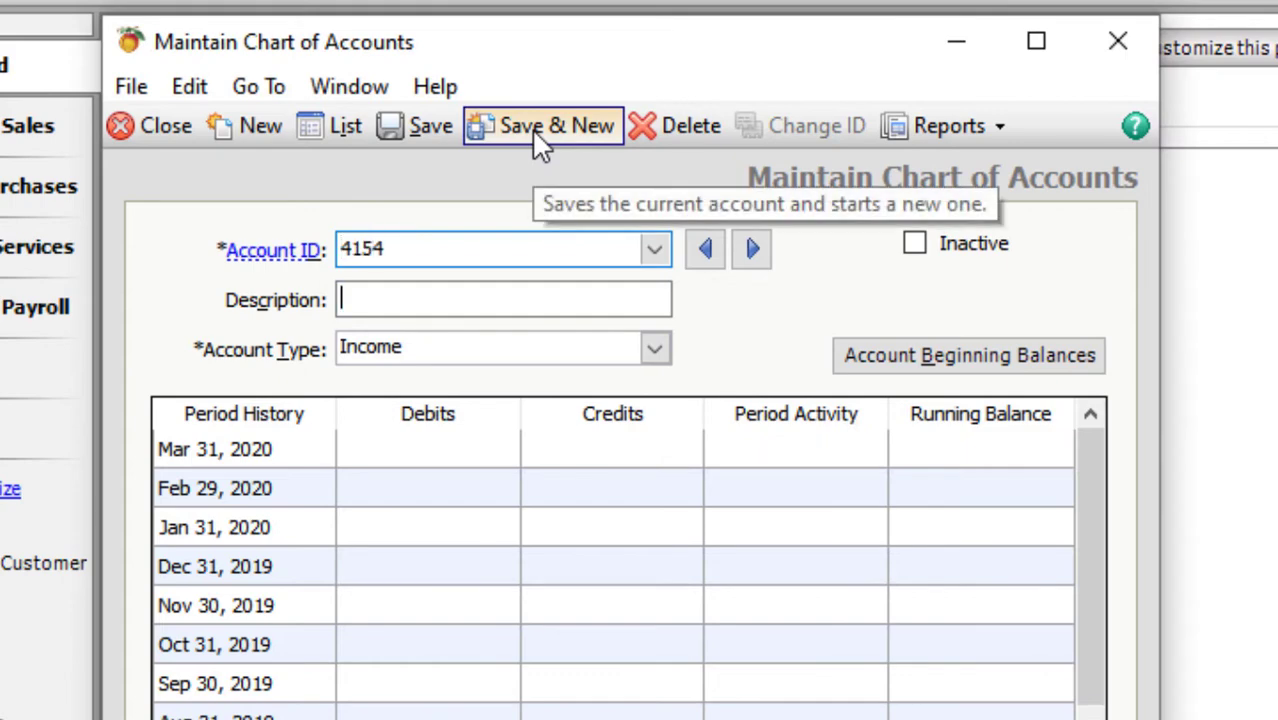
key(shift+Tab)
key(End)
key(BackSpace)
text(4)
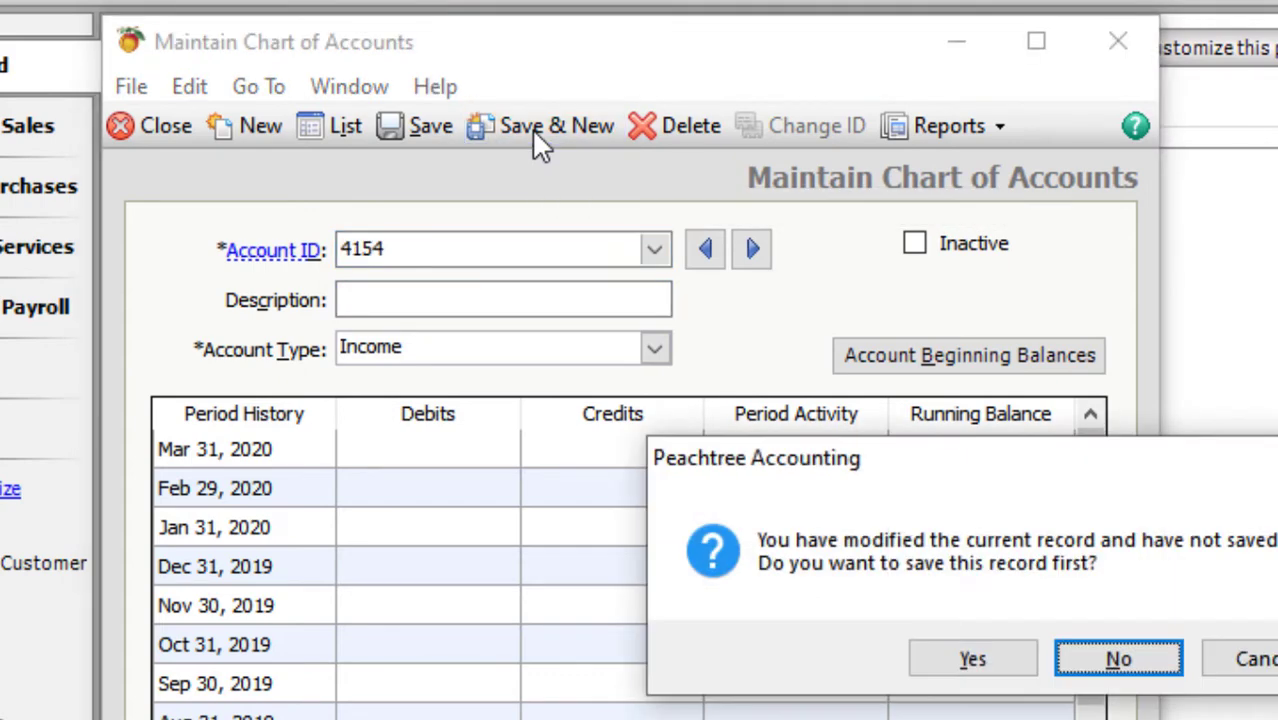
text(n)
key(Tab)
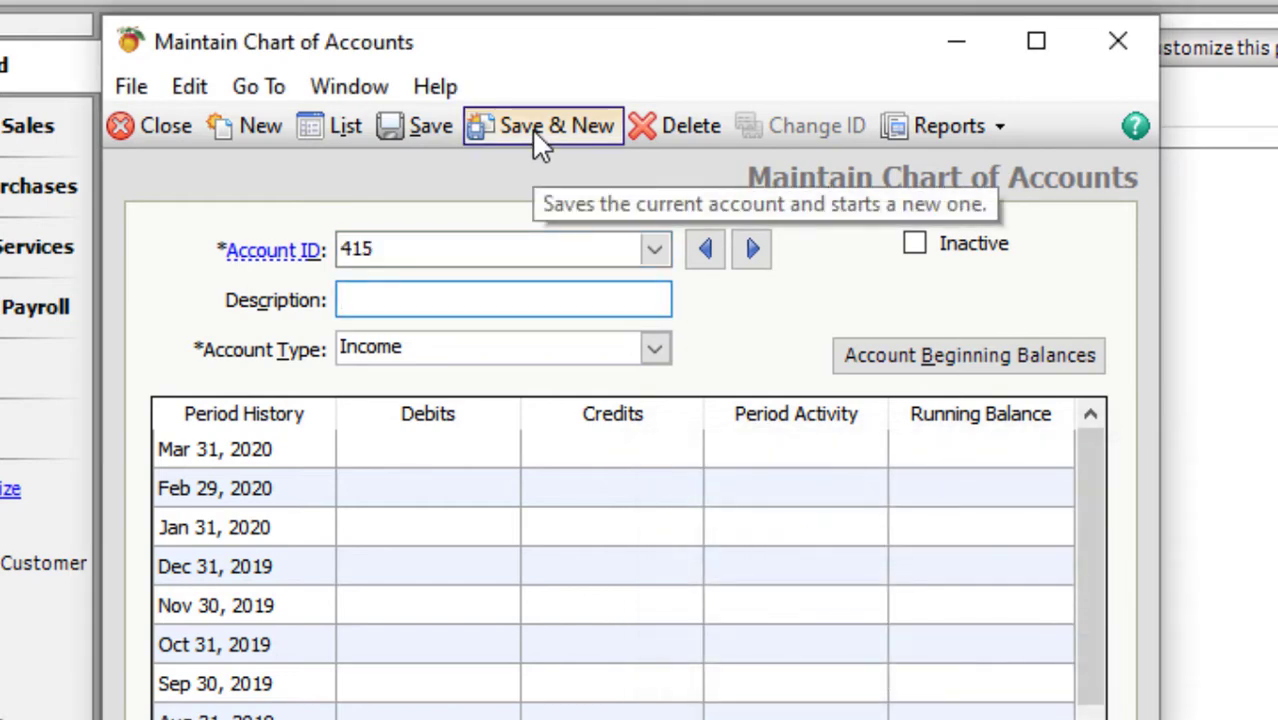
text(Sales Discount)
key(Tab)
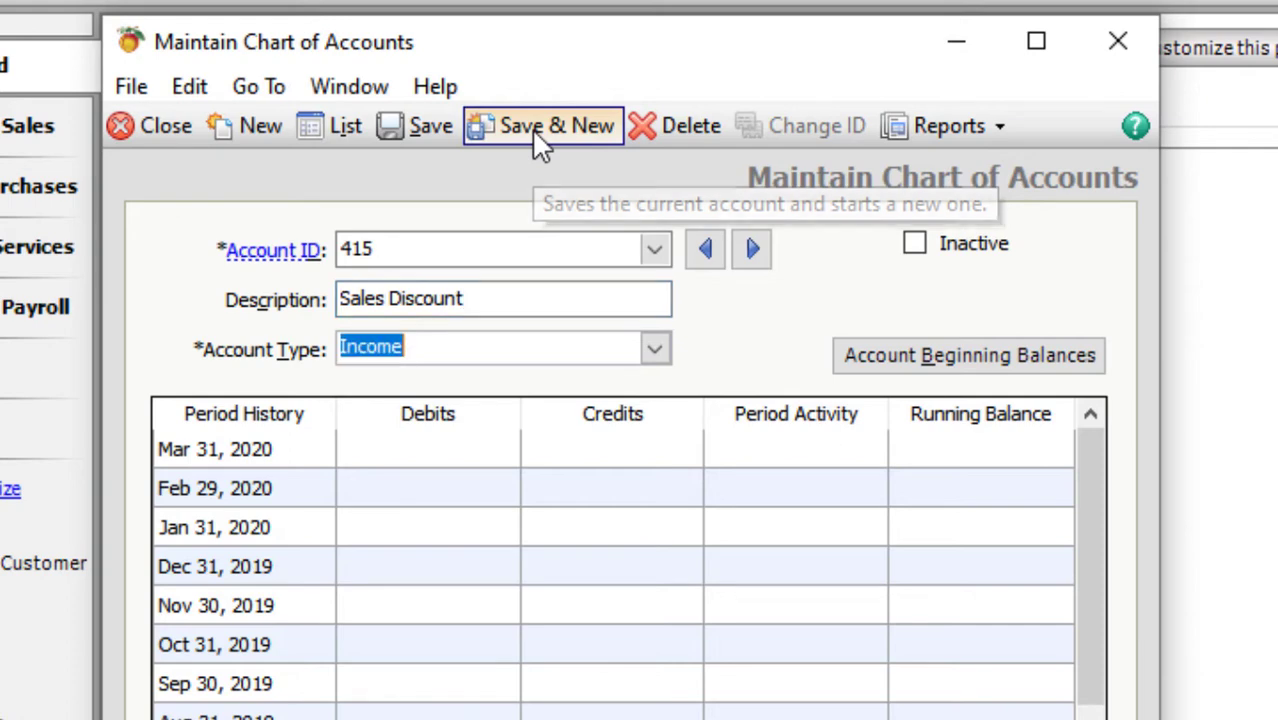
key(ctrl+s)
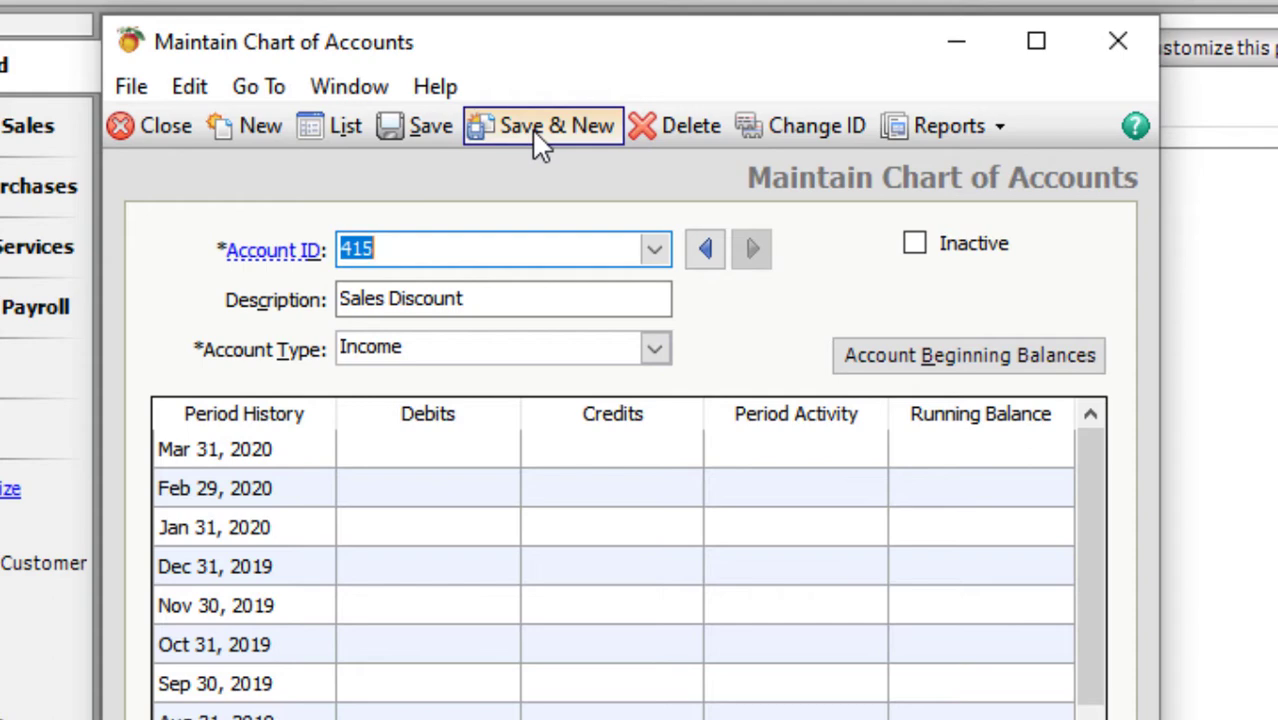
- Add account 419 Interest Received as Income and save it with Save & New
text(419)
key(Tab)
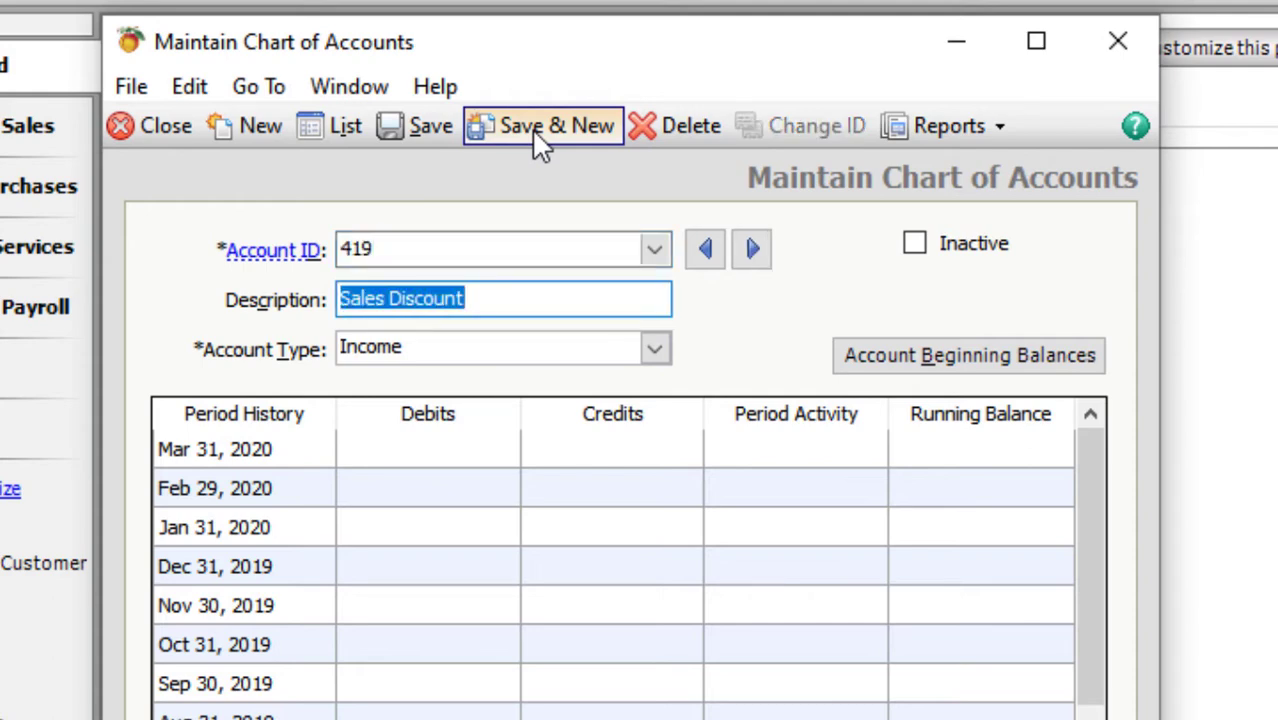
text(In)
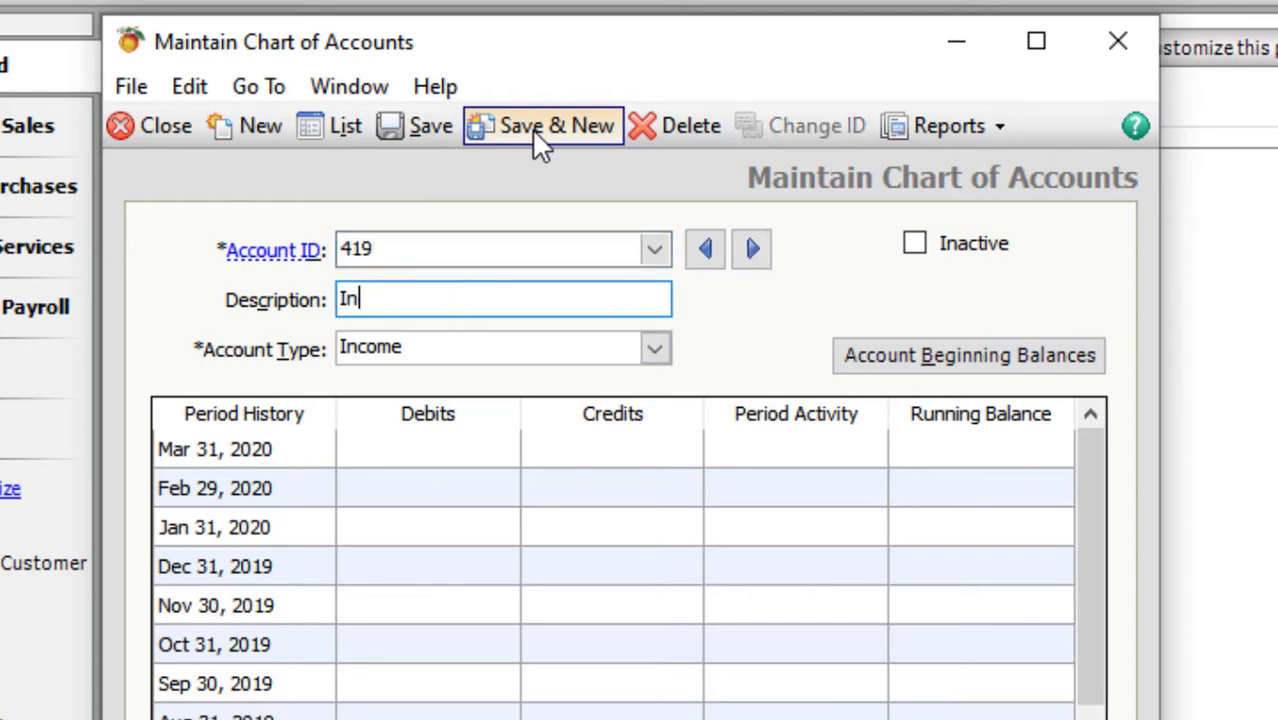
text(terest R)
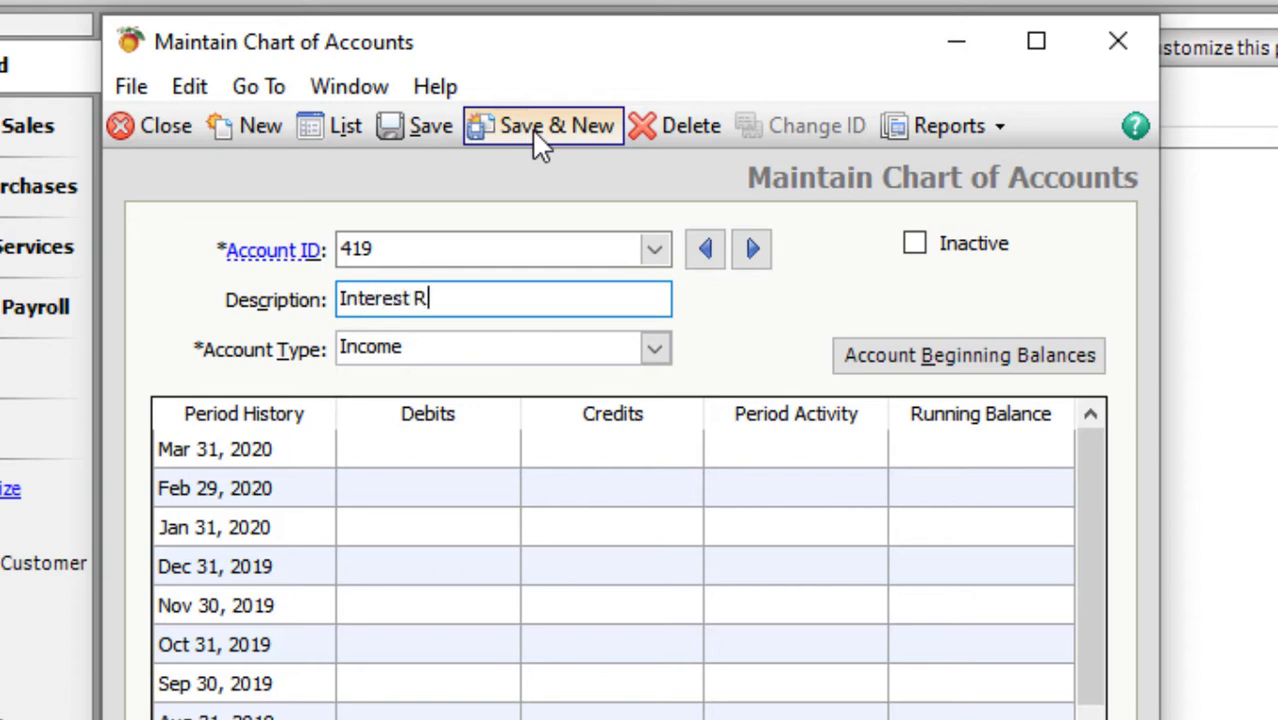
text(eceived)
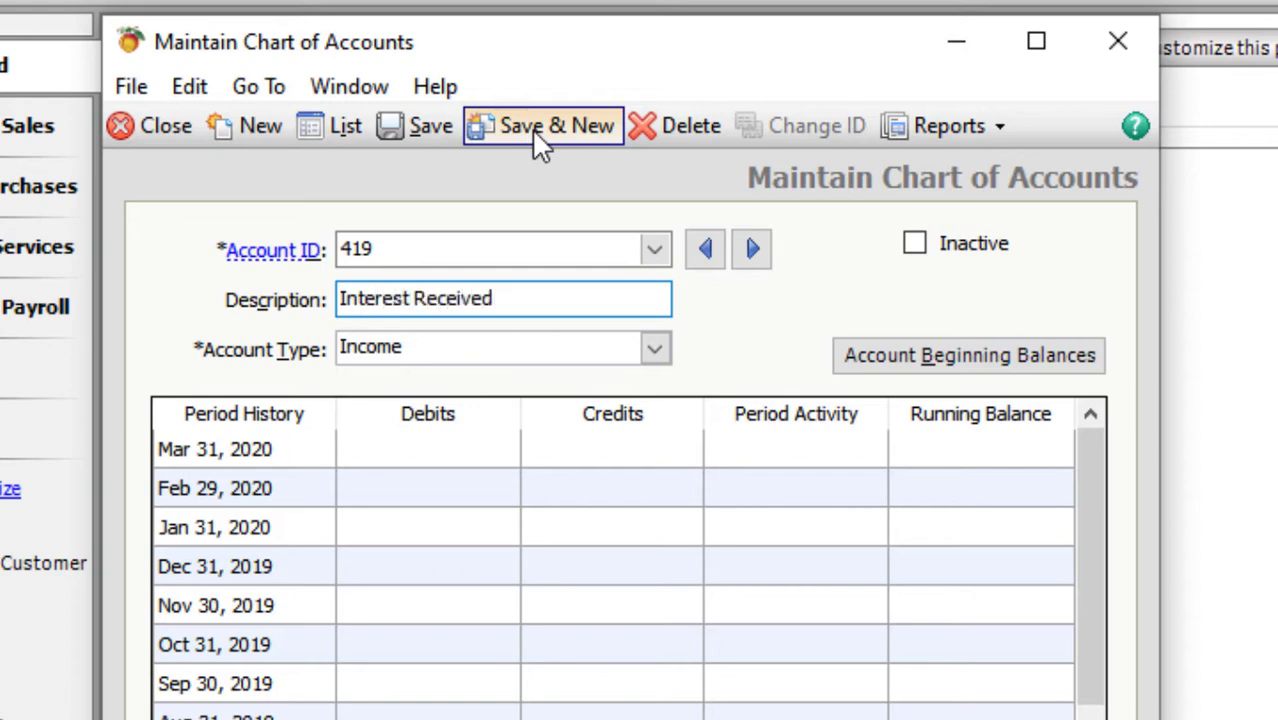
key(Tab)
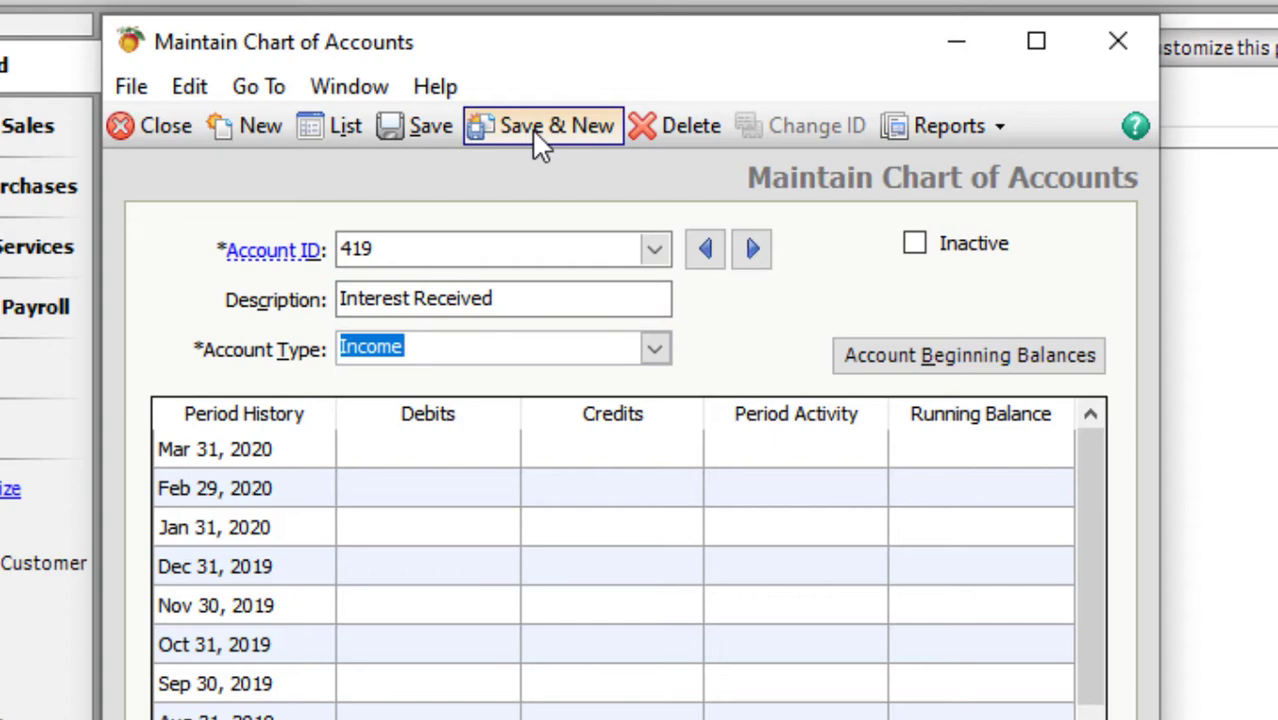
click(540, 127)
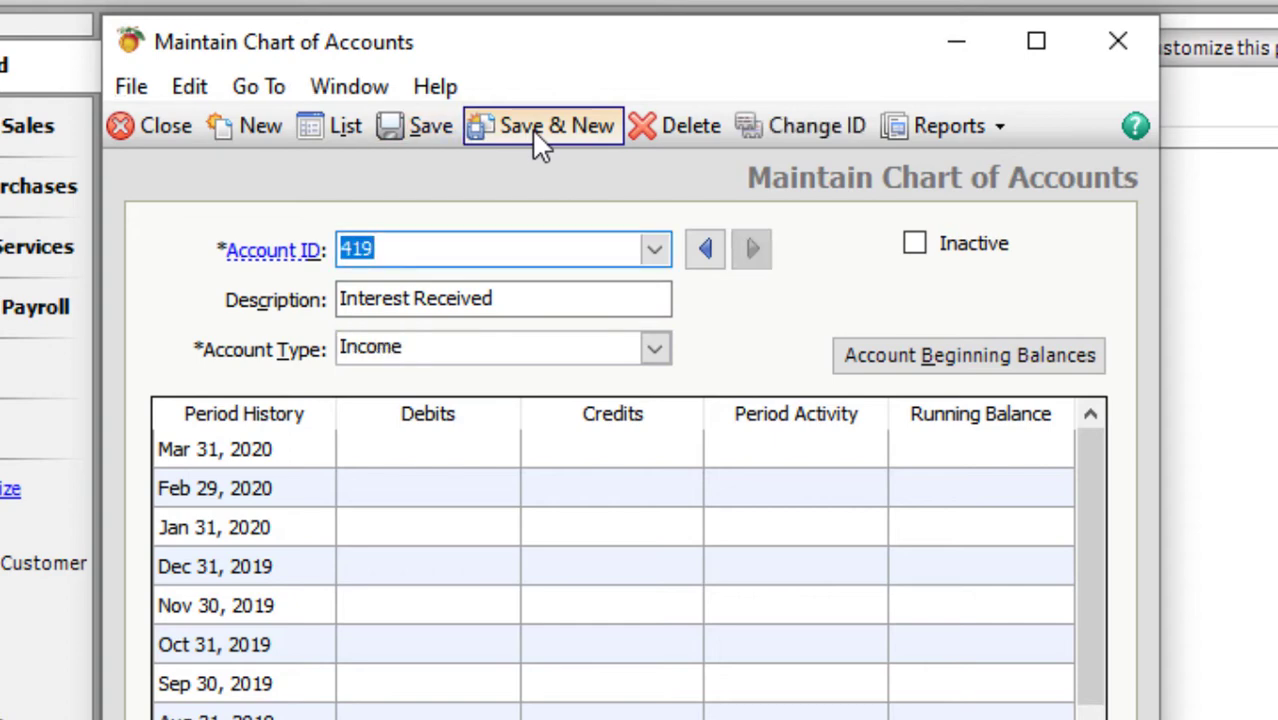
- Enter account 420 Capital with type Equity-Retained Earnings
text(420)
key(Tab)
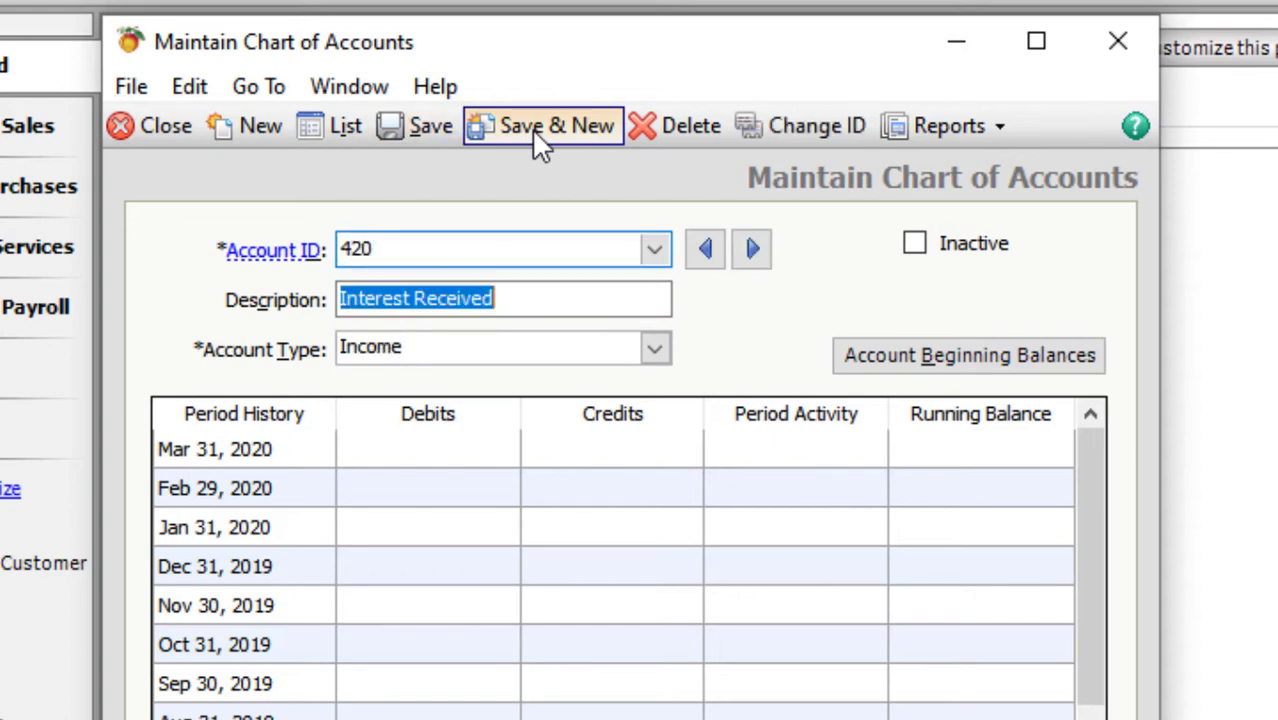
text(Capital)
key(Tab)
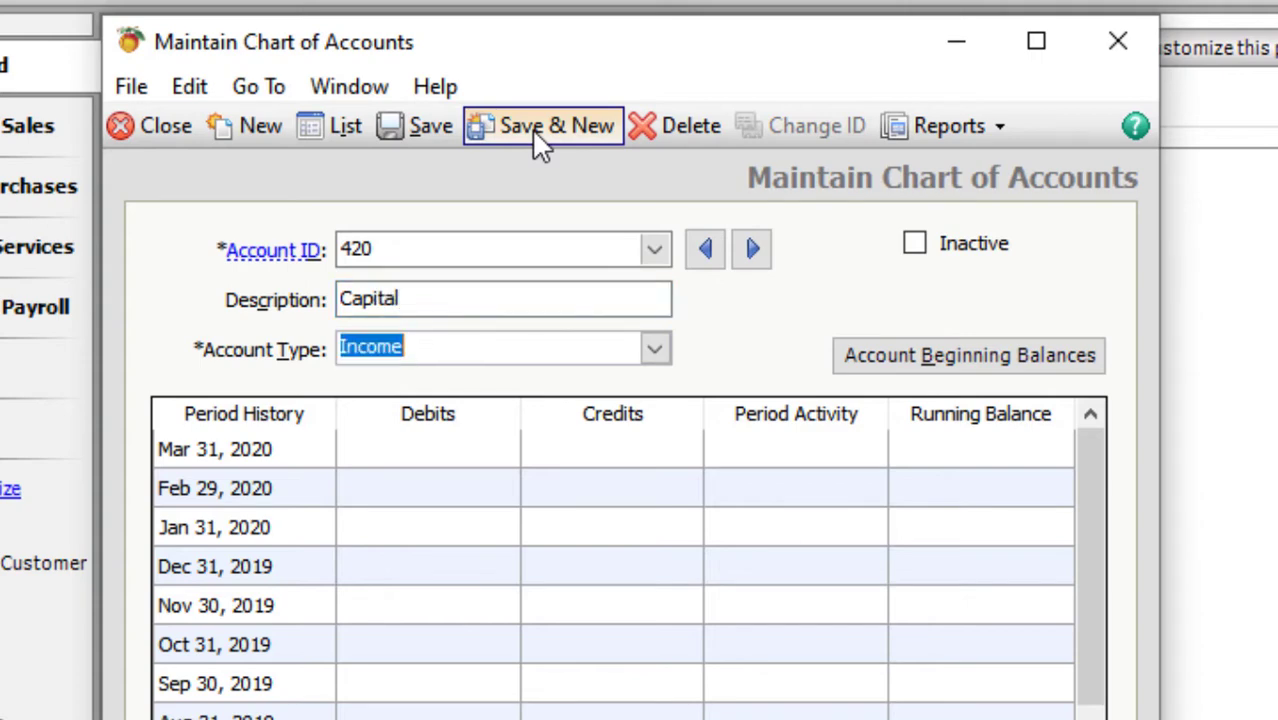
text(etained Earnings)
key(Down)
key(Down)
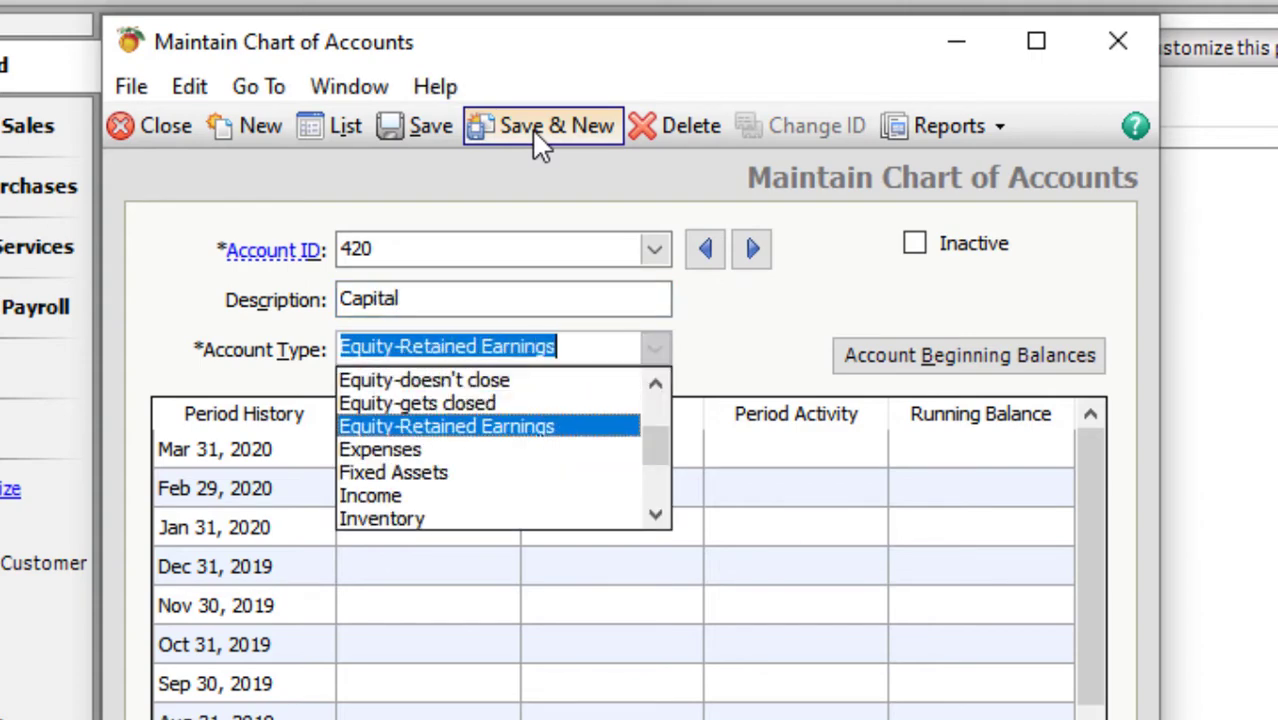
key(Tab)
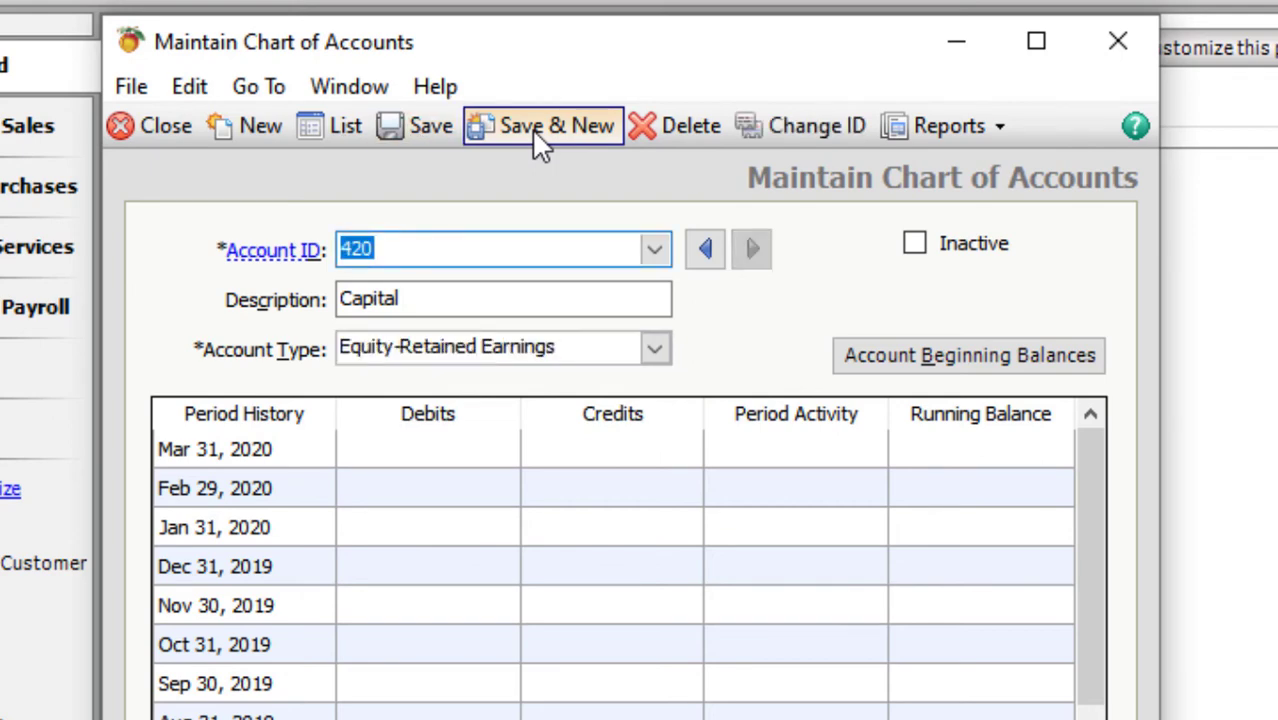
- Save ID 501 'Swiss Miss Perfume (France)' as Inventory, then OK the retained-earnings warning
text(501)
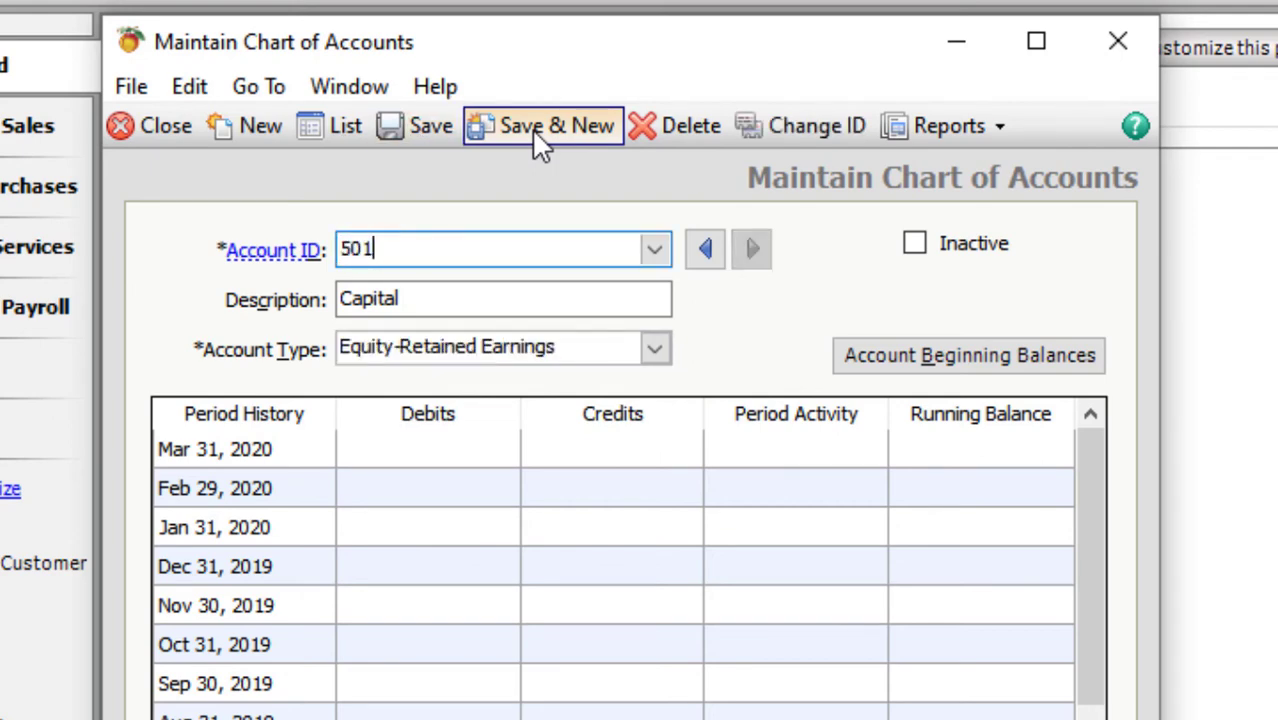
key(Tab)
text(S)
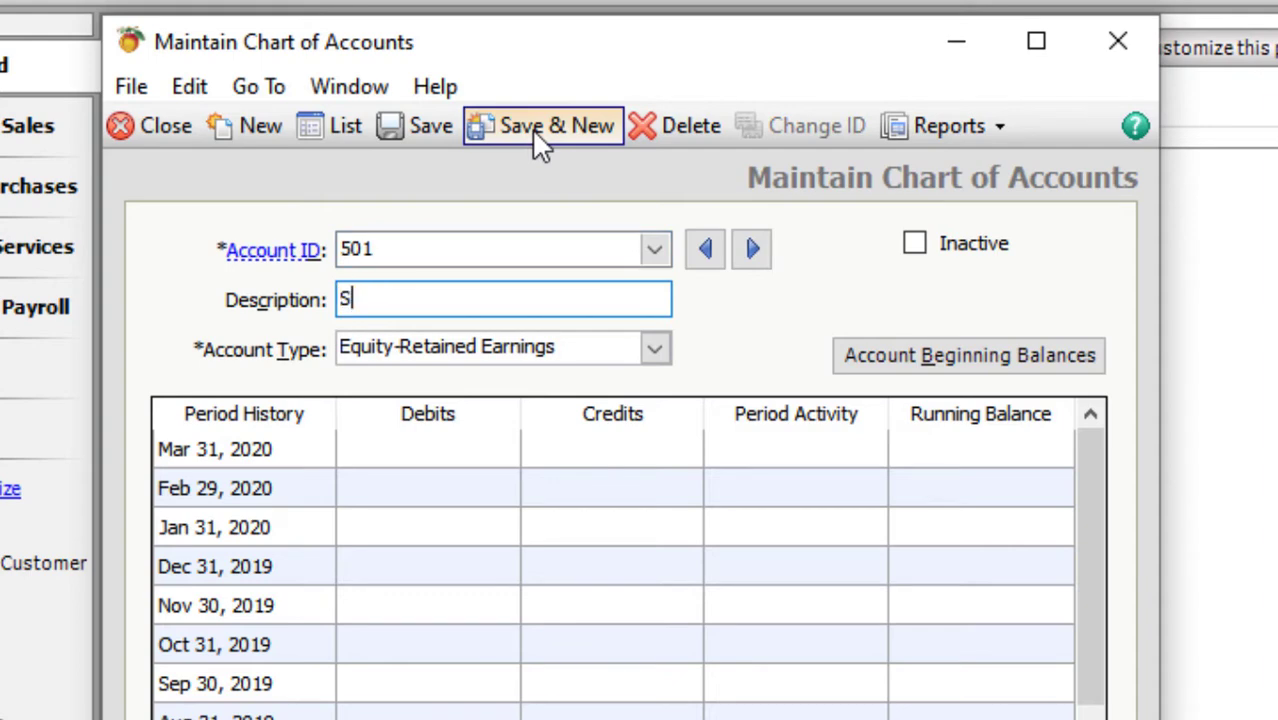
text(wiss Mi)
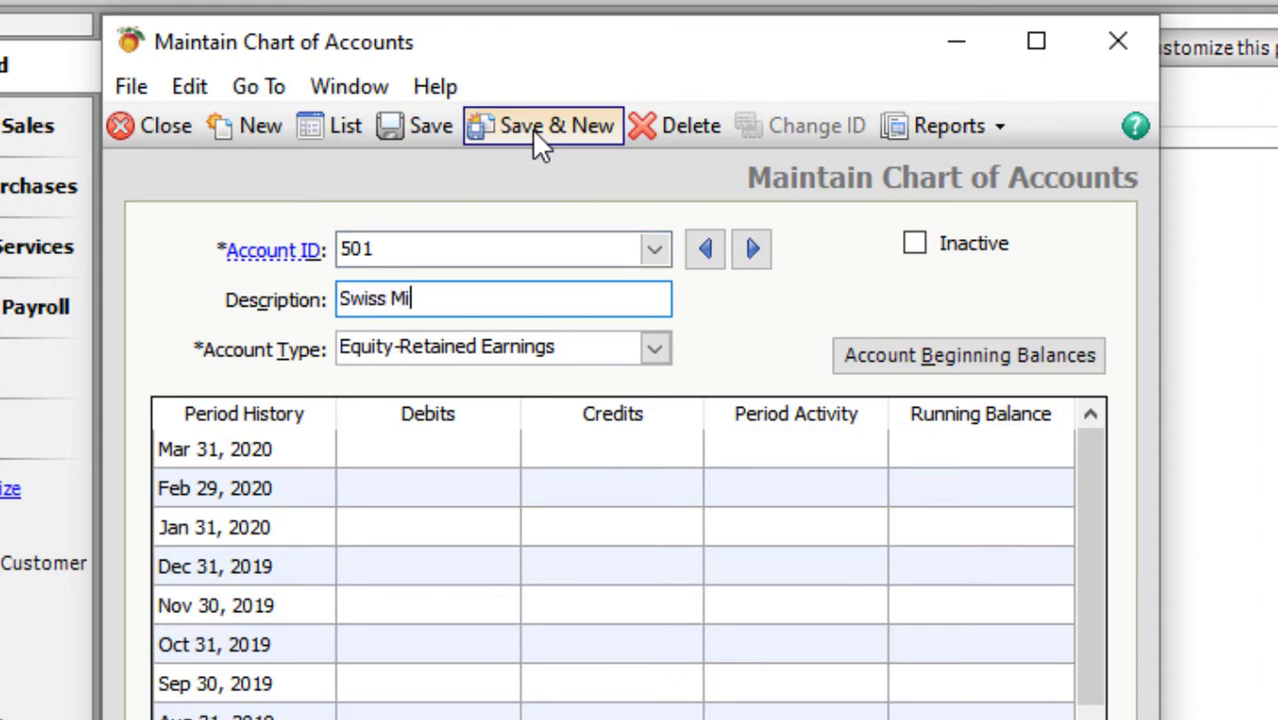
text(ss Perfume (C)
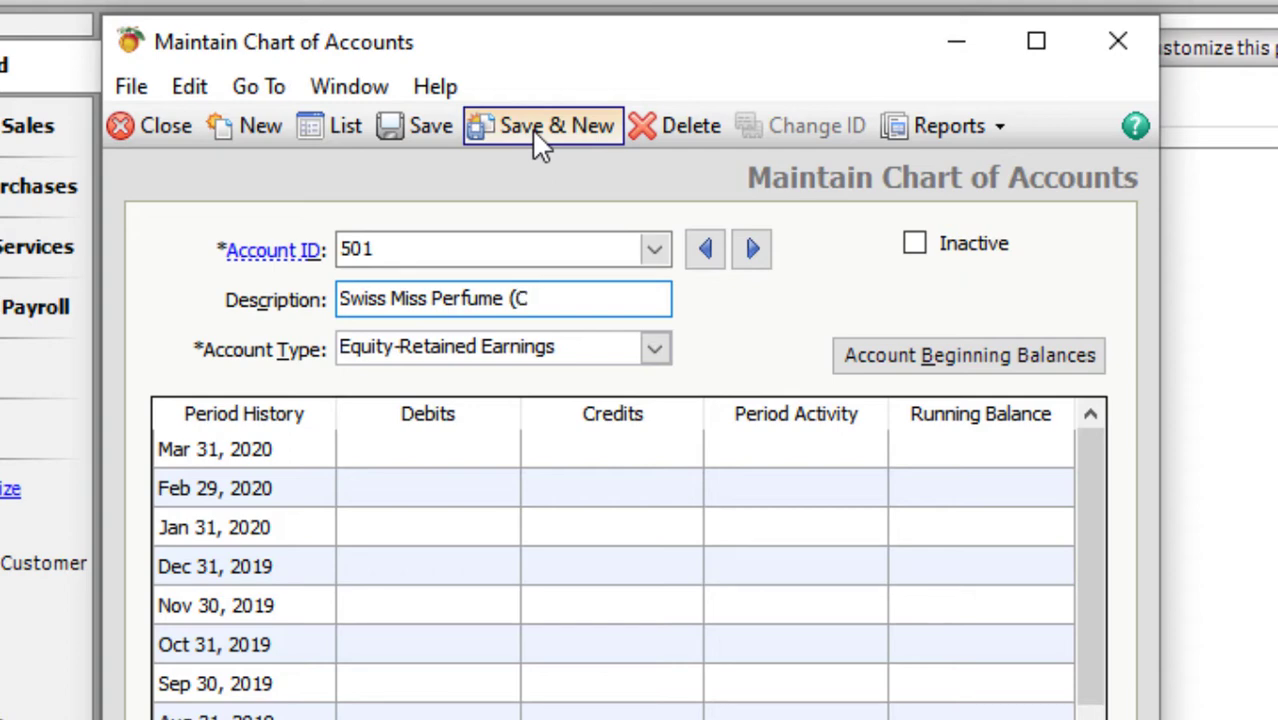
key(BackSpace)
text(France))
key(Tab)
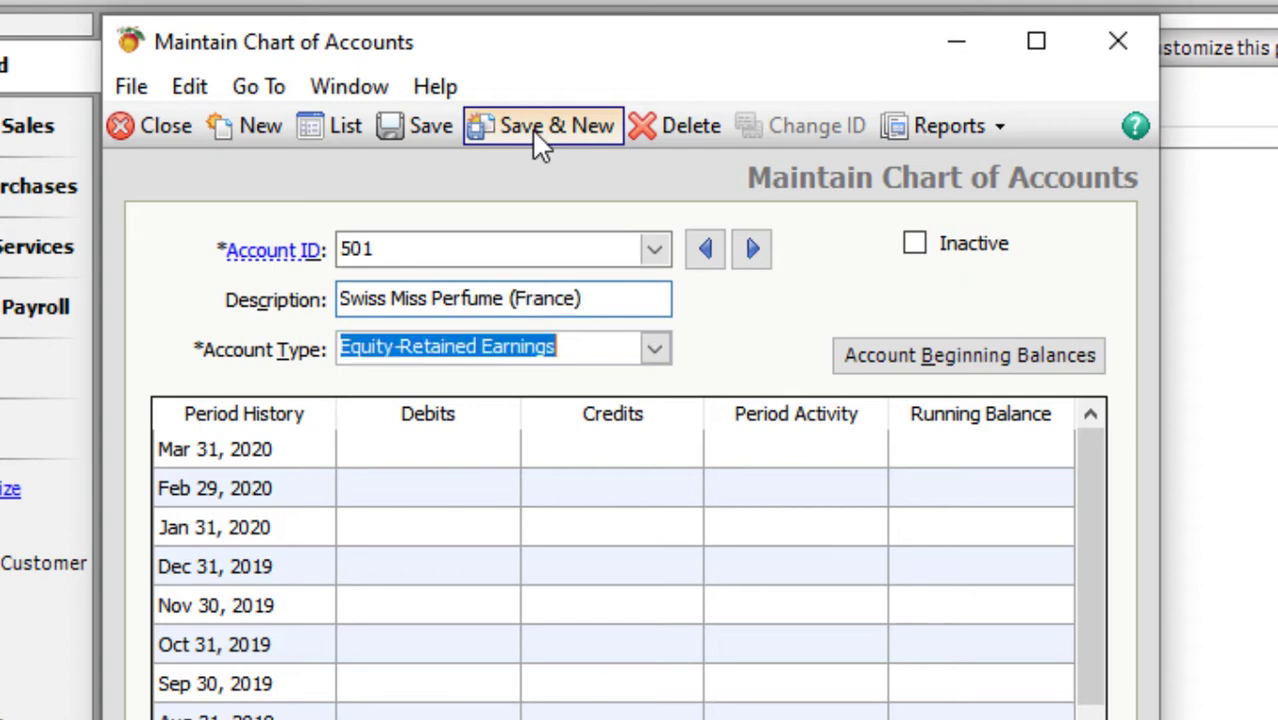
text(iss Mi)
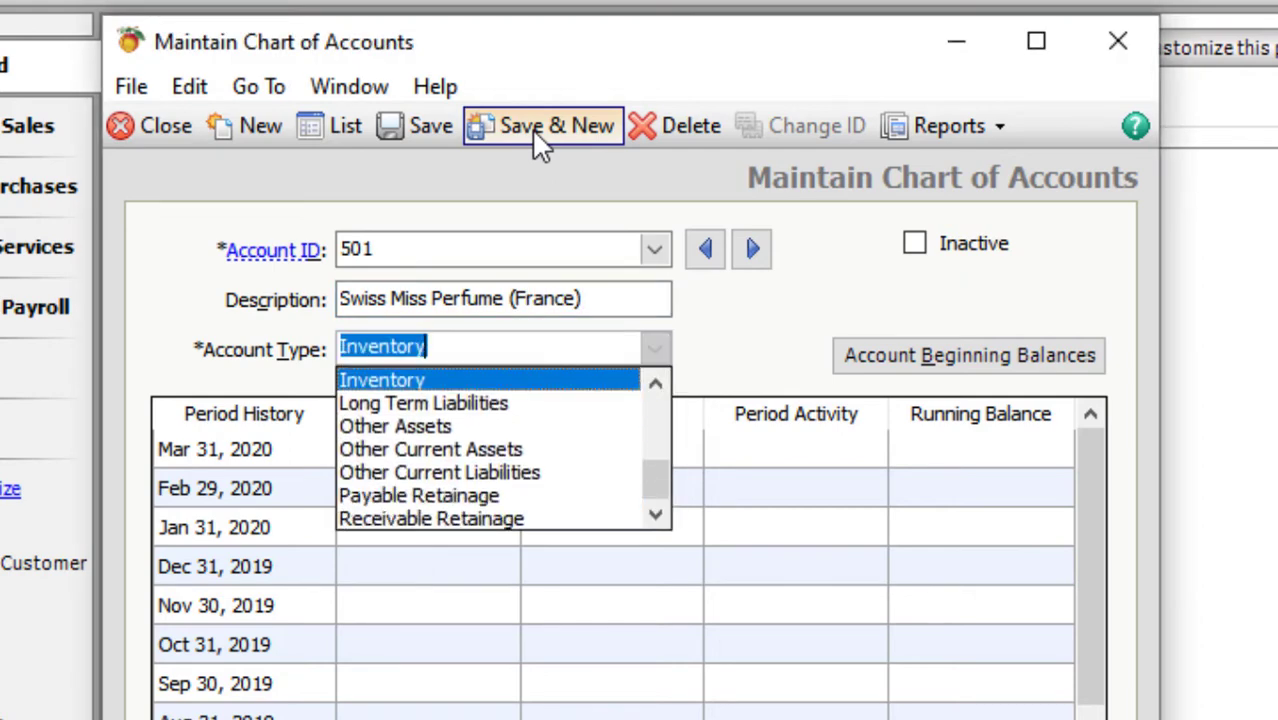
key(Return)
key(ctrl+s)
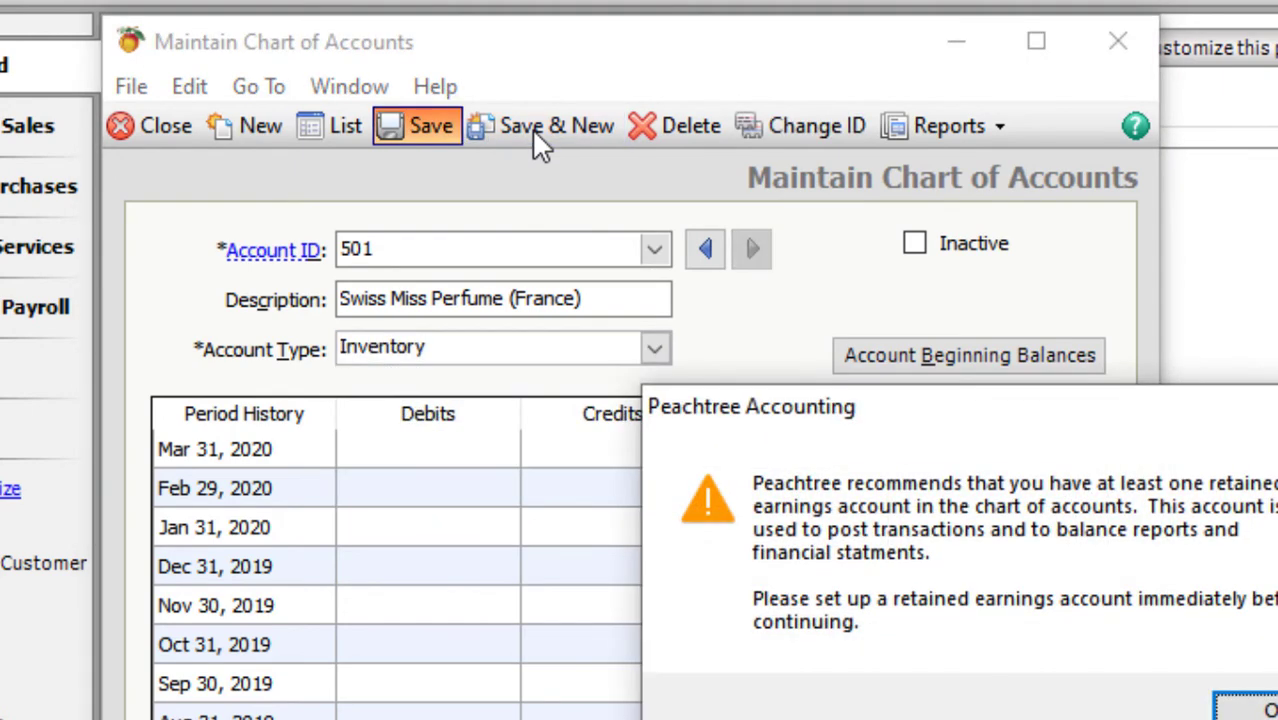
key(Return)
key(Tab)
key(Tab)
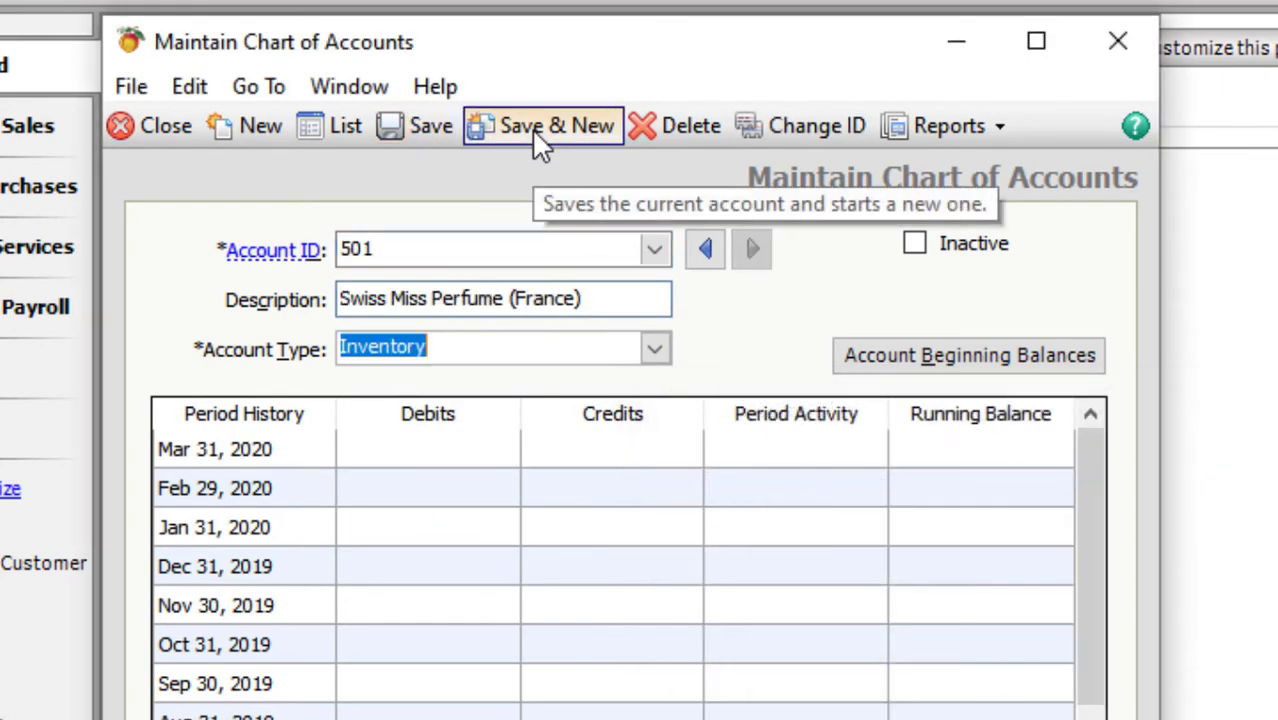
- Make 501 a Cost of Sales account and add 502 Medora Perfume (China)
text(c)
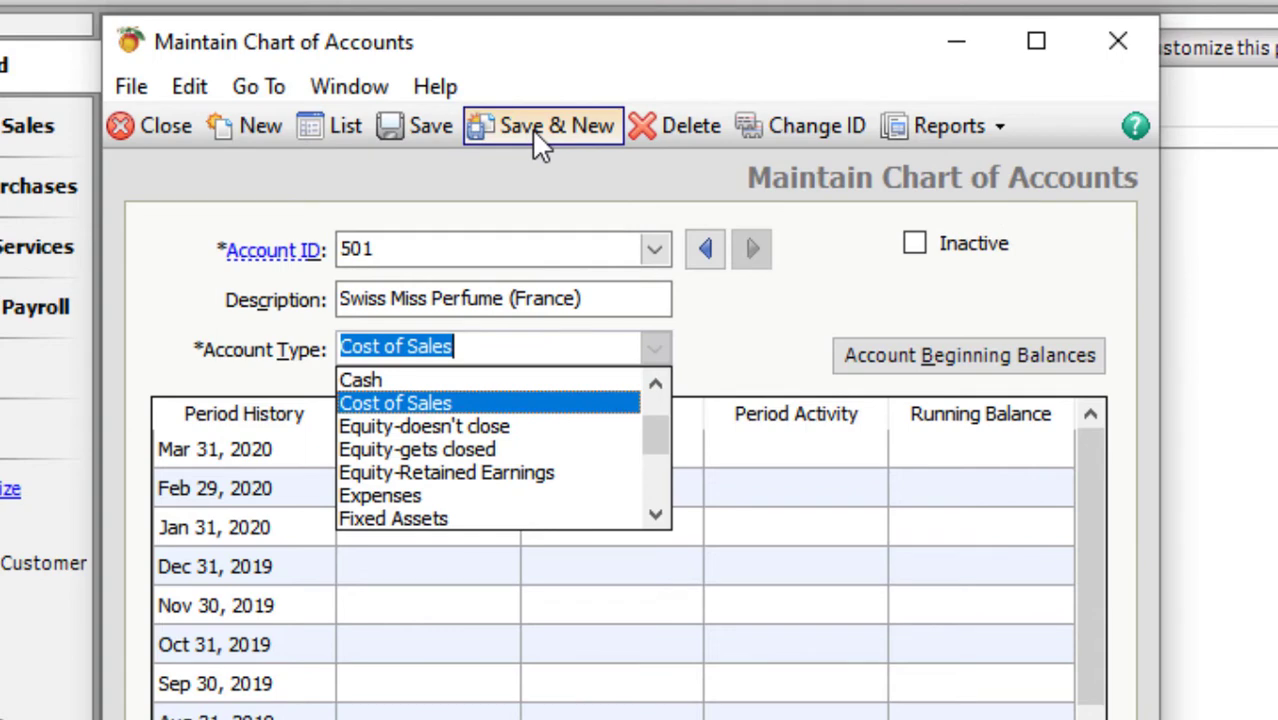
click(535, 138)
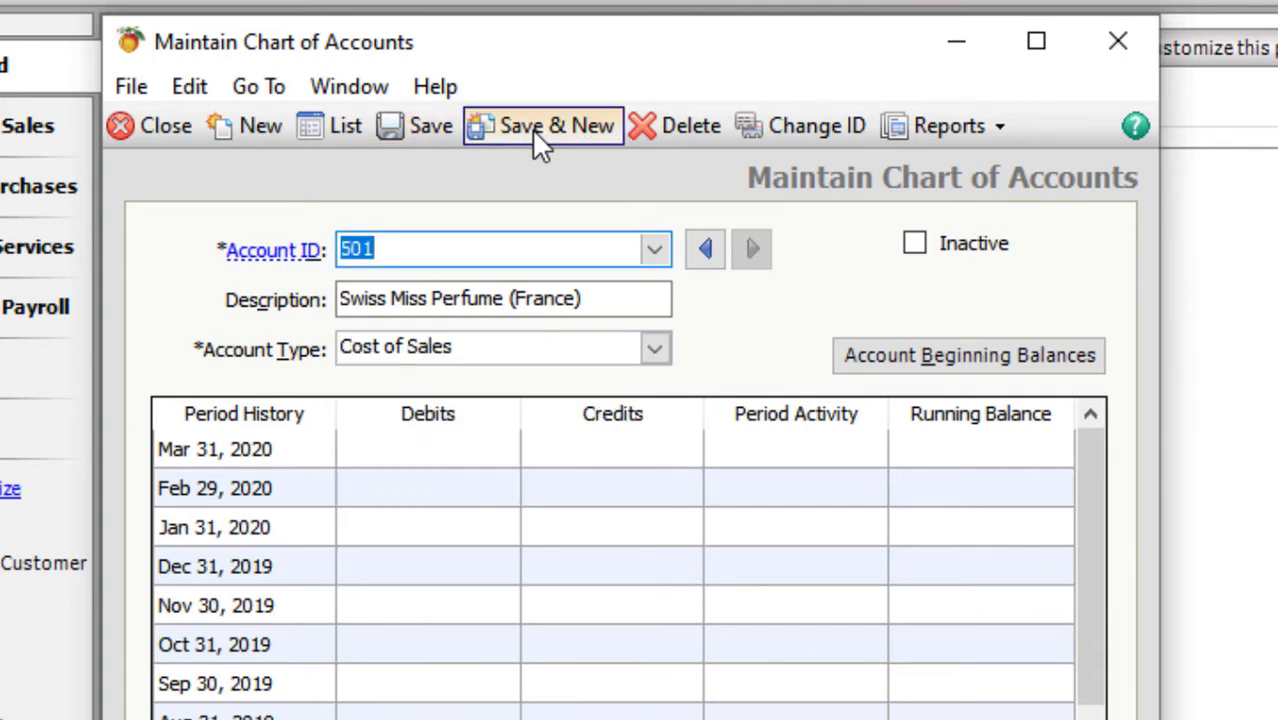
text(502)
key(Tab)
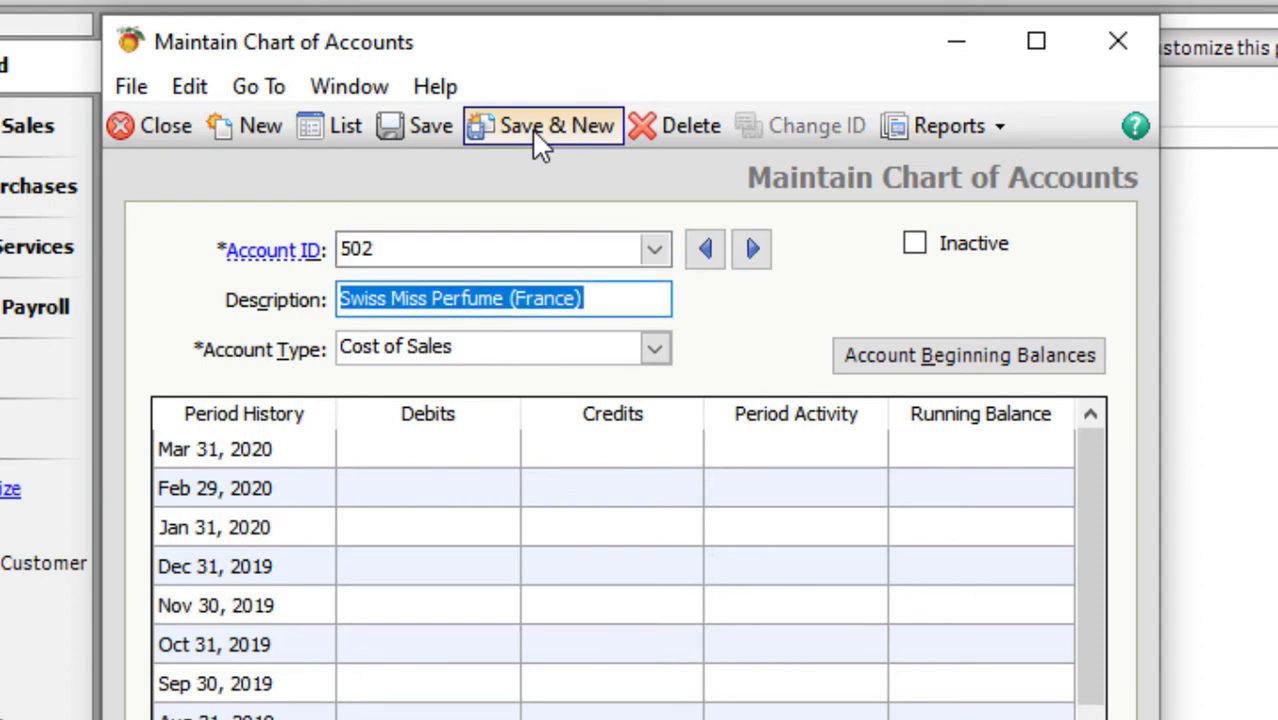
text(Medora)
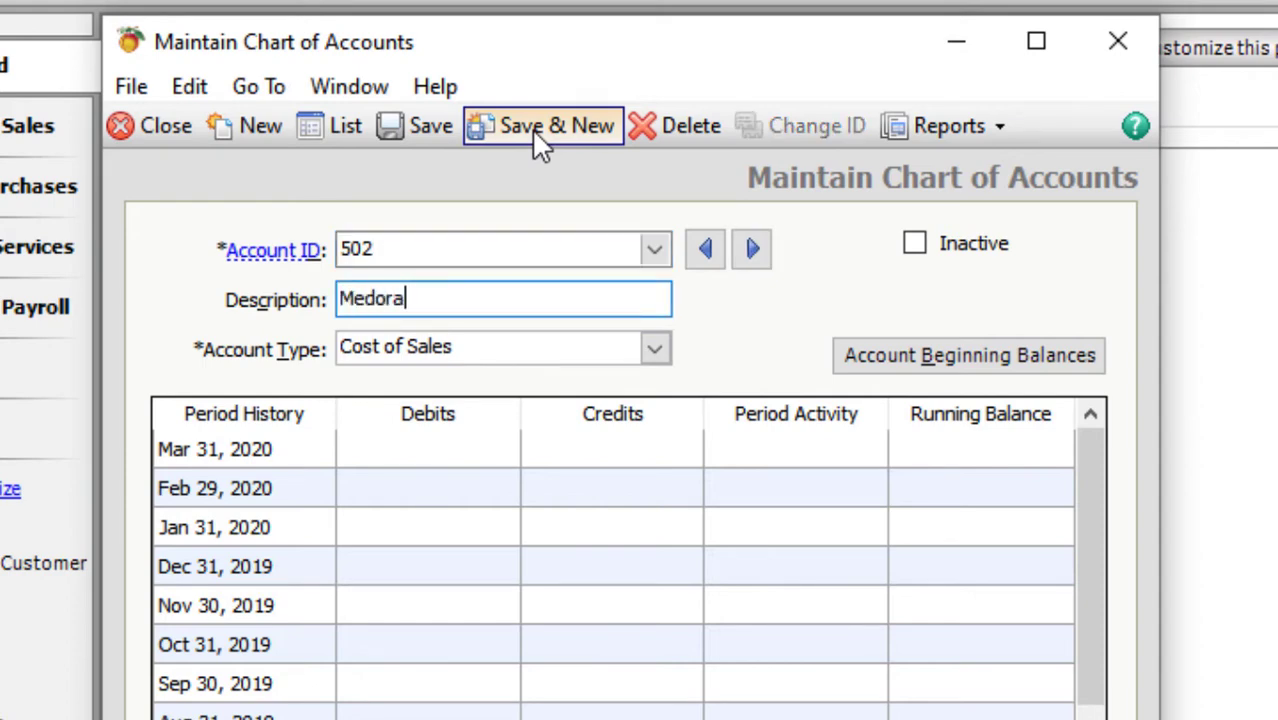
text( Perfume ()
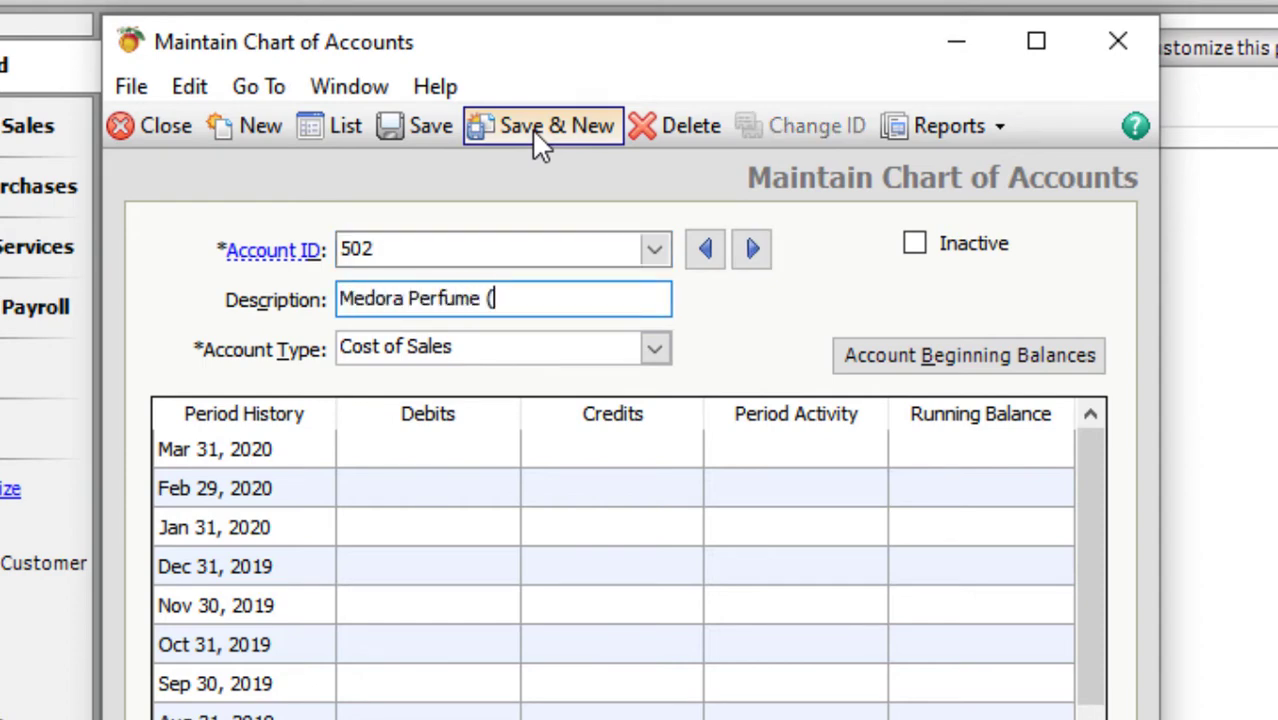
text(China)
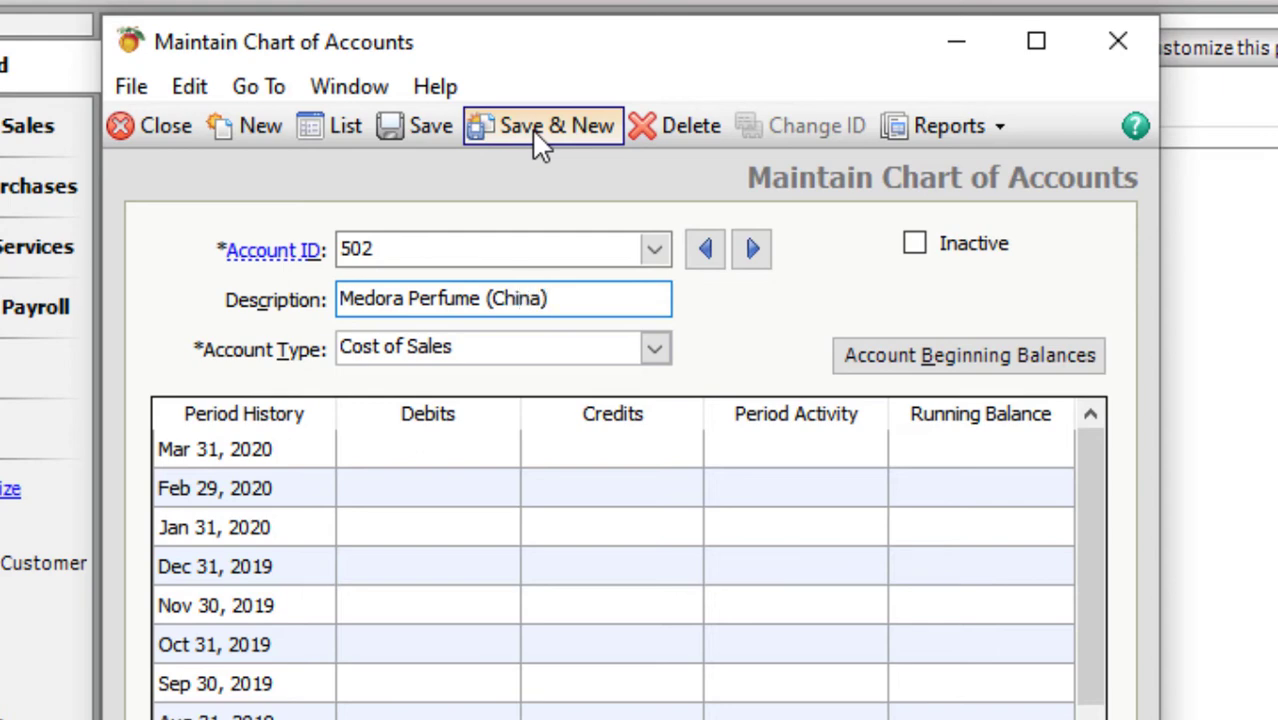
click(537, 140)
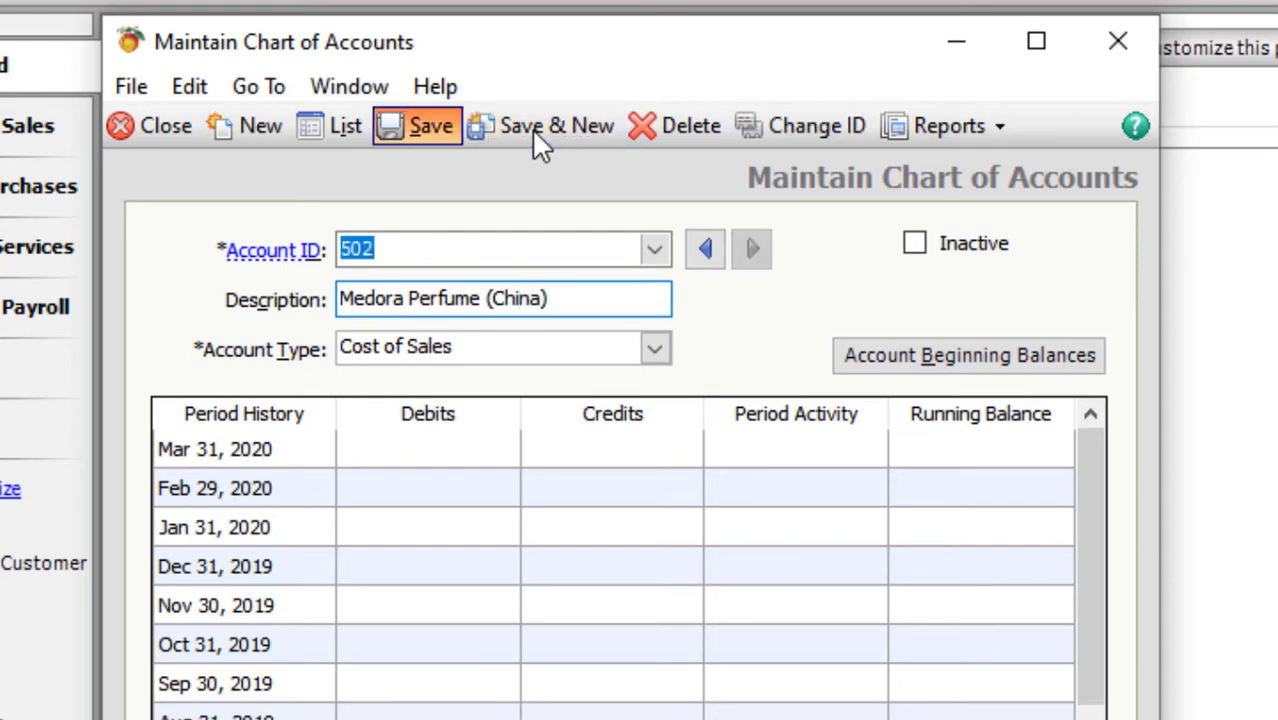
- Add account 515 Purchase Return with type Cost of Sales and save it
text(503)
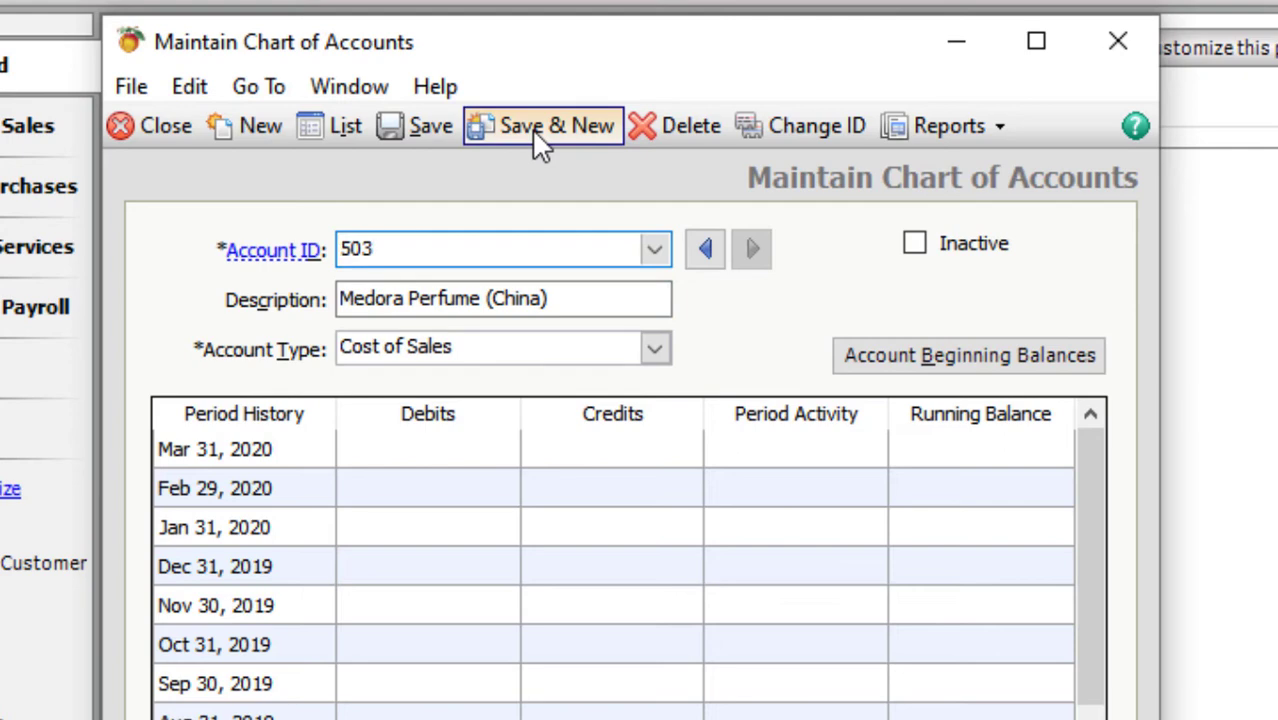
key(BackSpace)
key(BackSpace)
text(15)
key(Tab)
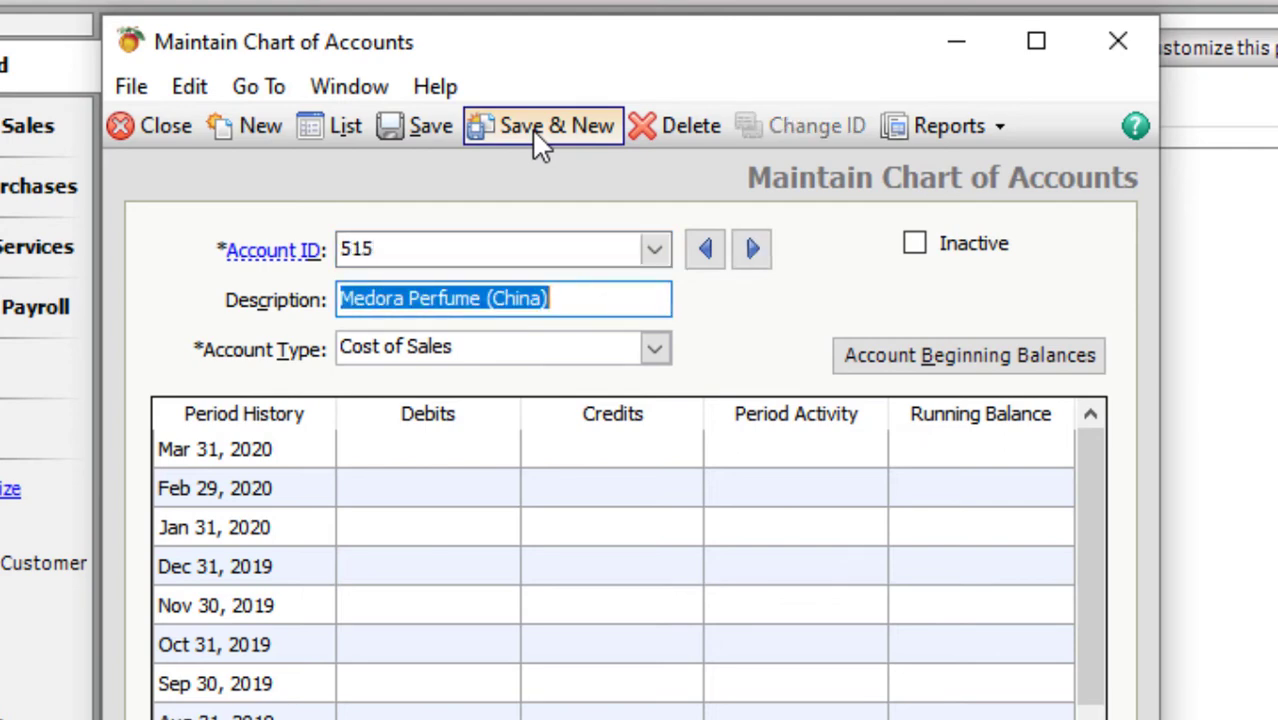
text(Purha)
key(BackSpace)
key(BackSpace)
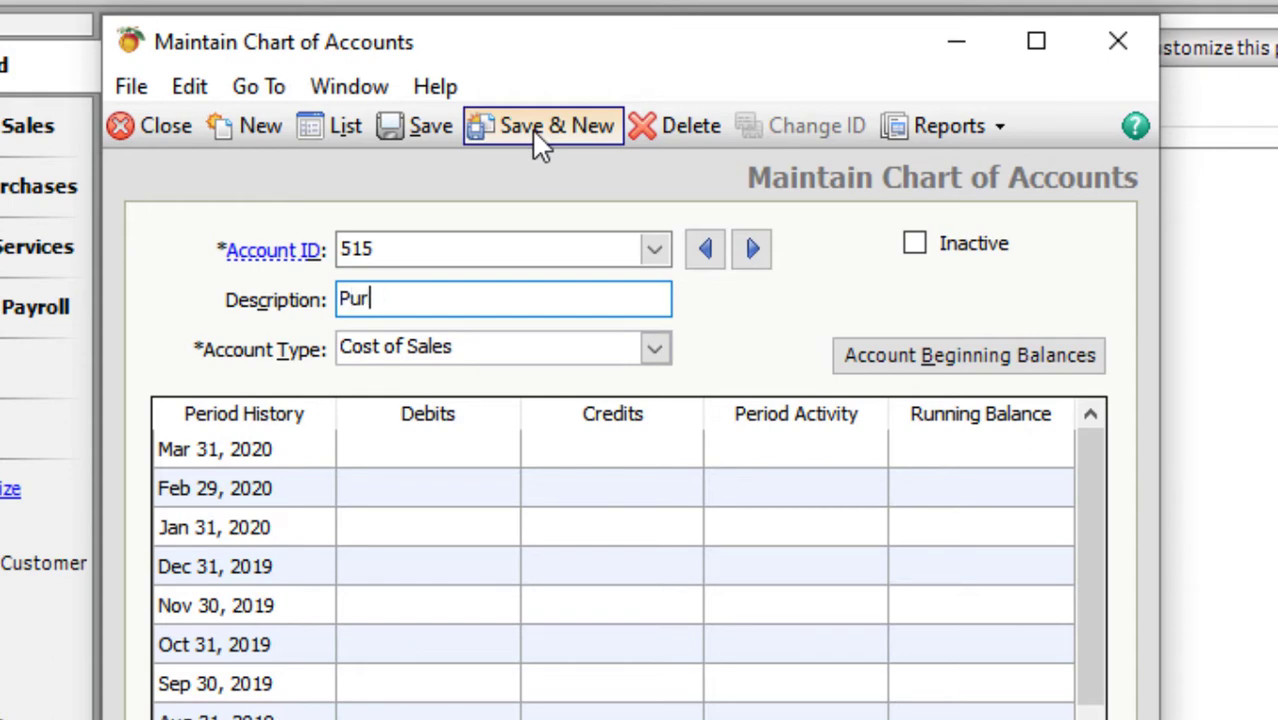
text(chase Return)
key(Tab)
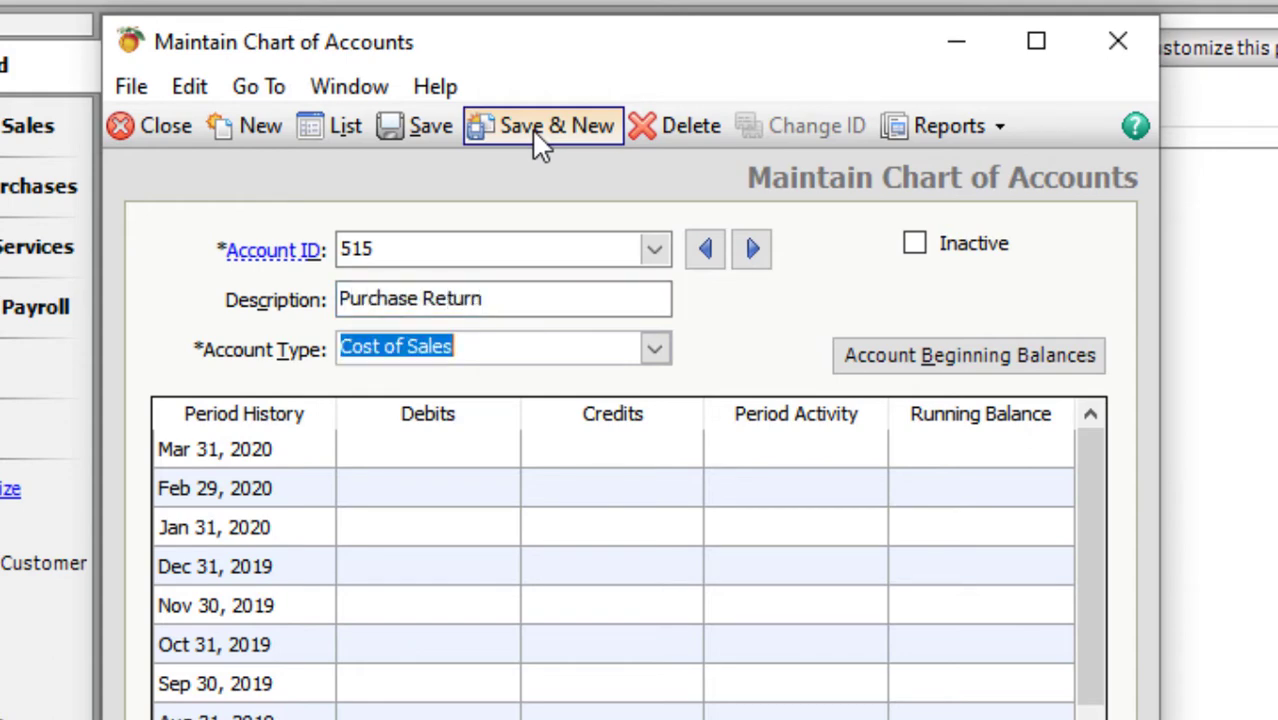
text(co)
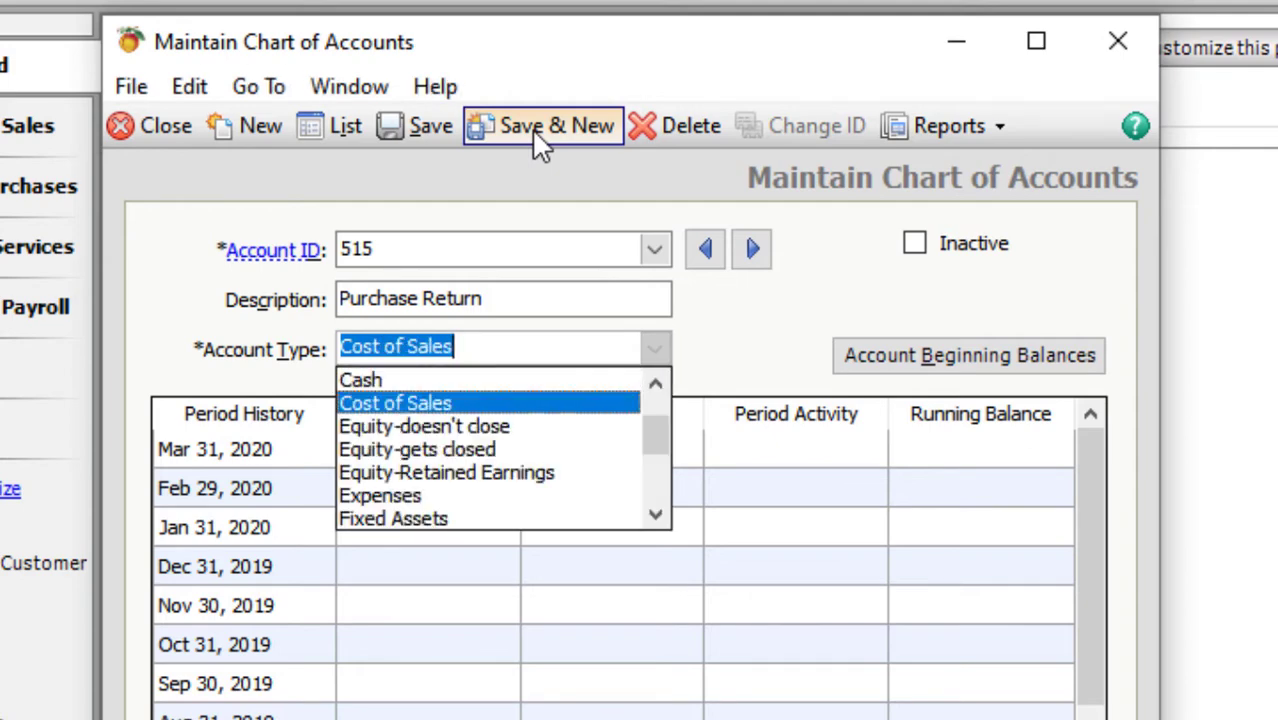
key(Return)
key(ctrl+s)
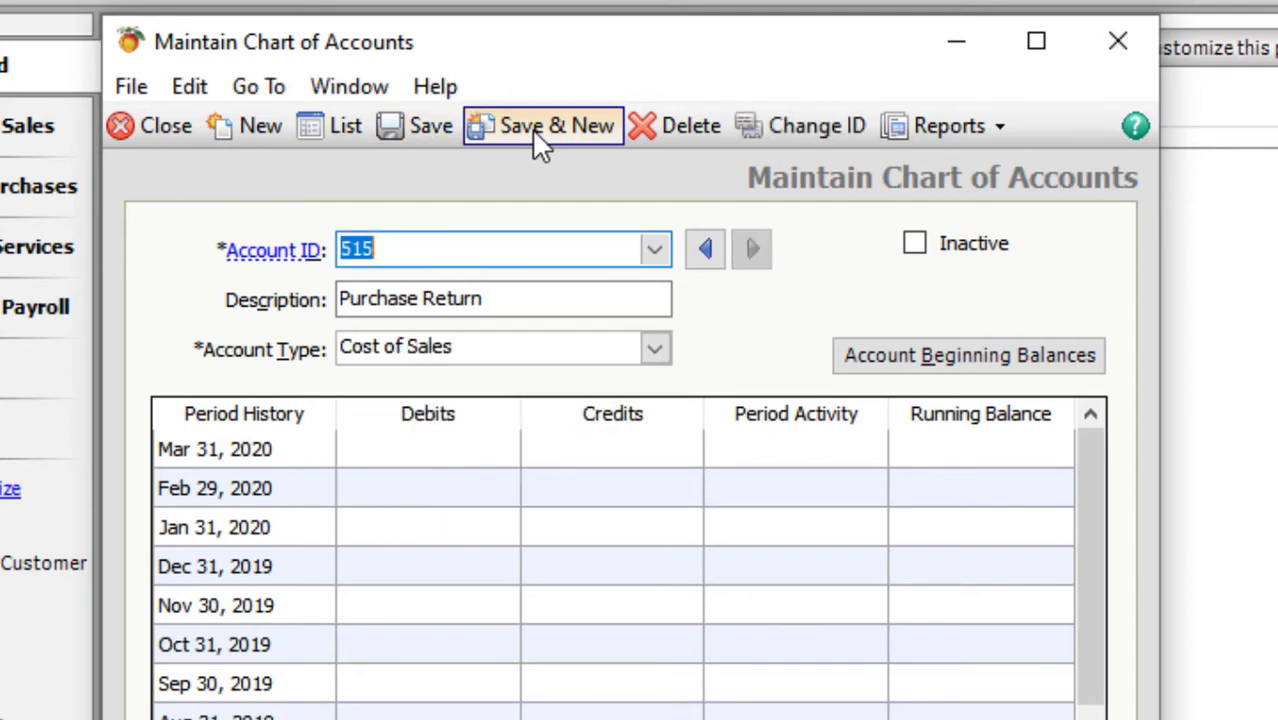
- Add account 516 Product Cost as Cost of Sales and save it
text(526)
key(BackSpace)
key(BackSpace)
text(16)
key(Tab)
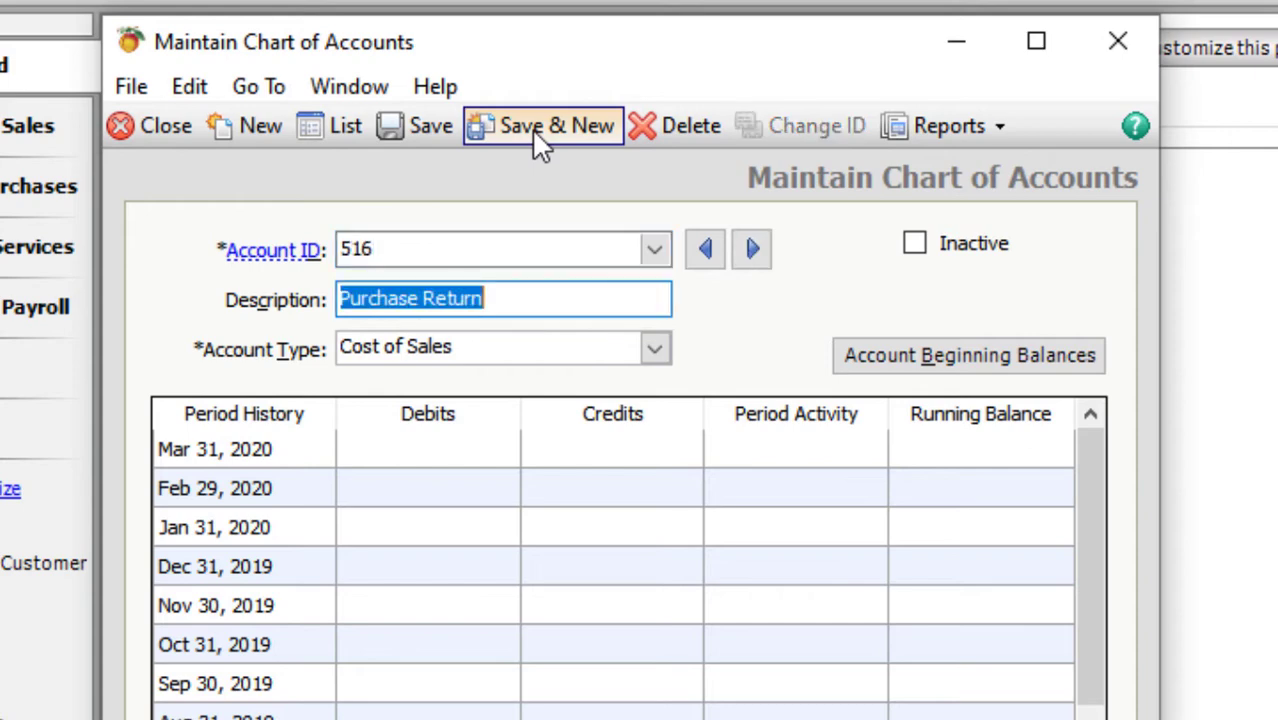
text(Pr)
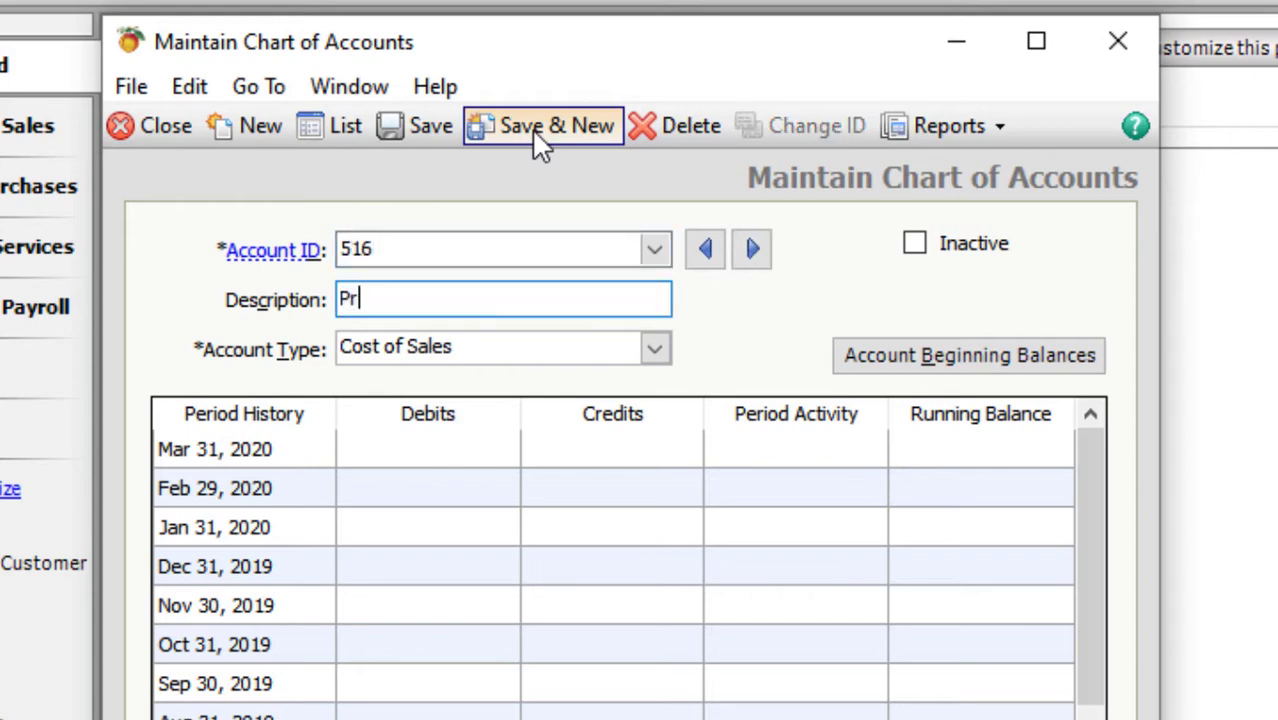
text(oduct Cps)
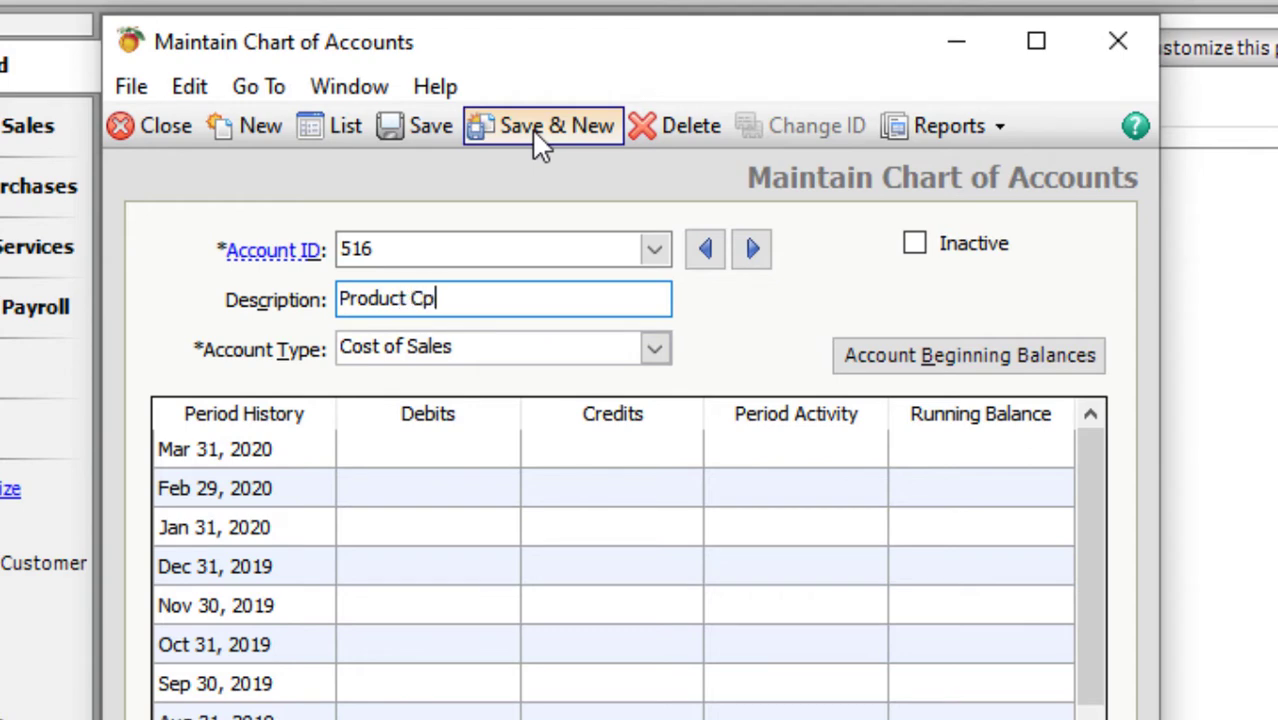
key(BackSpace)
key(BackSpace)
text(ost)
key(Tab)
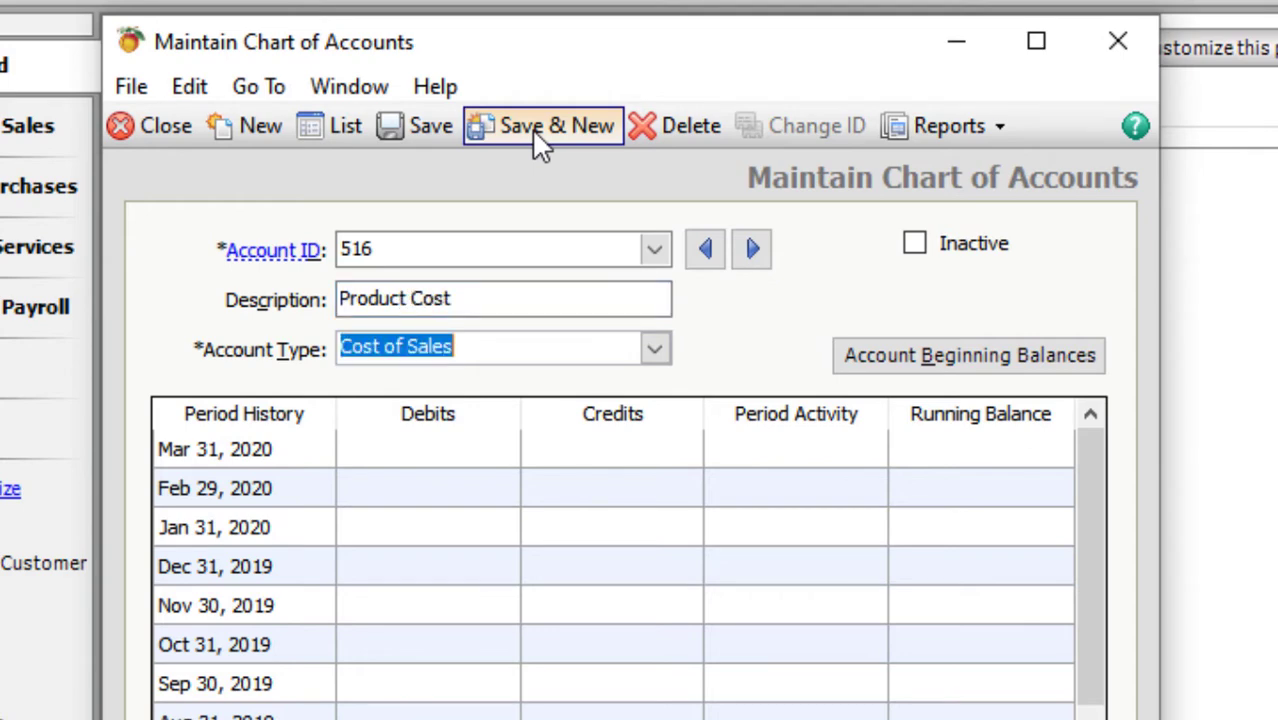
key(ctrl+s)
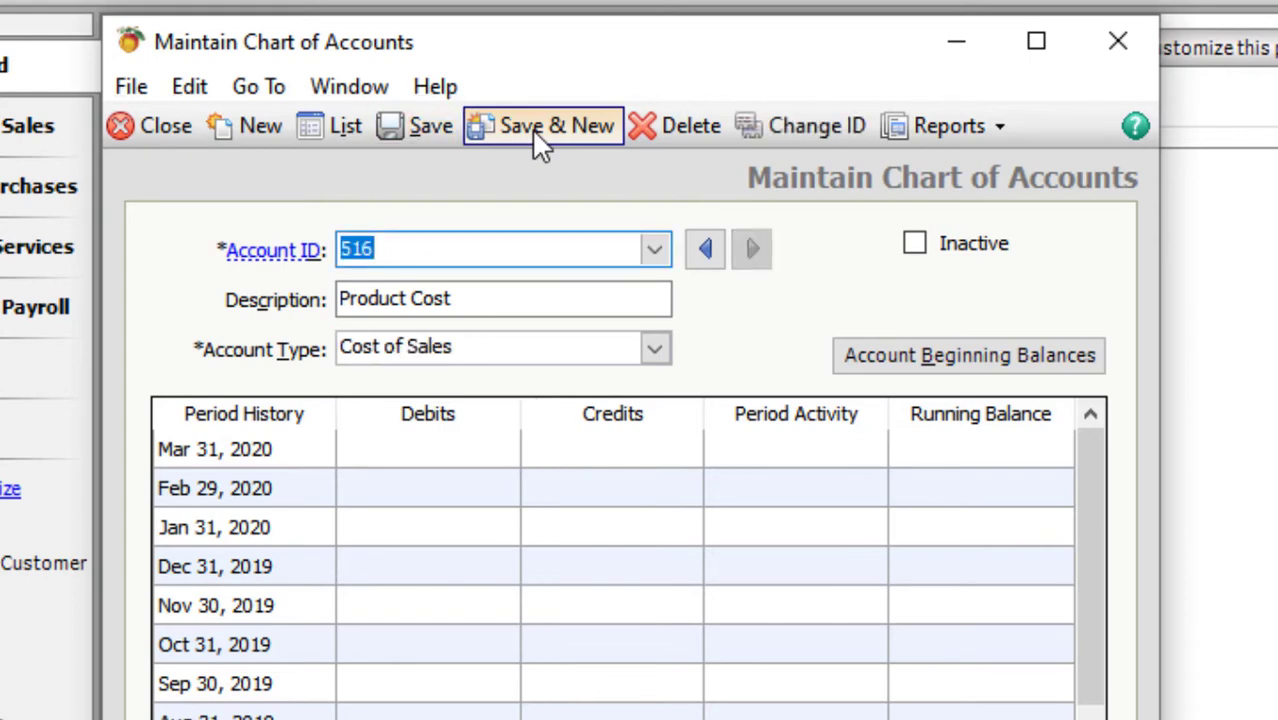
- Add account 601 with its other-expenses description and account type Expenses
text(601)
key(Tab)
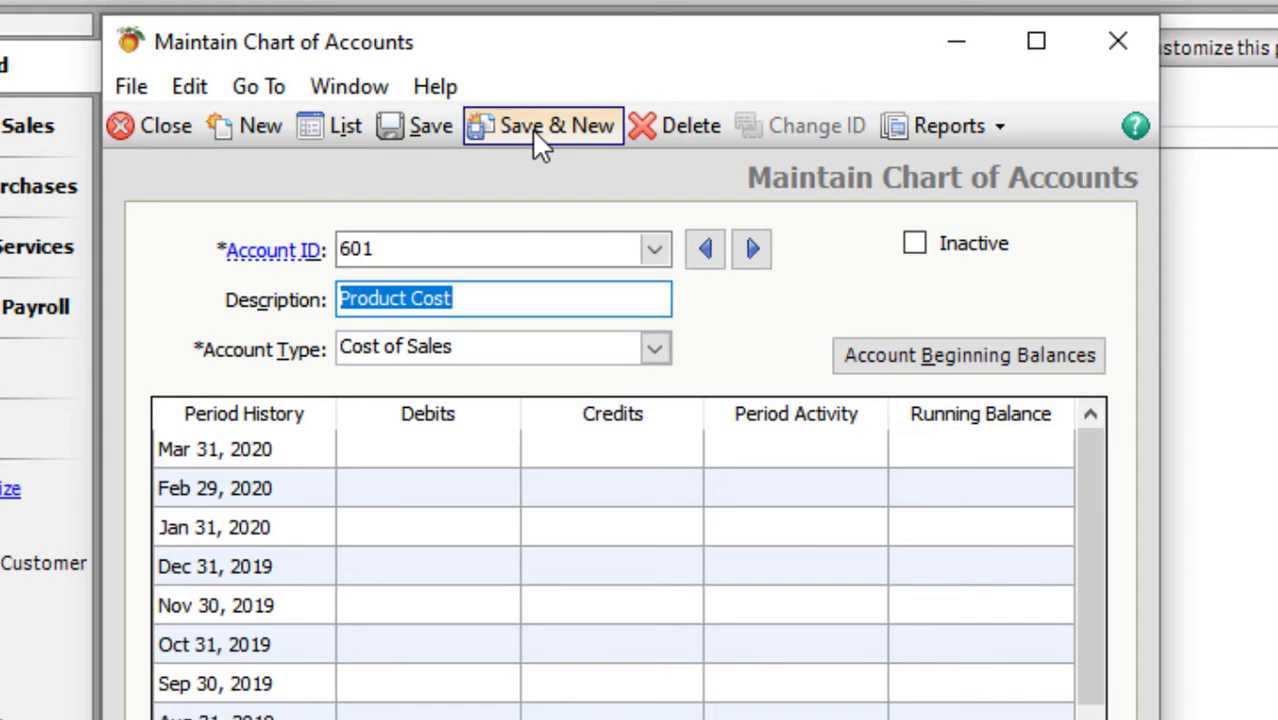
text(Other C)
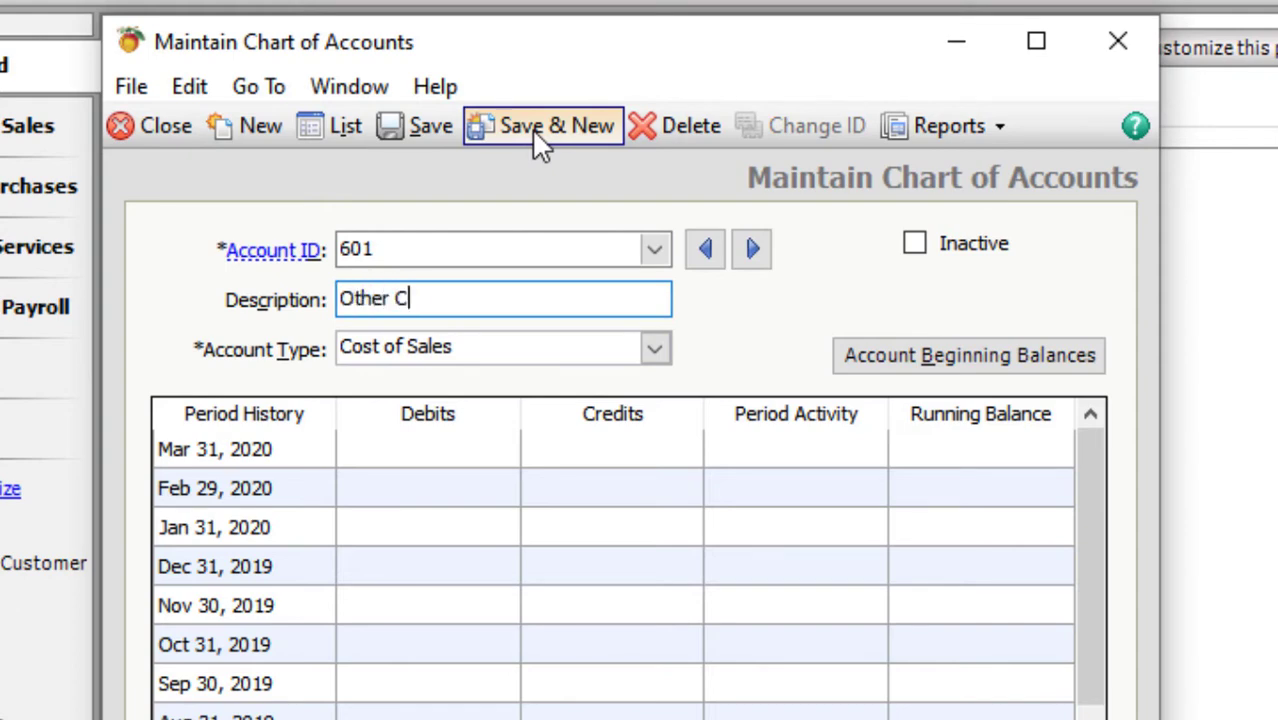
text(E)
key(BackSpace)
key(BackSpace)
text(Expenses)
key(Tab)
text(E)
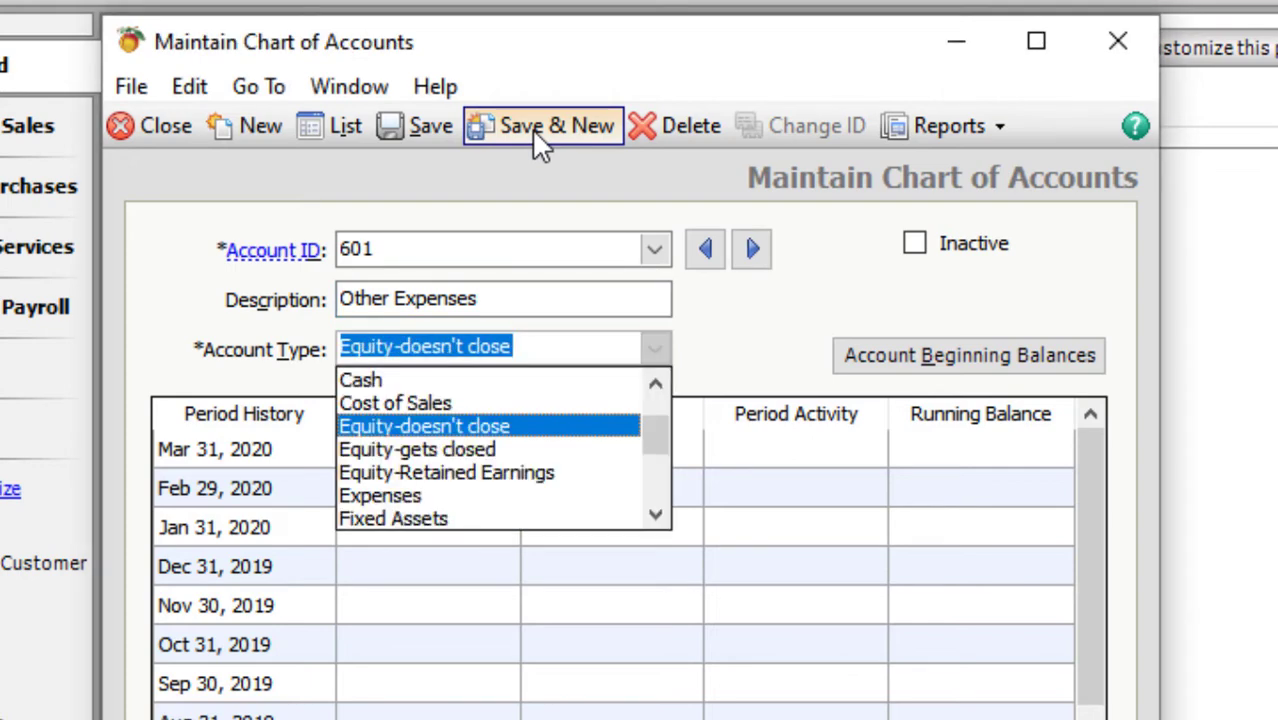
key(Down)
key(Down)
key(Down)
key(Return)
key(ctrl+s)
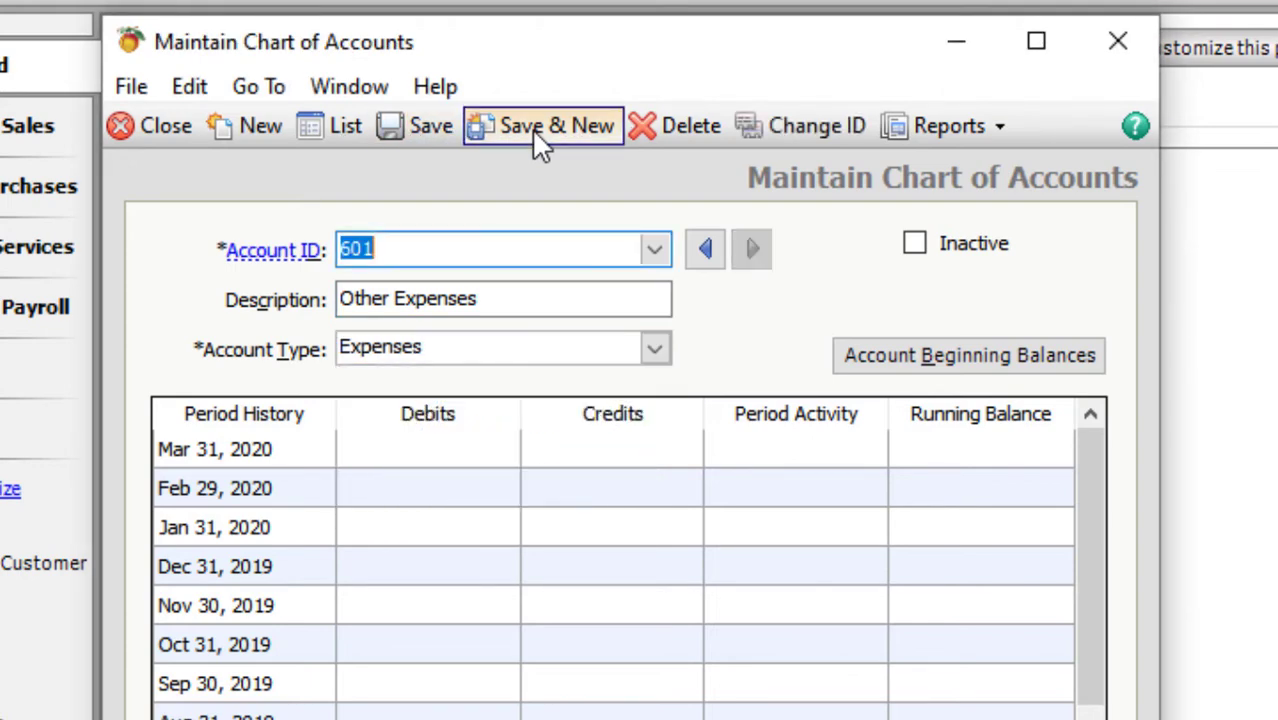
- Add account 602 'Rent Expenses' and save it
text(602)
key(Tab)
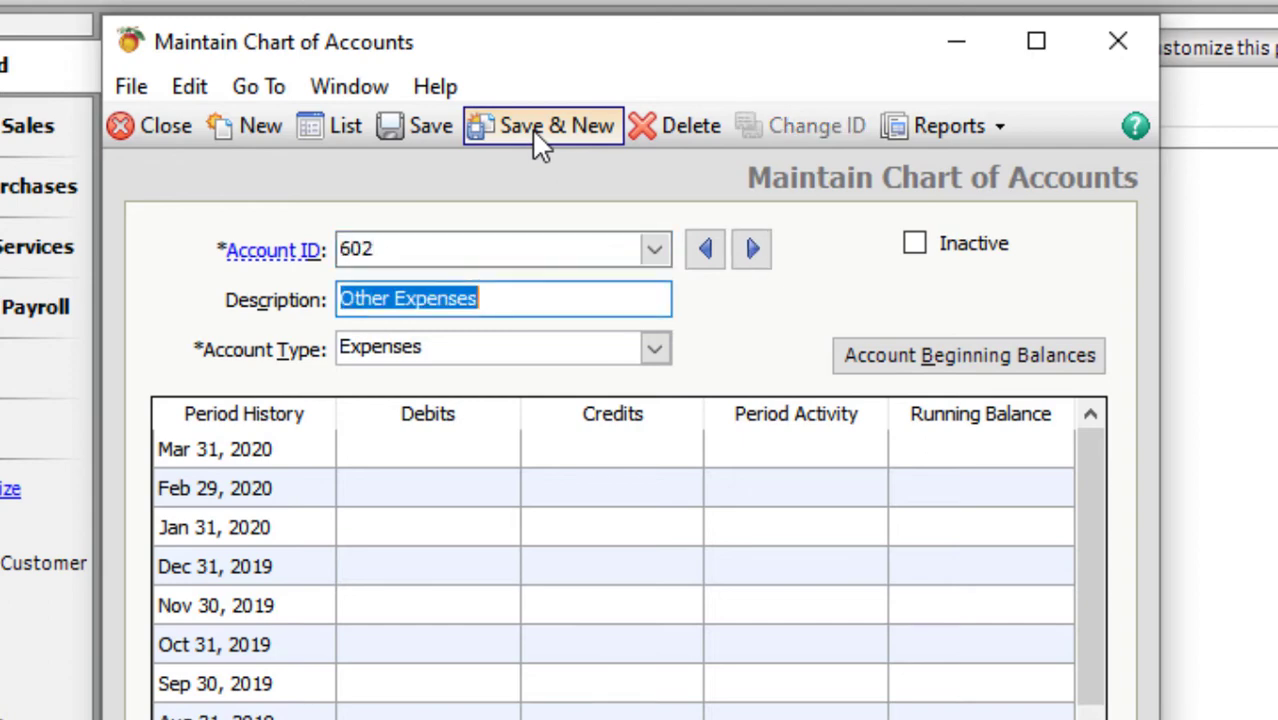
text(Rent )
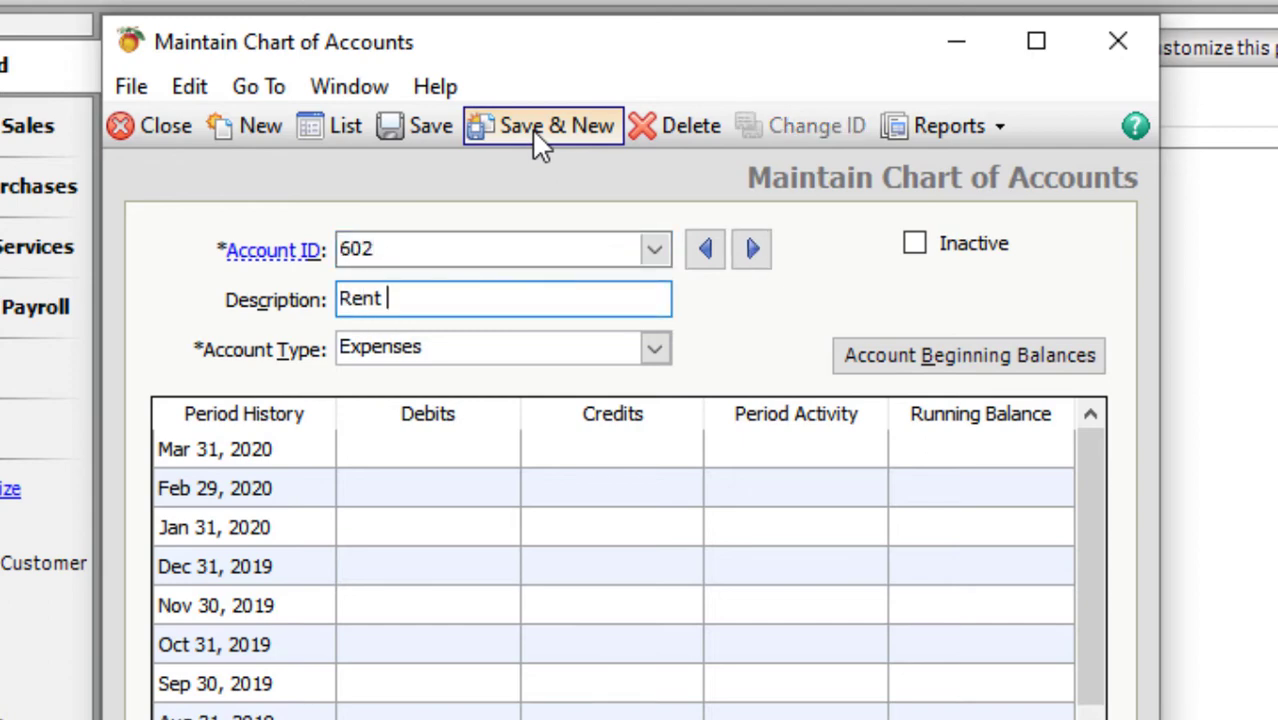
text(Expenses)
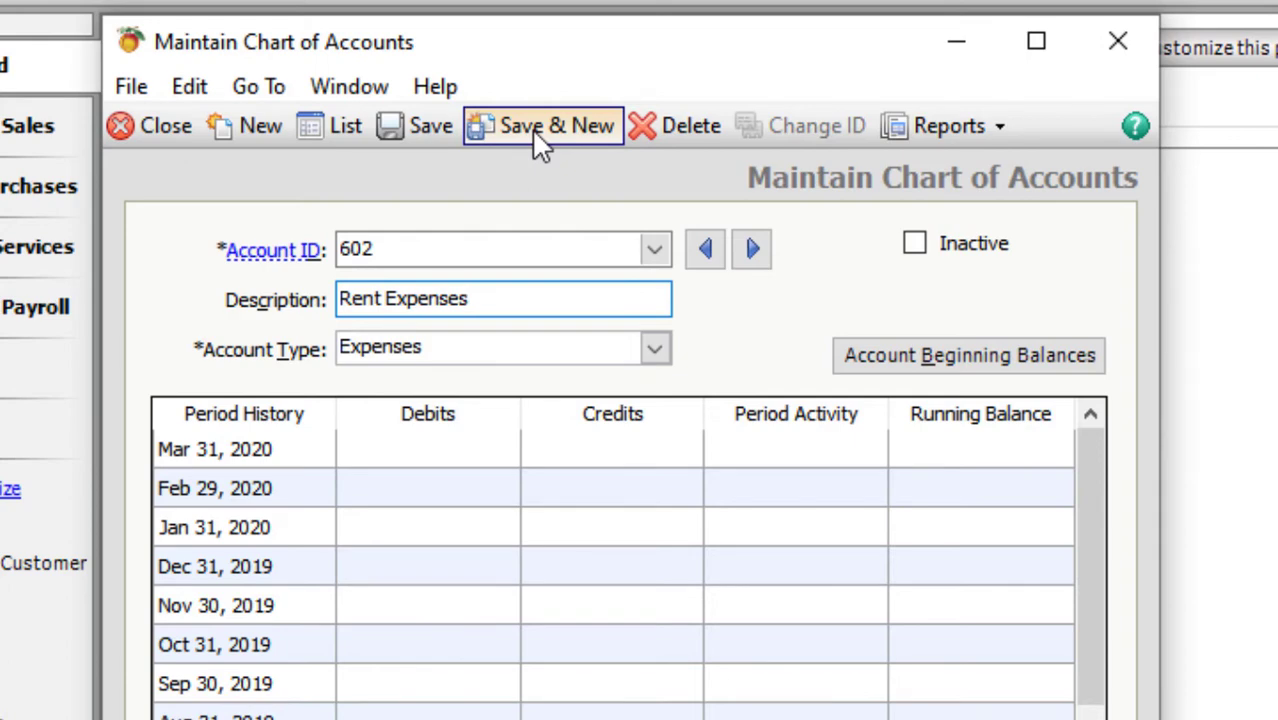
click(540, 127)
- Add account 603 'Salaries Expenses' and save it
text(6)
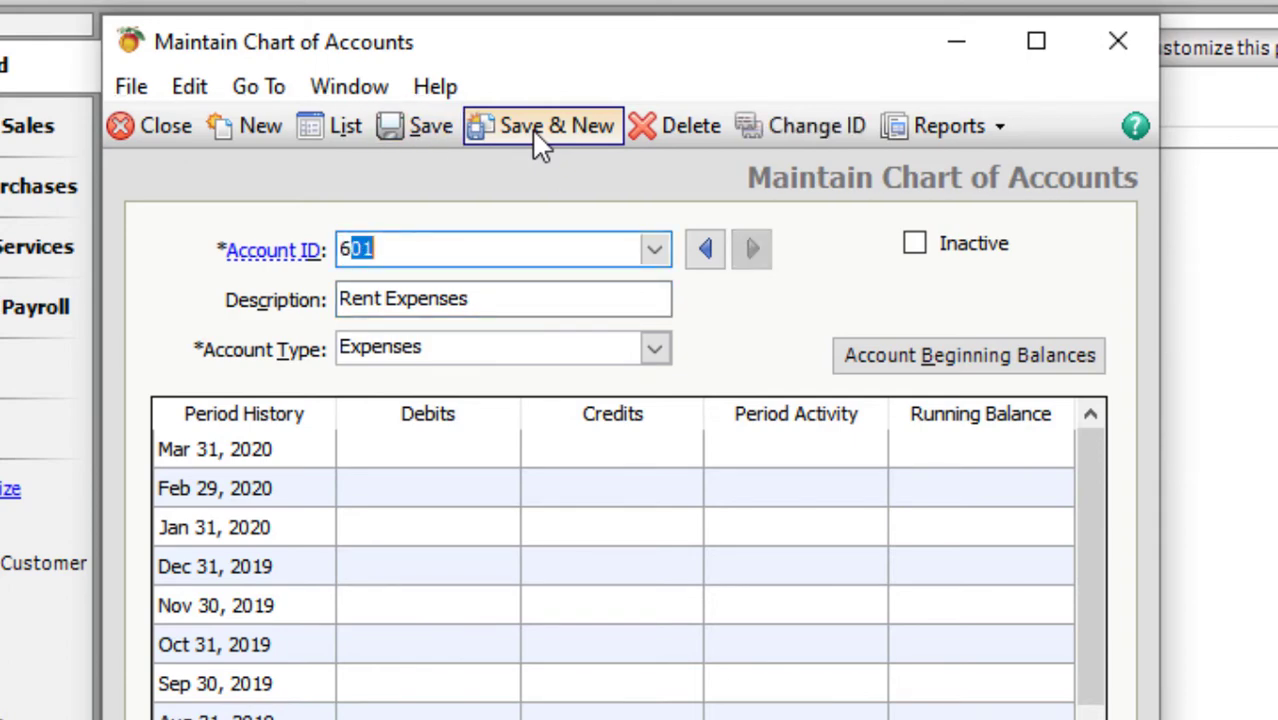
text(03)
key(Tab)
text(Salaried)
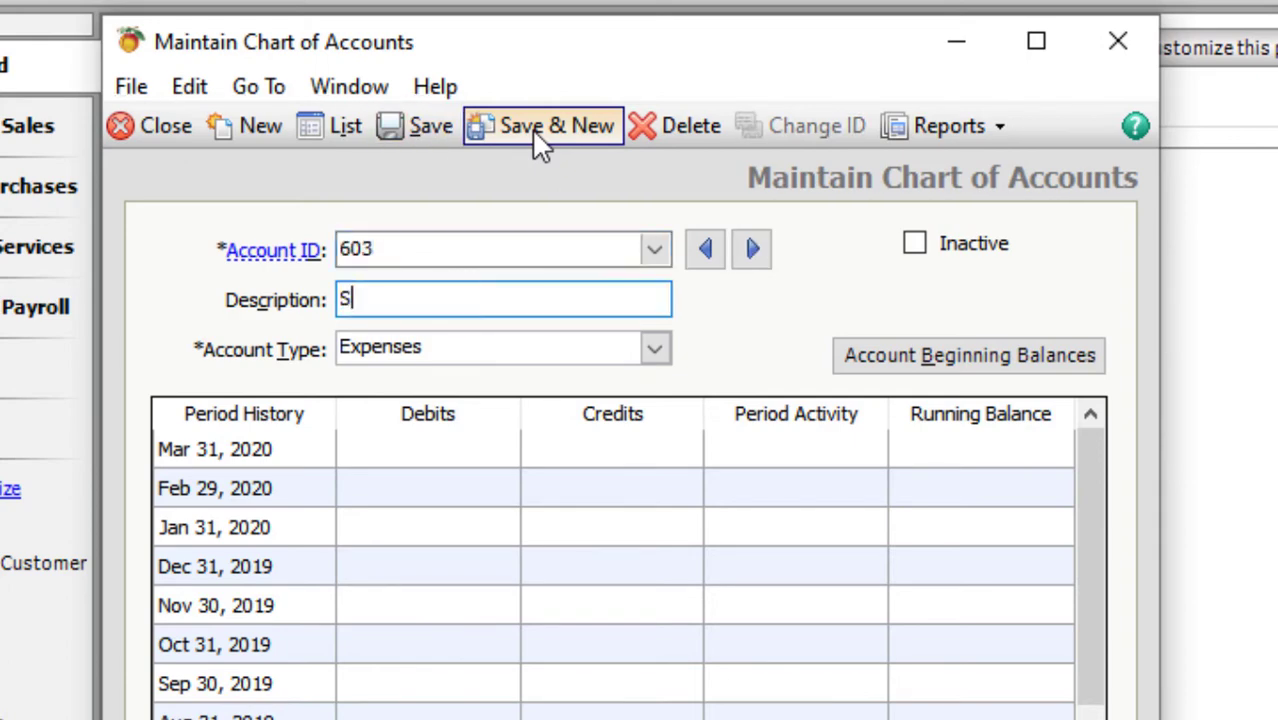
key(BackSpace)
key(BackSpace)
text(s Expenses)
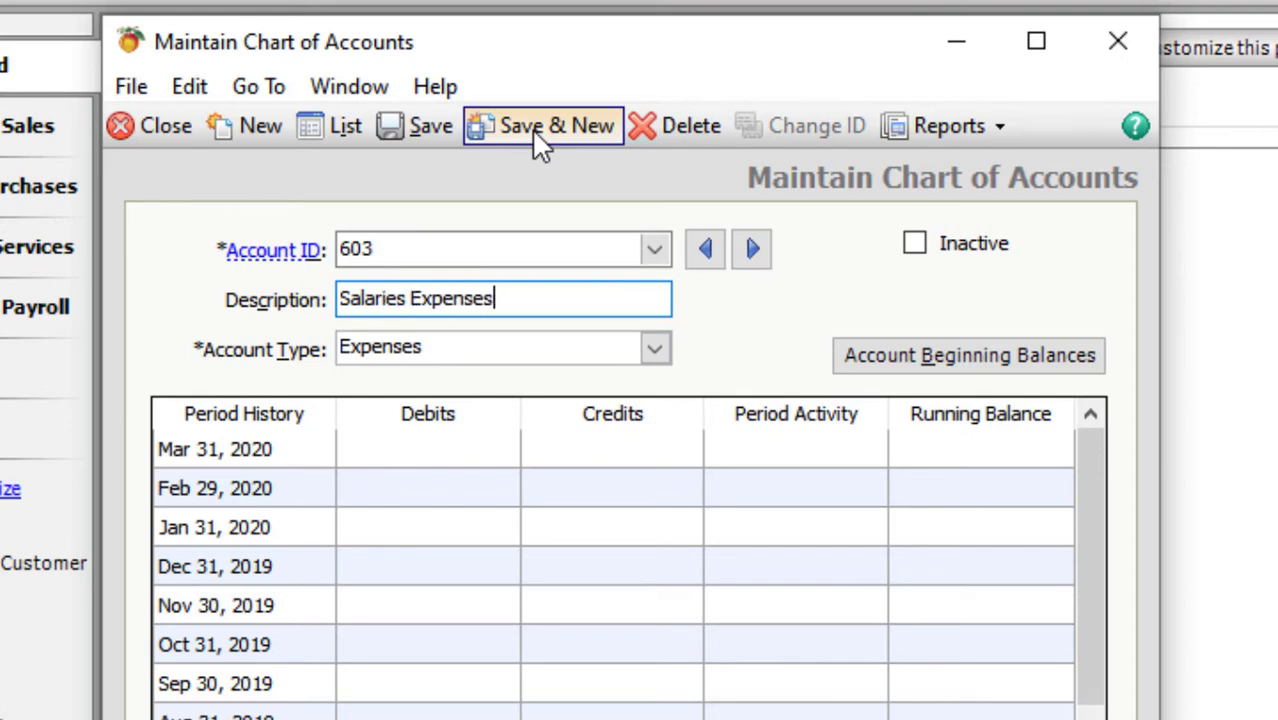
key(Tab)
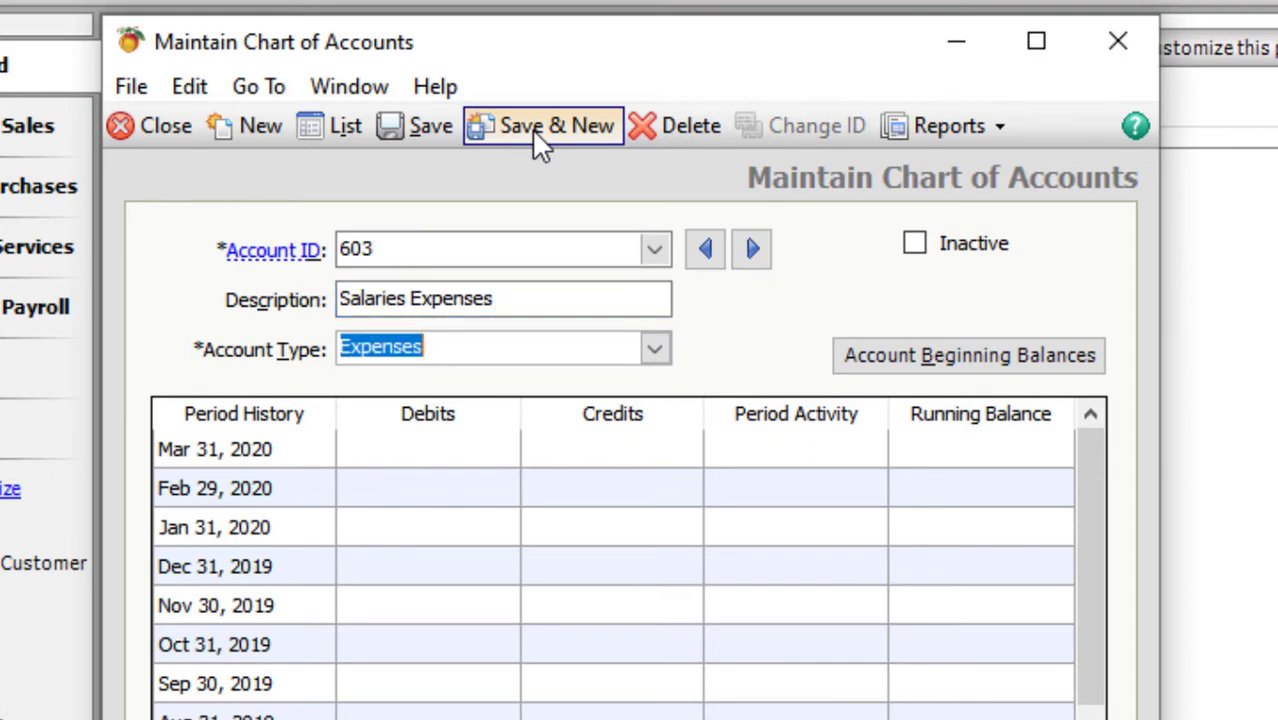
key(ctrl+s)
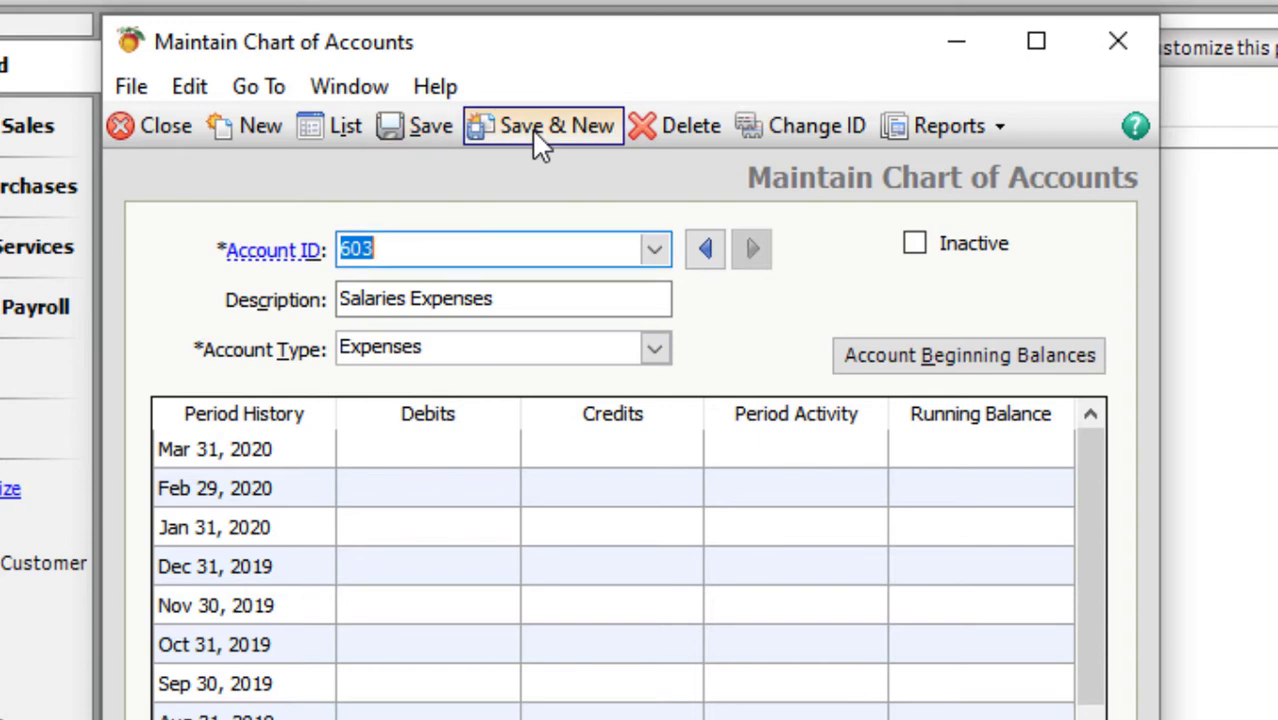
- Add account 604 'MISC. Expenses' and save it
text(604)
key(Tab)
text(MISC)
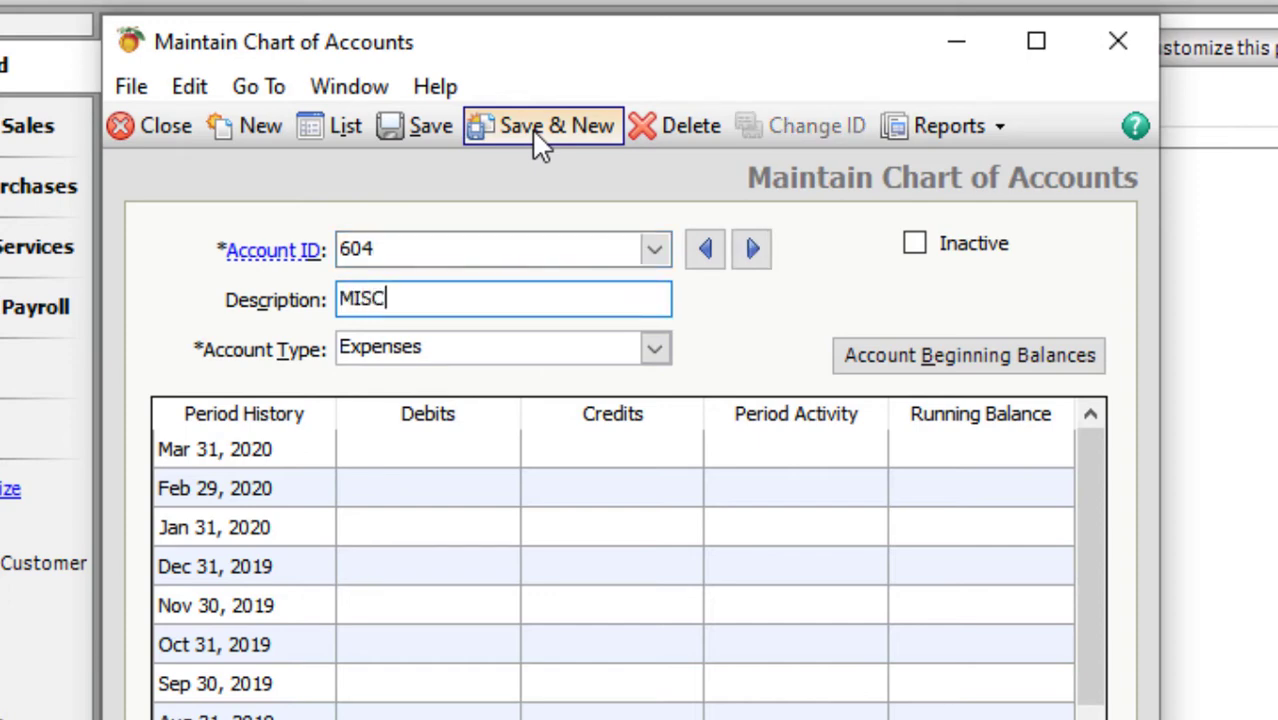
text(. Expenses)
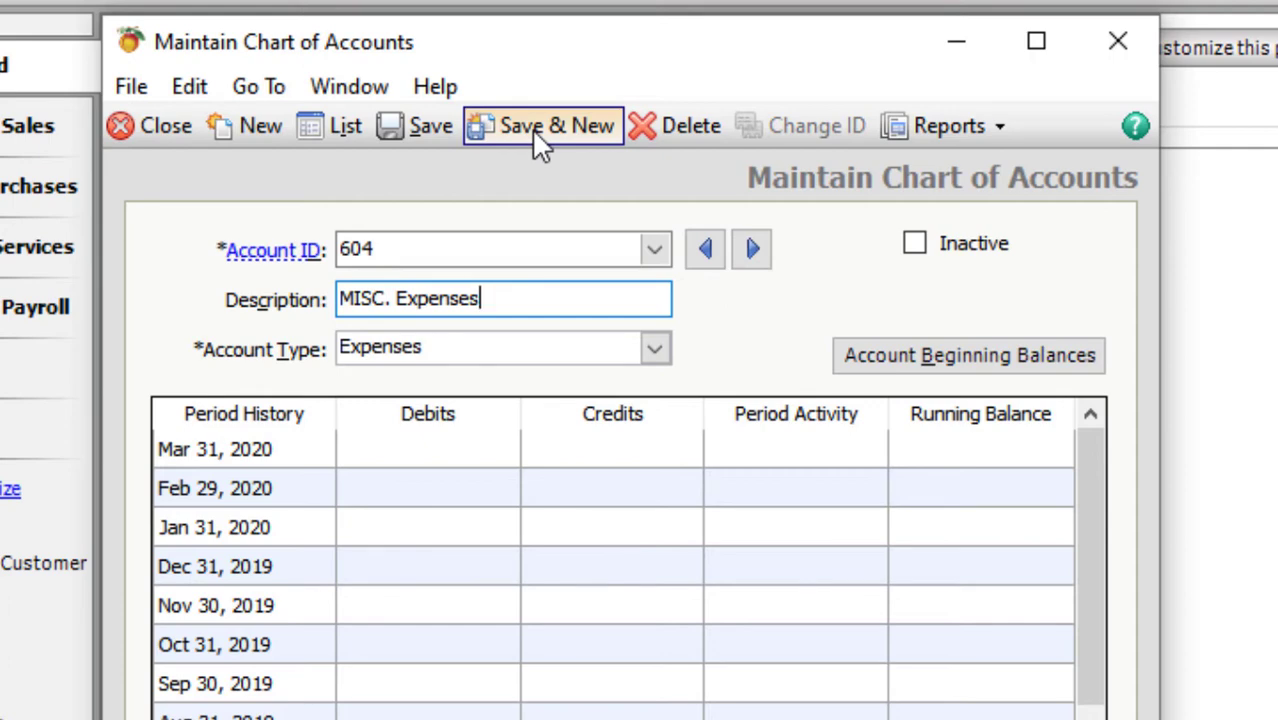
key(Tab)
key(ctrl+s)
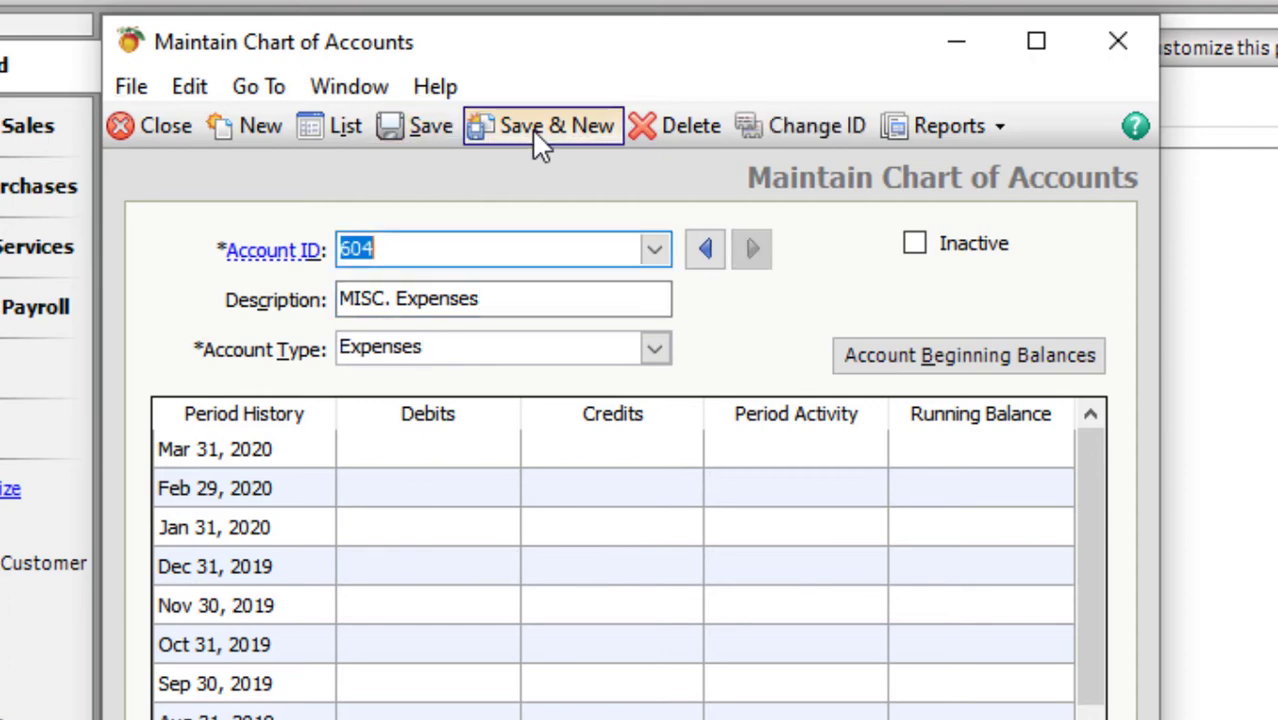
- Add account 605 'Income Tax Expenses' and save it
text(605)
key(Tab)
text(I)
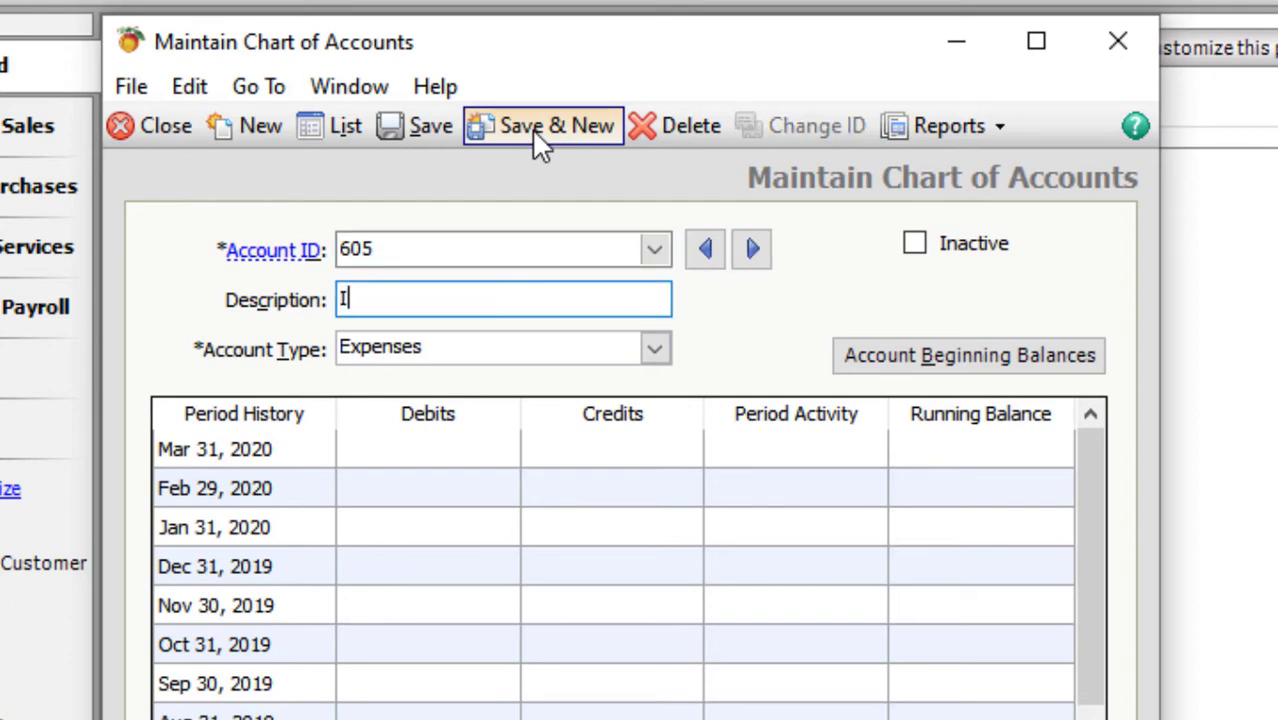
text(ncome Tax)
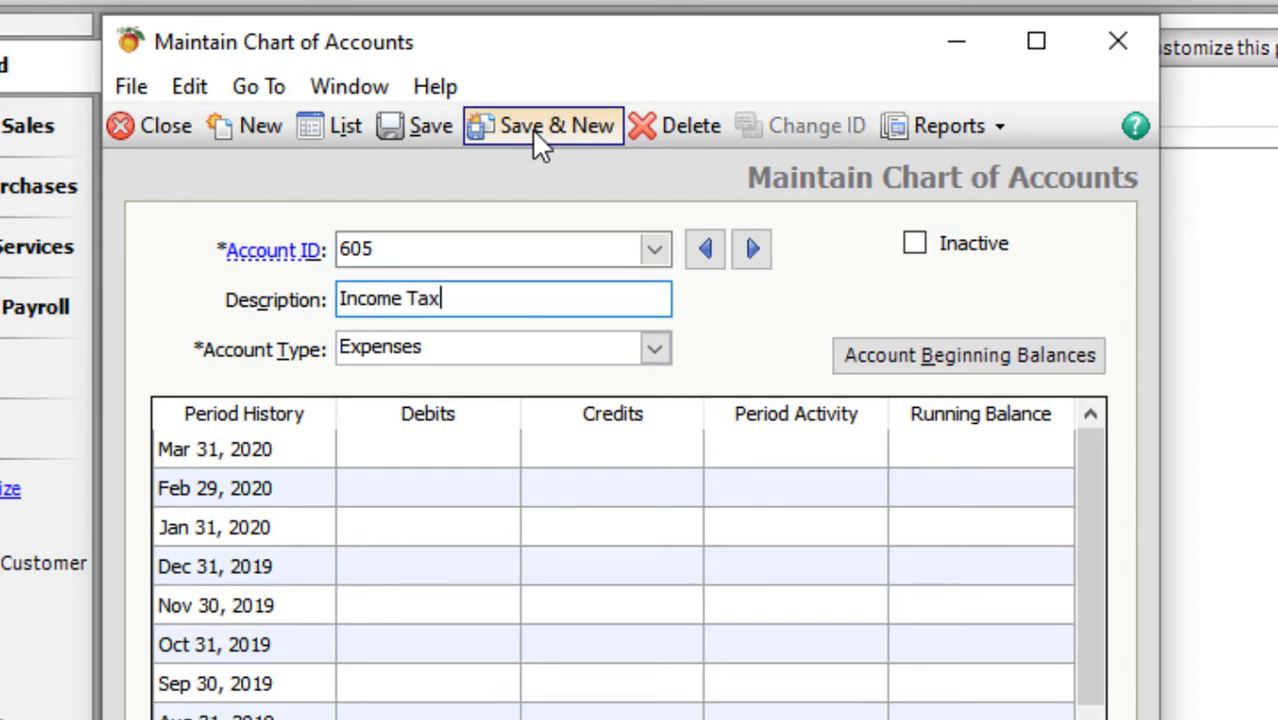
text( Expenses)
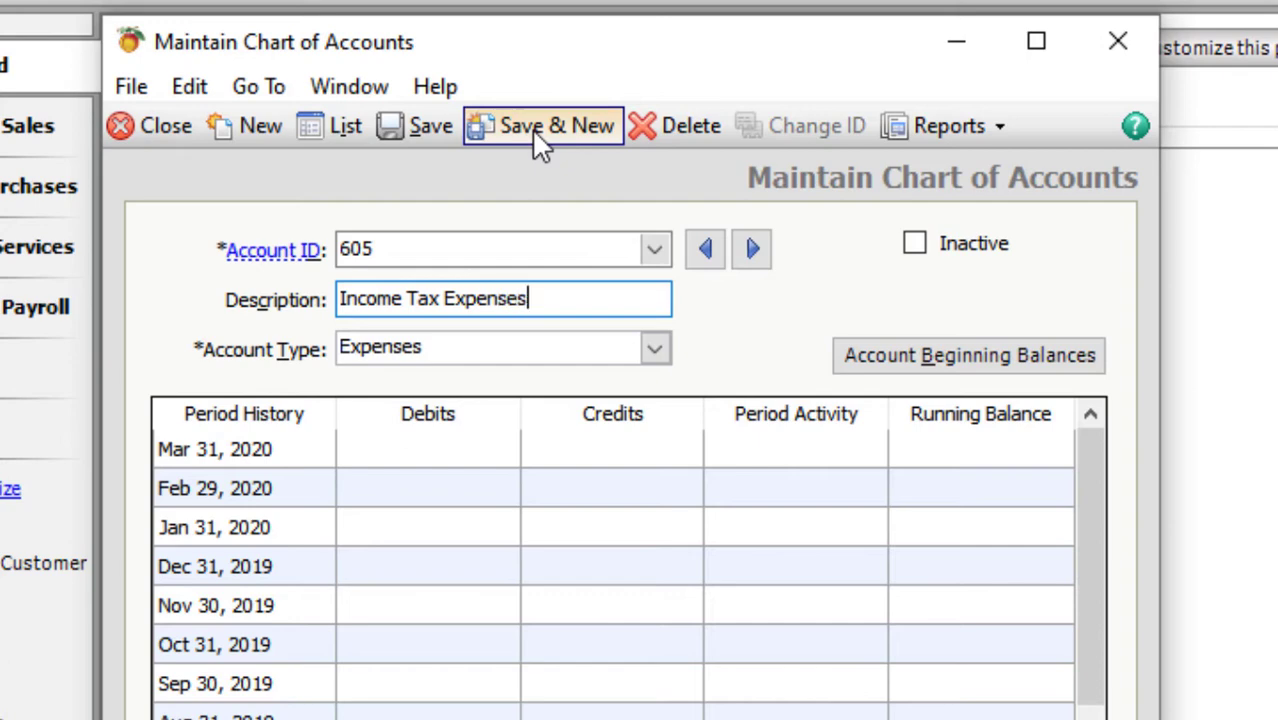
key(Tab)
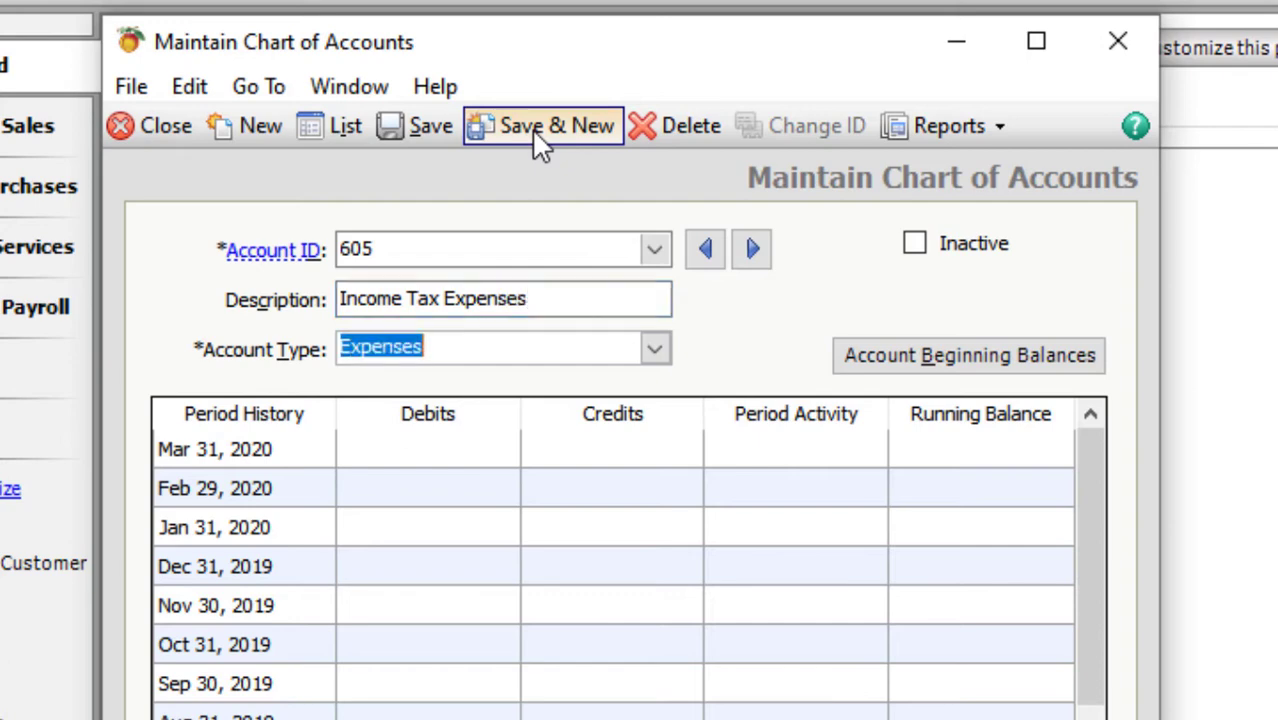
click(540, 143)
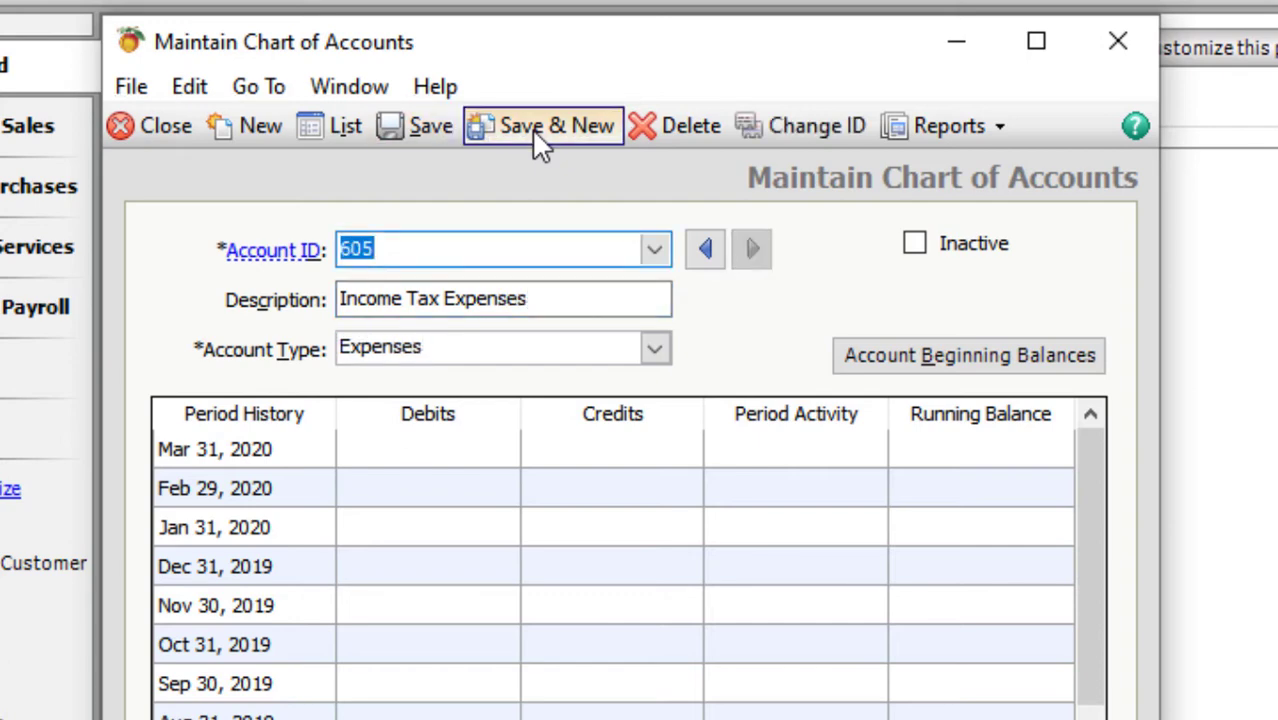
- Add account 606 'Utility Expenses' and save it
text(606)
key(Tab)
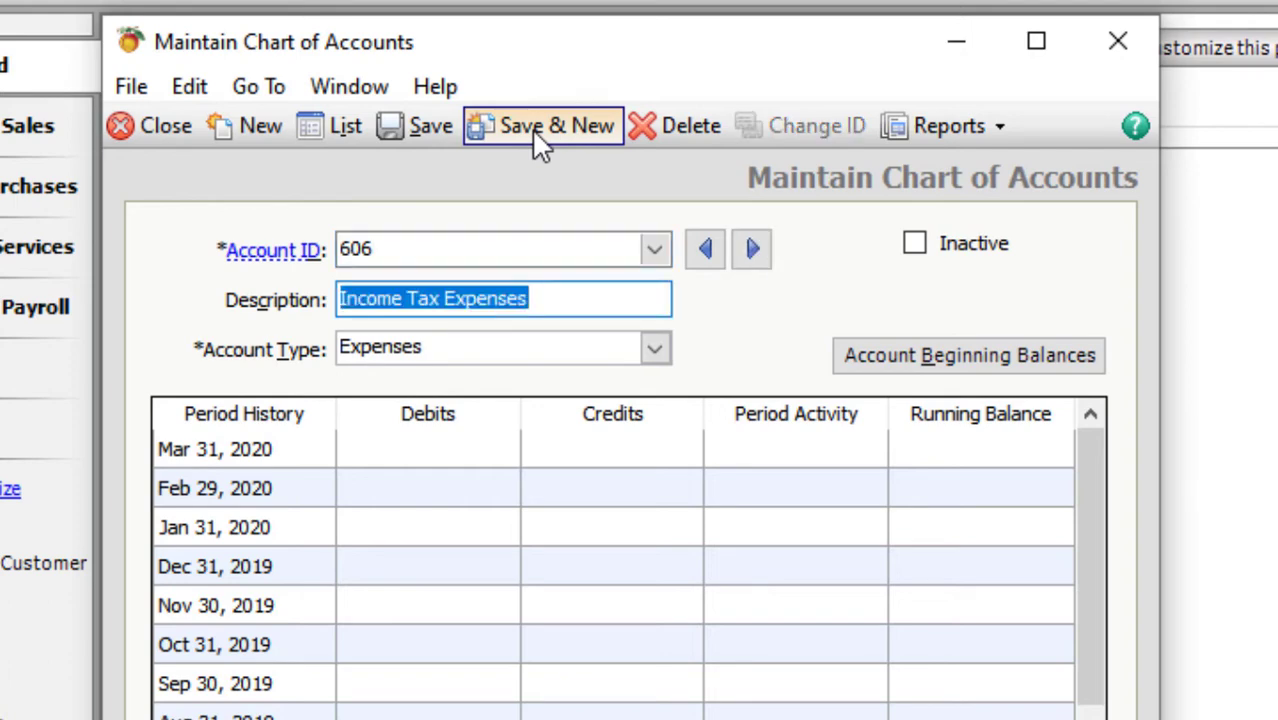
text(Utility)
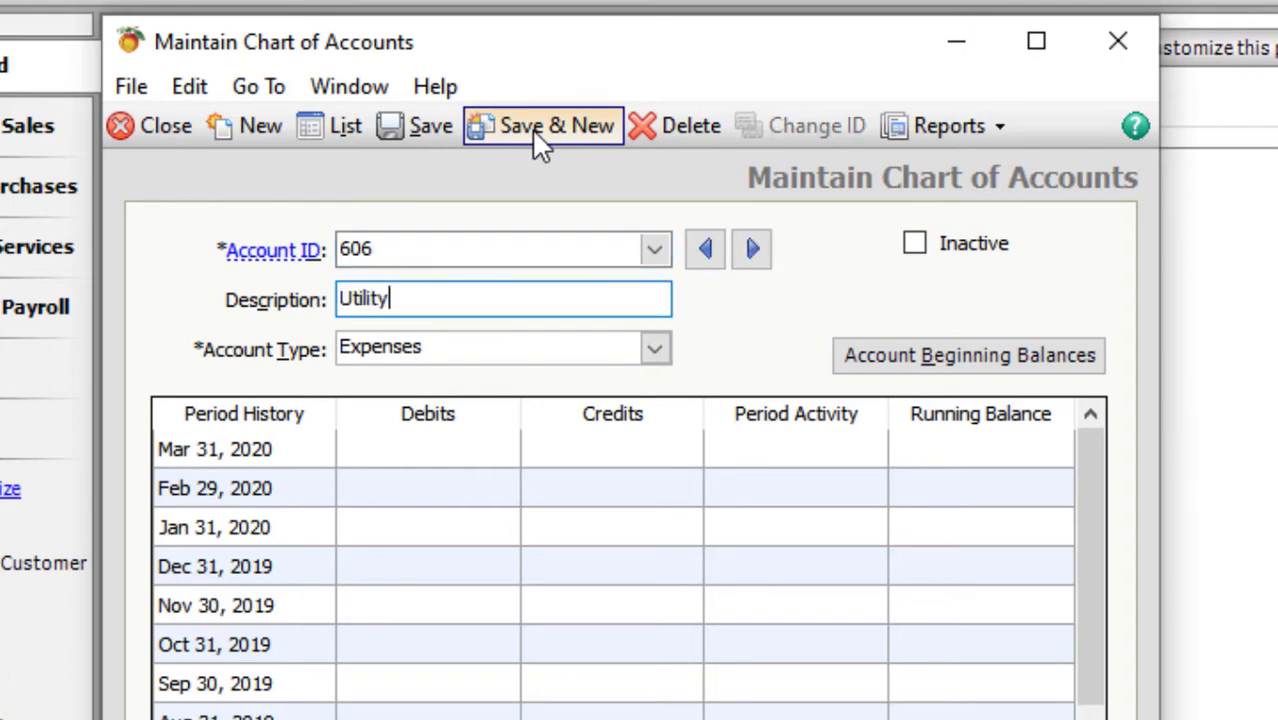
text( Expenses)
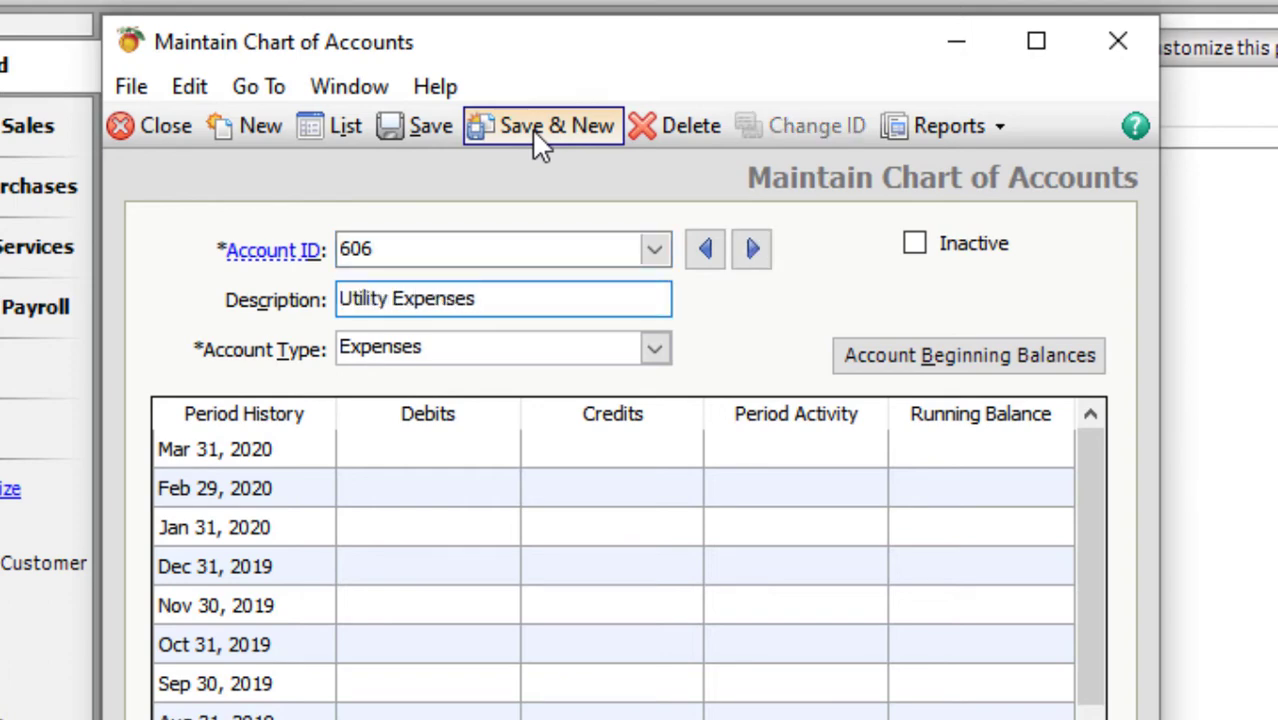
key(ctrl+s)
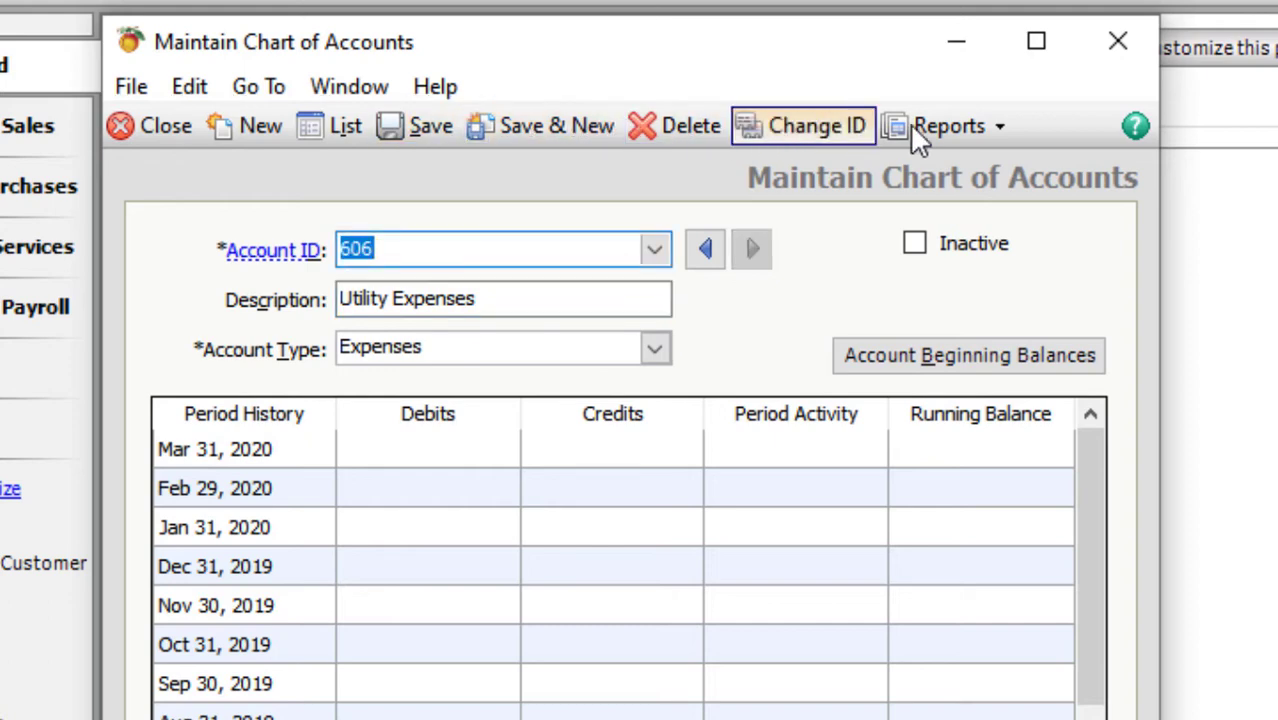
- Open the Chart of Accounts report and copy it into a new Excel workbook
click(973, 122)
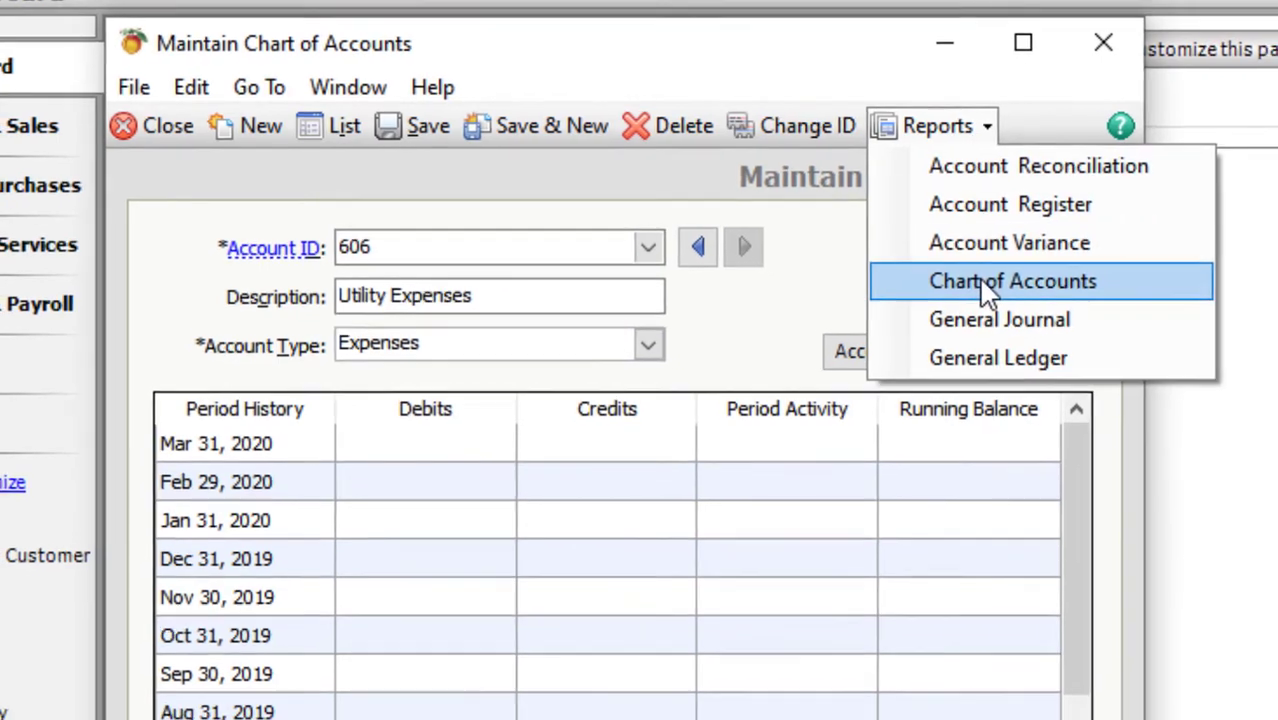
click(985, 281)
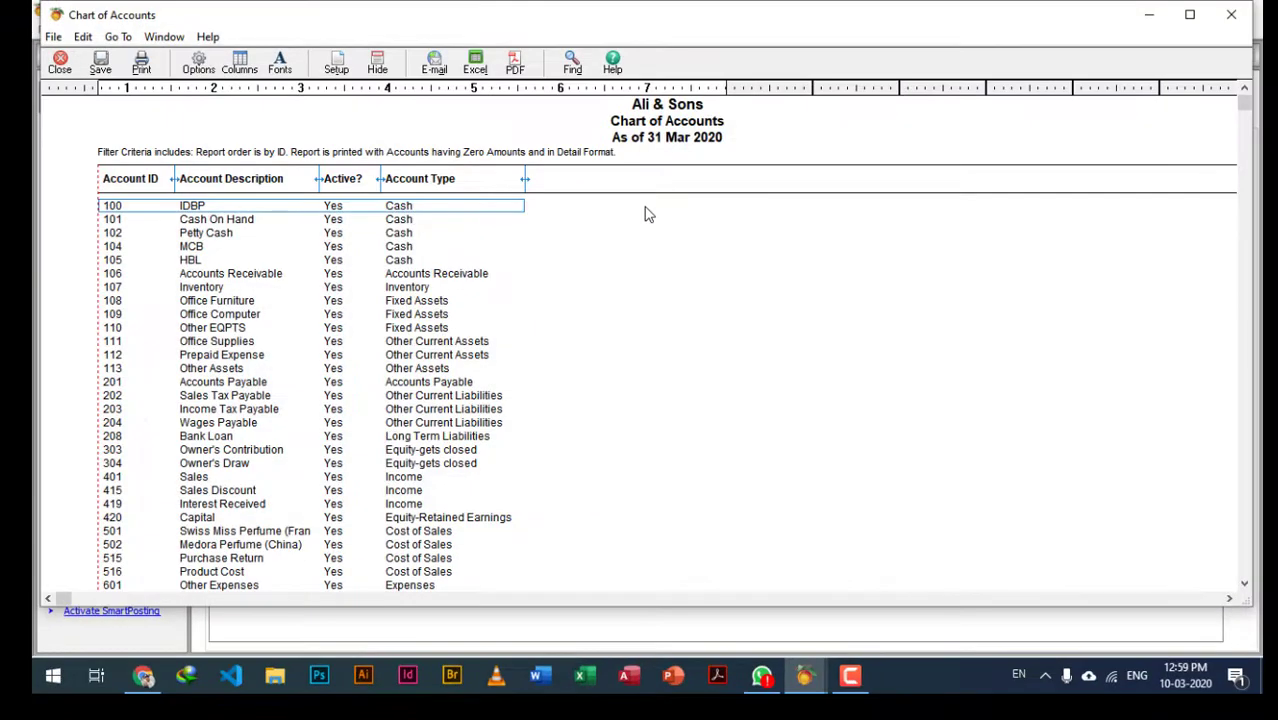
scroll(648, 212, down, 4)
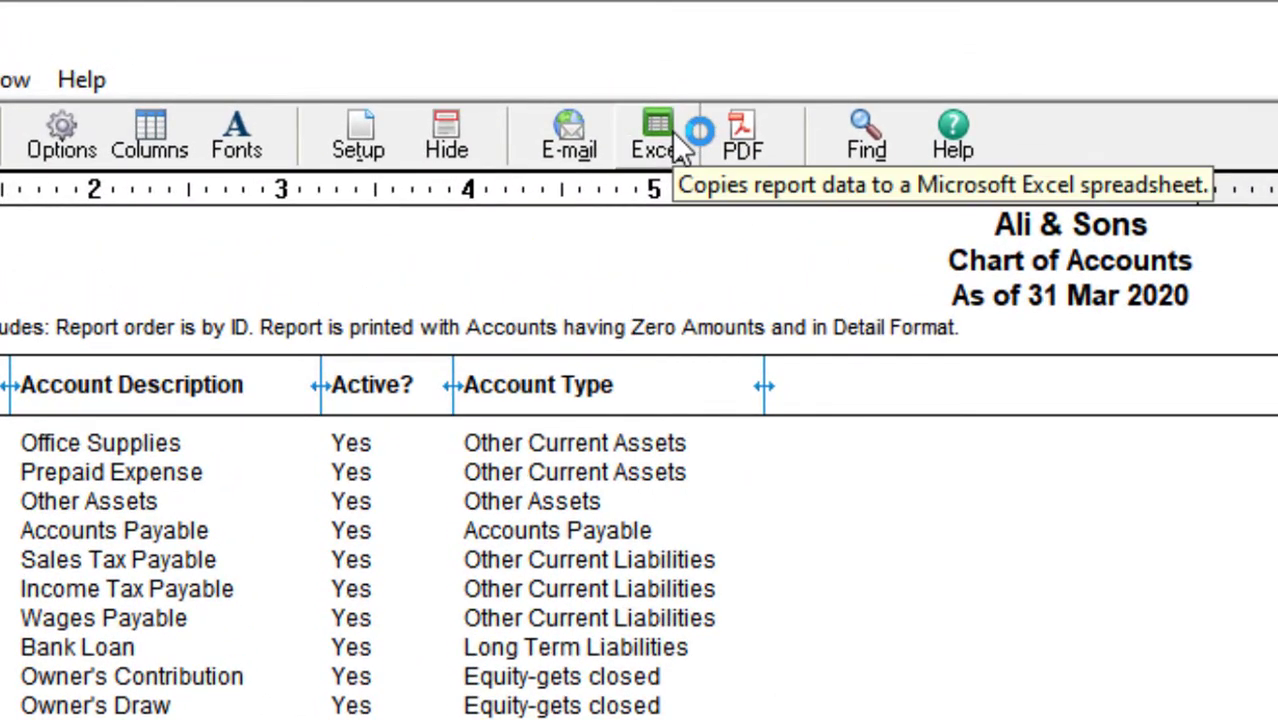
click(638, 122)
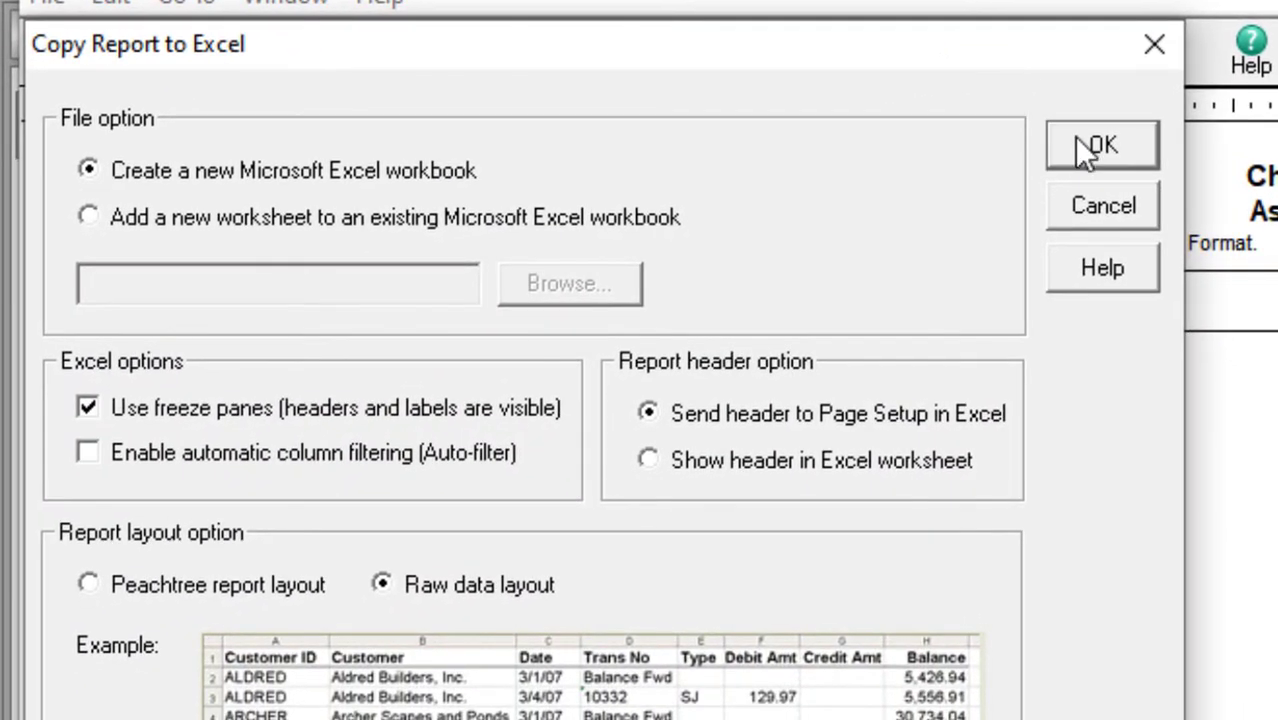
click(1076, 138)
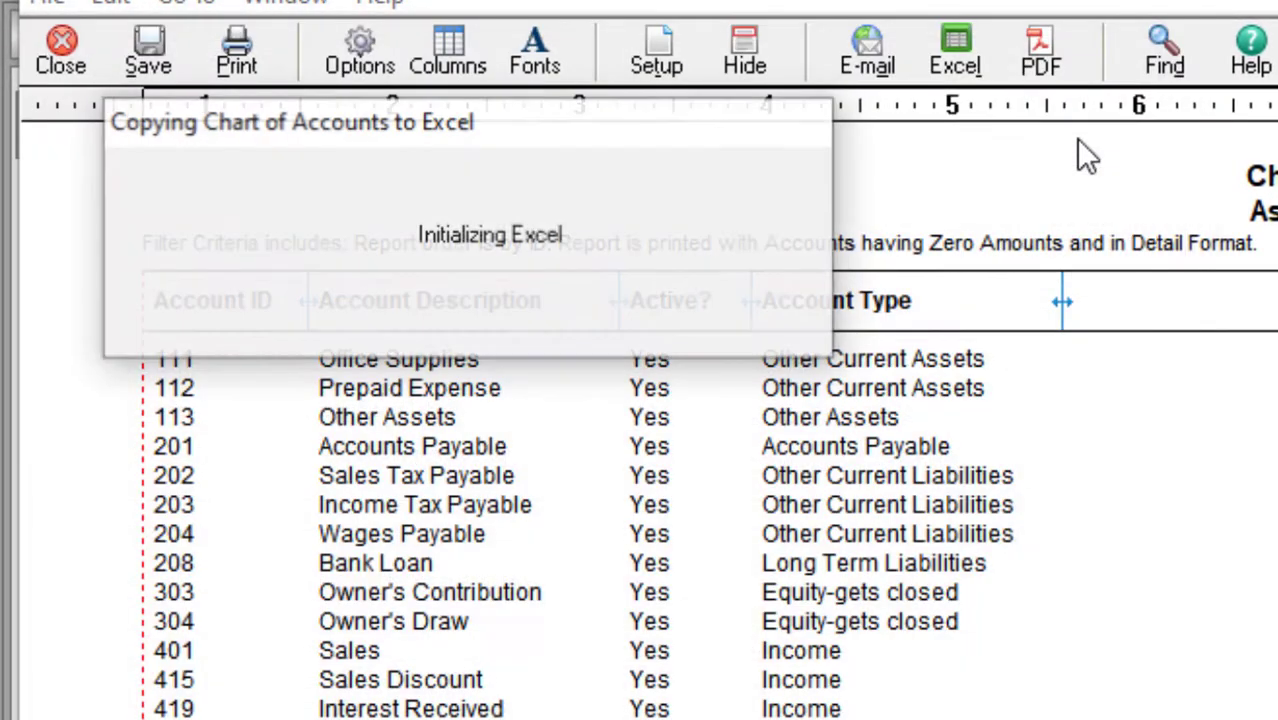
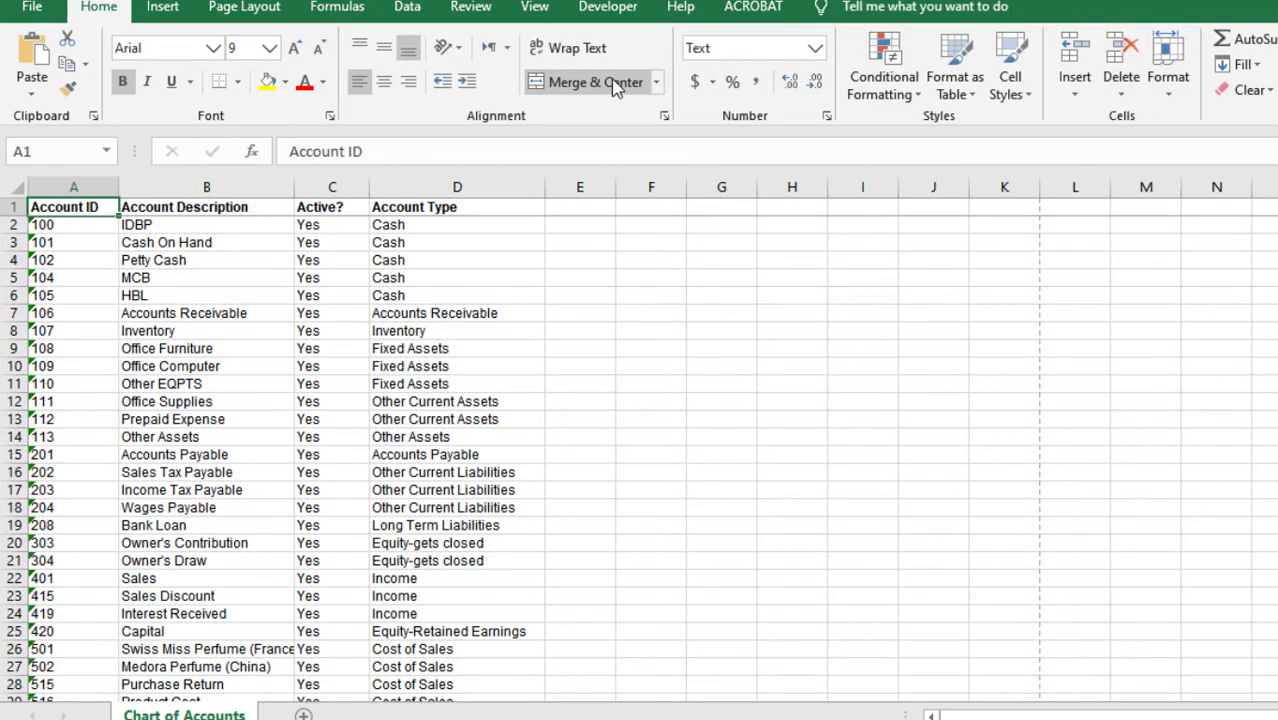
- Print the Chart of Accounts sheet fitted on one page, then close the Excel workbook
key(ctrl+p)
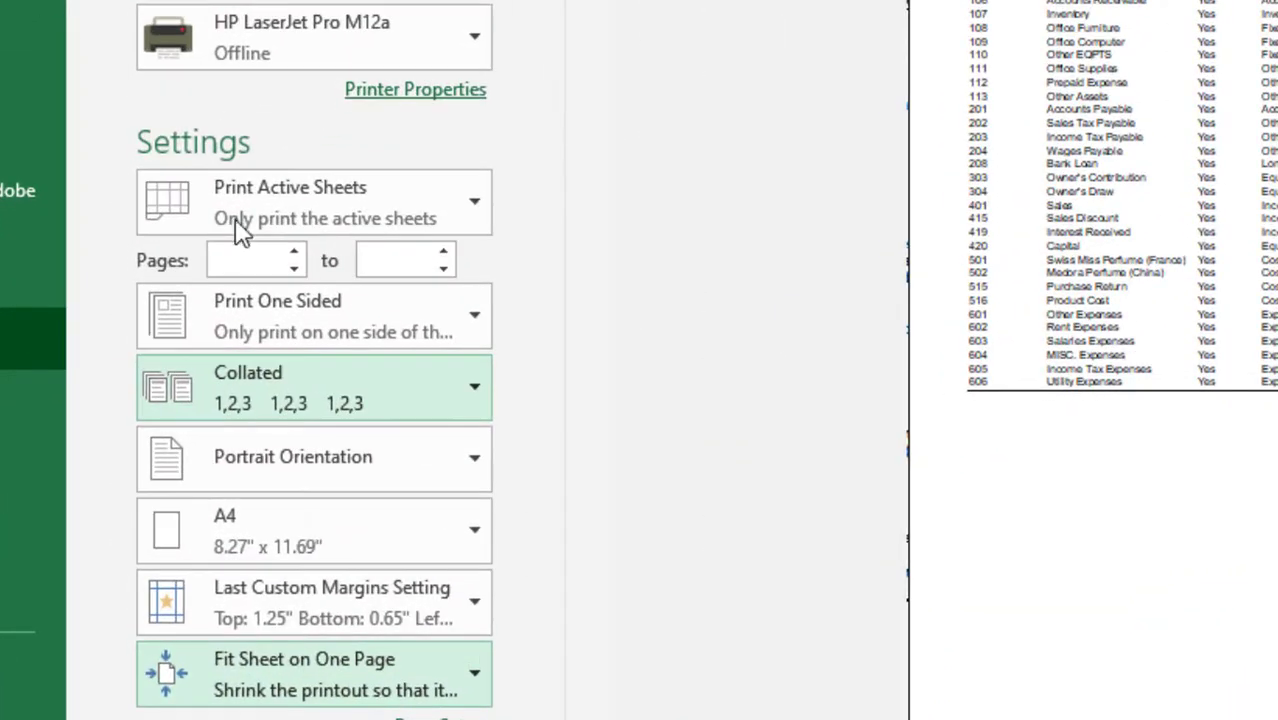
key(Return)
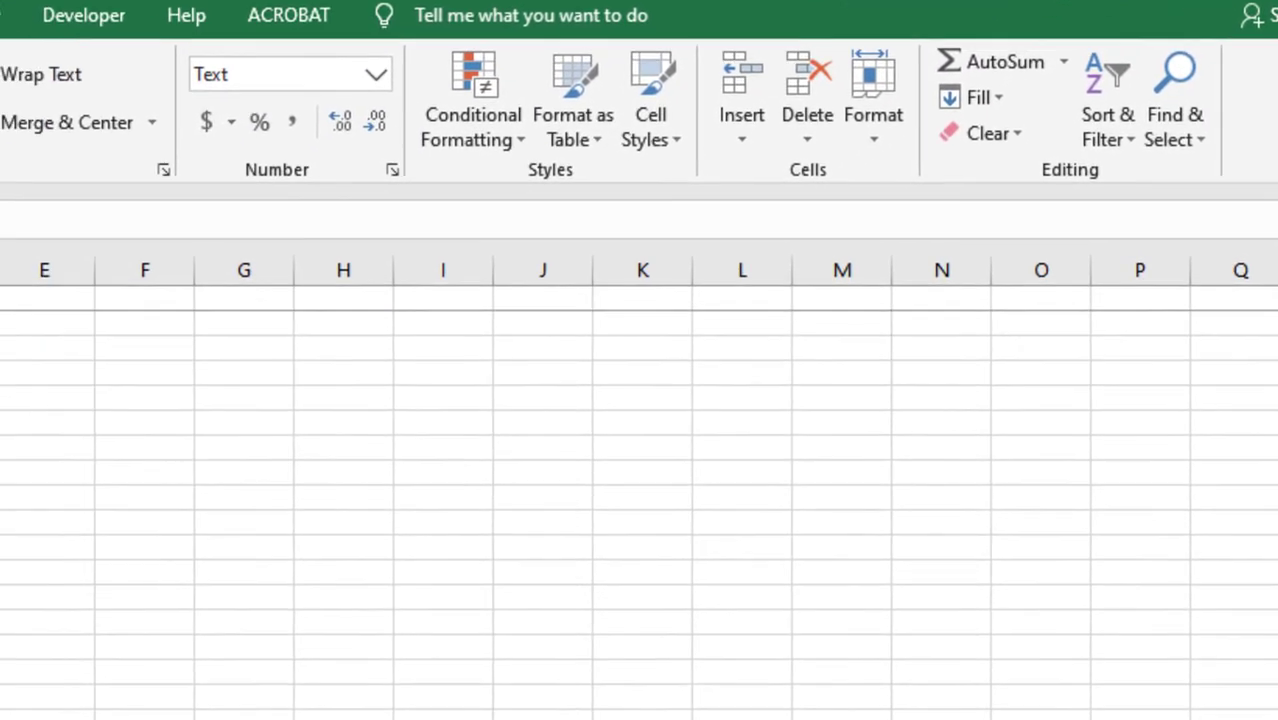
click(1175, 52)
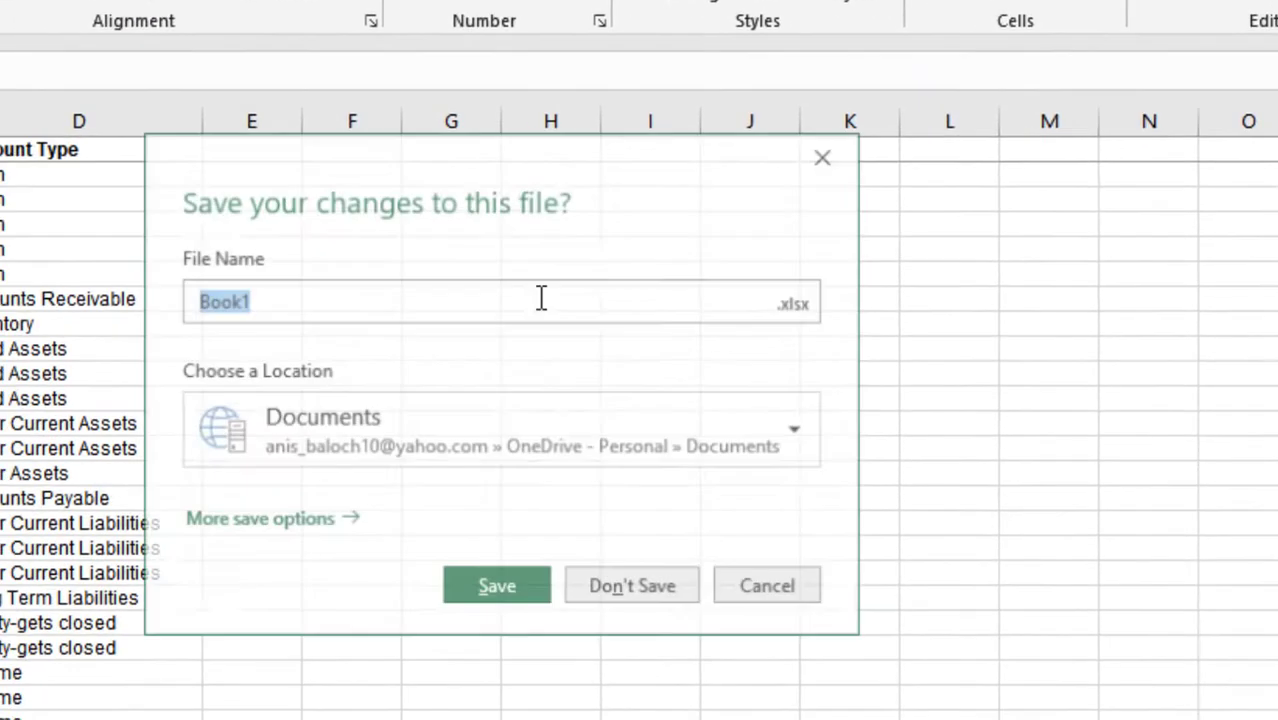
- Discard the Excel workbook without saving, close the Chart of Accounts report, and start Account Beginning Balances
click(607, 604)
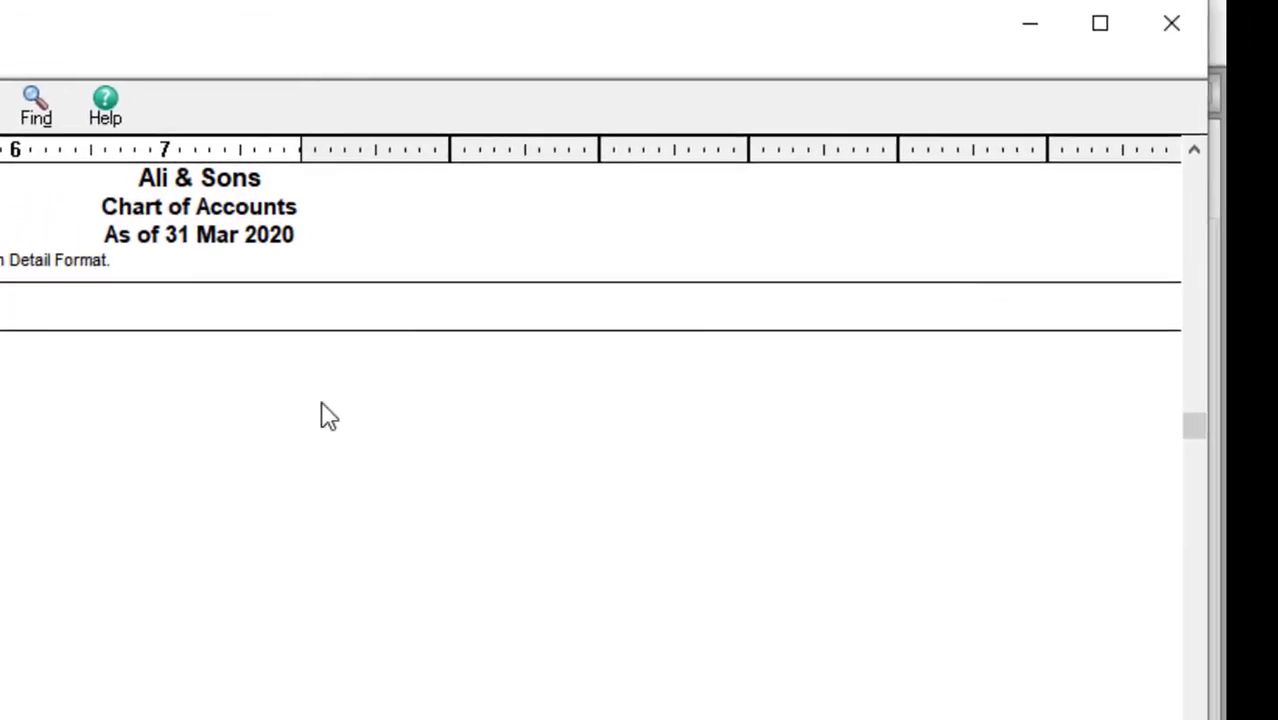
click(1221, 24)
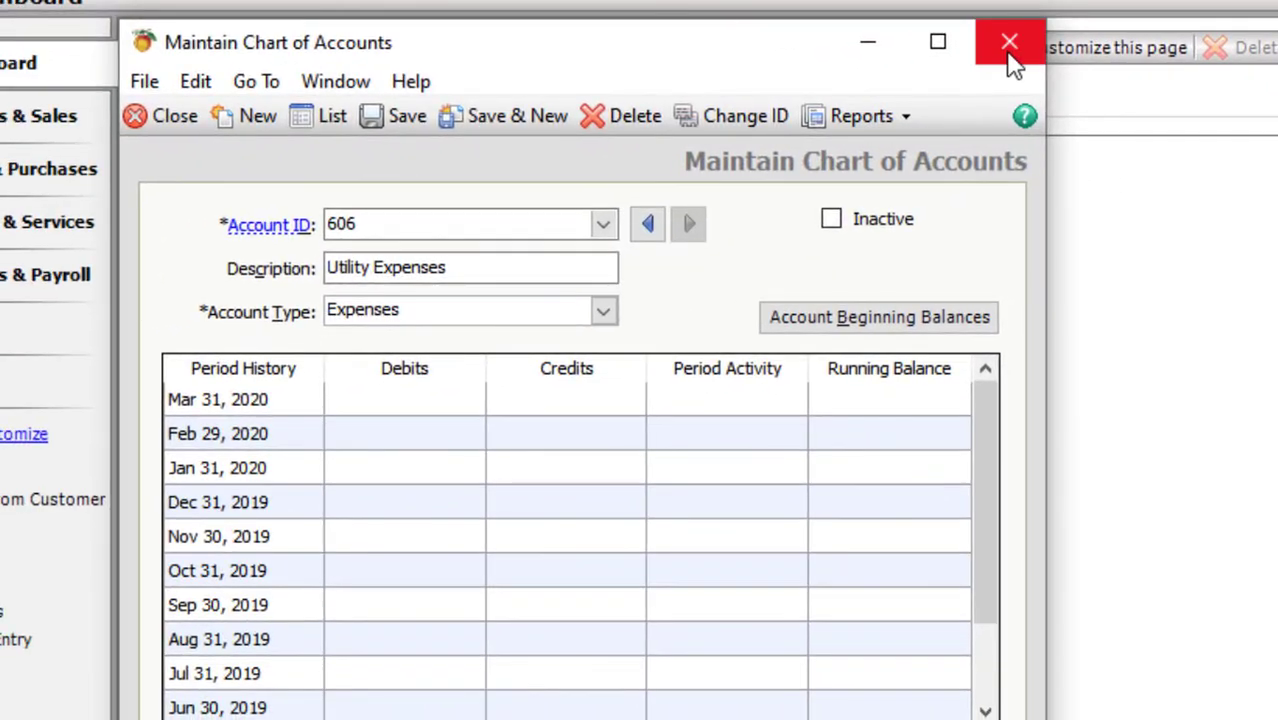
click(902, 320)
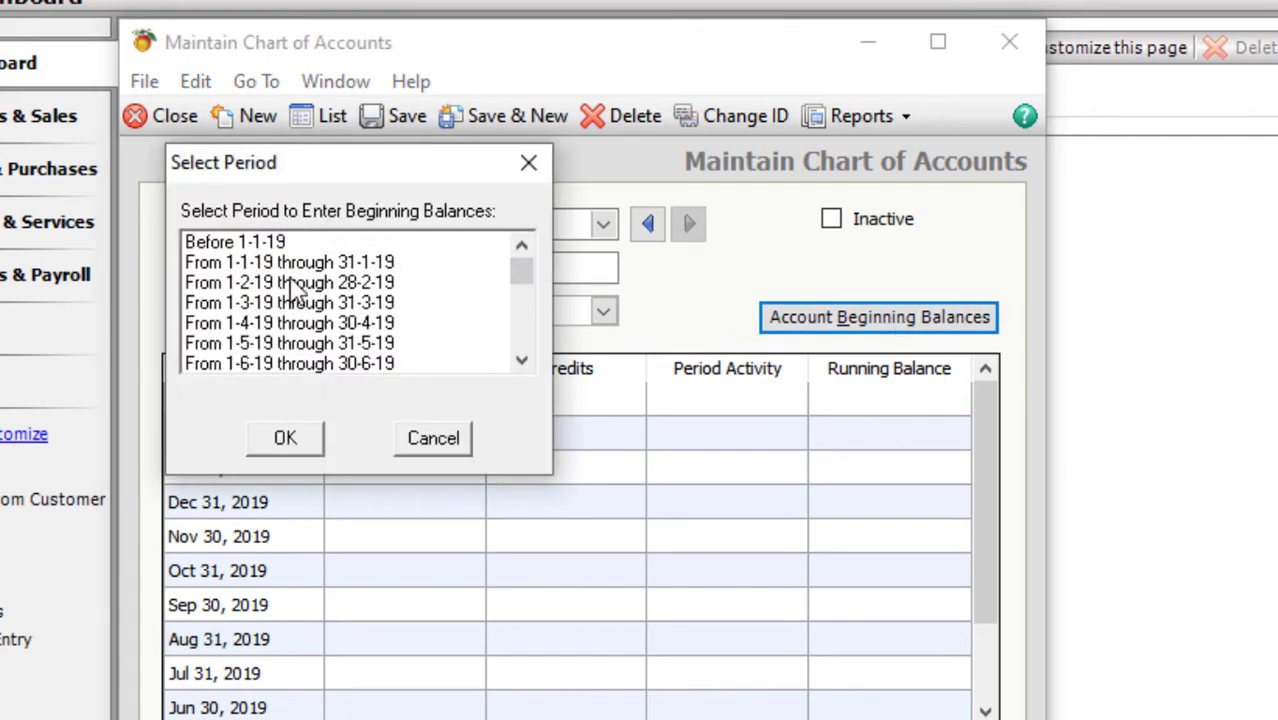
- Choose the beginning-balance period From 1-3-20 through 31-3-20 and confirm it
scroll(295, 285, down, 7)
scroll(295, 287, down, 3)
scroll(294, 288, up, 10)
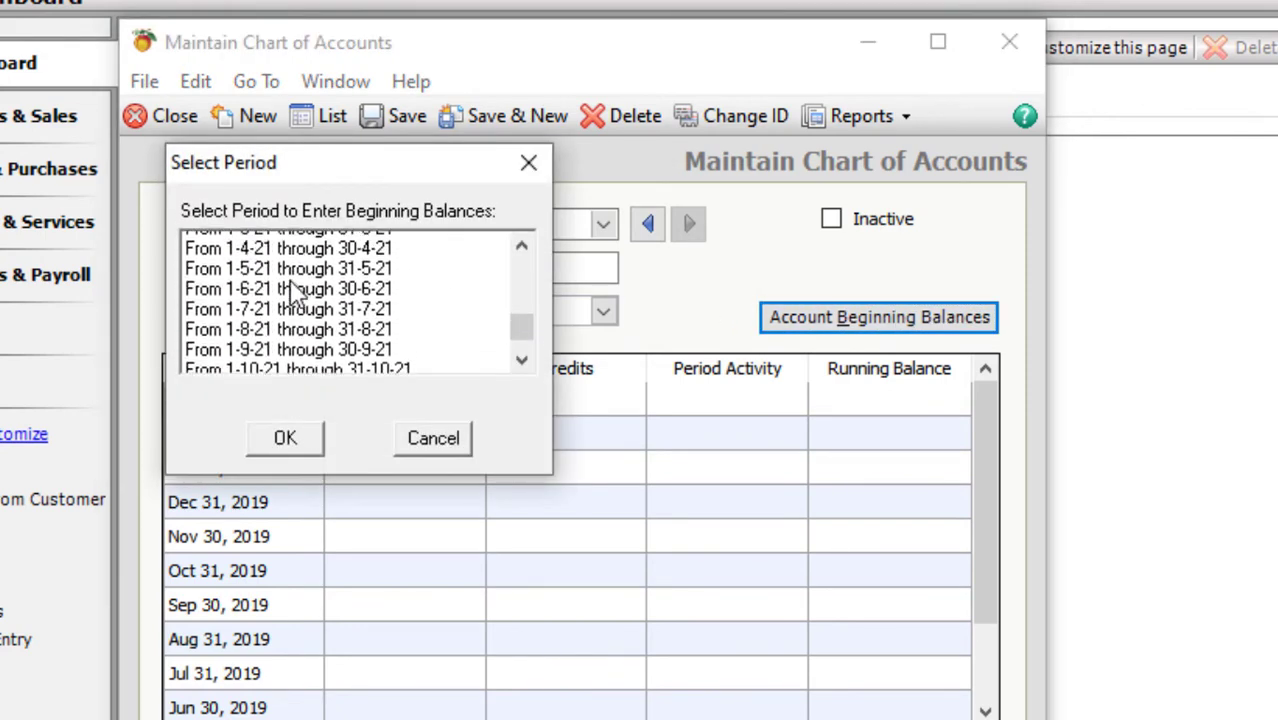
click(265, 264)
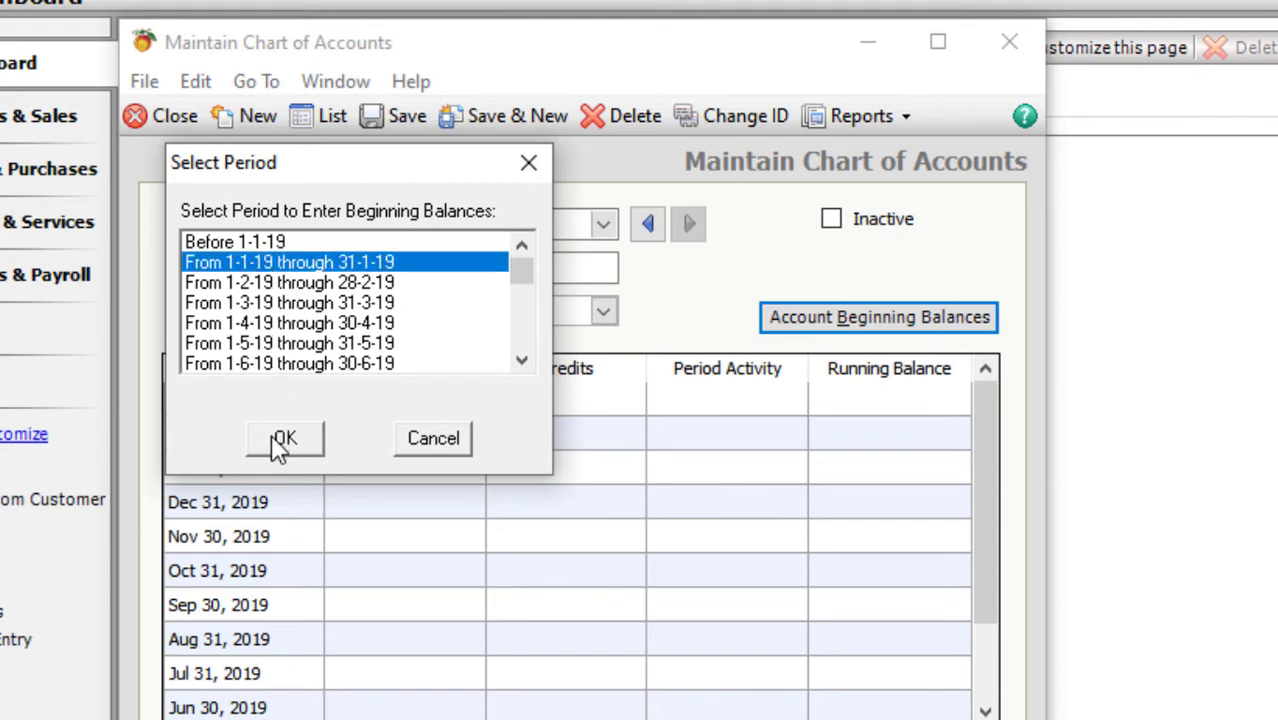
scroll(300, 345, down, 1)
scroll(300, 345, down, 10)
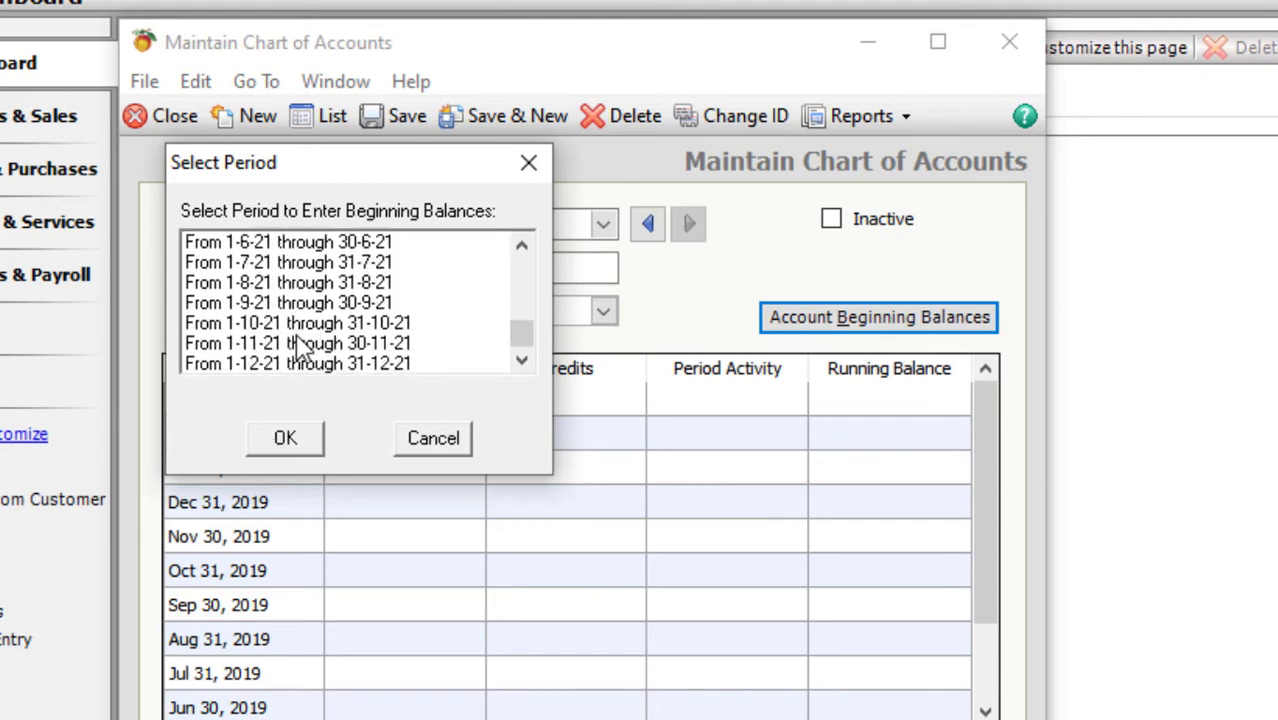
scroll(300, 345, up, 3)
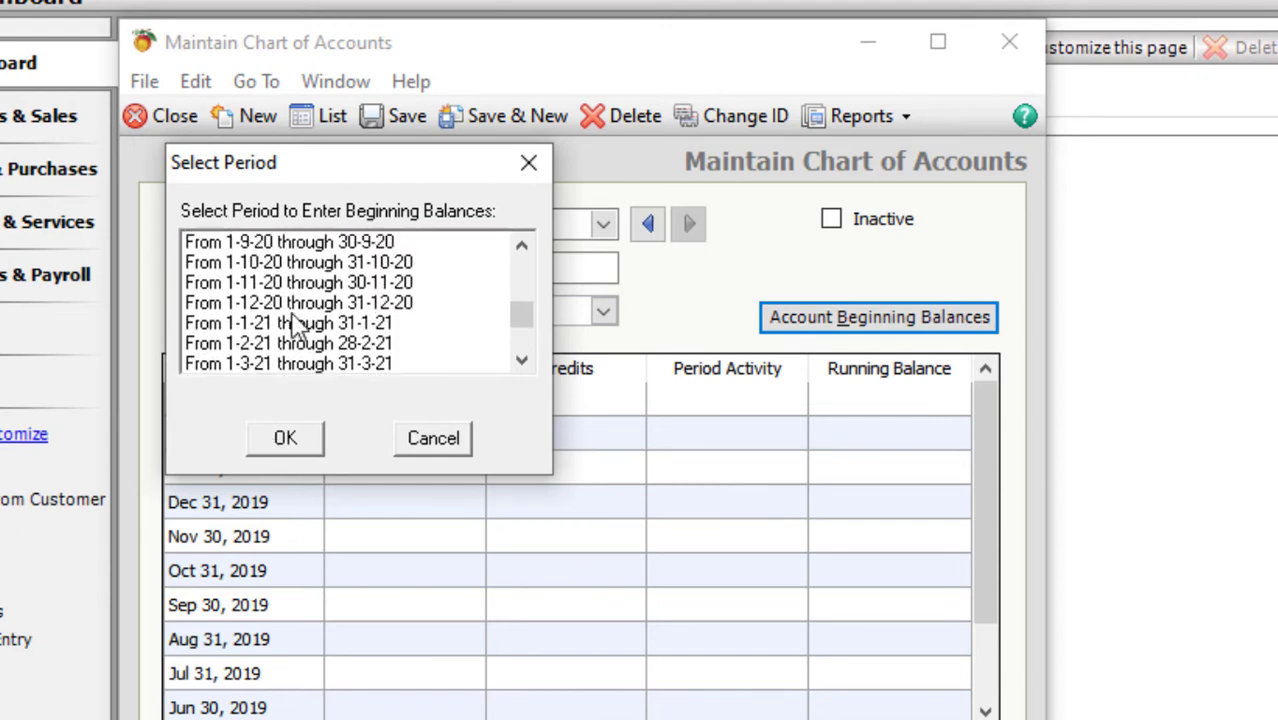
click(282, 266)
scroll(282, 283, up, 1)
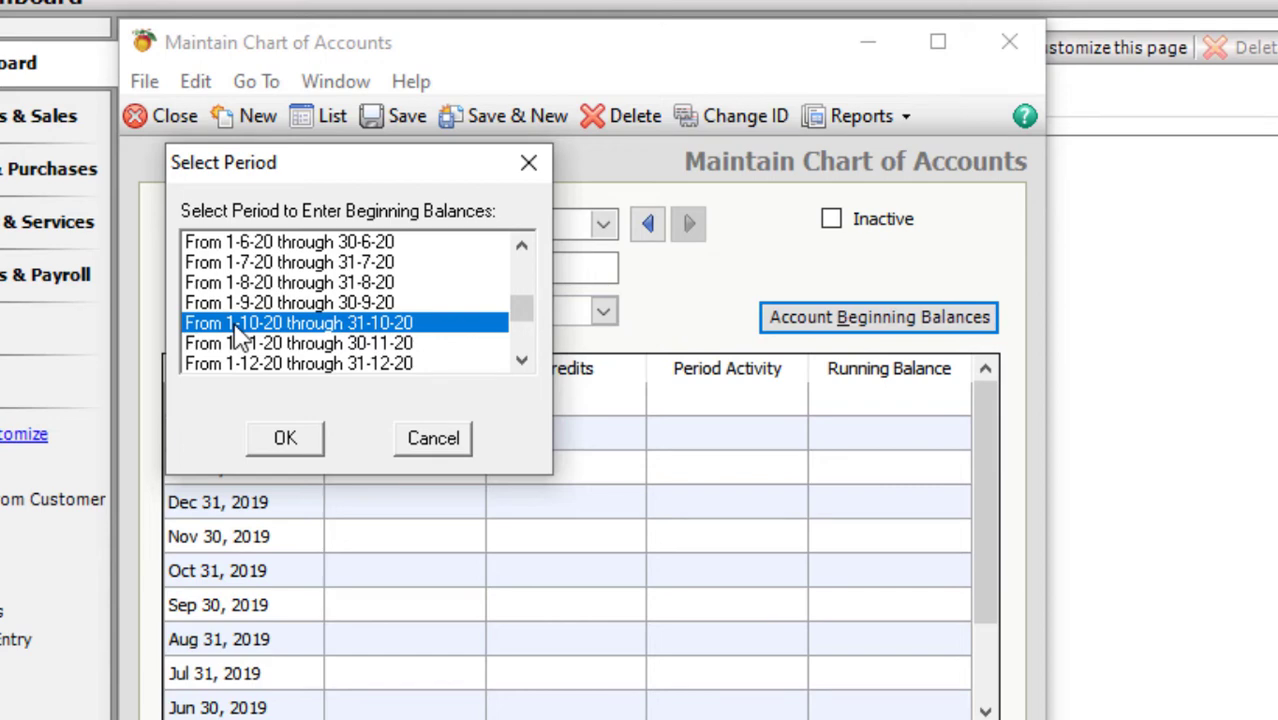
scroll(240, 333, down, 1)
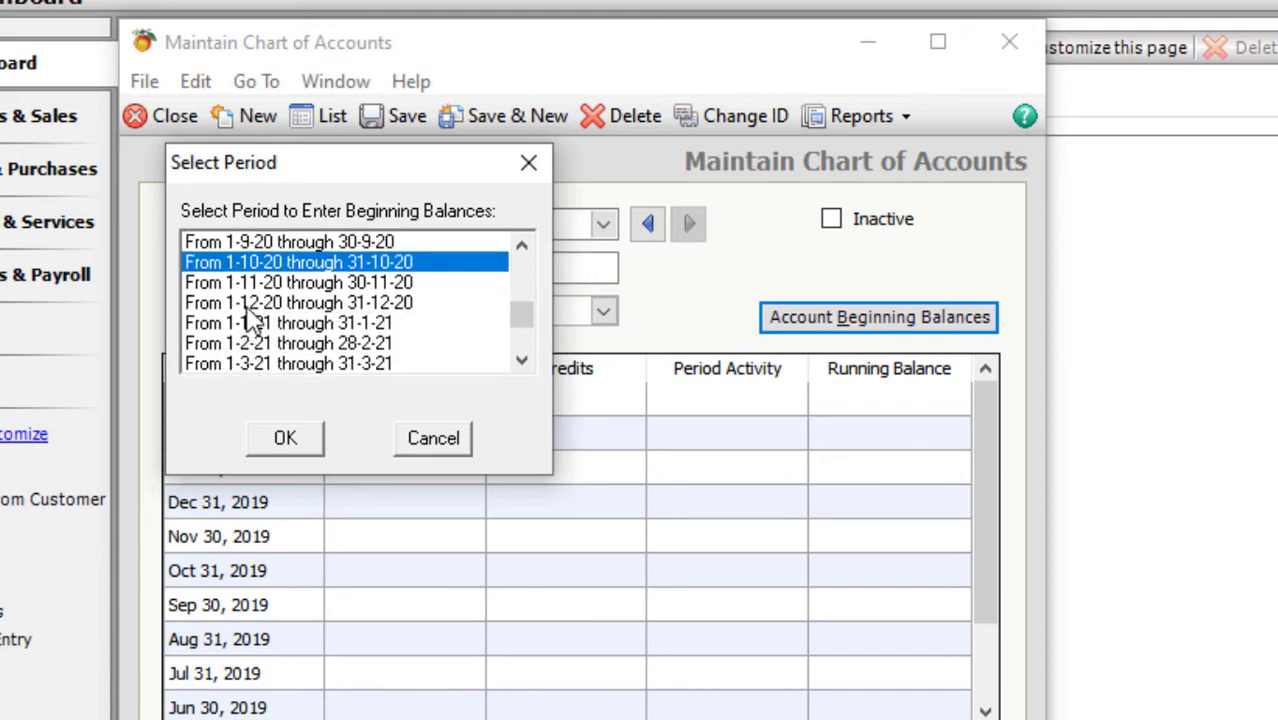
click(257, 364)
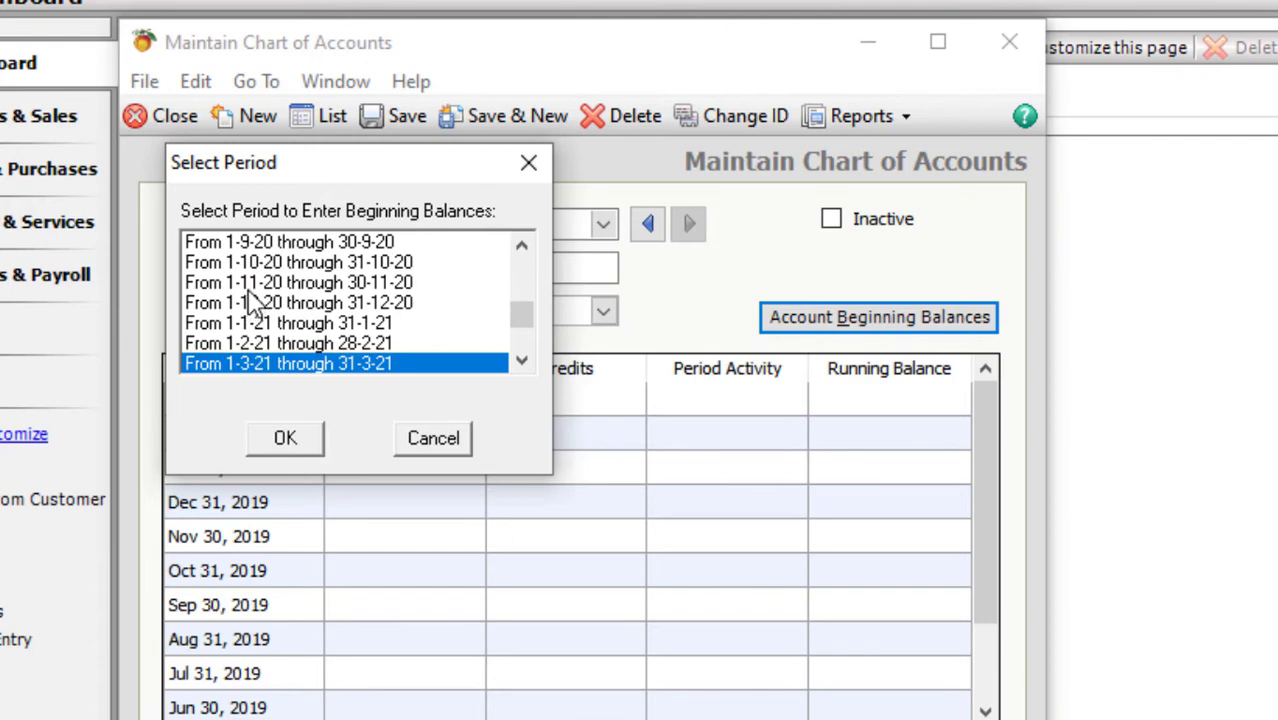
click(531, 248)
drag(535, 255, 502, 260)
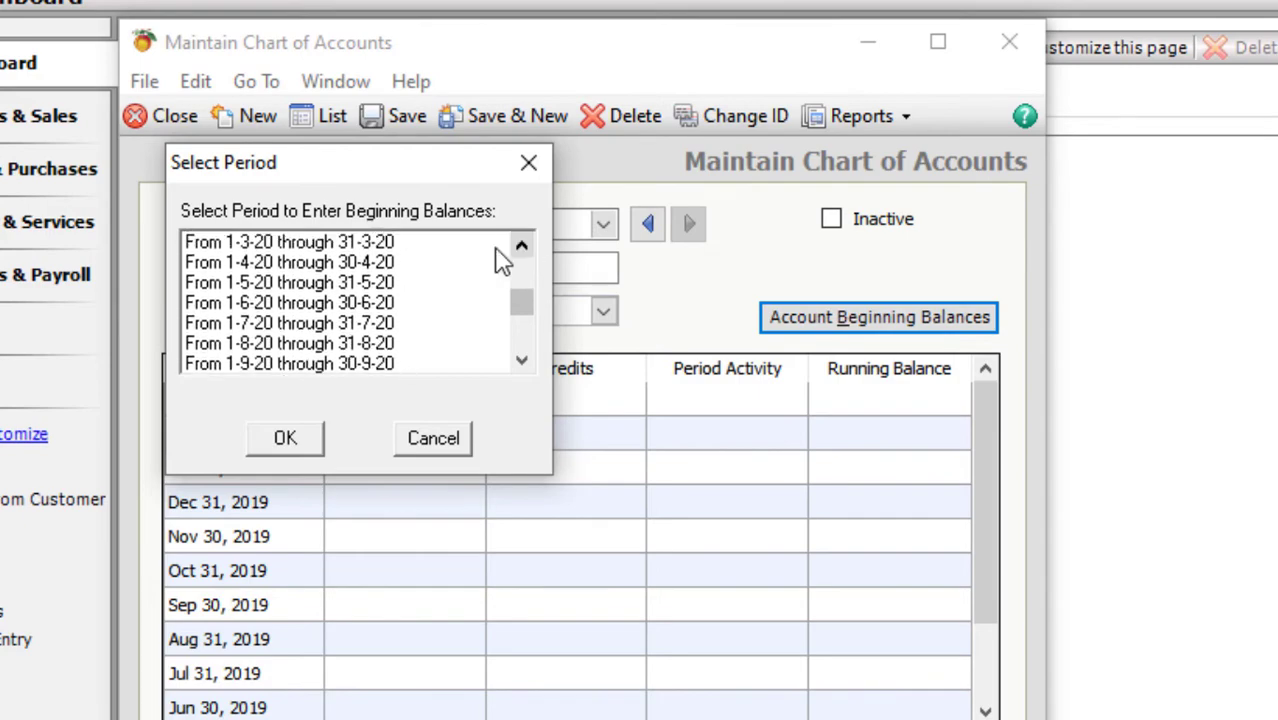
click(268, 250)
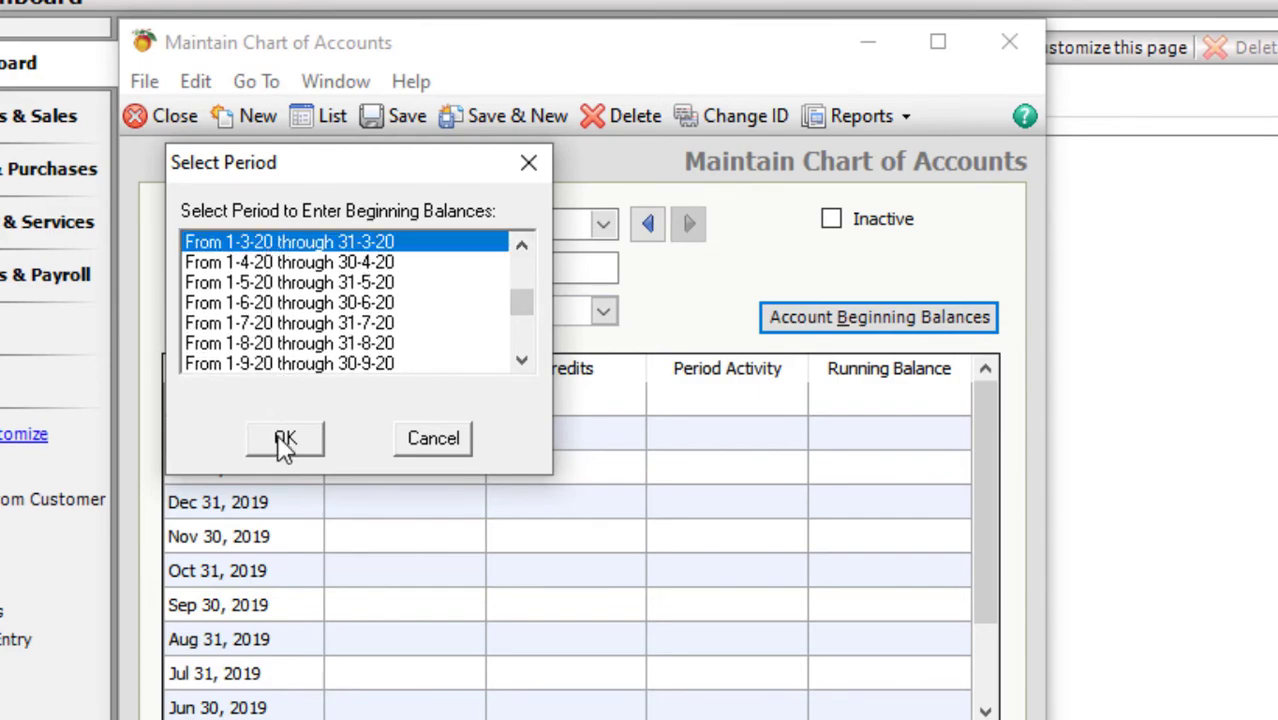
click(283, 441)
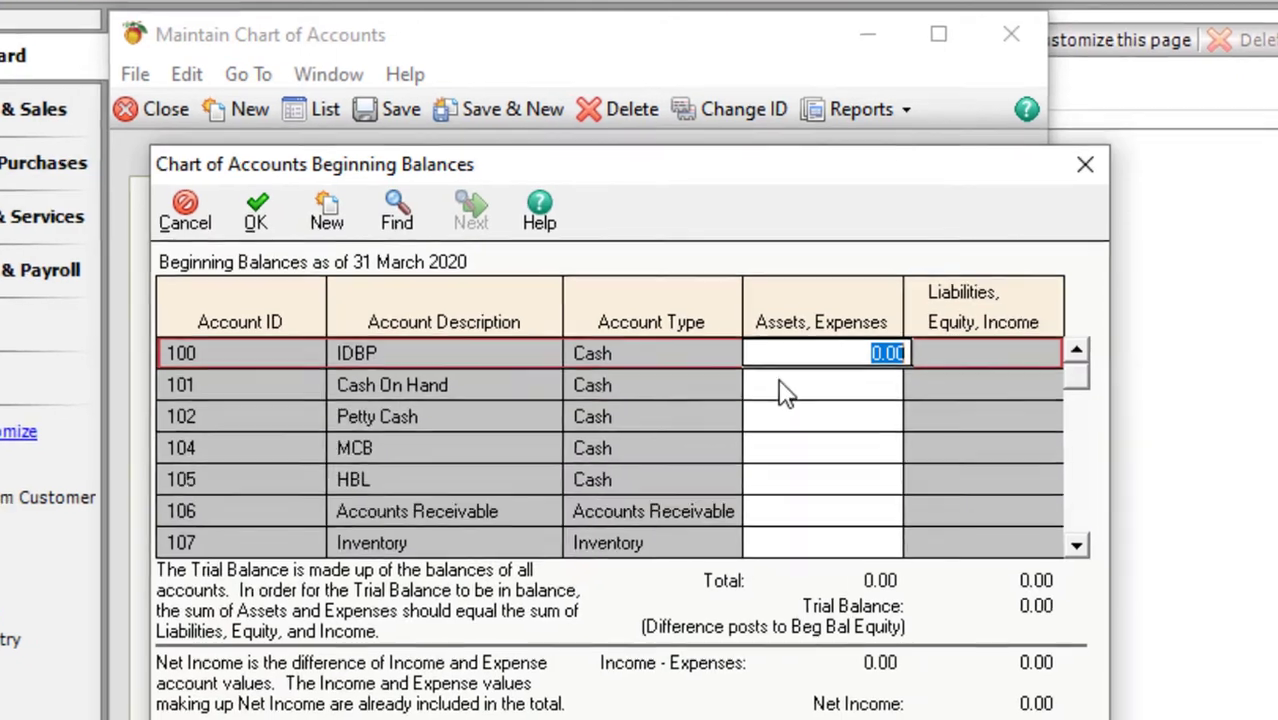
- Enter beginning balances of 880,000 for MCB and 990,000 for HBL
click(779, 391)
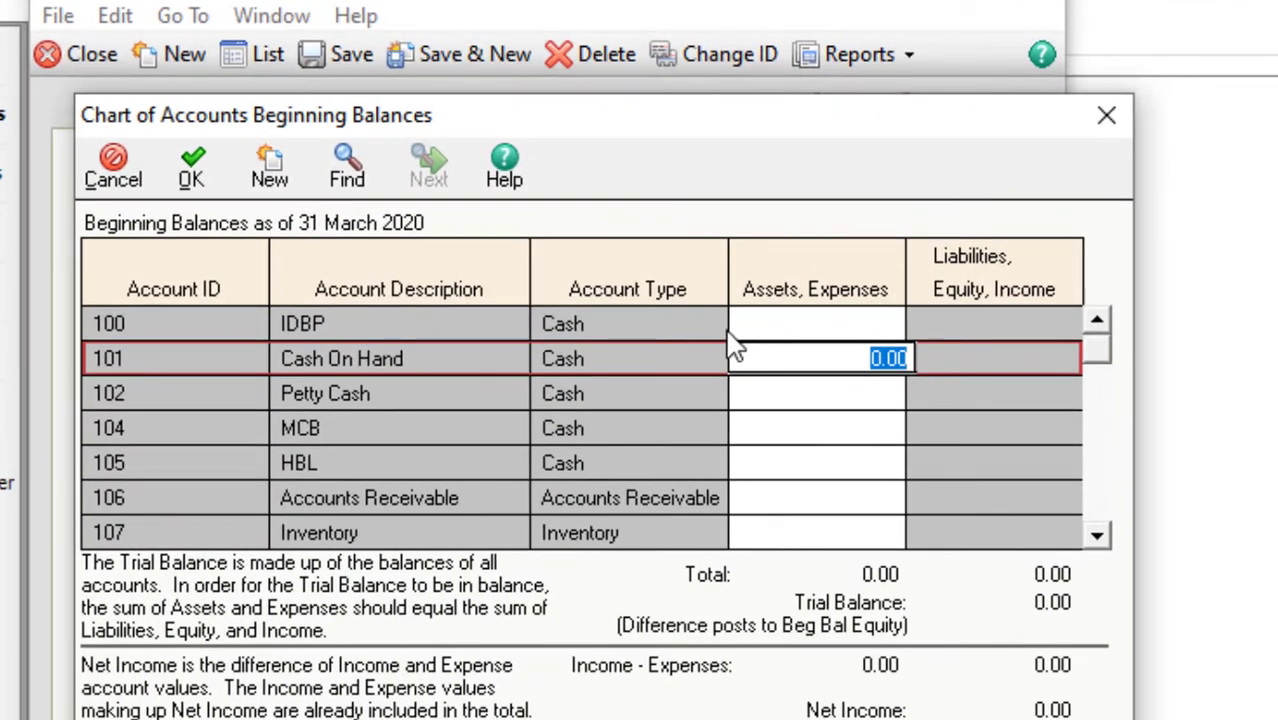
click(792, 428)
text(88)
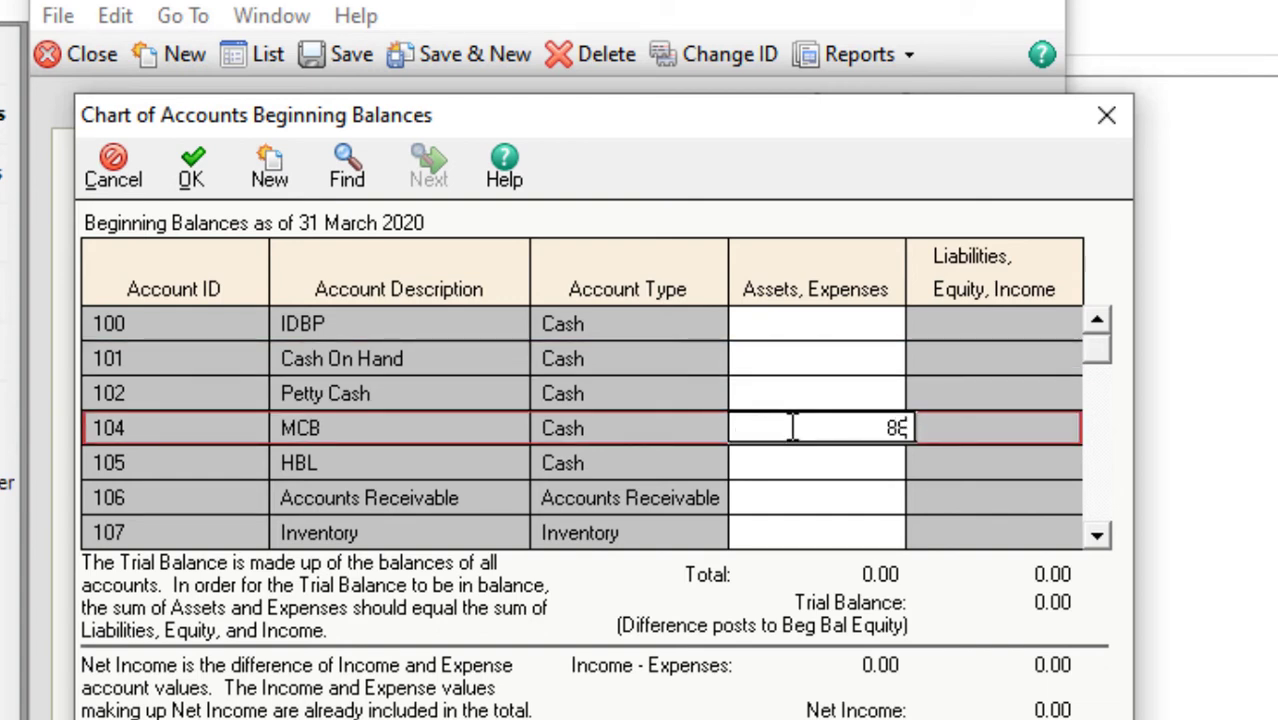
text(0,000)
key(Return)
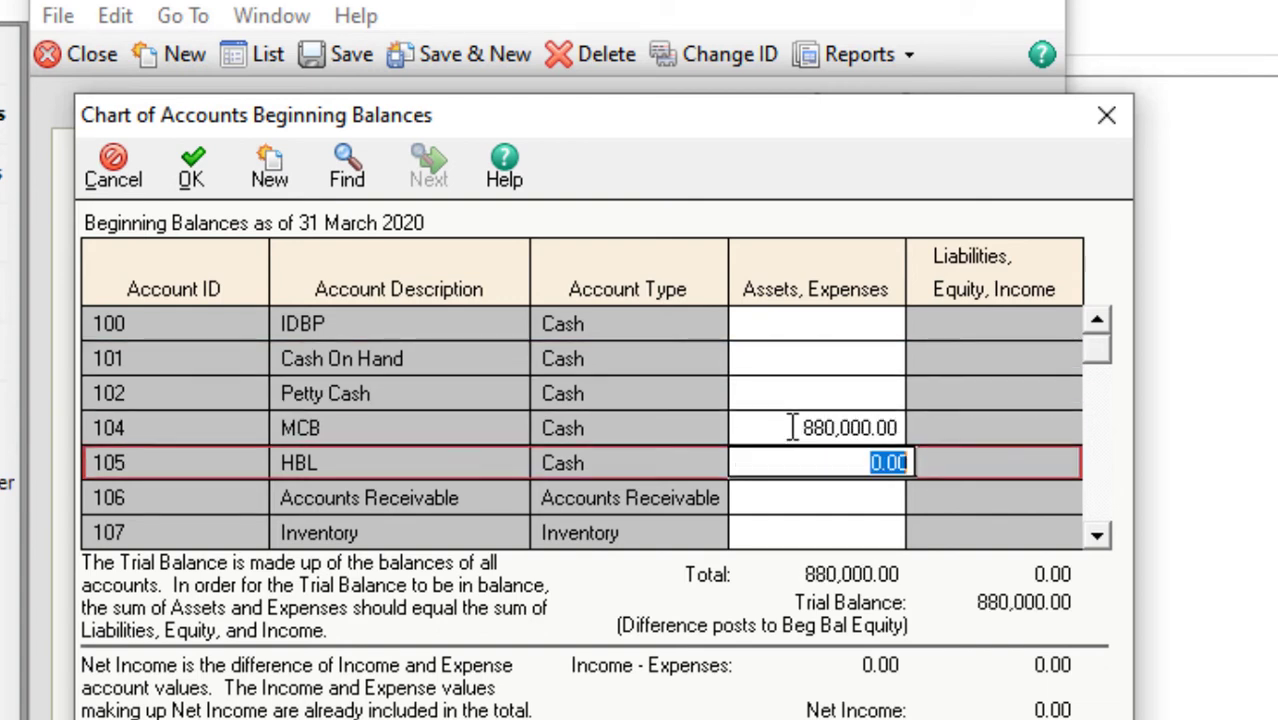
text(990)
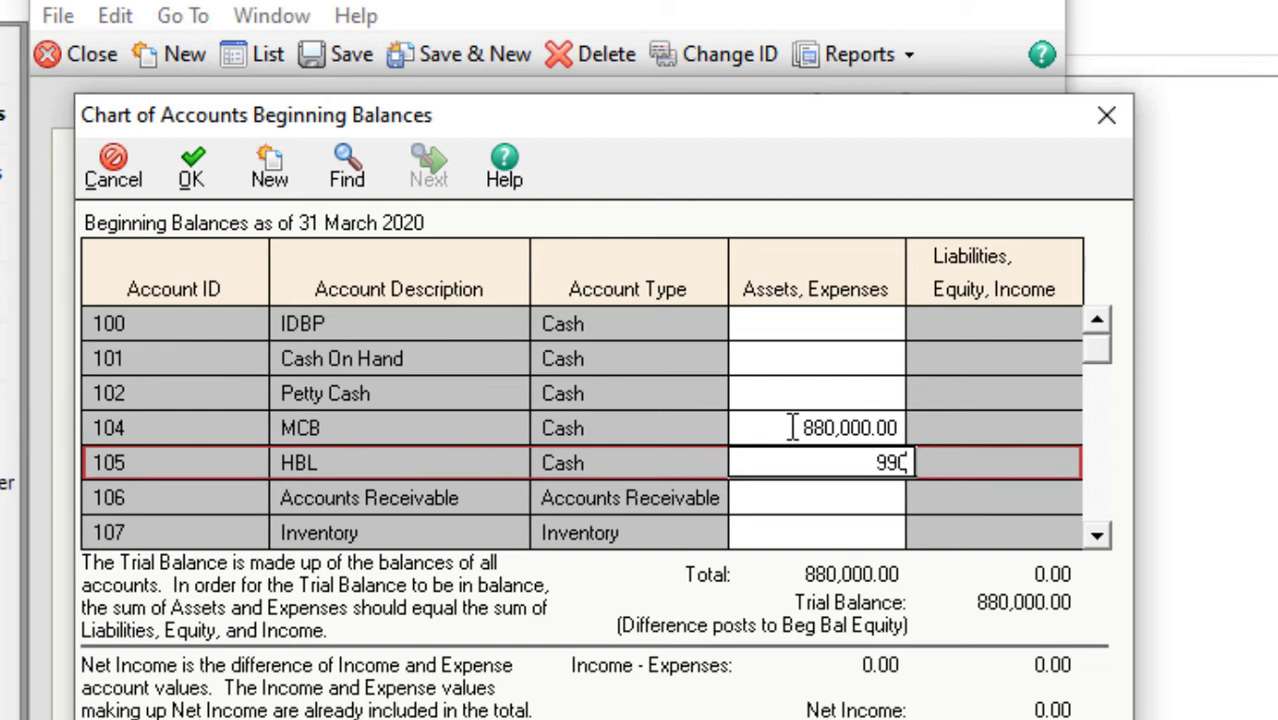
text(000)
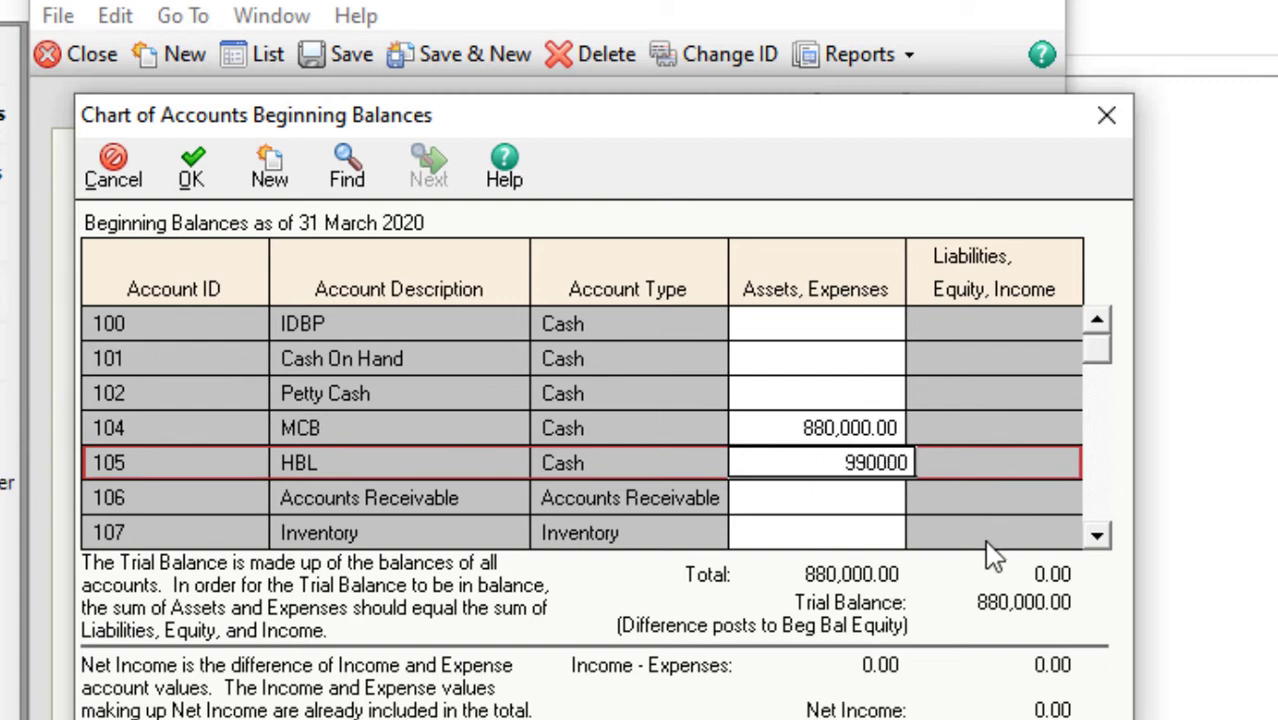
click(1097, 537)
click(1097, 537)
click(1097, 537)
click(1097, 537)
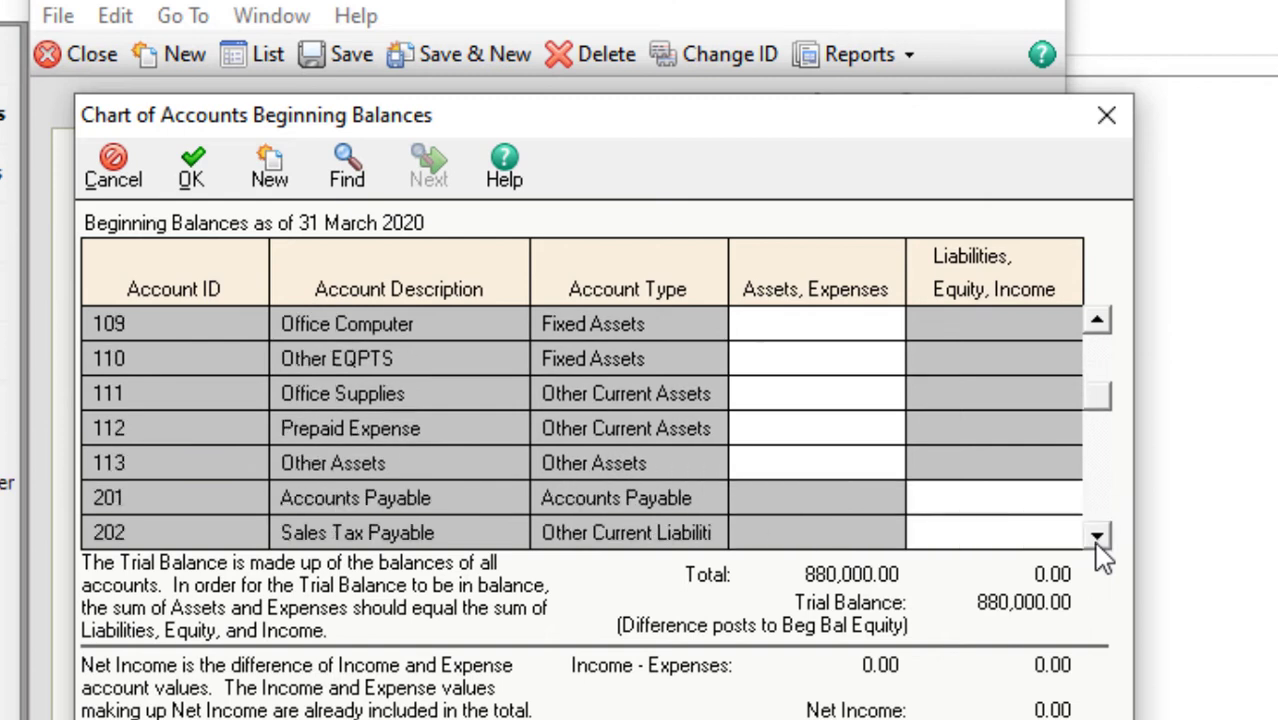
click(1097, 537)
click(1097, 537)
click(1097, 537)
click(1097, 537)
click(1097, 537)
click(1097, 537)
click(1097, 537)
click(1097, 537)
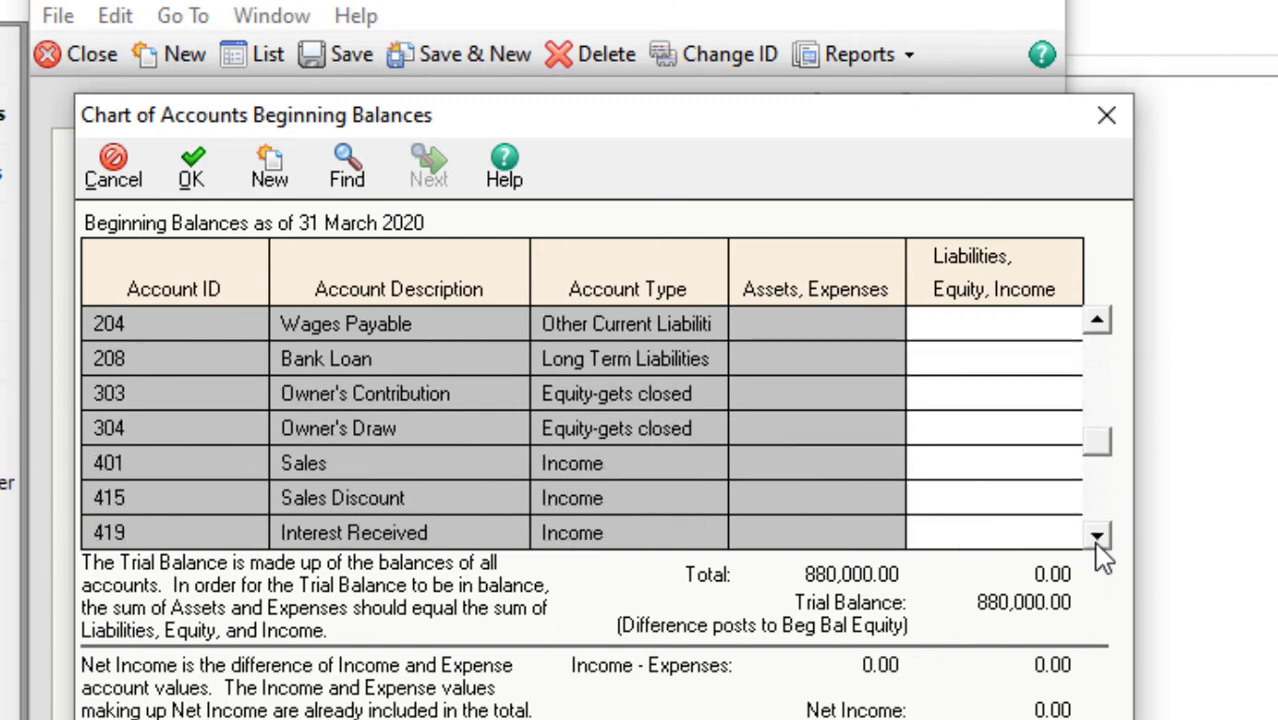
click(1097, 537)
click(1097, 537)
click(1097, 537)
- Enter the Capital account's beginning balance of 1,870,000
click(1003, 463)
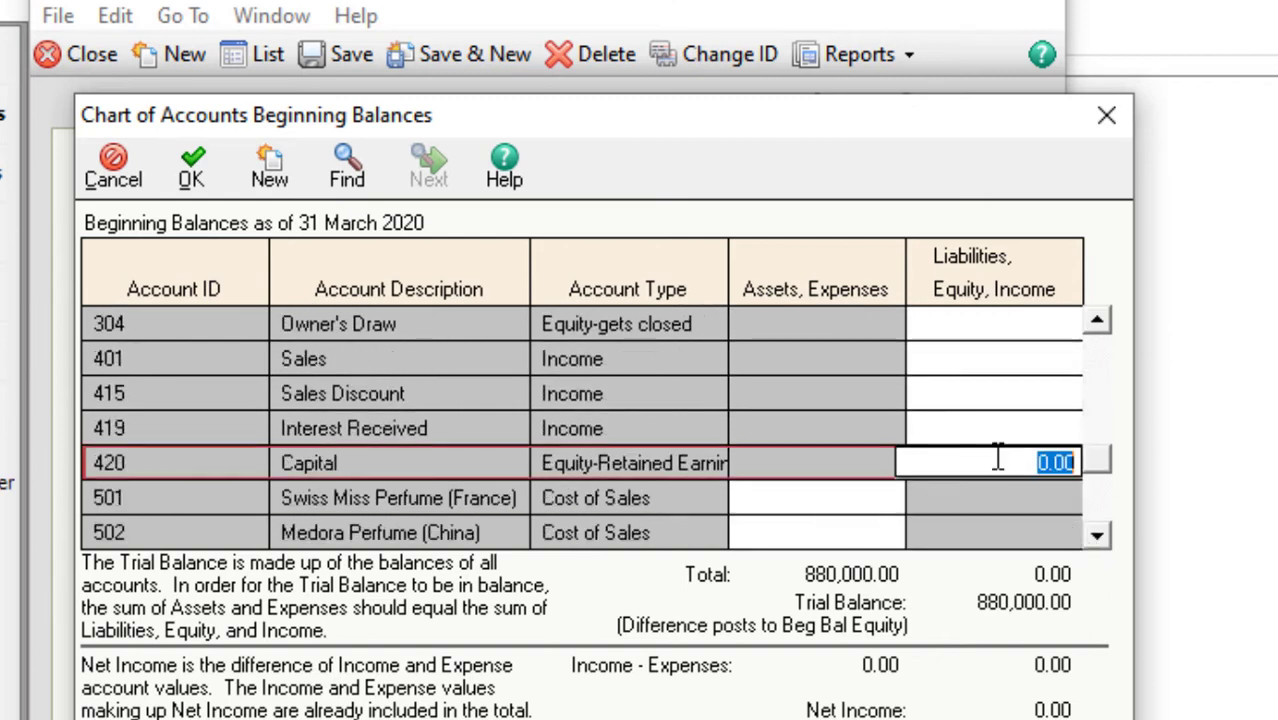
text(1870000)
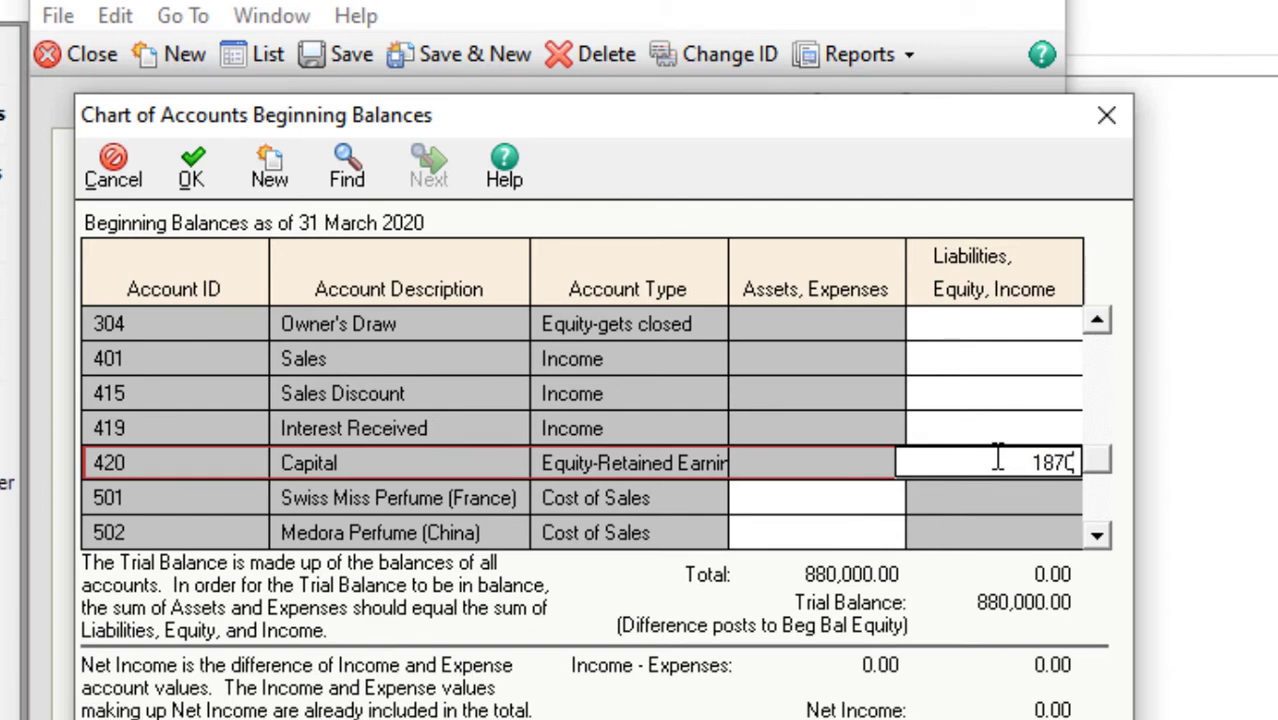
click(848, 463)
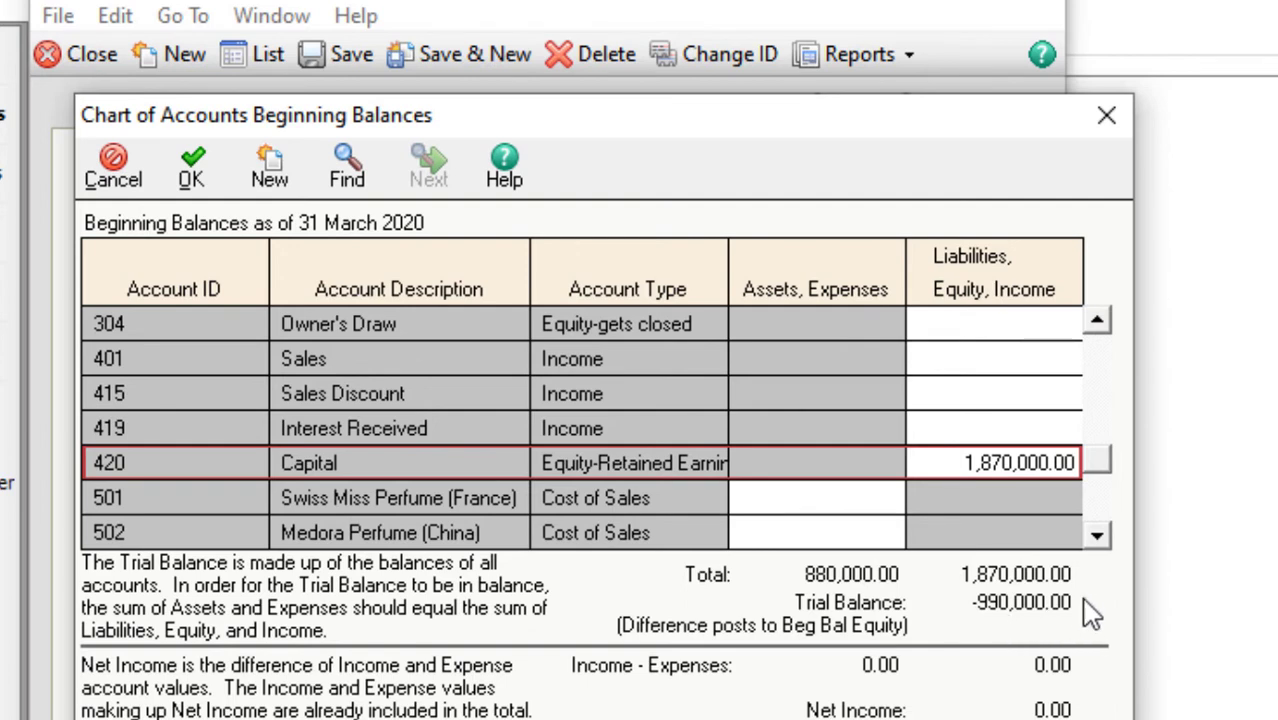
- Re-enter HBL's balance as 990,000 and confirm the beginning balances
drag(1101, 478, 1093, 380)
click(841, 396)
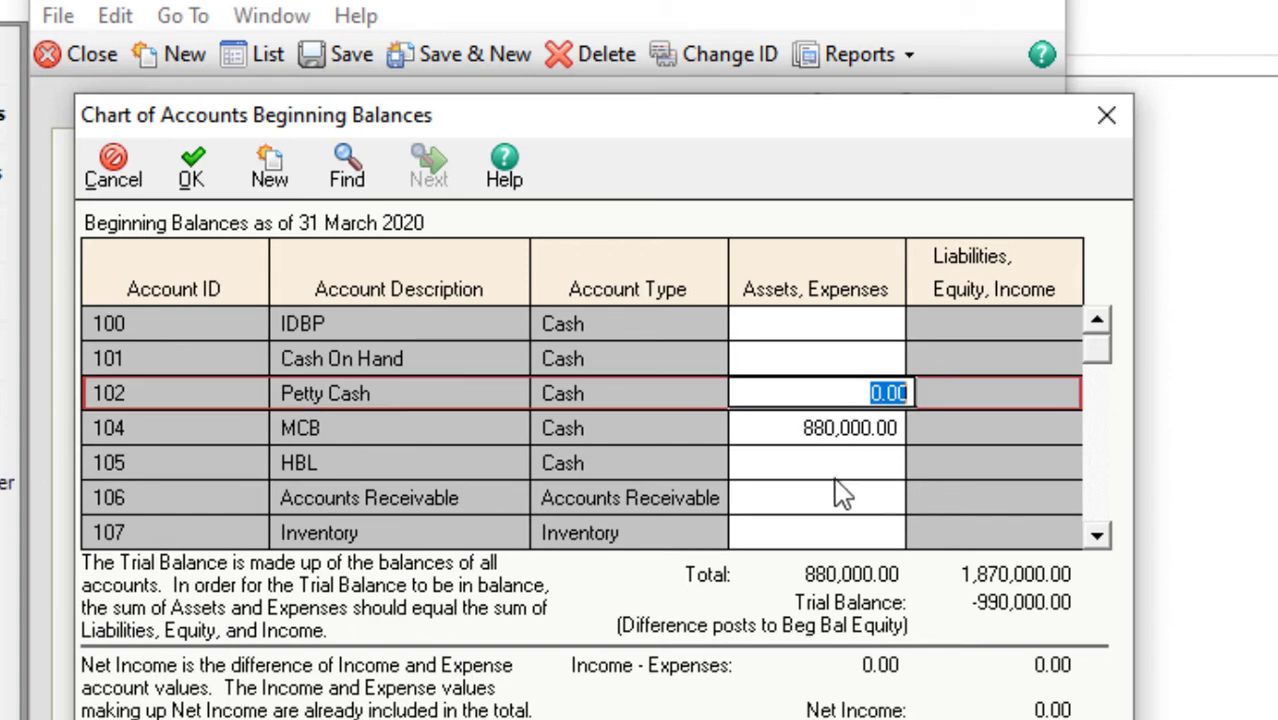
click(830, 463)
text(9)
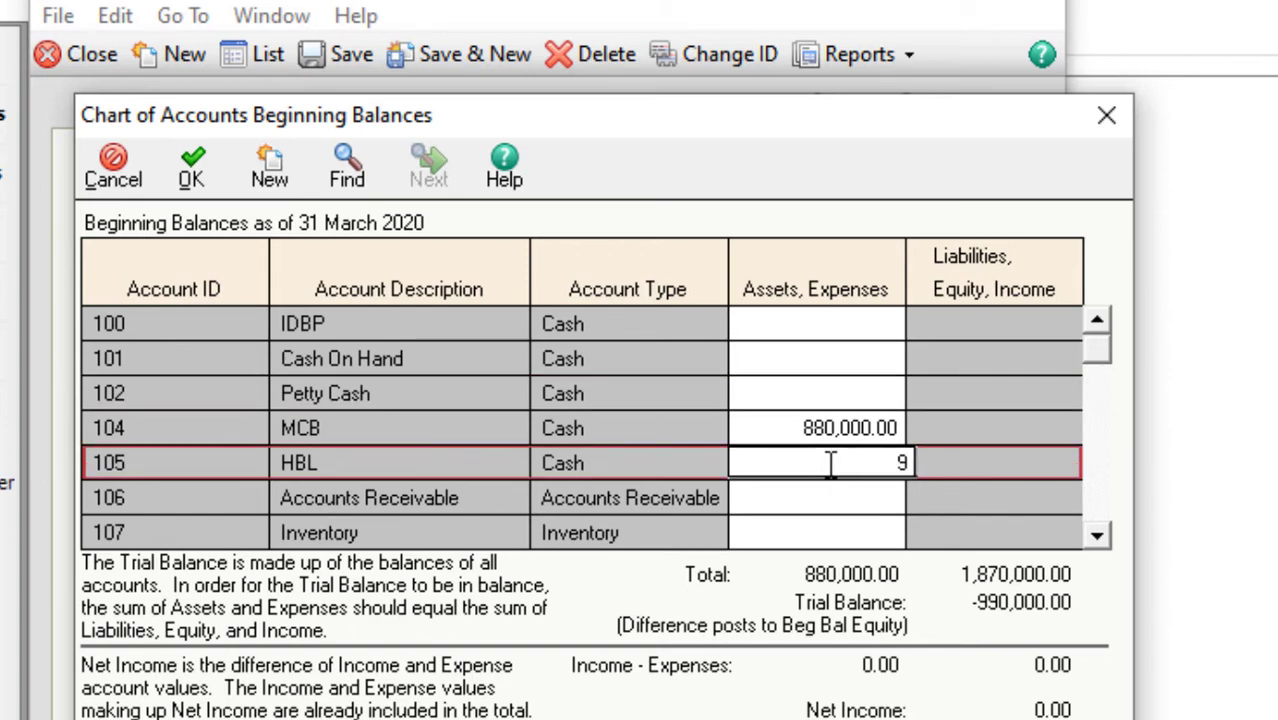
text(90000)
key(Return)
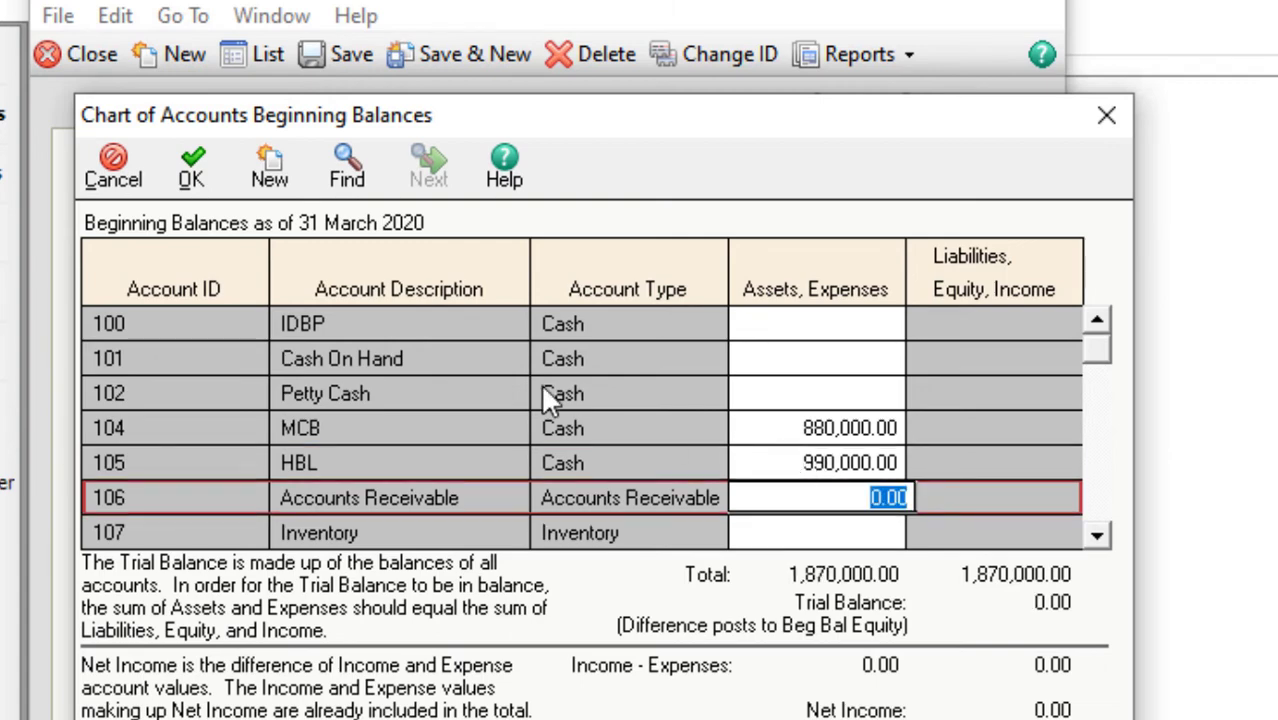
click(192, 170)
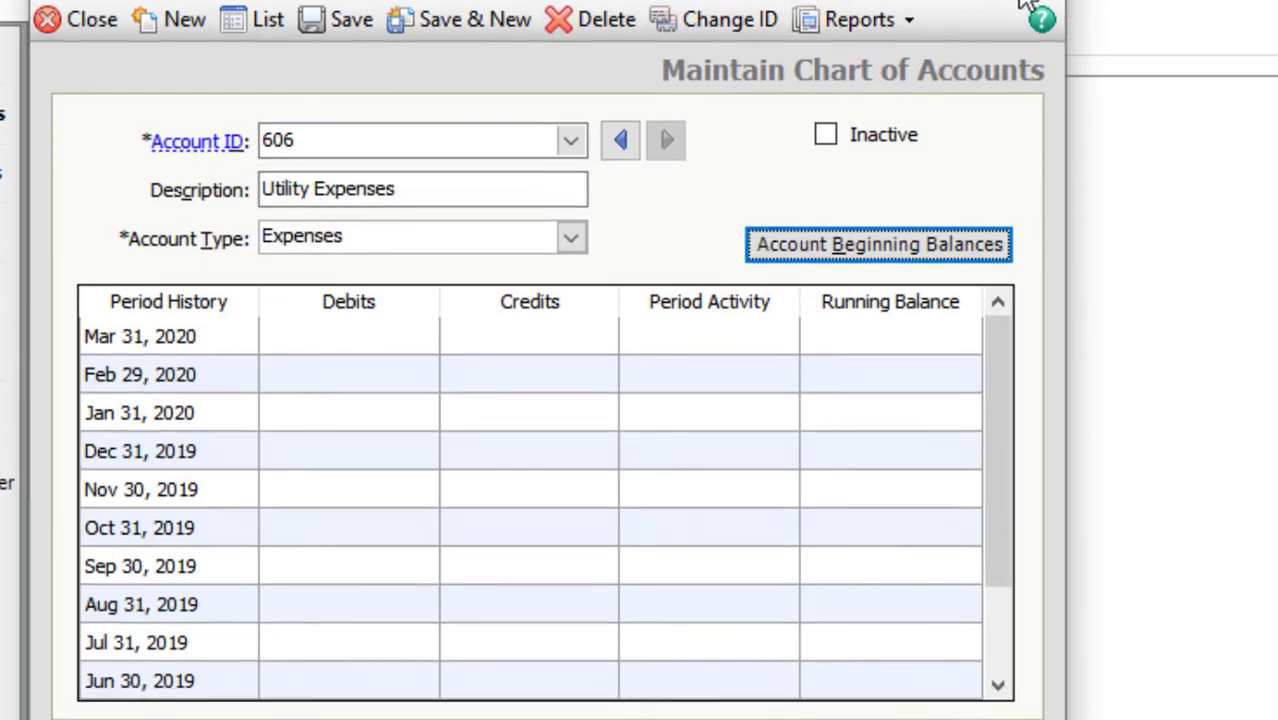
- Close the chart of accounts and confirm Global options keep 2 Line item entry
click(1024, 7)
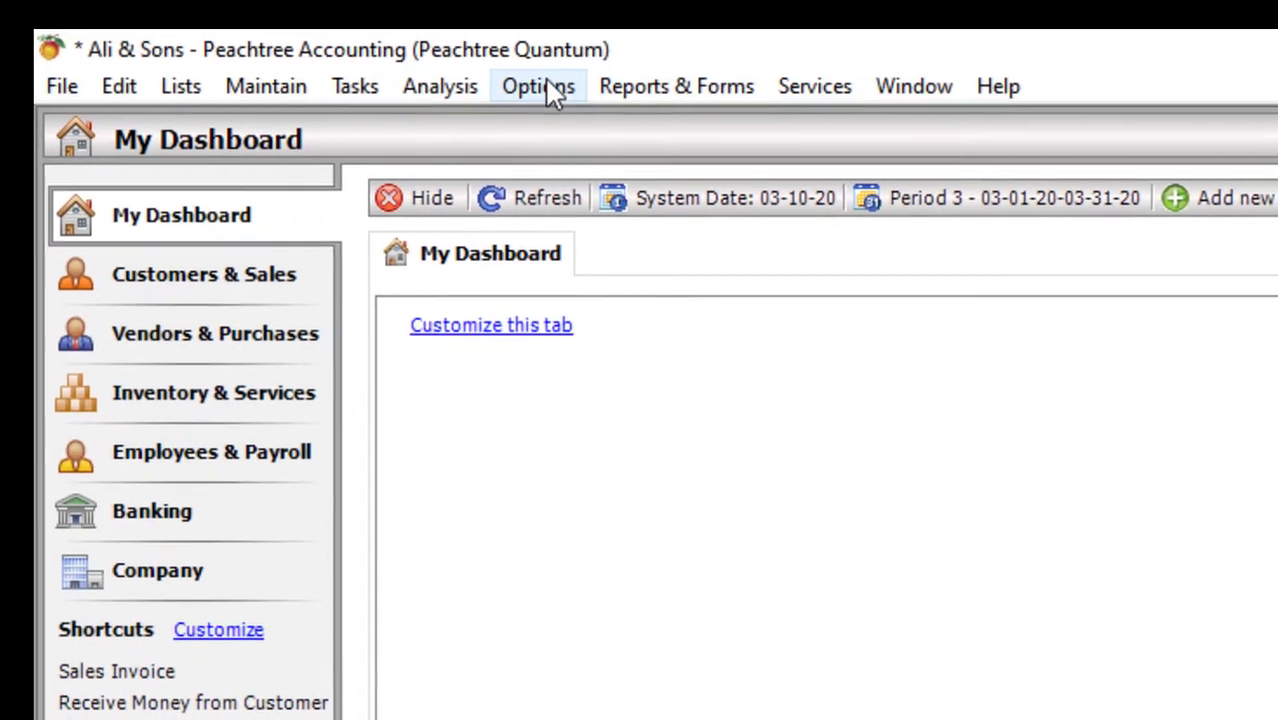
click(540, 88)
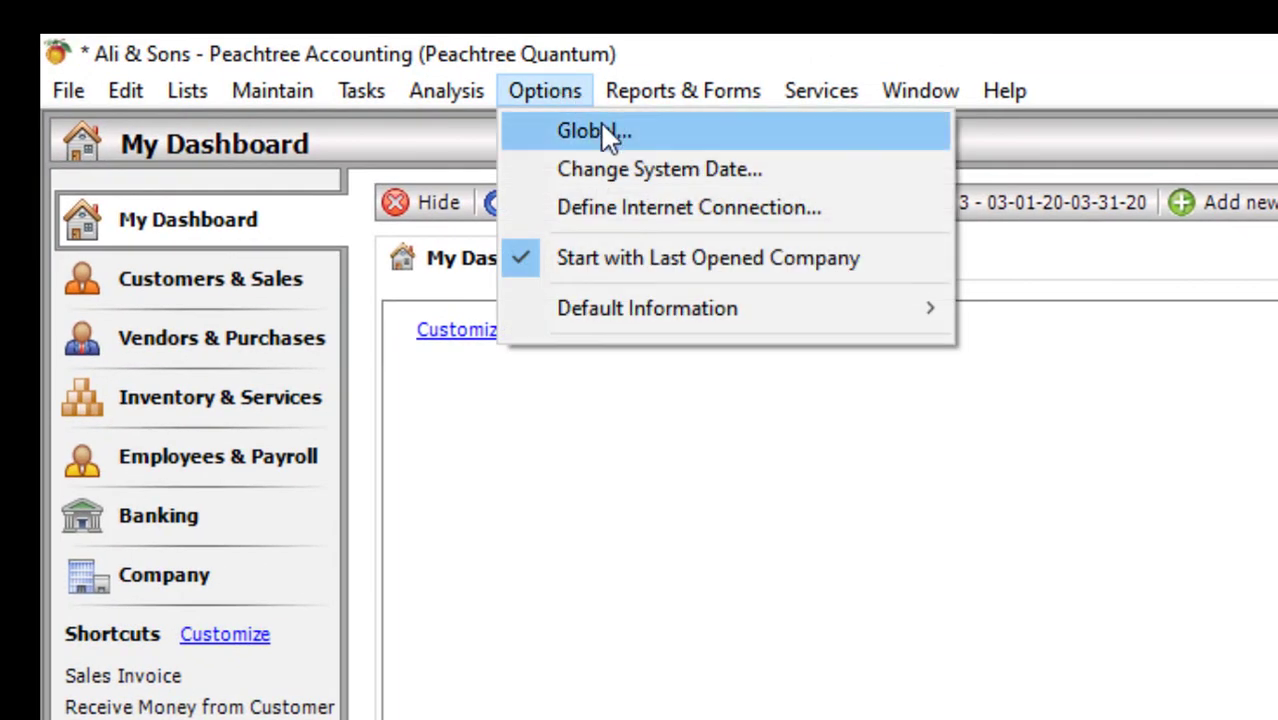
click(600, 131)
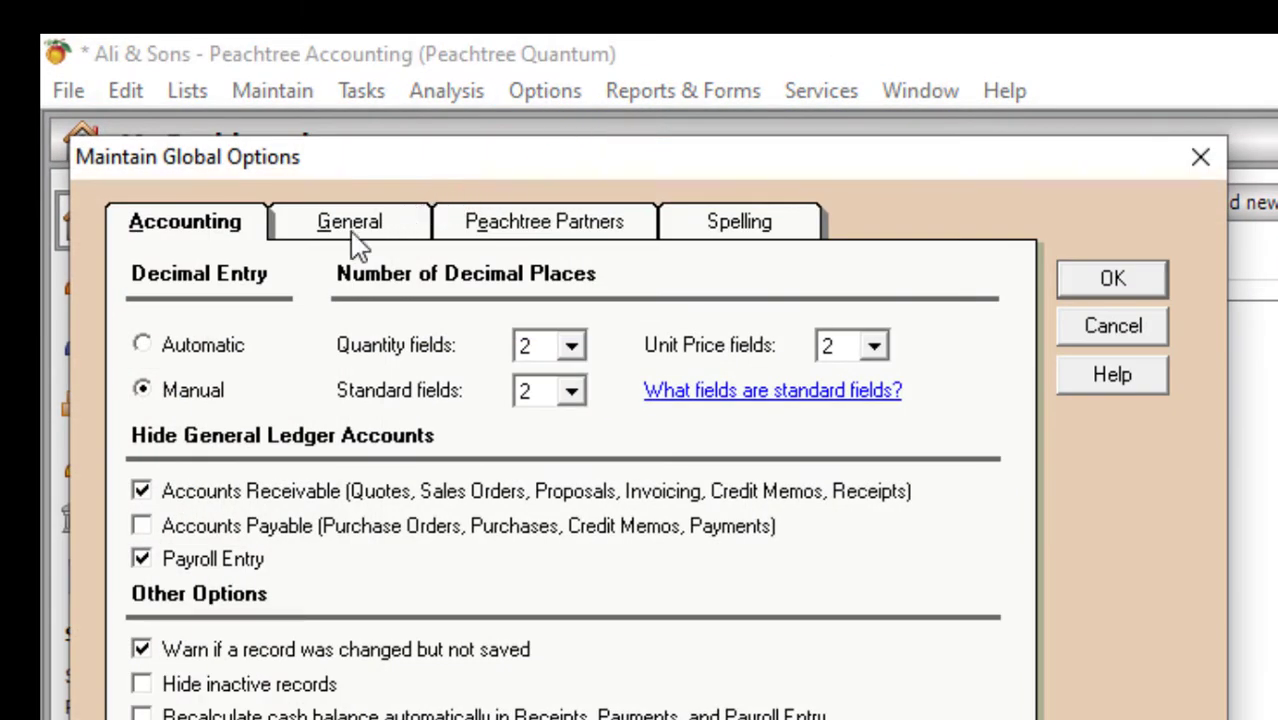
click(357, 243)
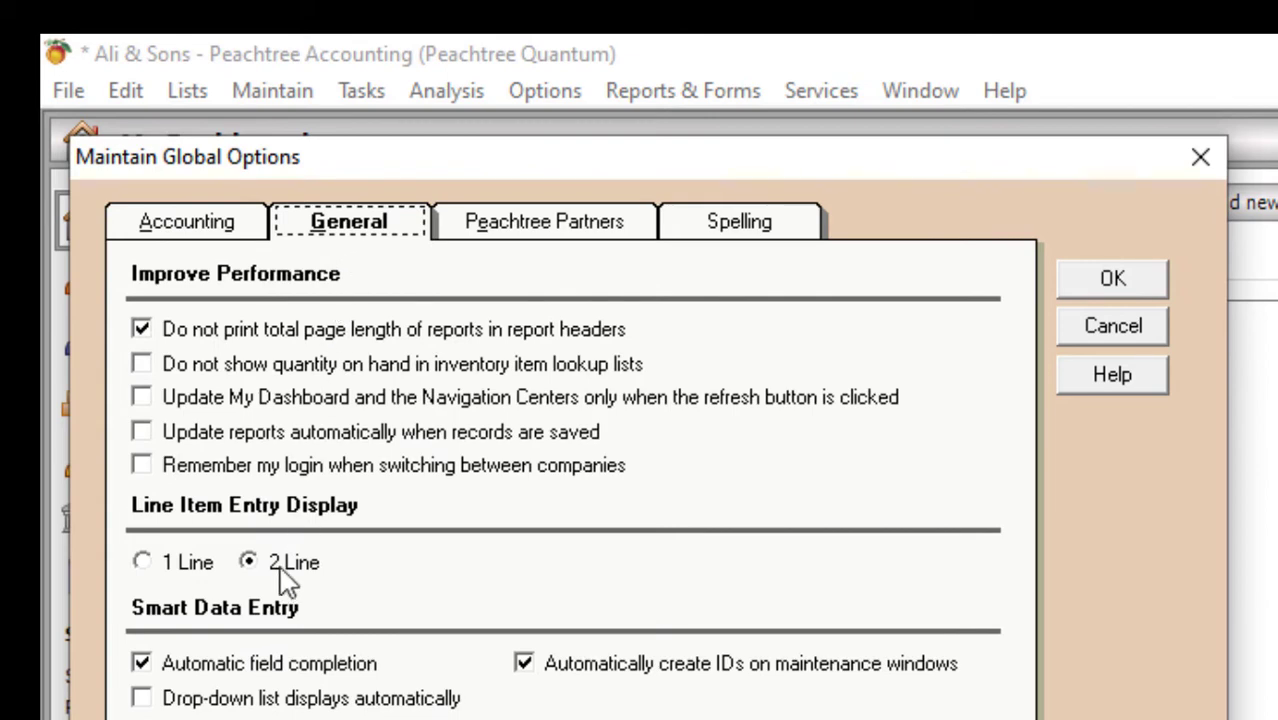
click(1143, 285)
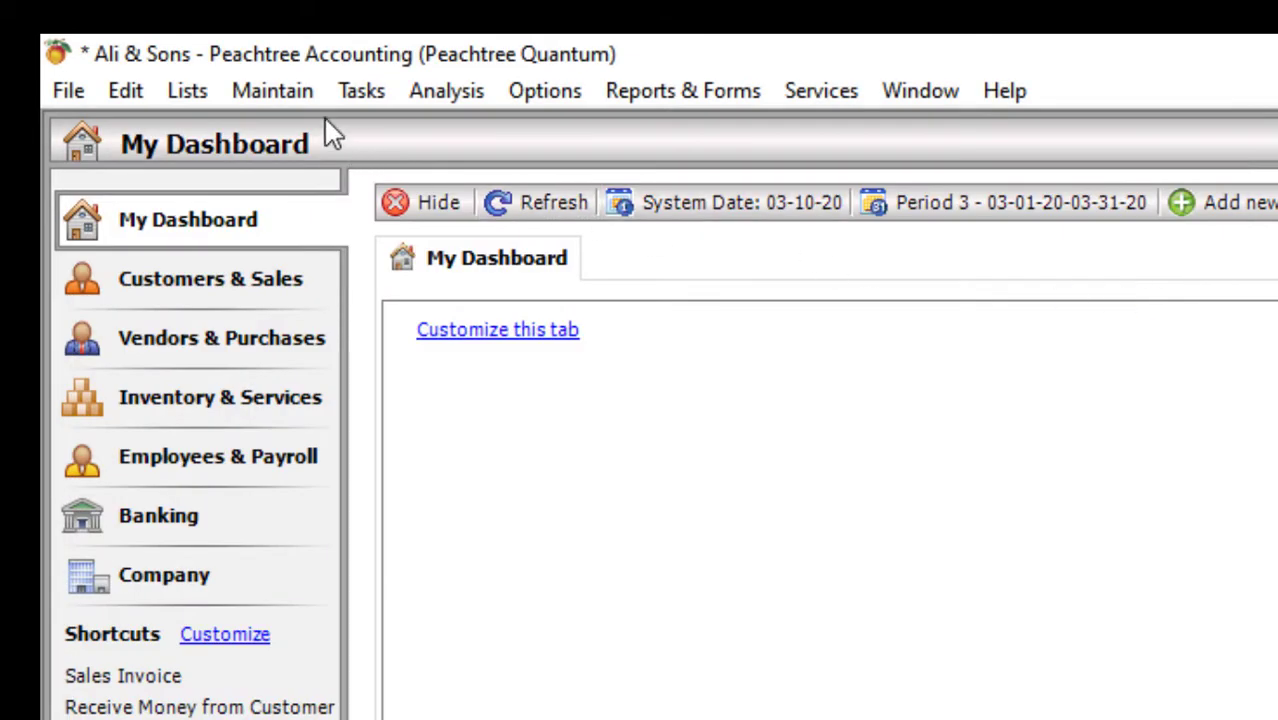
- Open a new blank General Journal Entry form
click(310, 105)
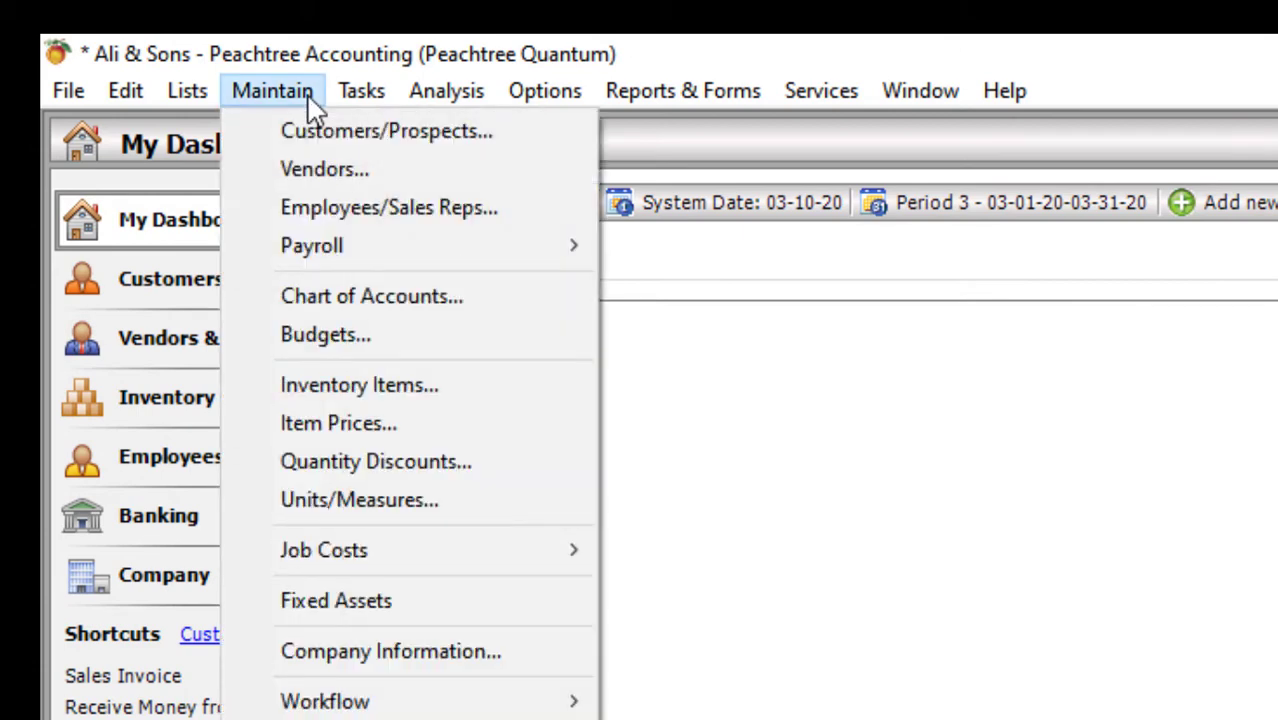
mouse_move(355, 108)
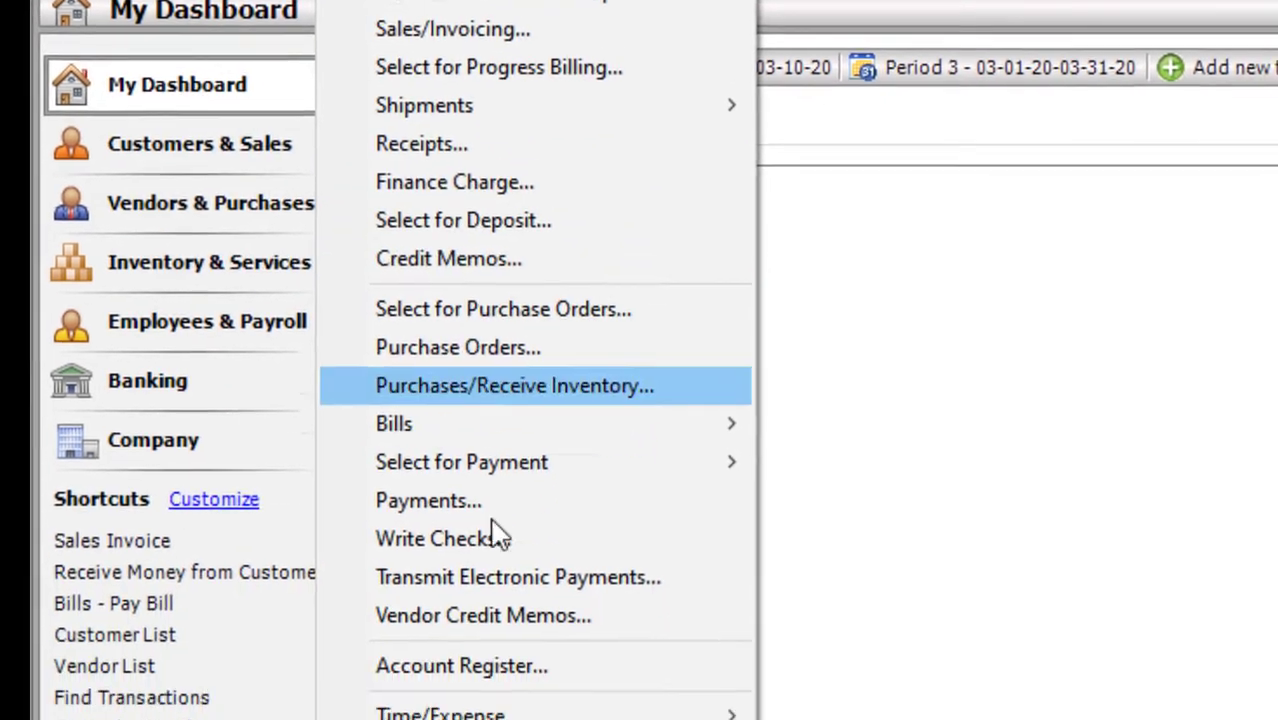
click(453, 489)
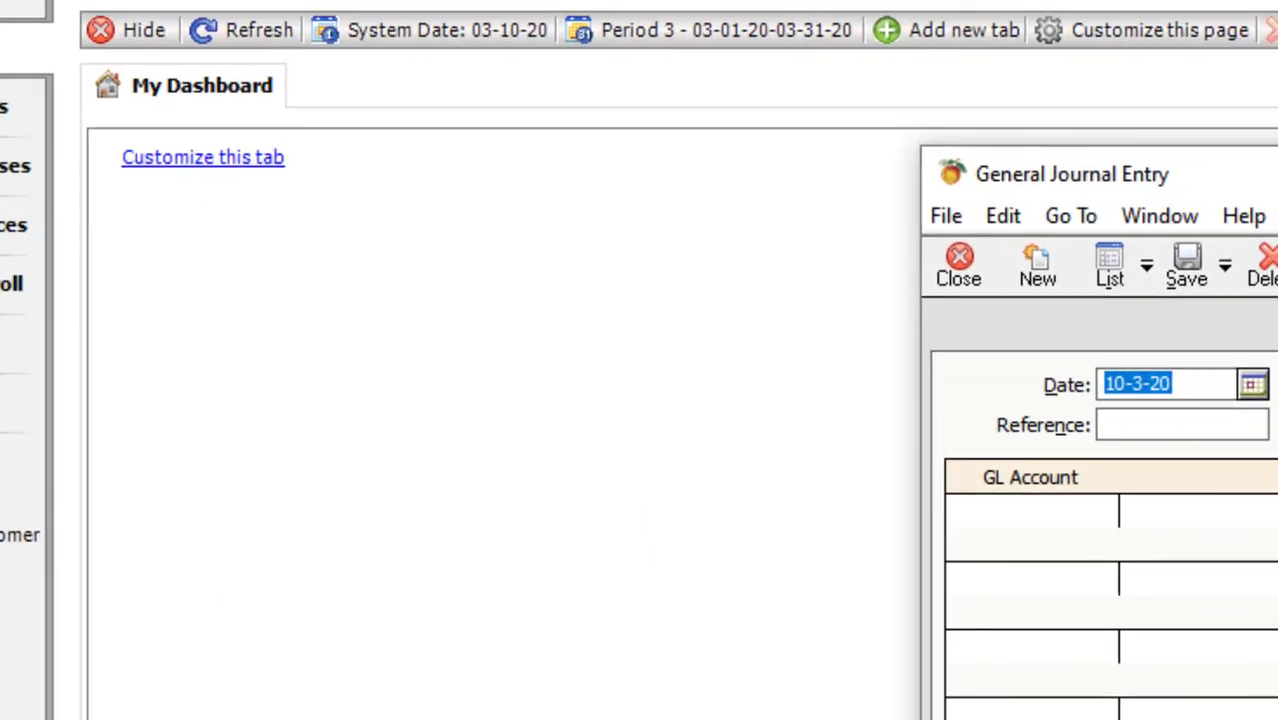
- Start voucher BRV#01 debiting 104 MCB 30,000 for 'Cheque Received from debtors'
drag(1270, 197, 735, 115)
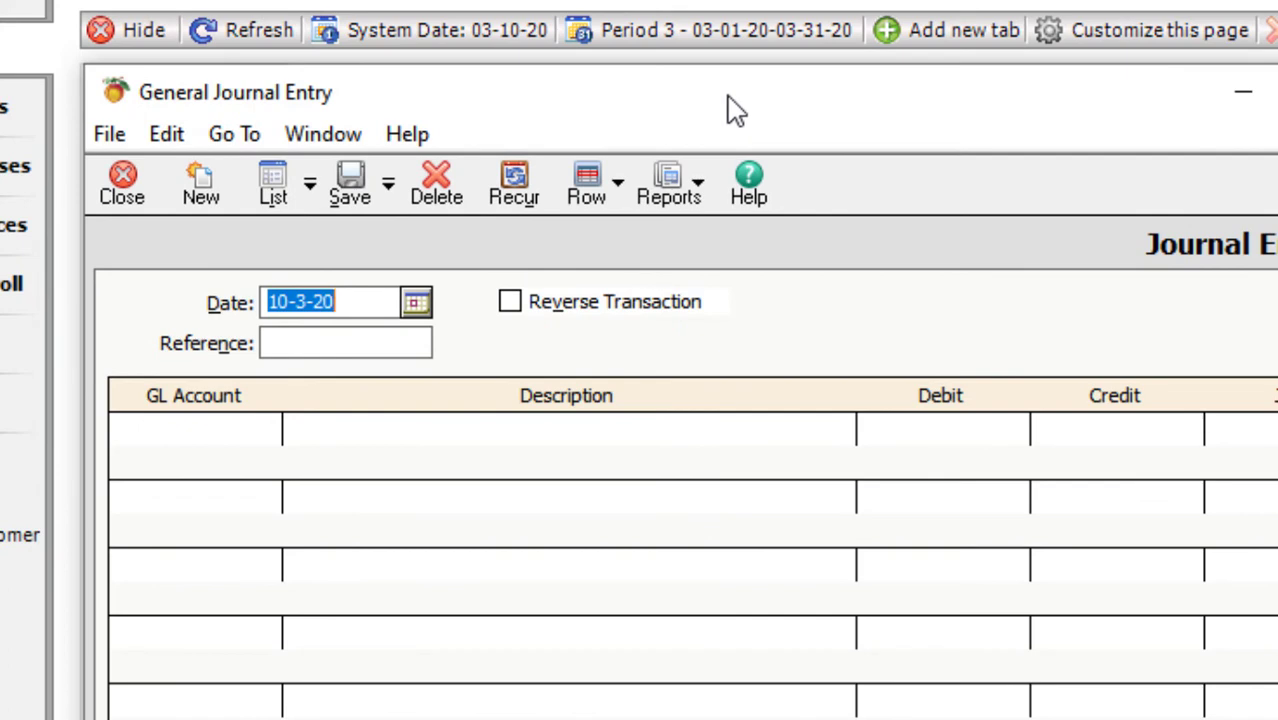
click(334, 342)
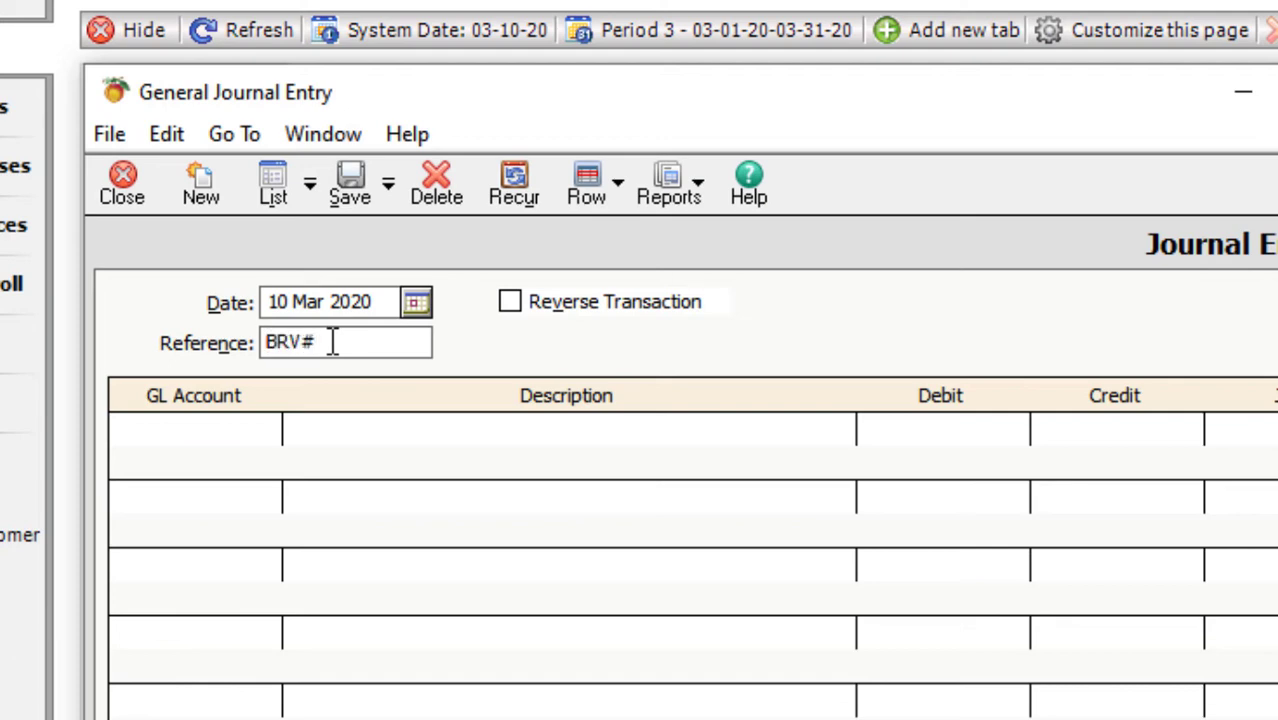
text(BRV#01)
click(232, 443)
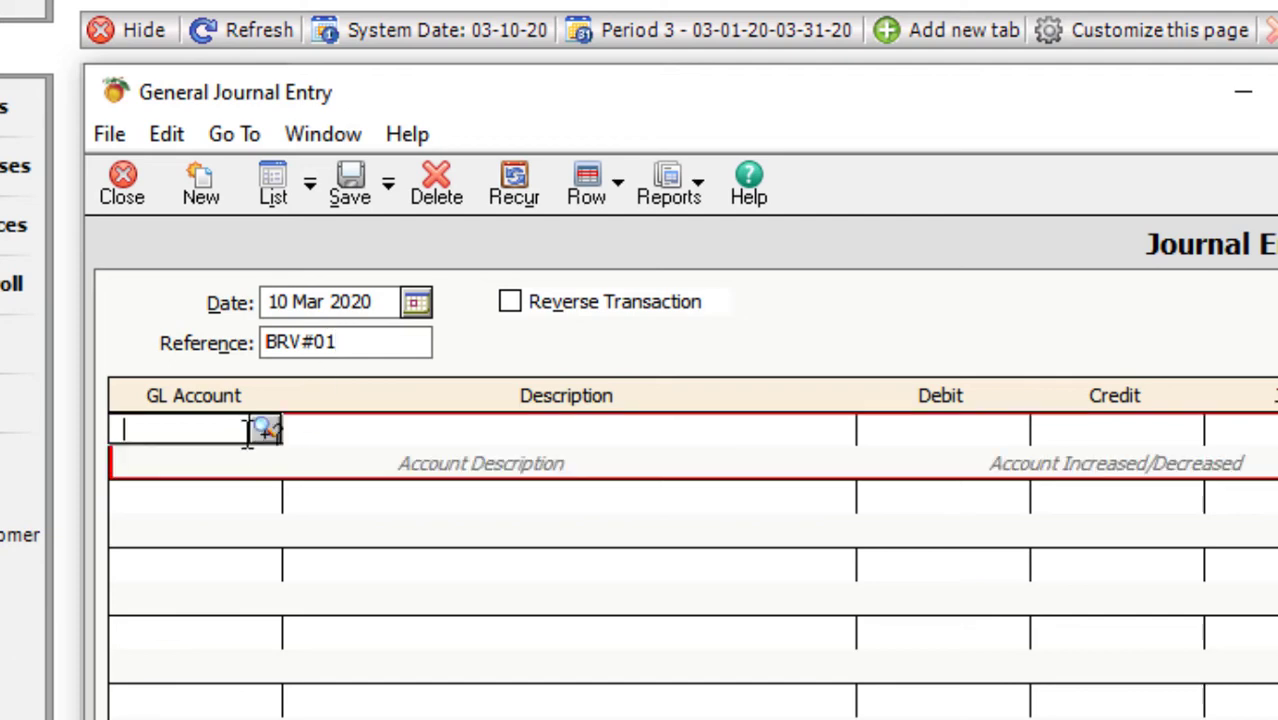
click(264, 428)
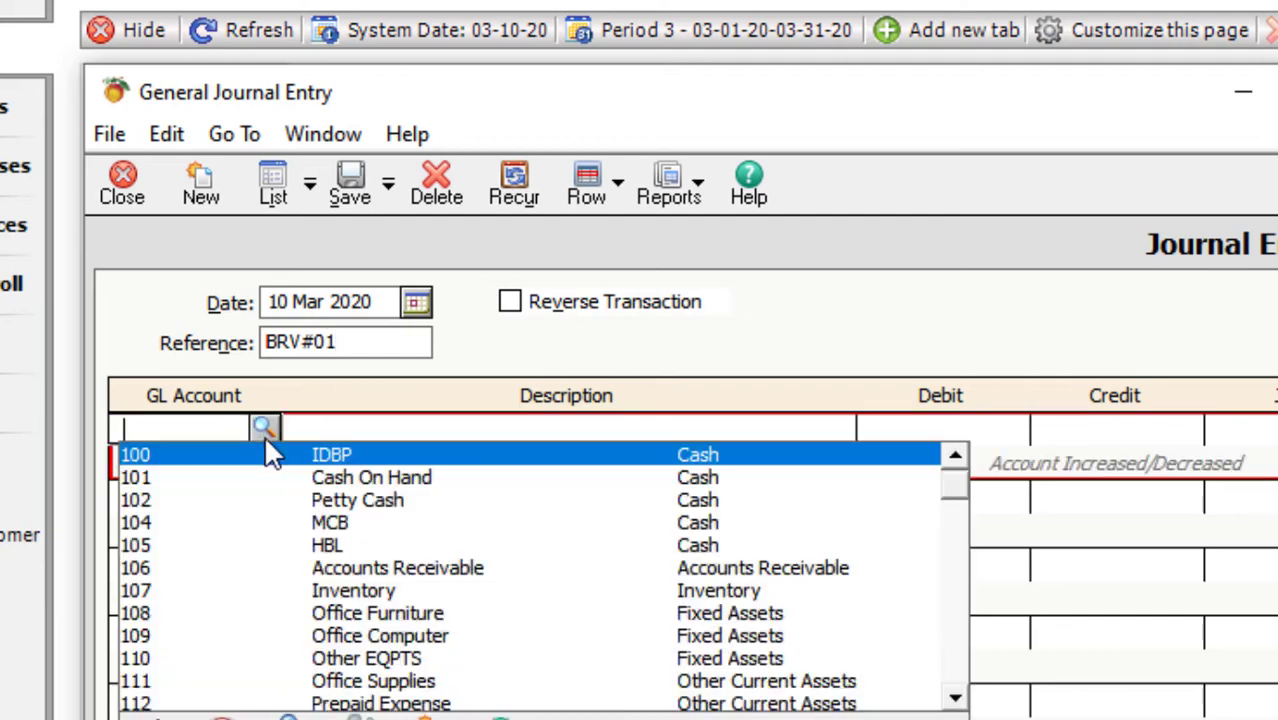
click(218, 523)
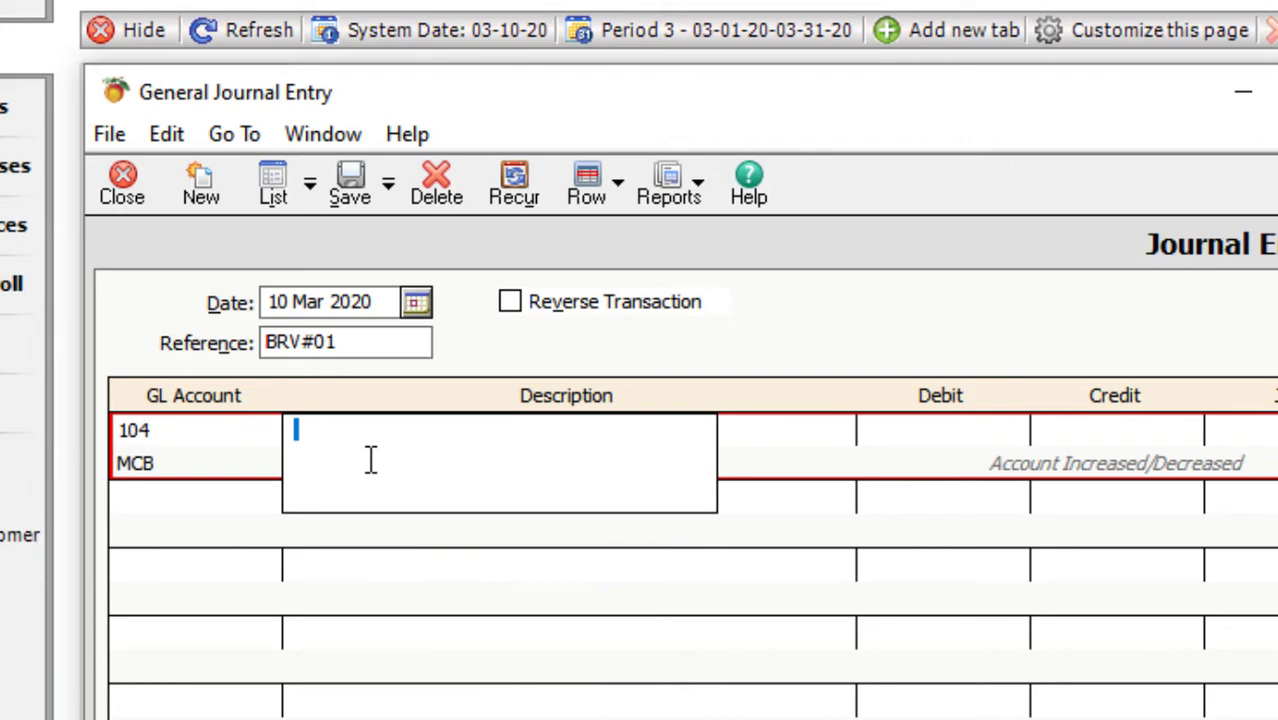
text(Cheque)
key(BackSpace)
text(ue)
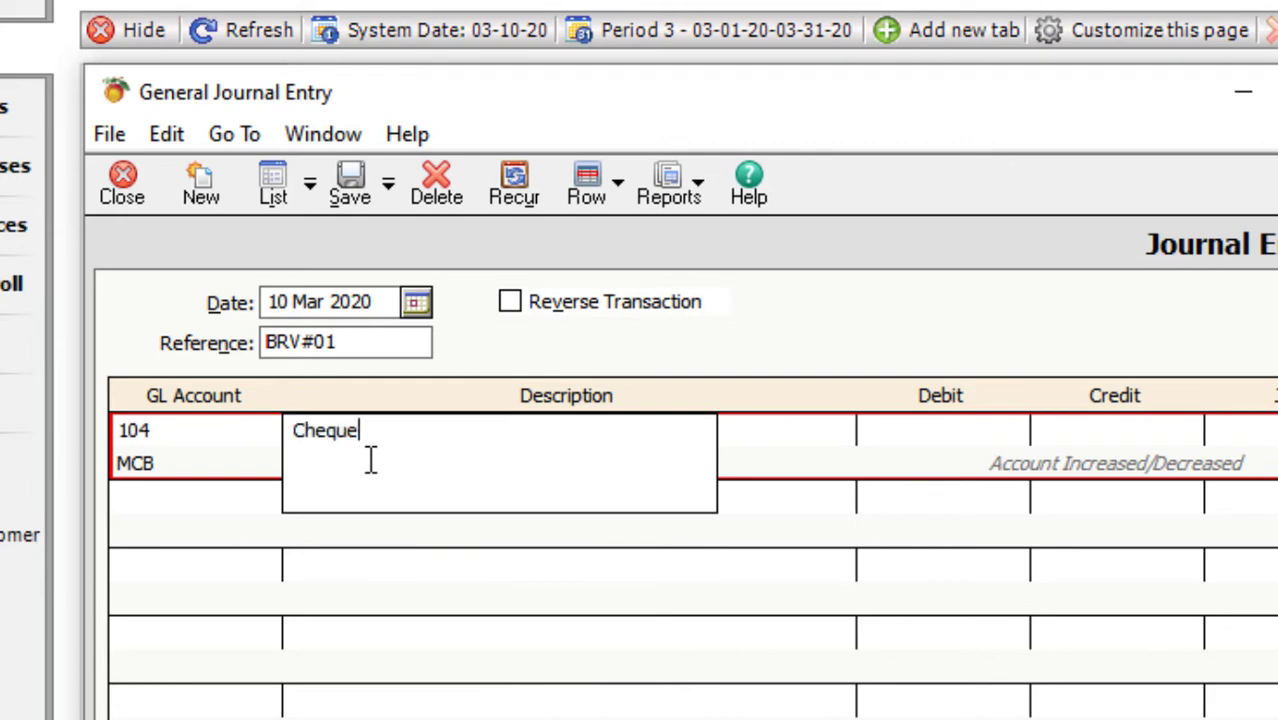
text( Received )
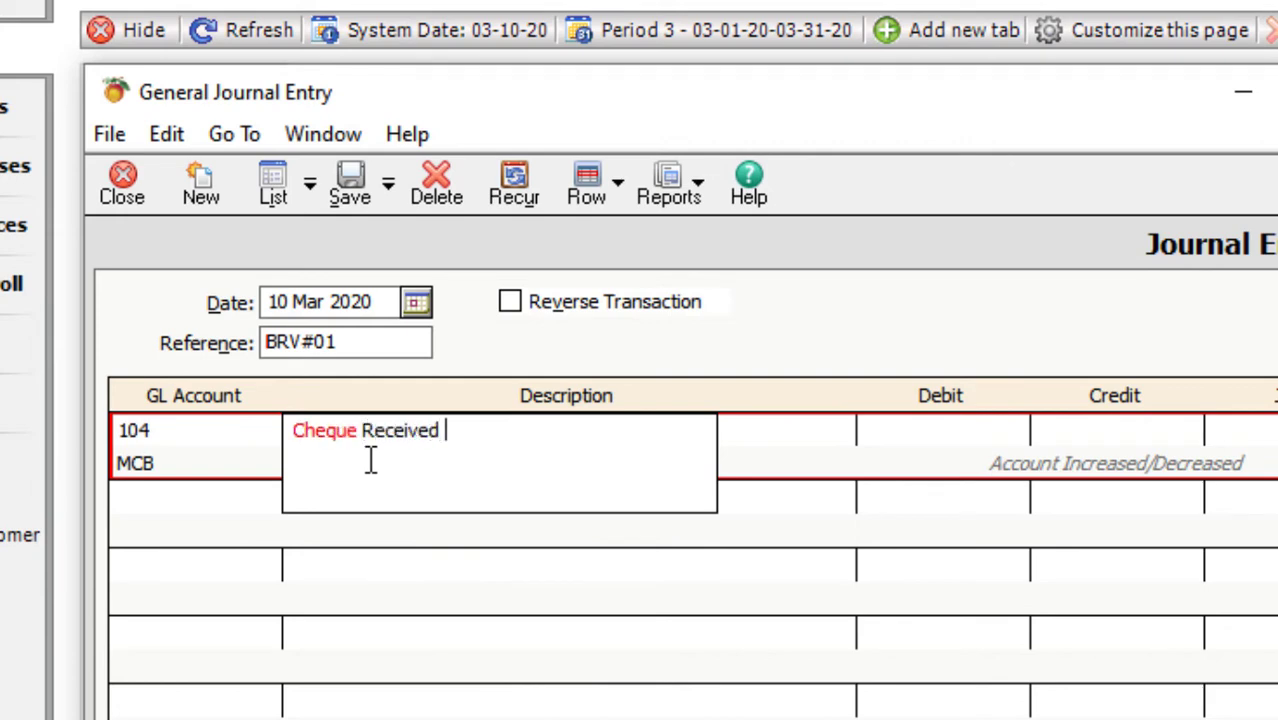
text(from de)
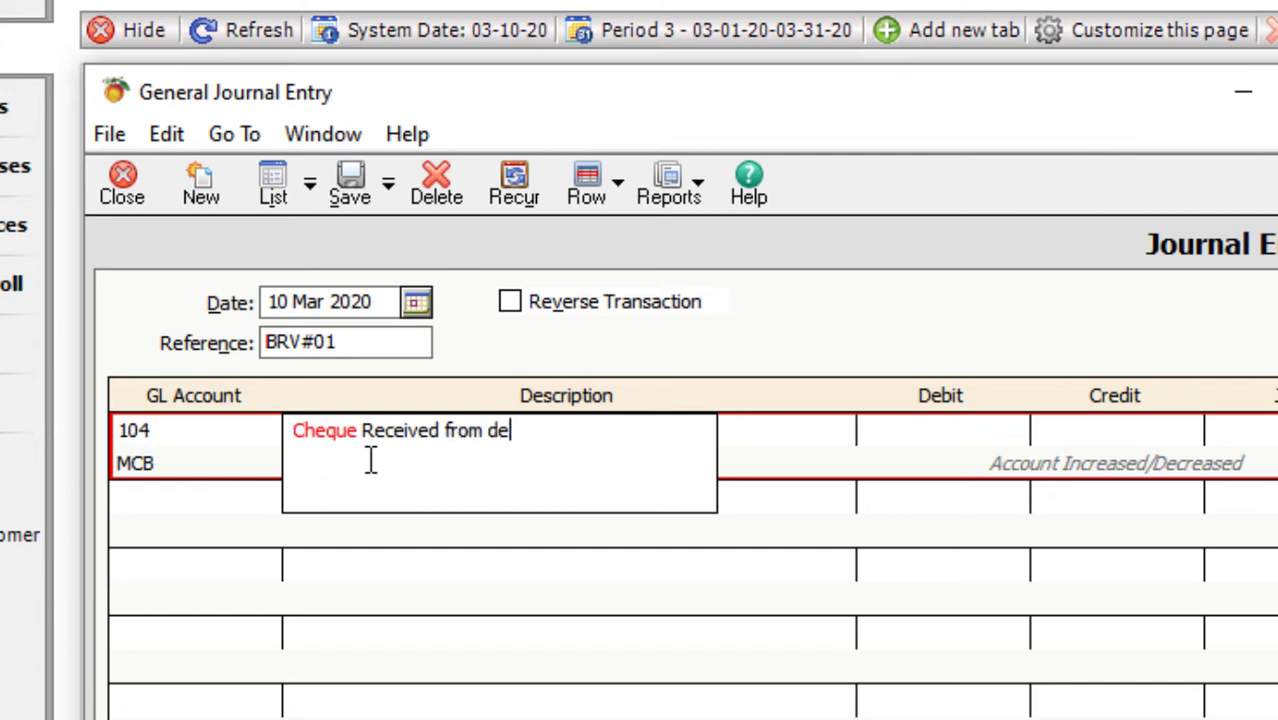
text(btors)
key(Tab)
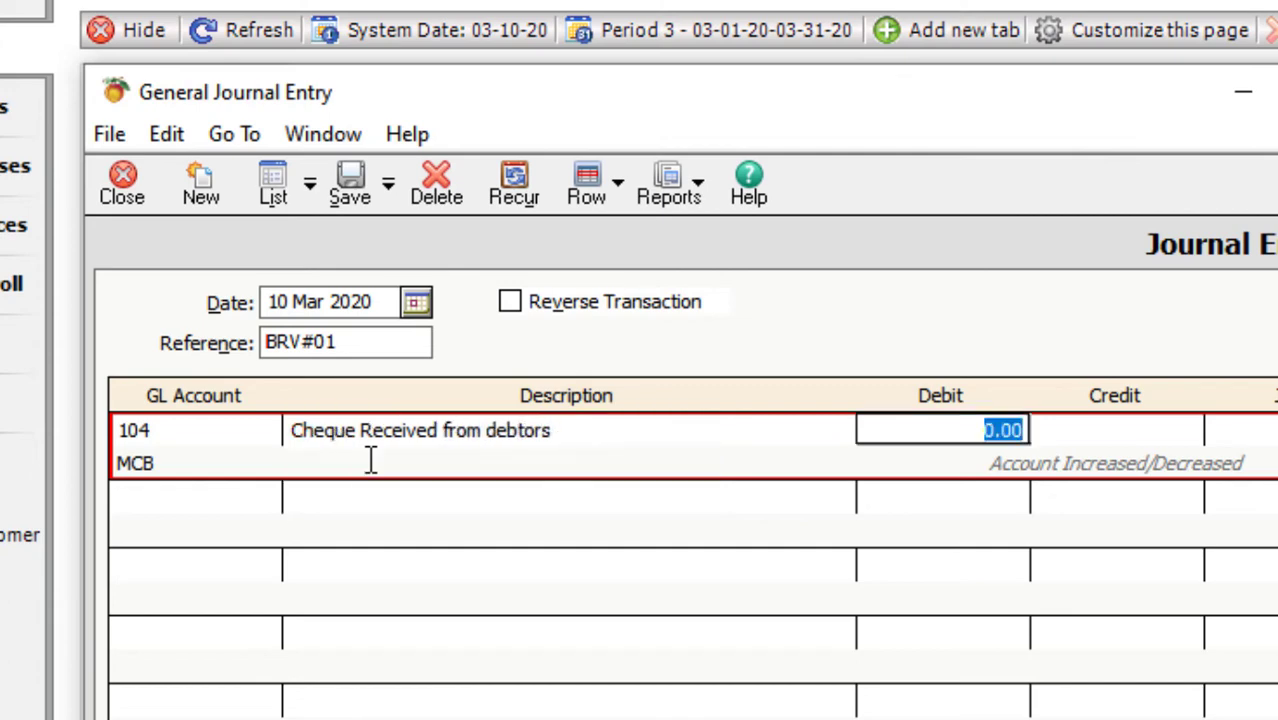
text(30000)
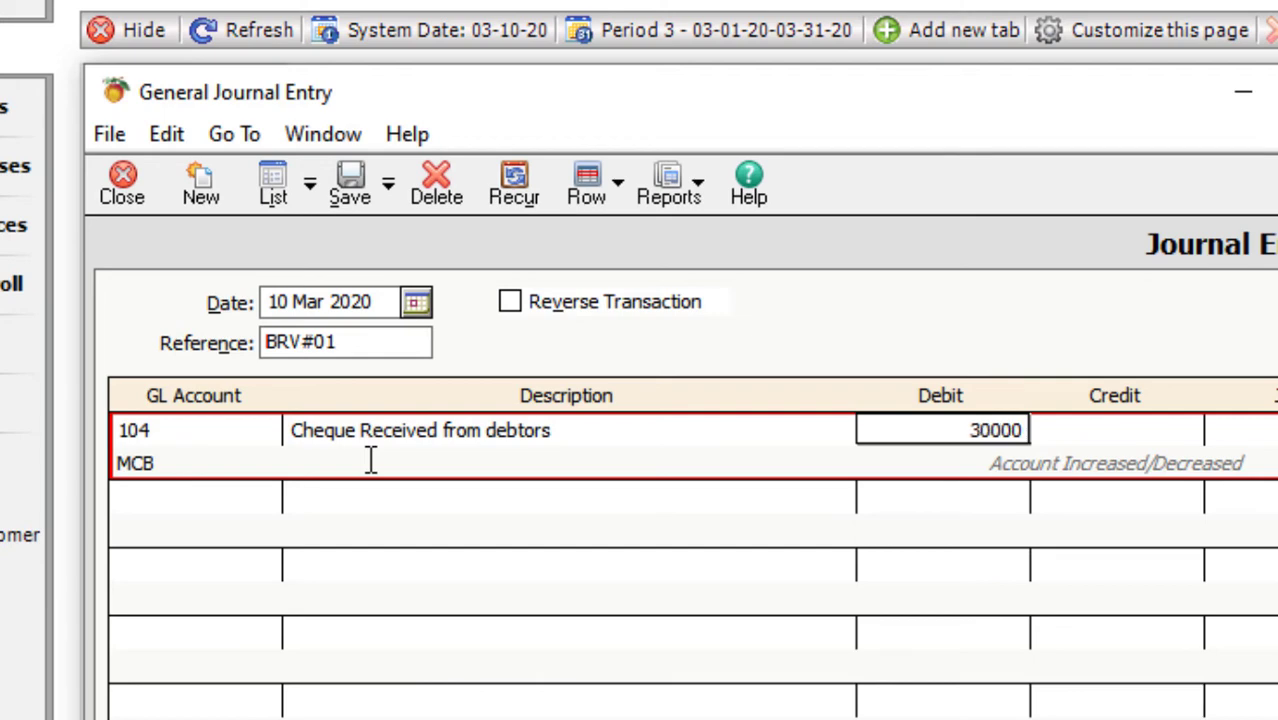
key(Tab)
key(Tab)
key(Tab)
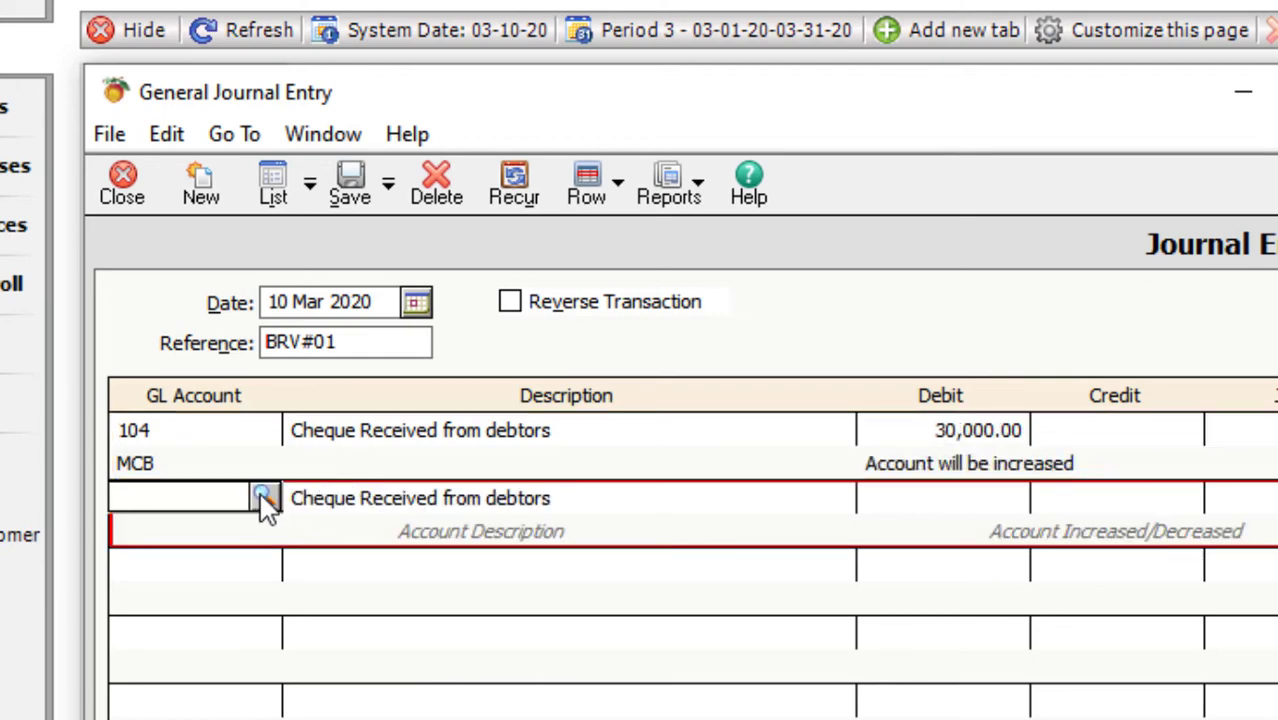
- Credit 106 Accounts Receivable 30,000 on the second journal line
click(262, 497)
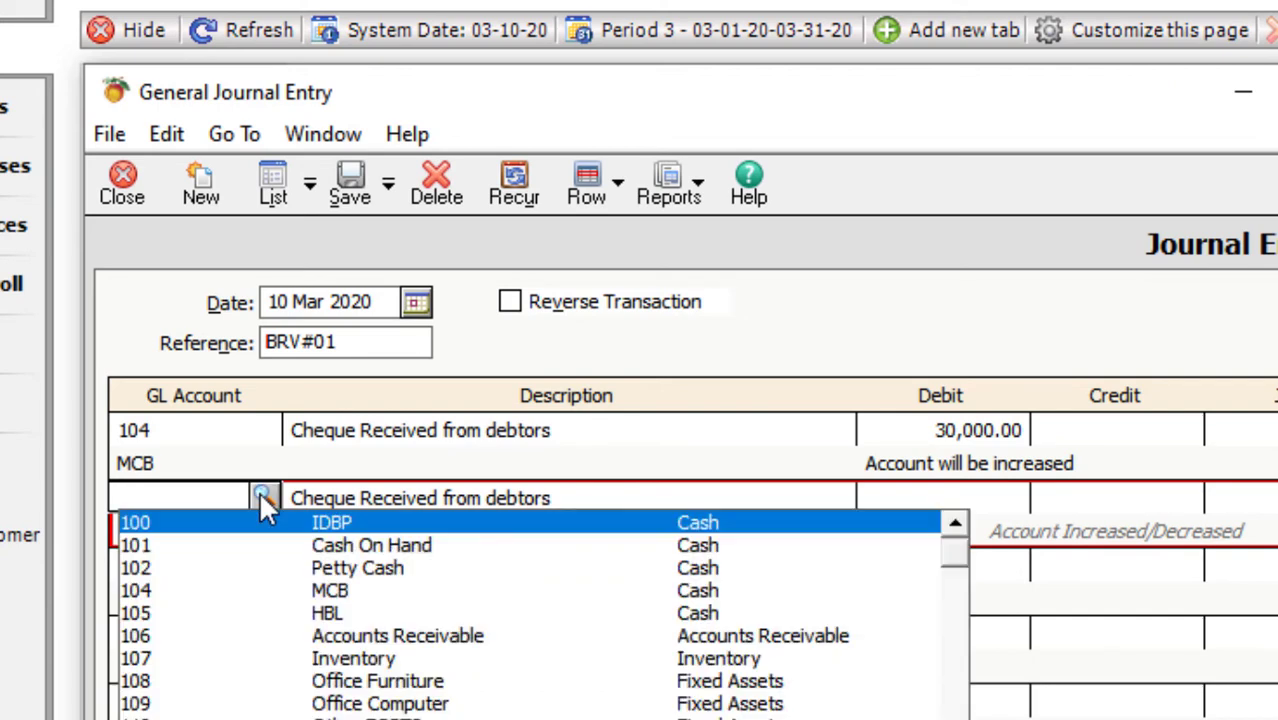
click(143, 638)
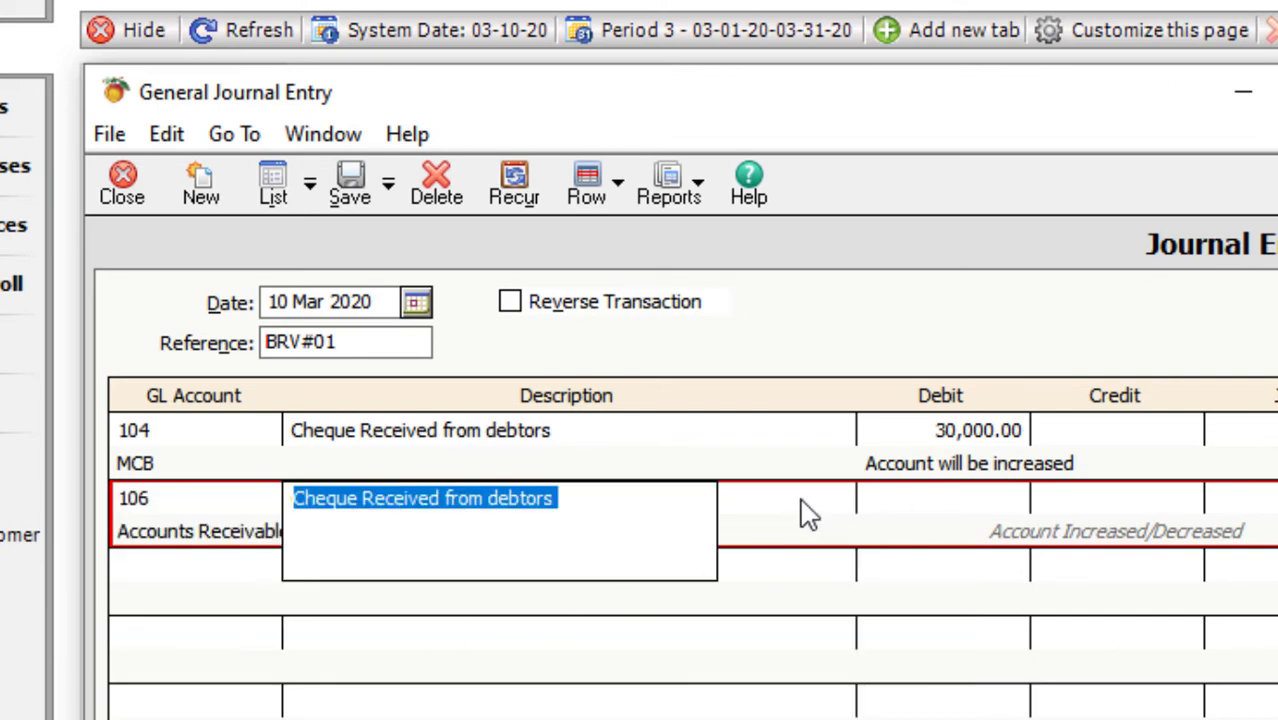
click(633, 523)
click(905, 510)
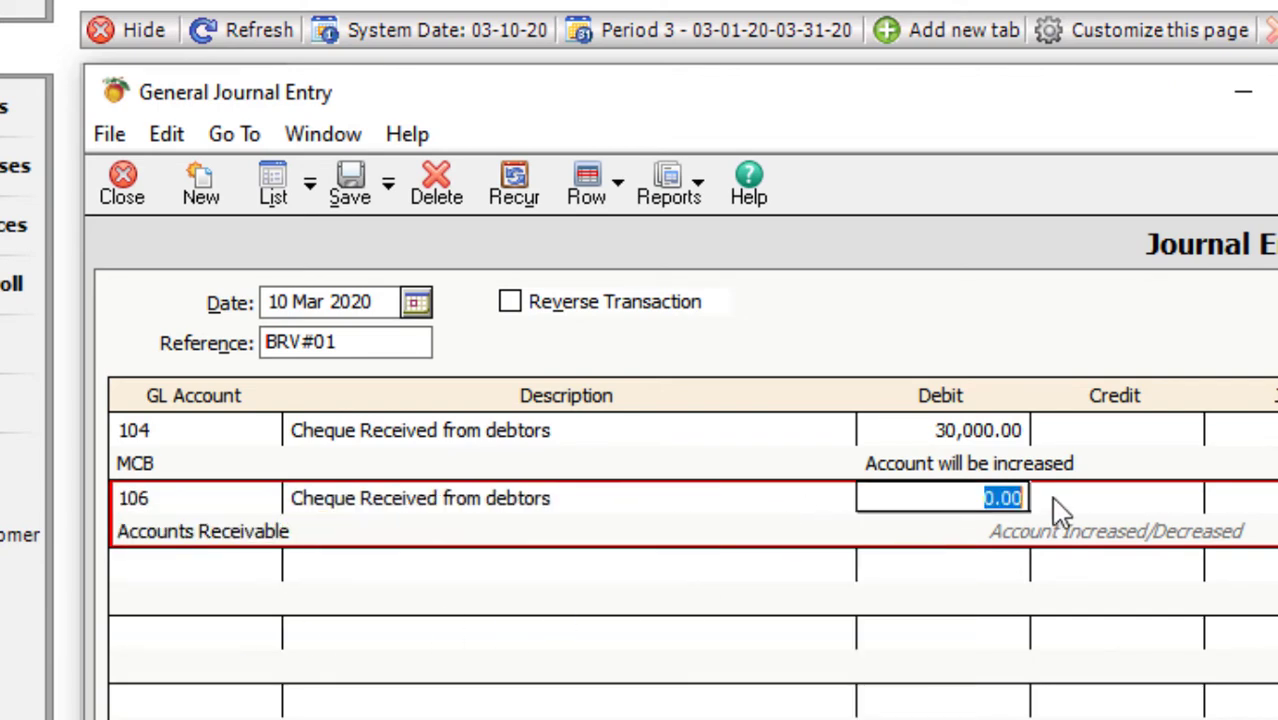
click(1077, 500)
text(30000)
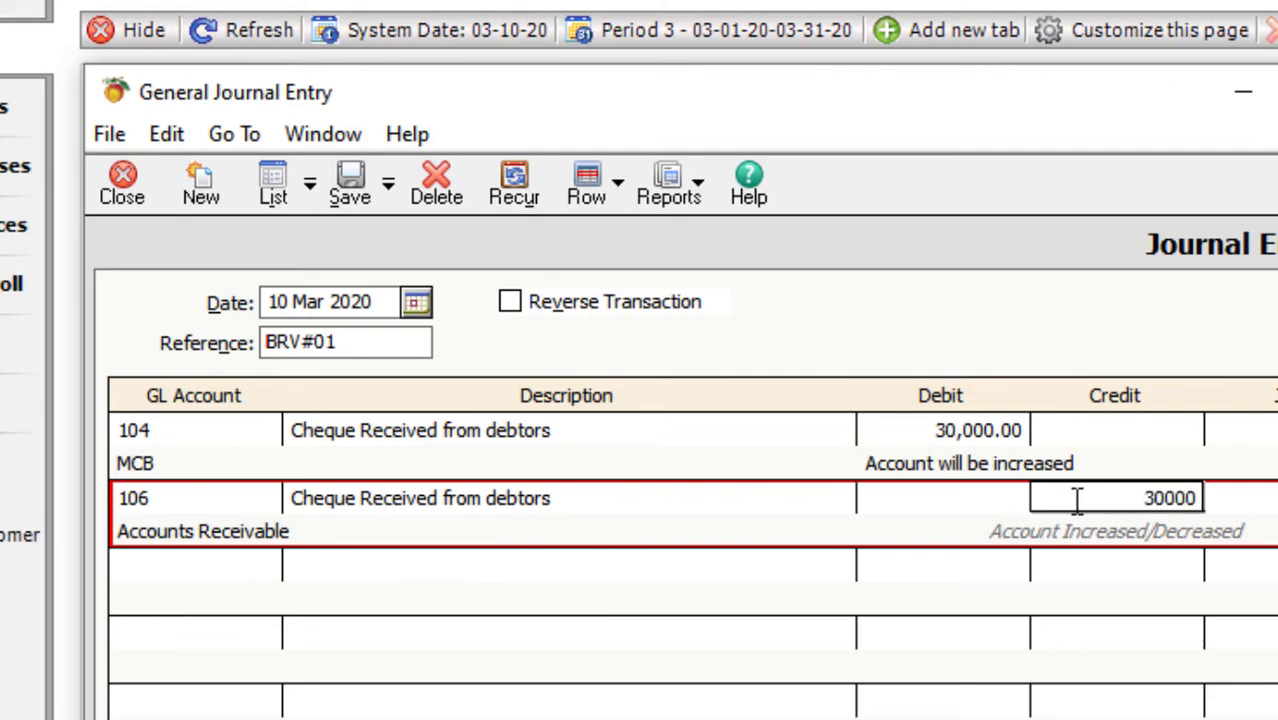
key(Tab)
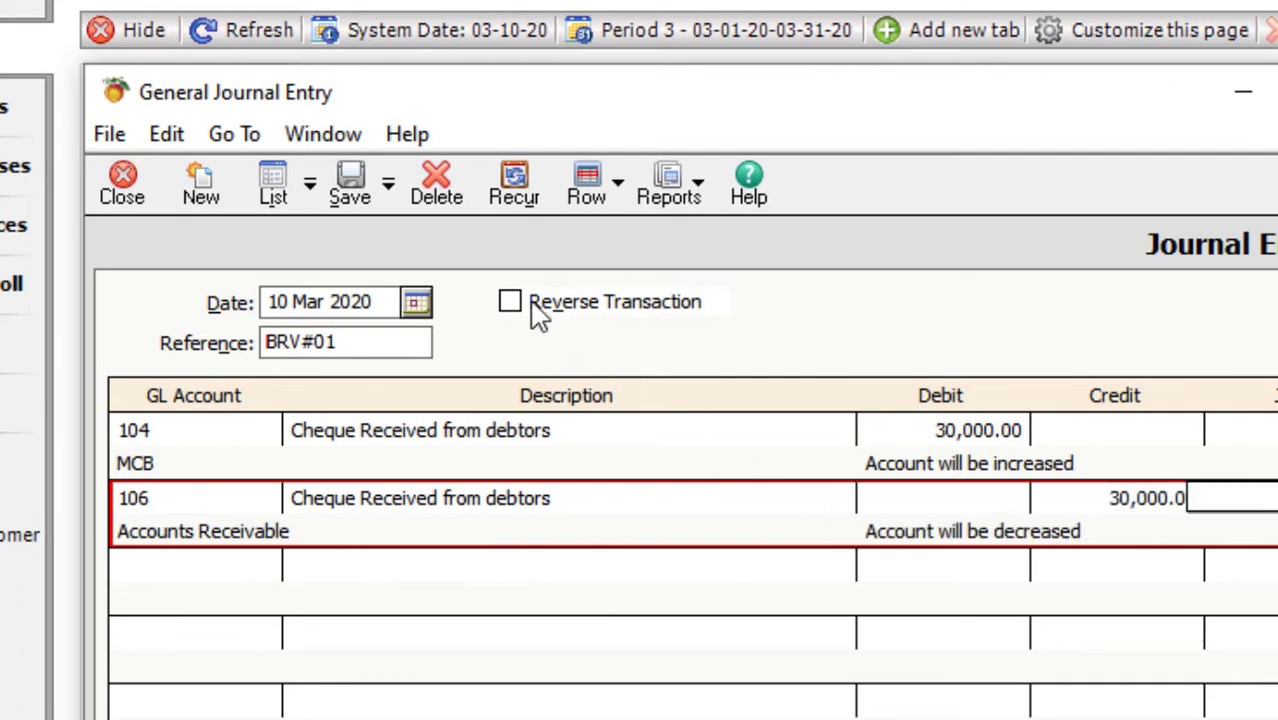
- Save voucher BRV#01 and set the new voucher's reference to CPV#01
click(360, 195)
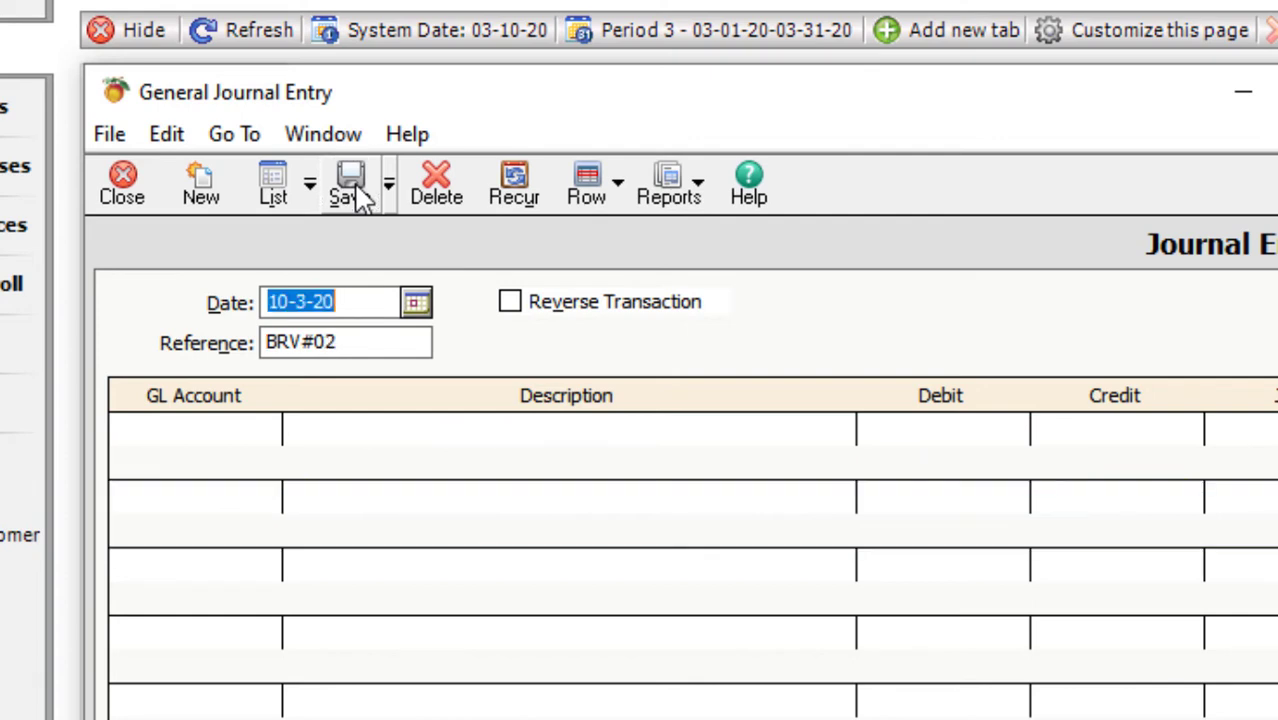
click(358, 342)
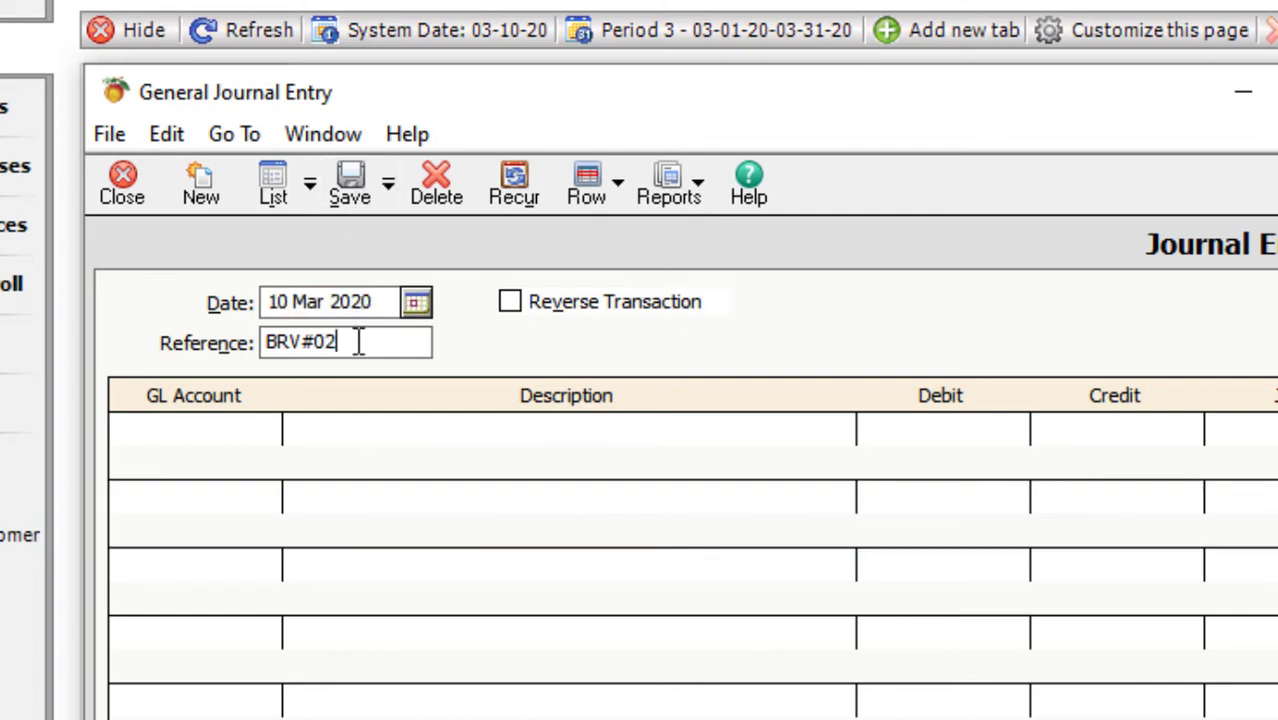
click(299, 342)
key(BackSpace)
key(BackSpace)
key(BackSpace)
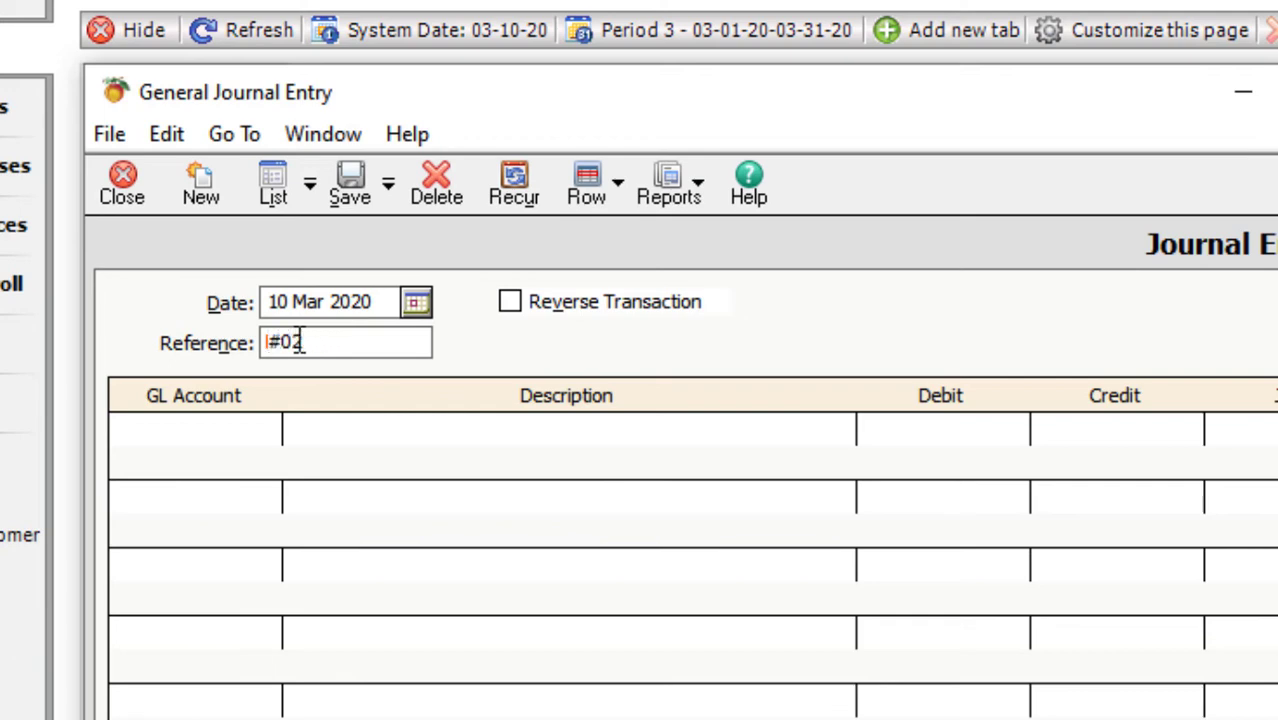
text(CPV)
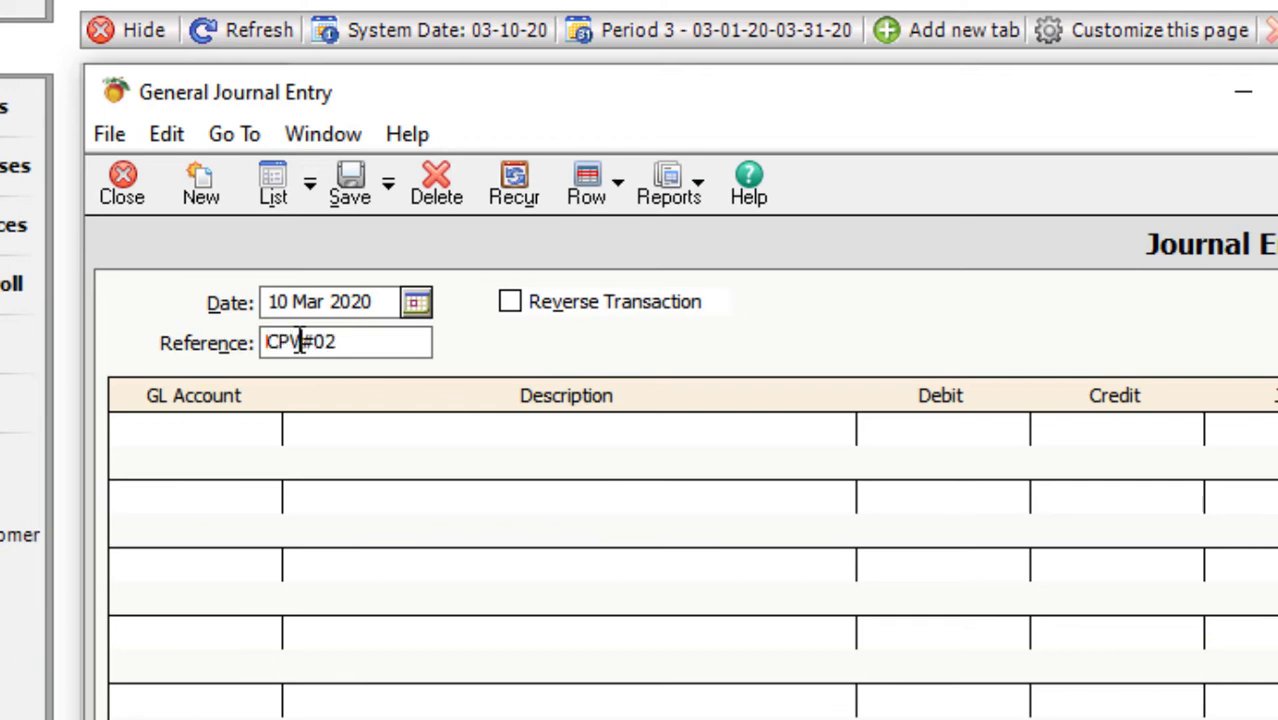
click(358, 355)
text(1)
- Debit 602 Rent Expenses 1,000 with description 'Rent Paid by Cash'
click(172, 430)
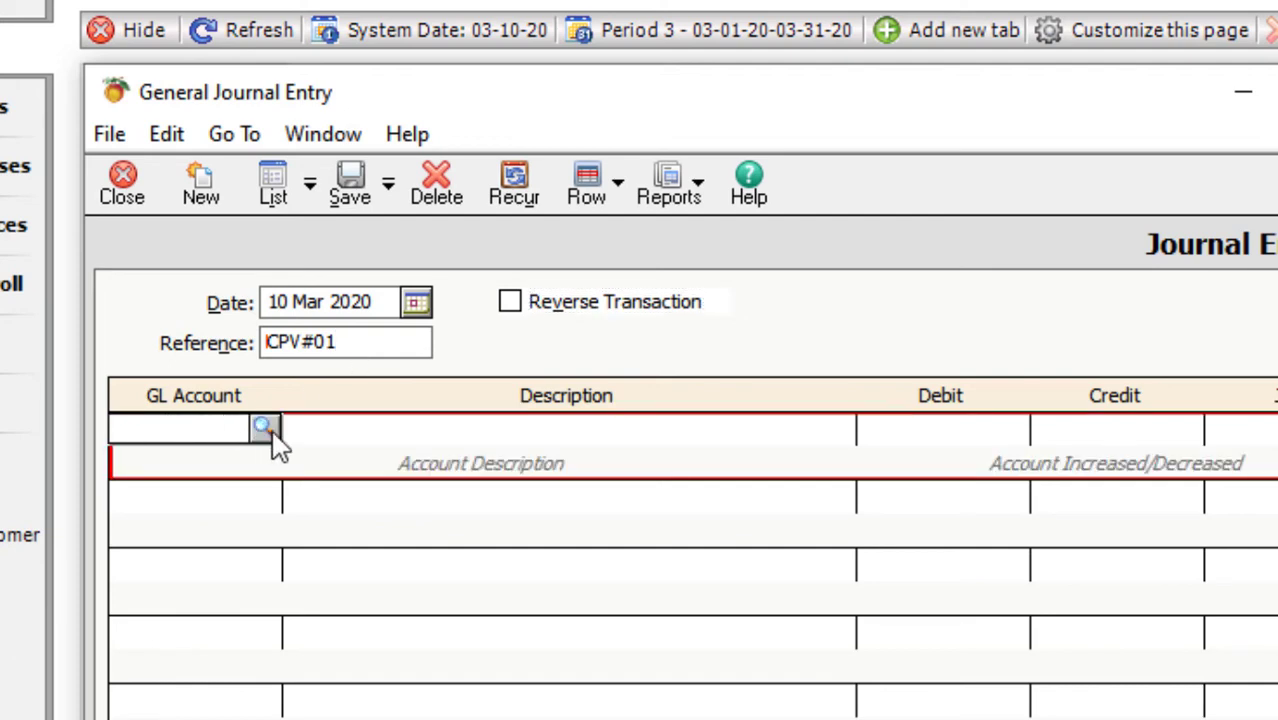
click(266, 430)
drag(955, 483, 958, 682)
click(148, 613)
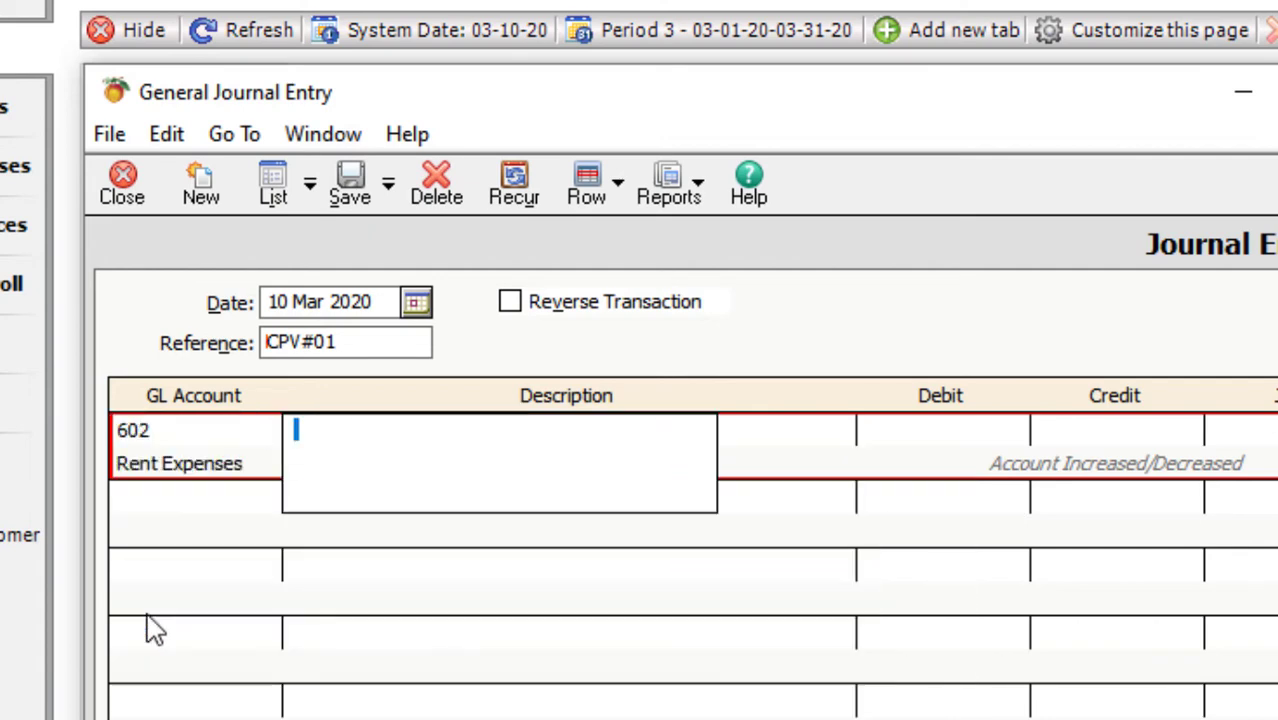
text(Rent Paid B)
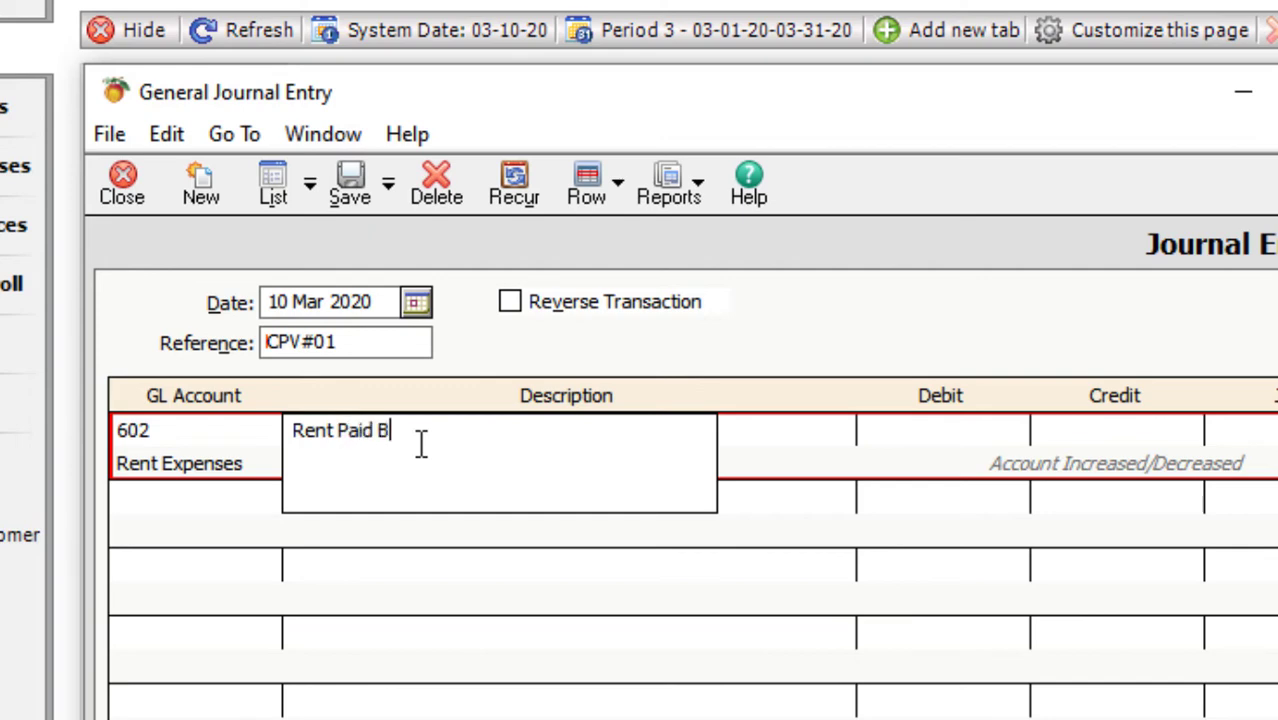
key(BackSpace)
text(by Cash)
key(Tab)
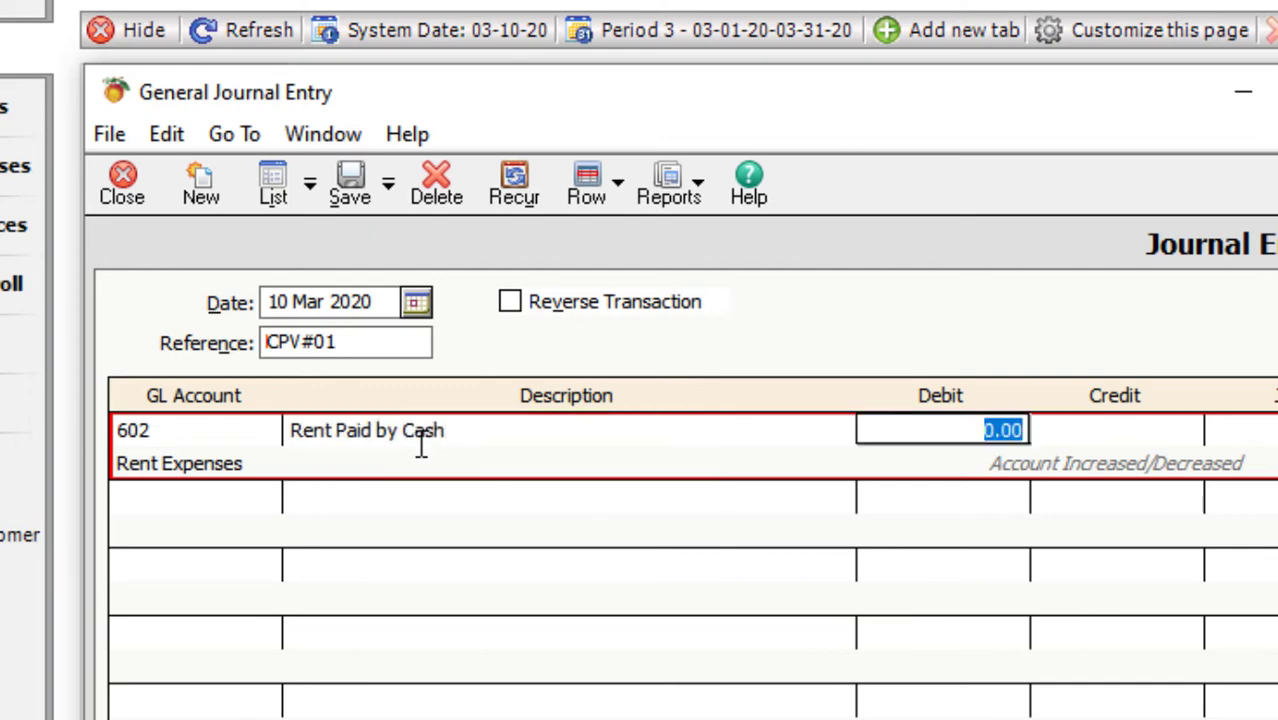
text(1000)
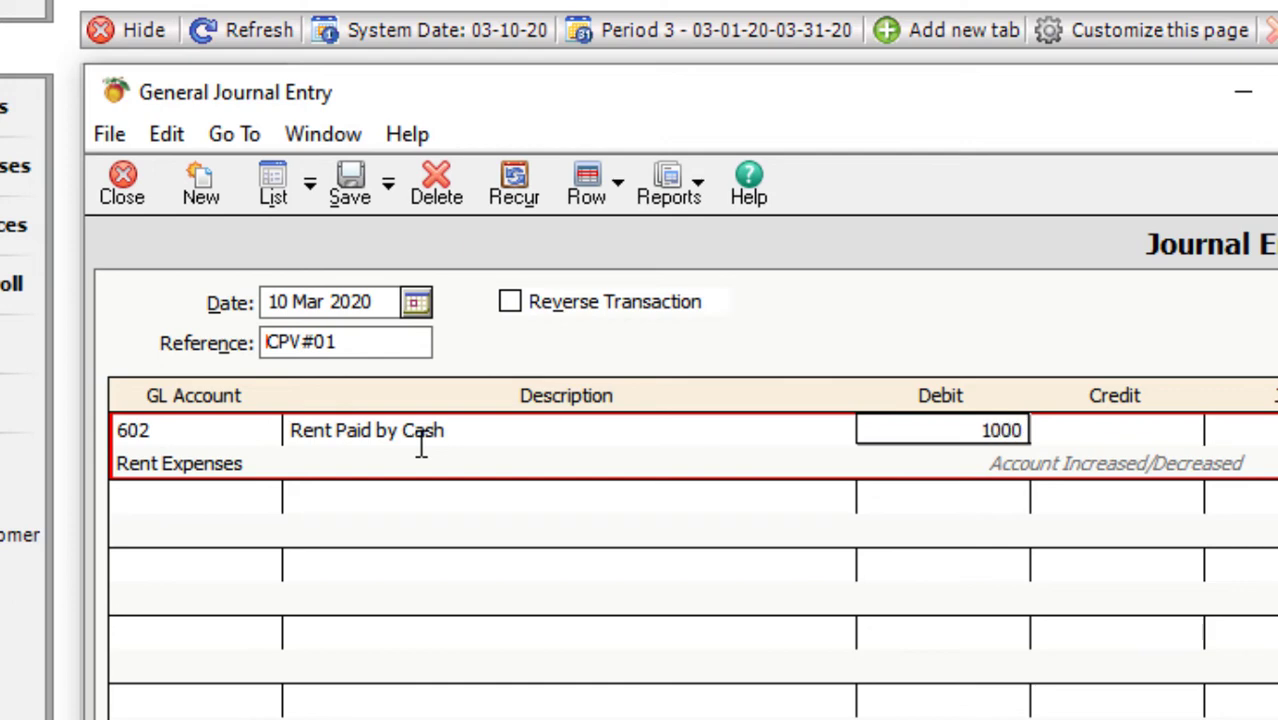
key(Tab)
key(Tab)
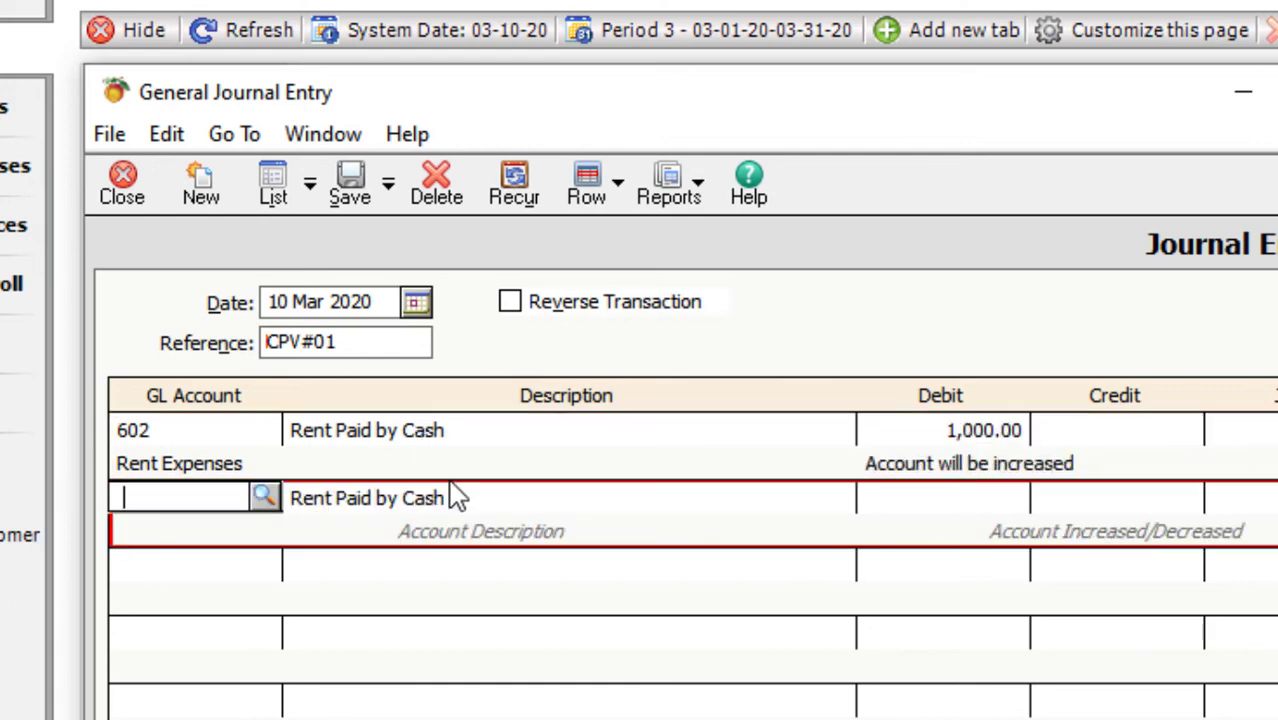
- Credit 101 Cash On Hand 1,000 and save the rent voucher
text(101)
key(Tab)
key(Tab)
key(Tab)
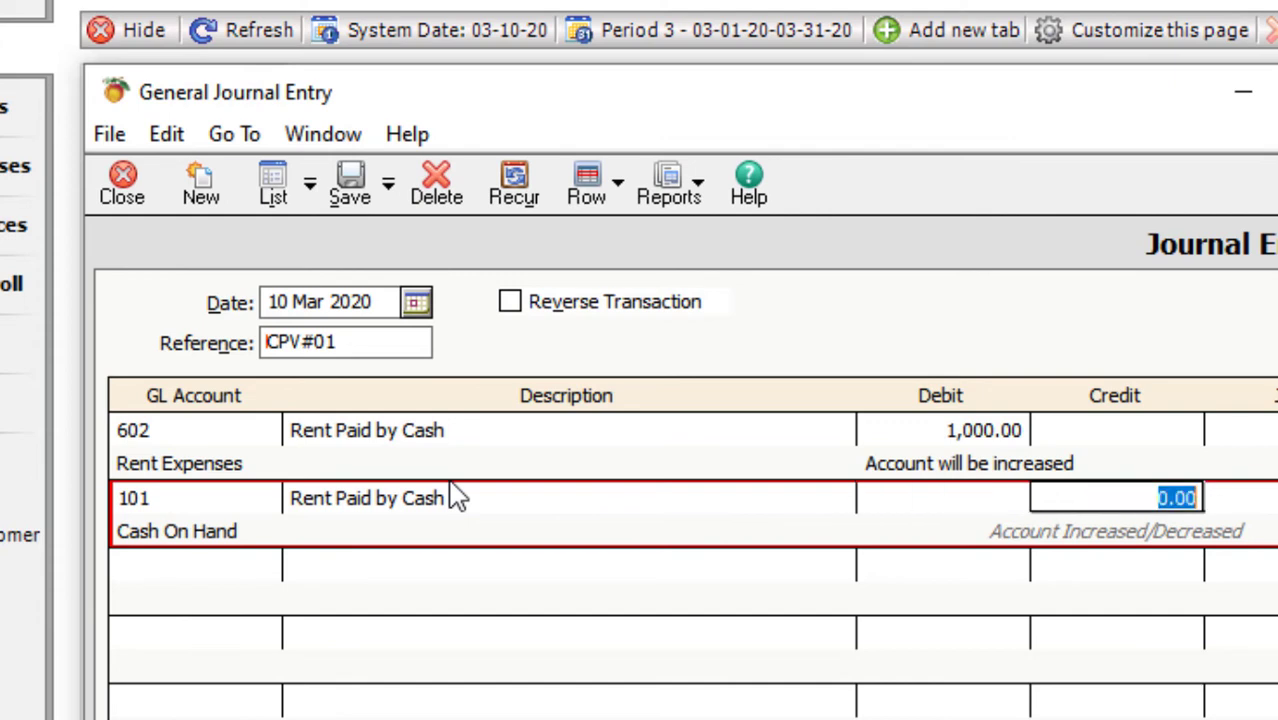
text(1000)
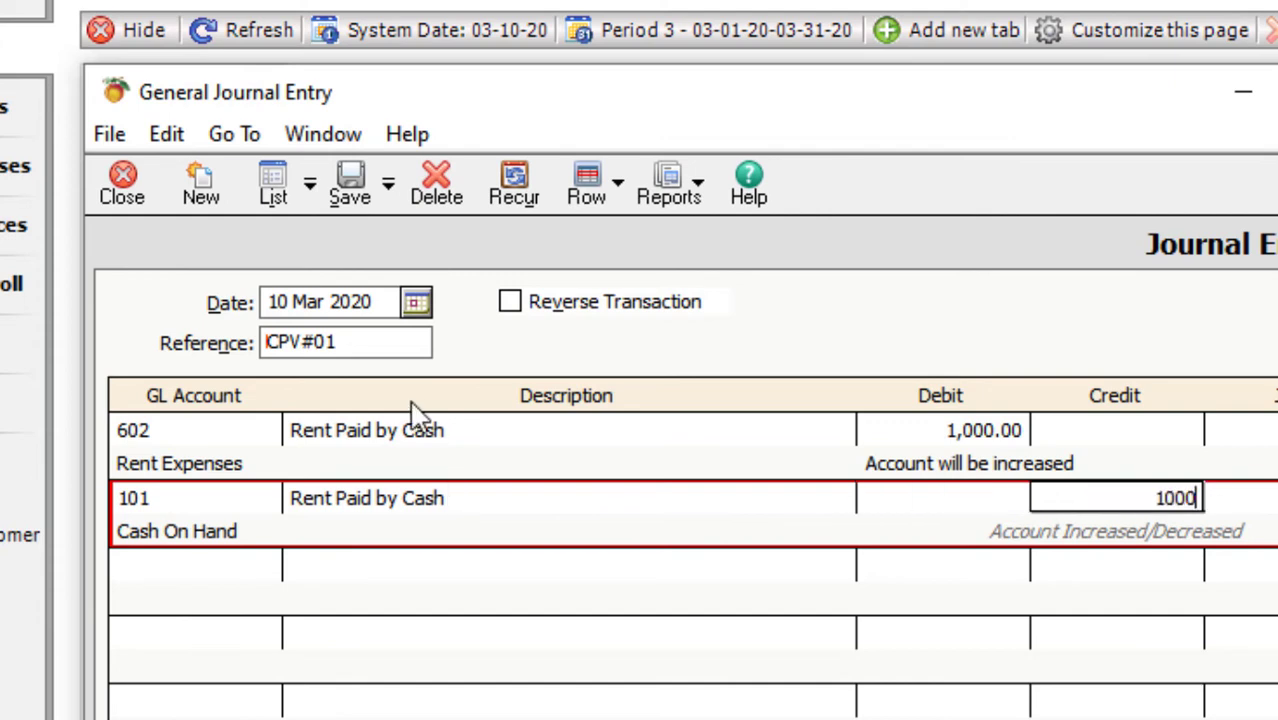
click(349, 195)
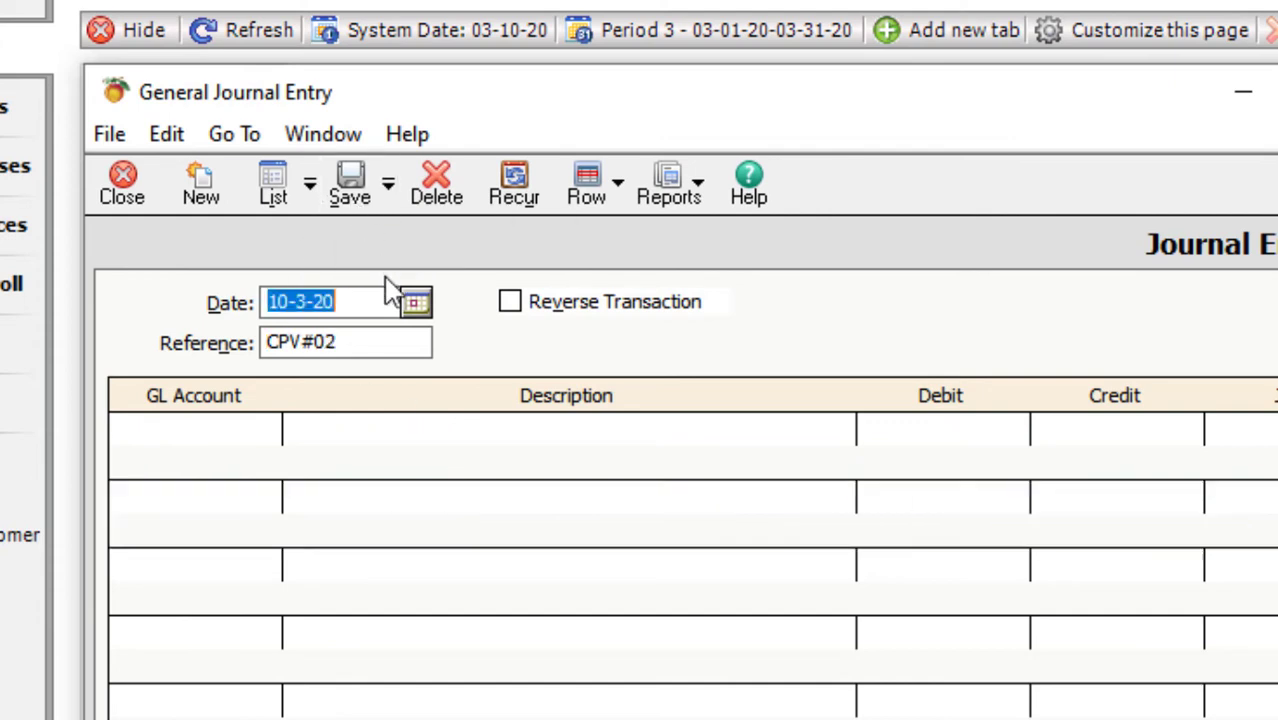
- On CPV#02, debit 603 Salaries Expenses 50,000 described 'Salaries Paid by Cash'
click(376, 342)
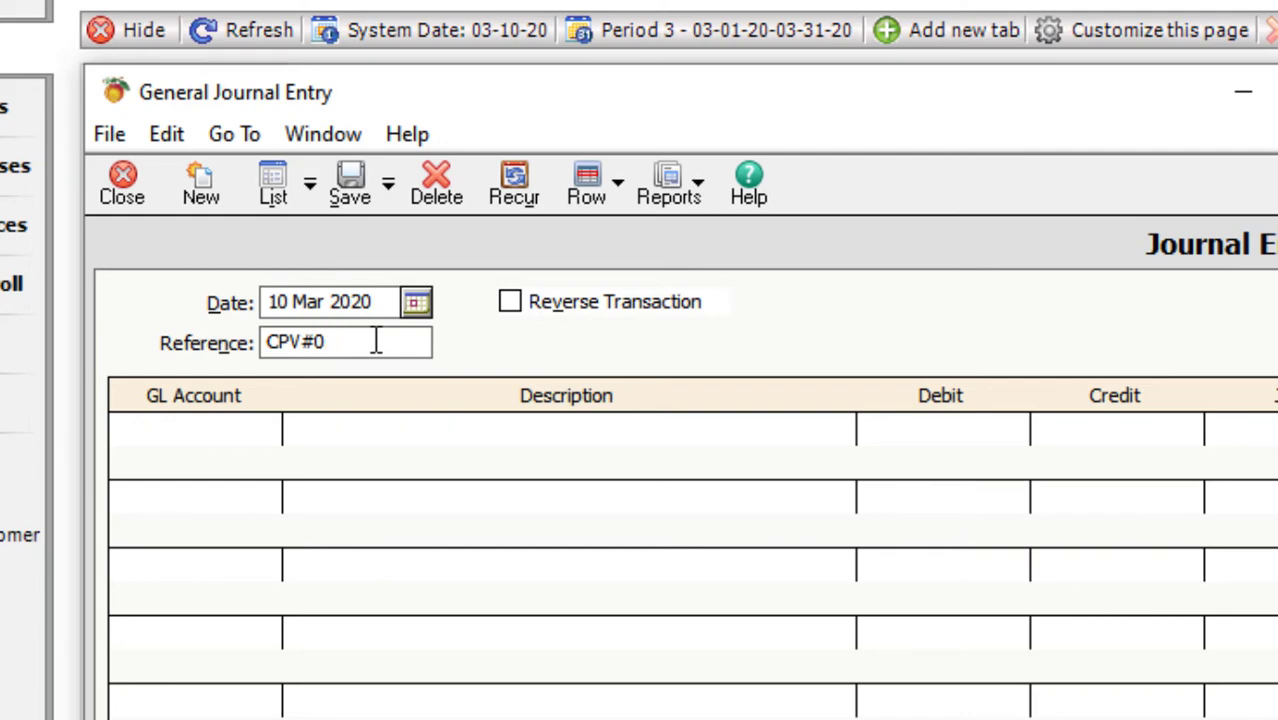
key(Tab)
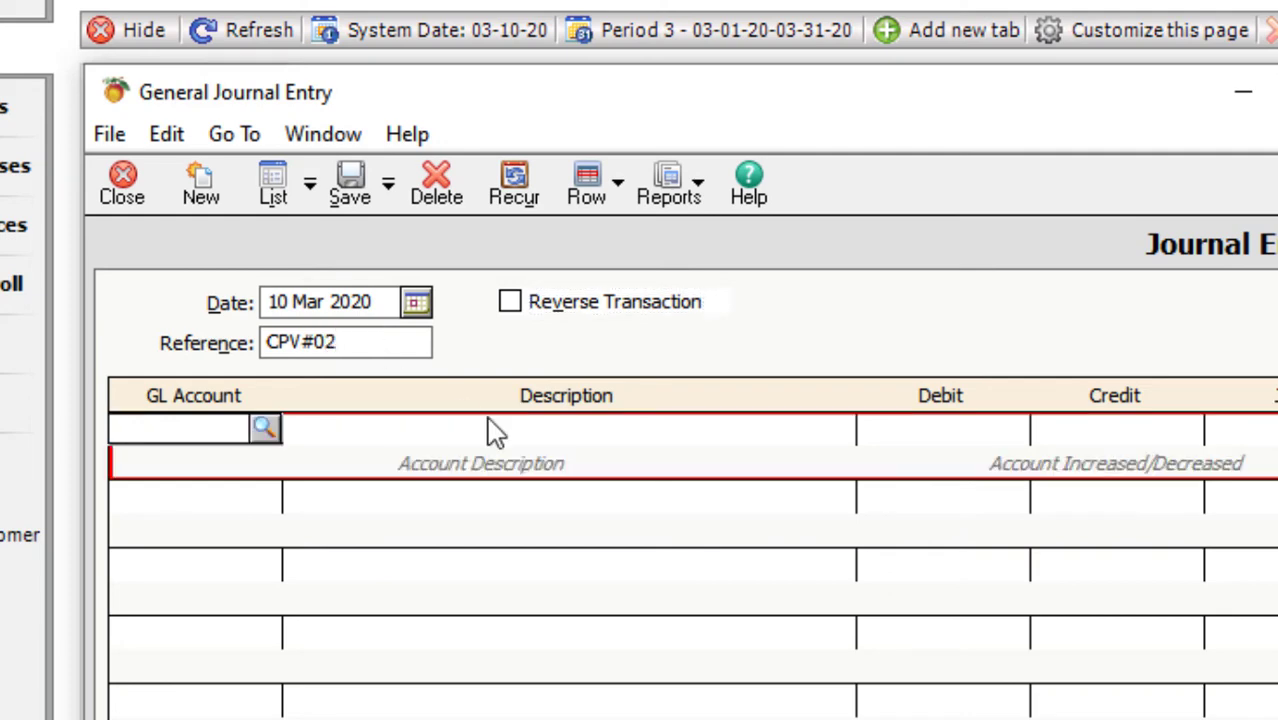
click(265, 432)
scroll(950, 700, down, 4)
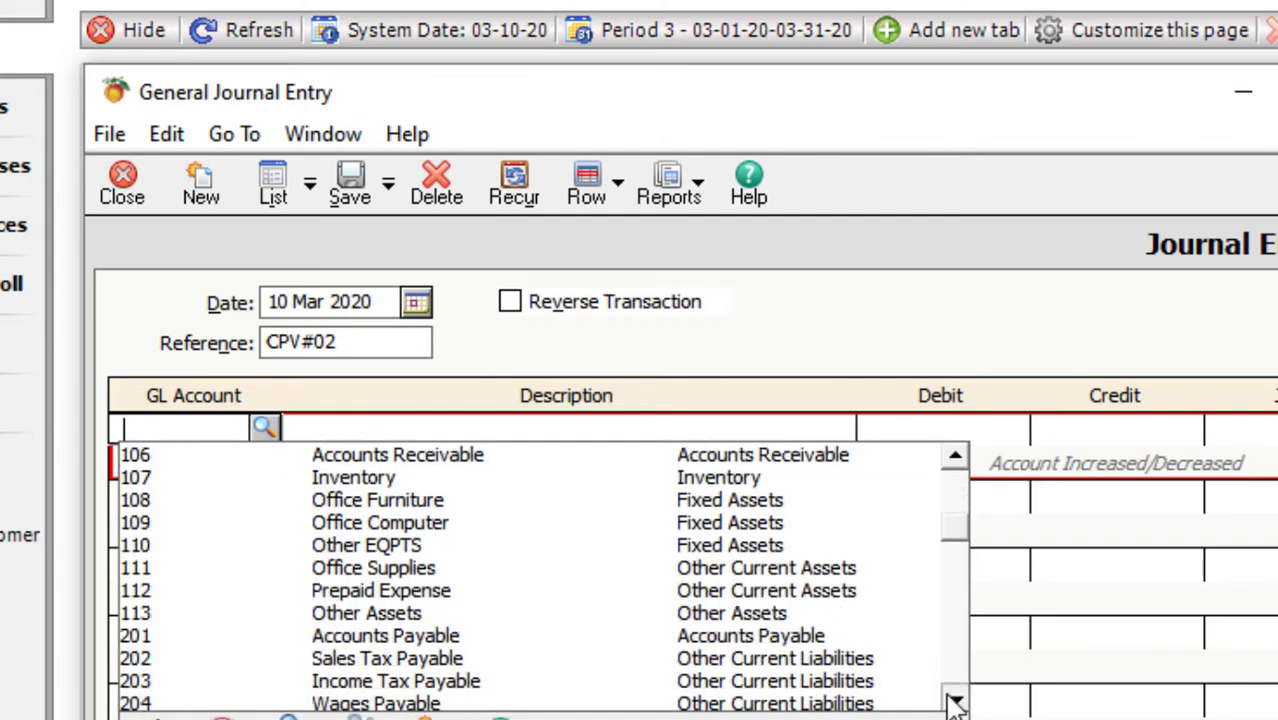
scroll(955, 705, down, 3)
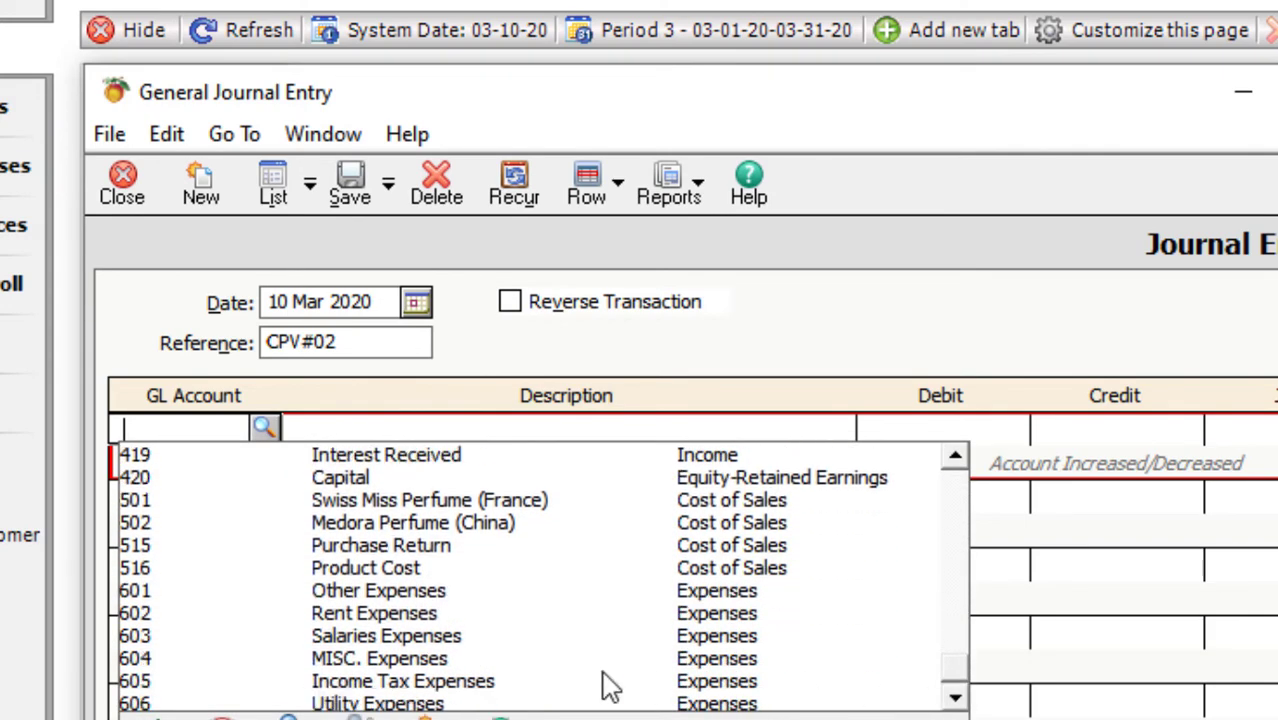
click(368, 637)
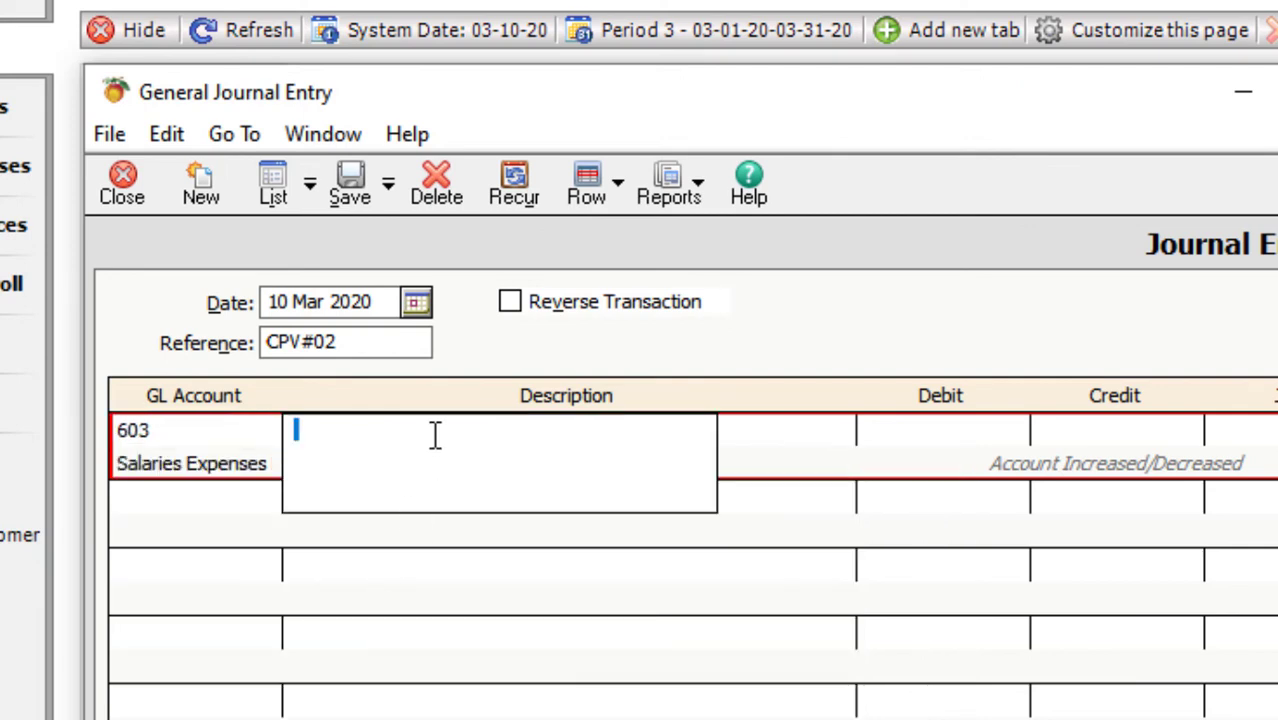
text(Salaries )
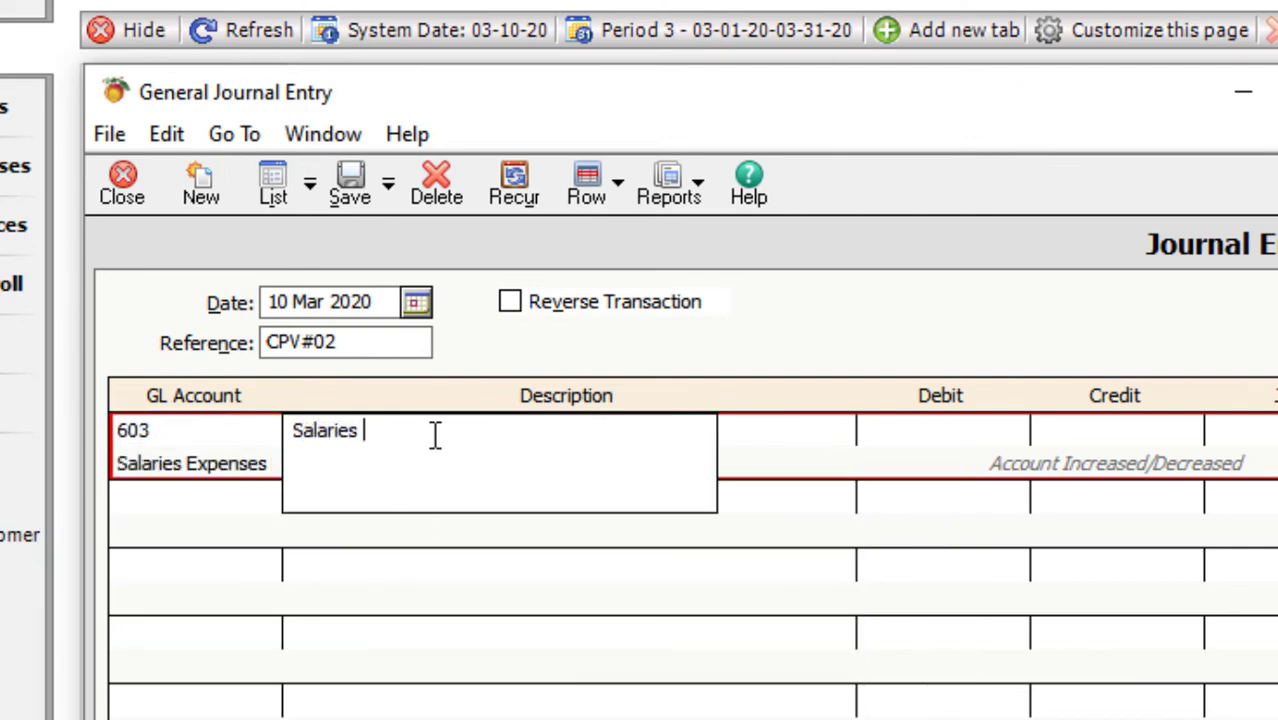
text(Paid by Cash)
key(Tab)
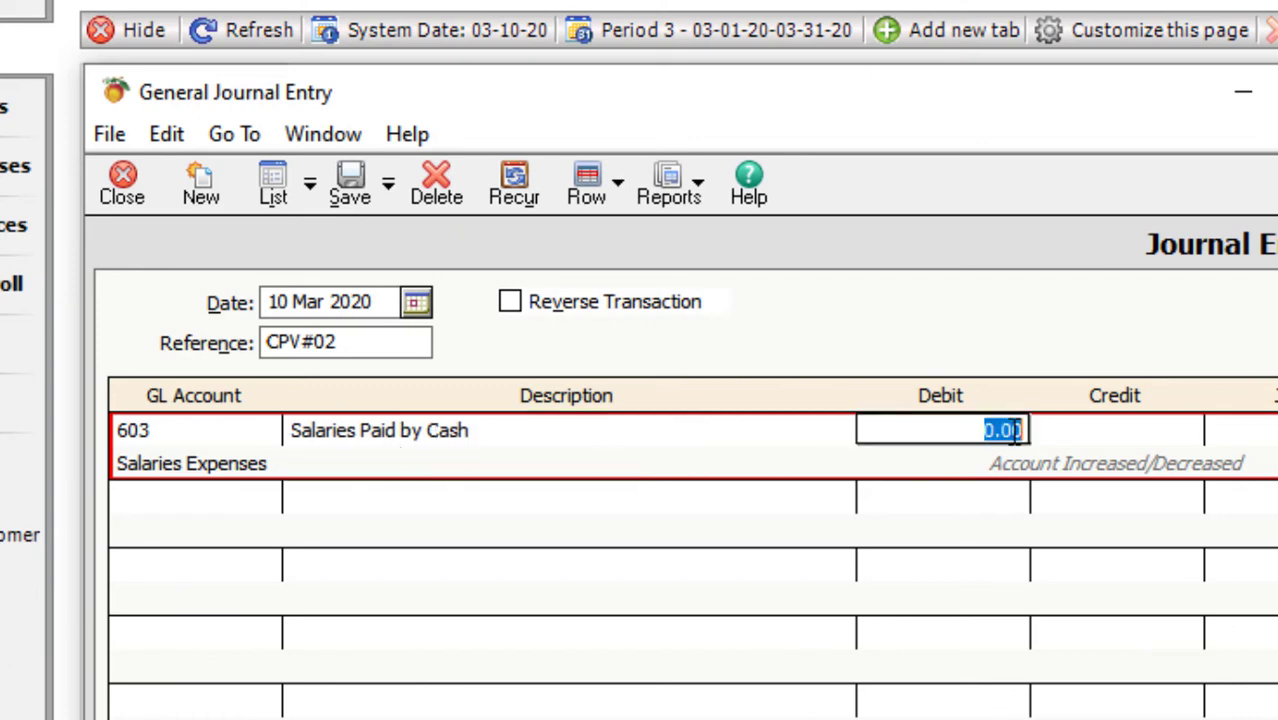
text(50,000)
key(Tab)
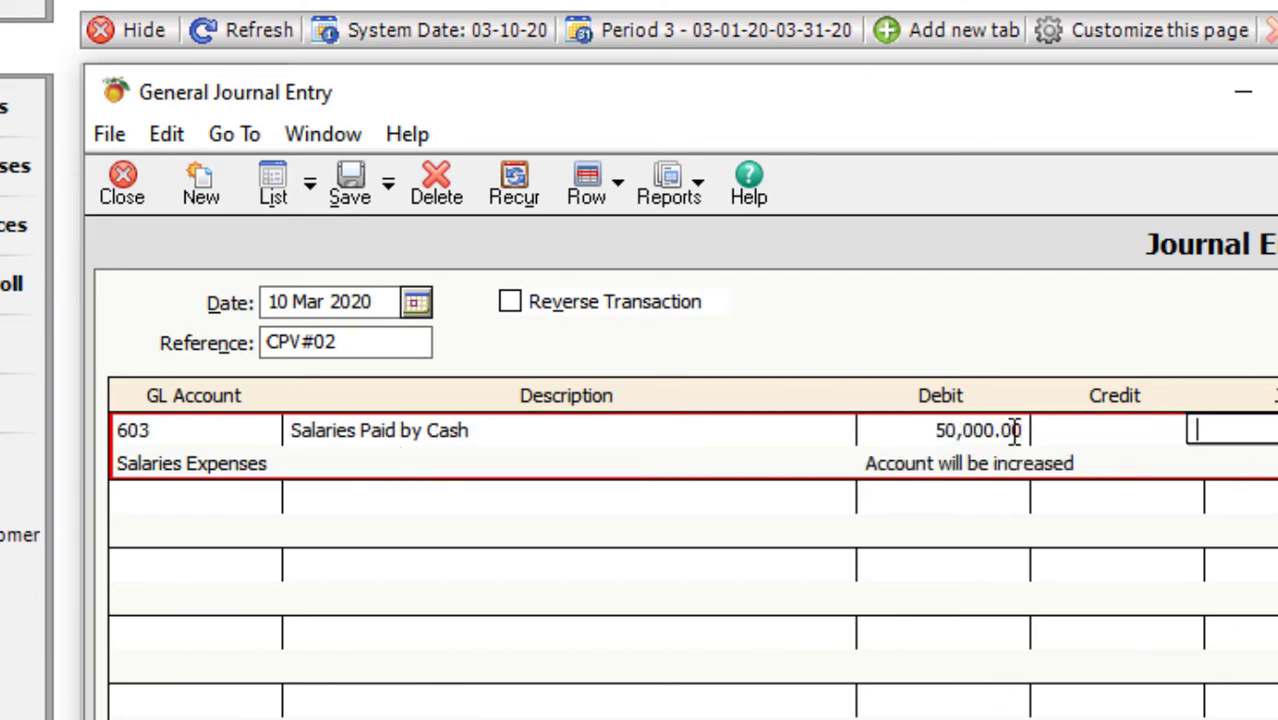
- Credit 101 Cash On Hand 50,000 and save the salaries voucher
key(Tab)
text(101)
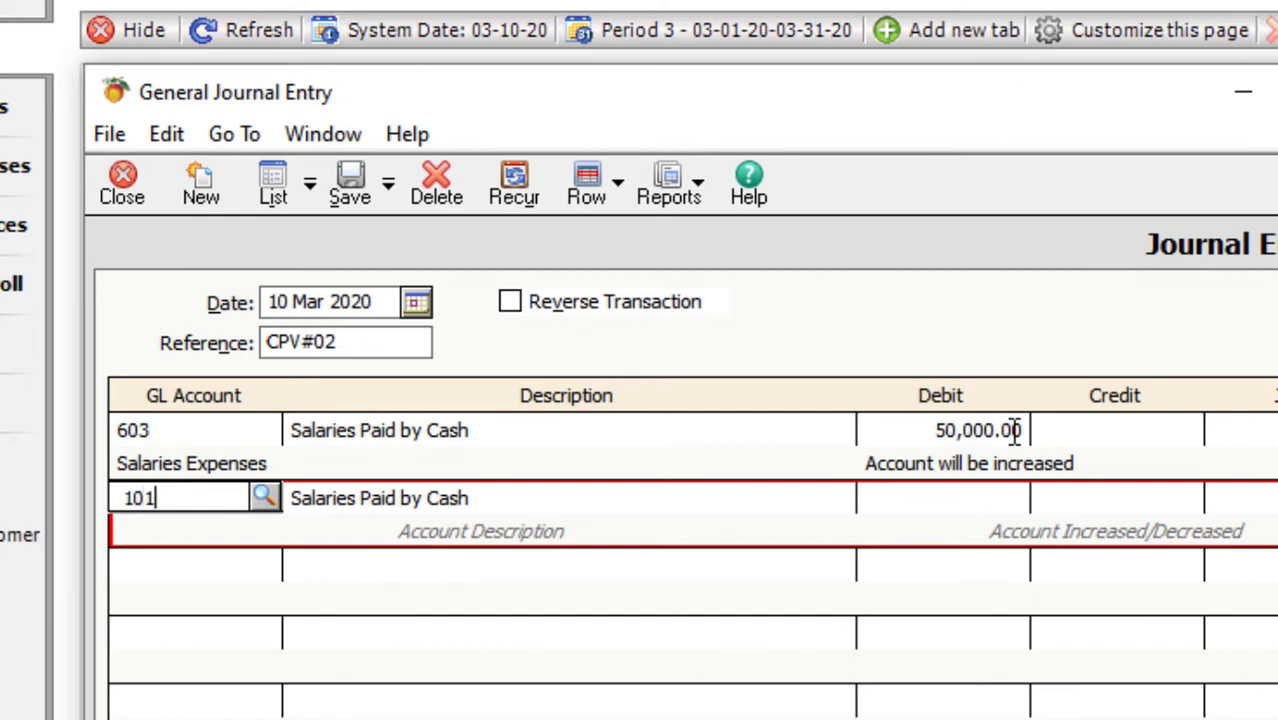
key(Tab)
key(Tab)
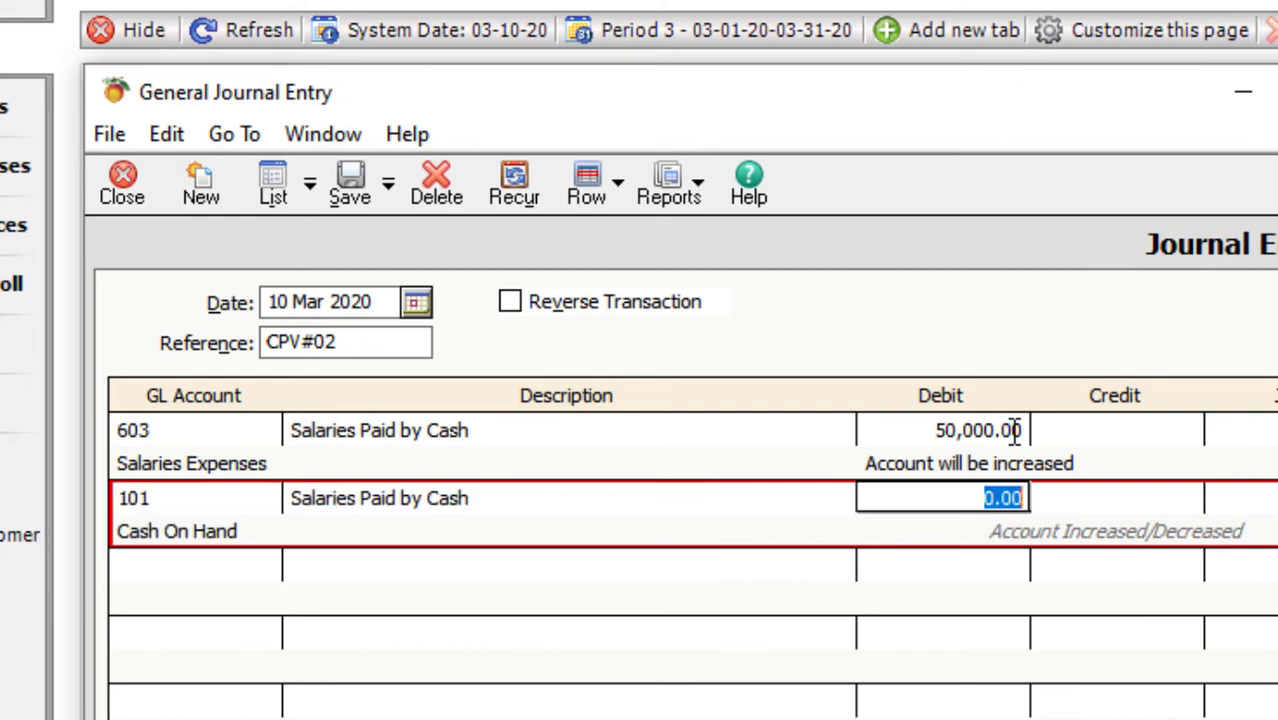
key(Tab)
text(50000)
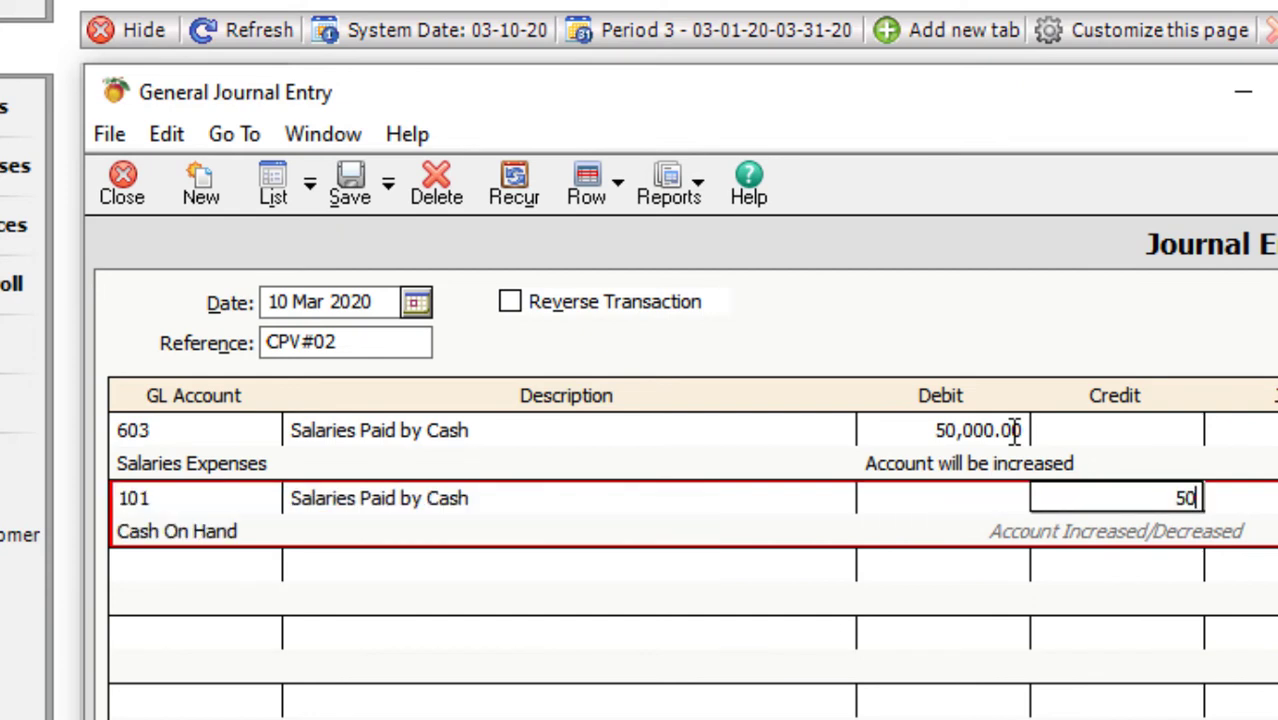
key(Tab)
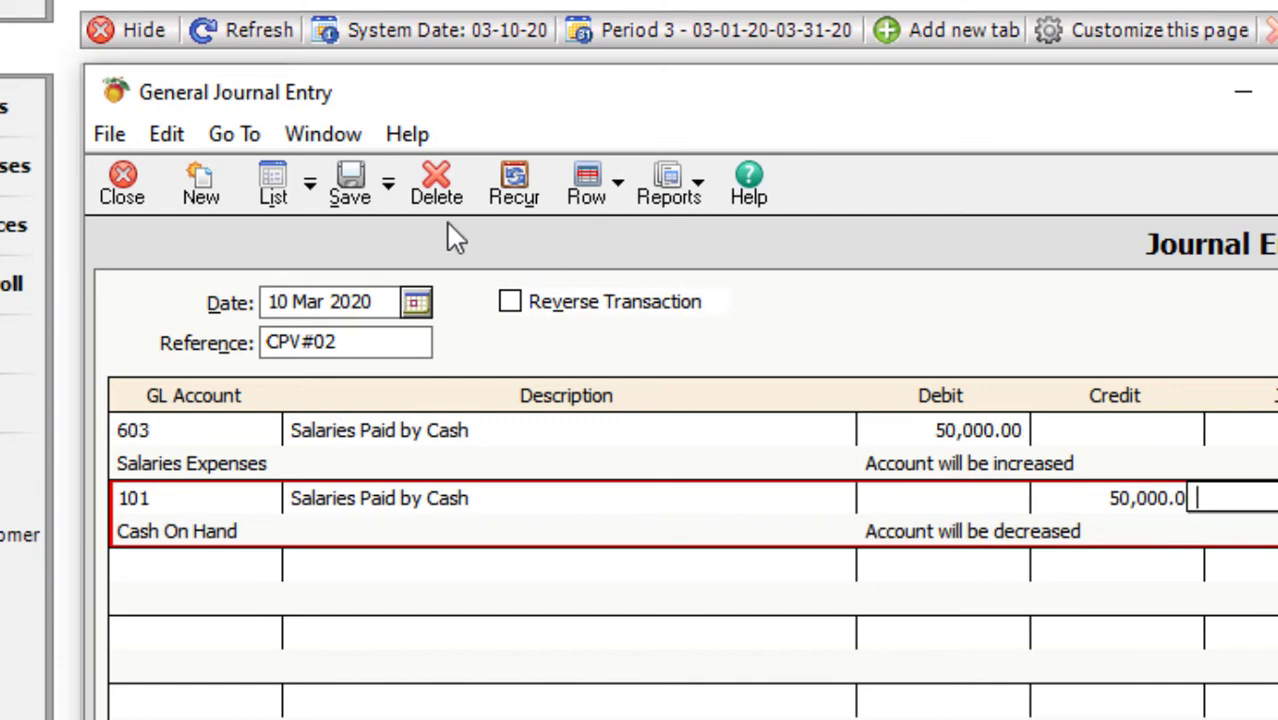
click(348, 190)
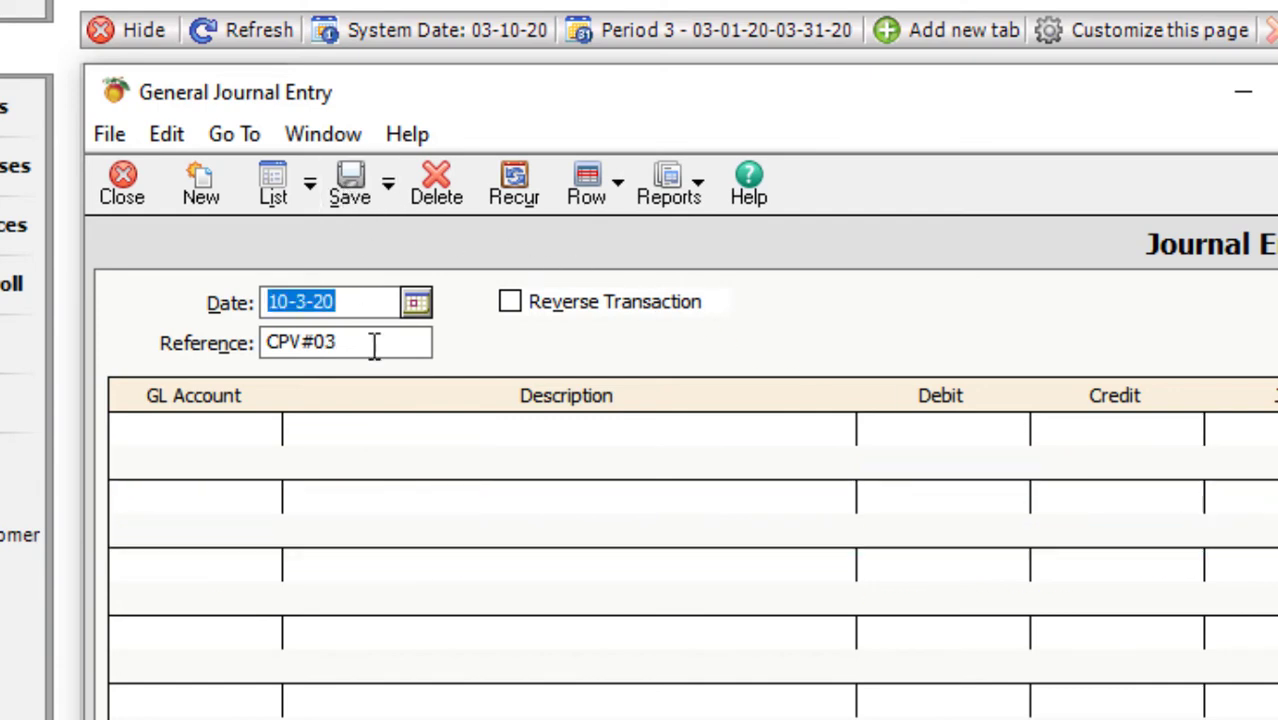
- Debit 604 MISC. Expenses 15,000 with description 'Paid Misc. Expens'
click(379, 439)
click(228, 432)
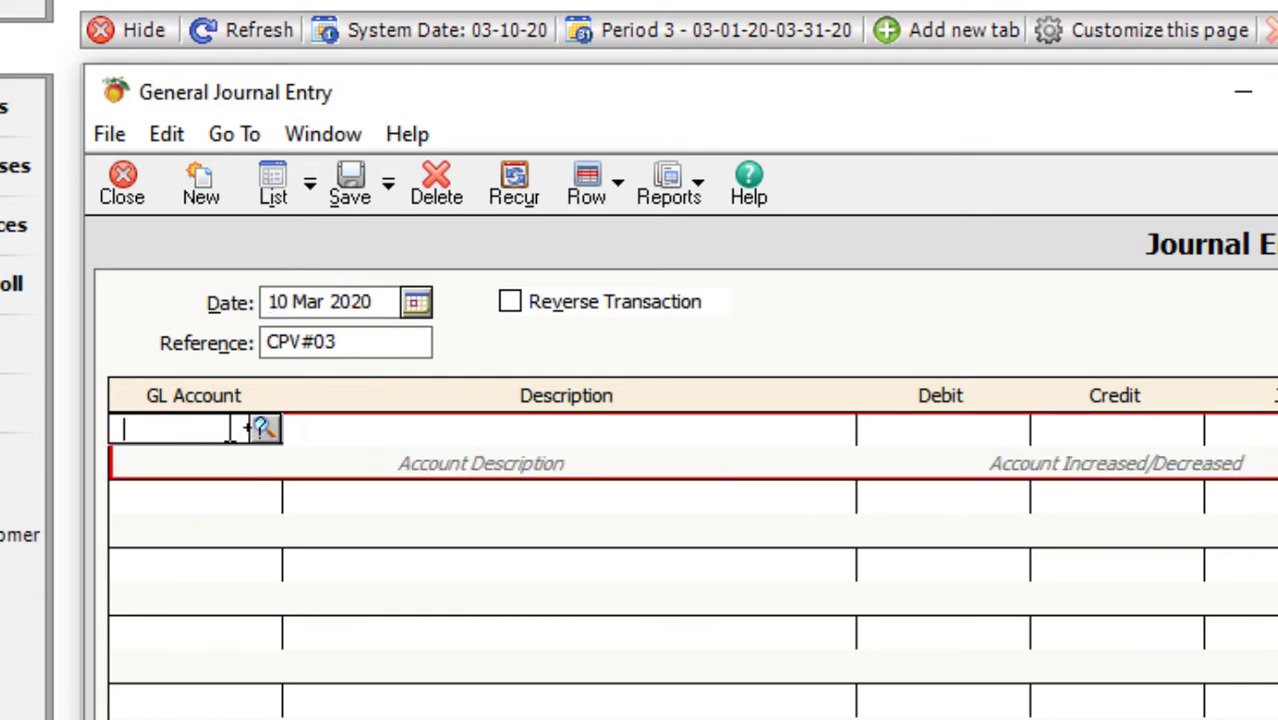
click(265, 428)
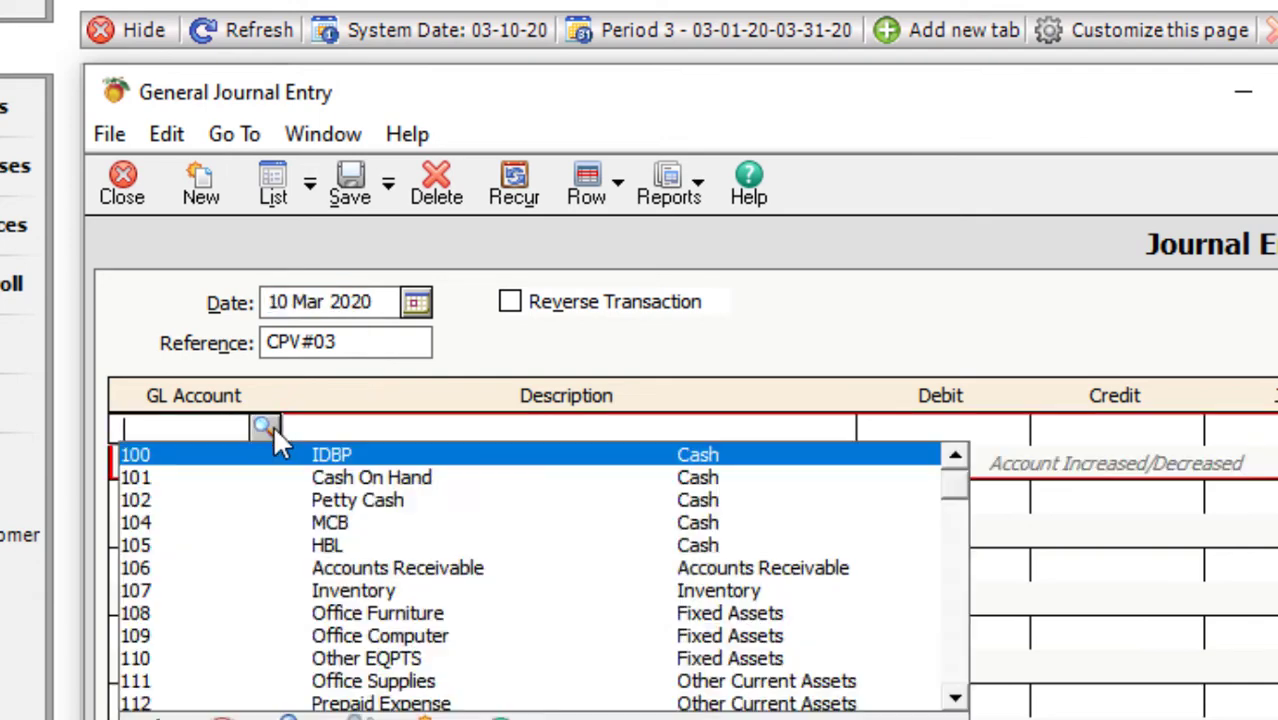
scroll(957, 703, down, 4)
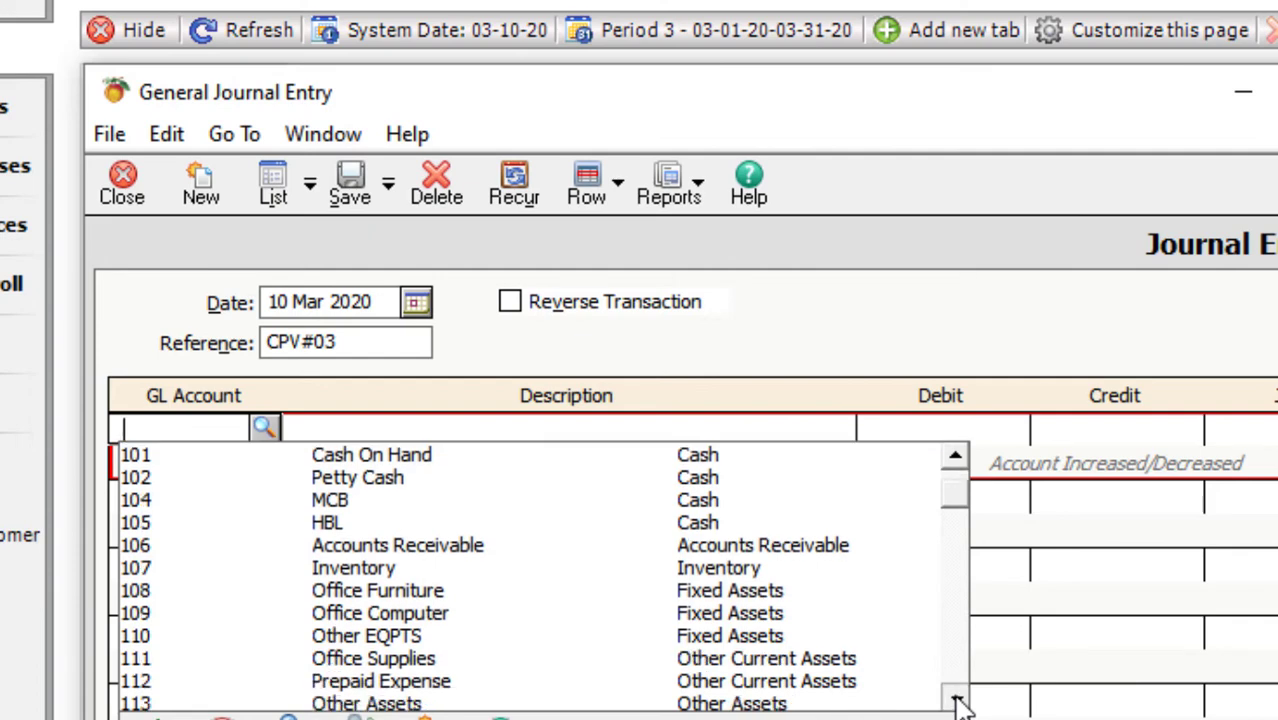
scroll(957, 703, down, 3)
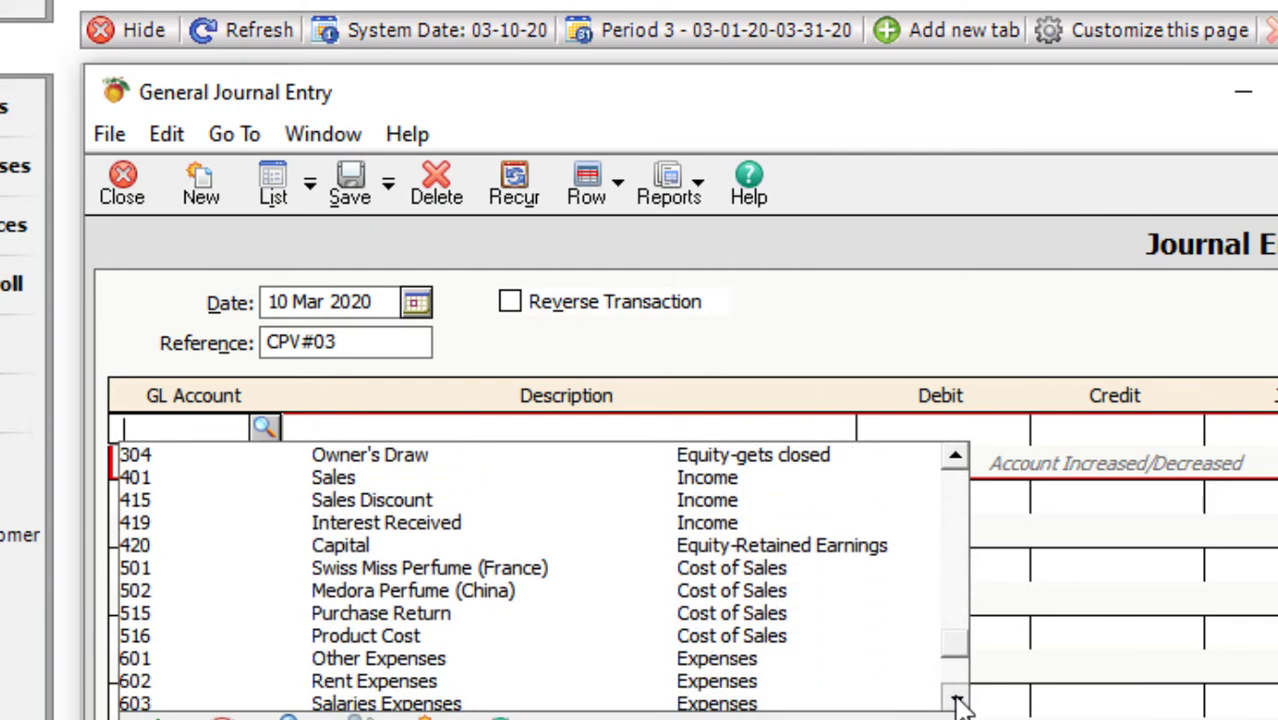
click(368, 684)
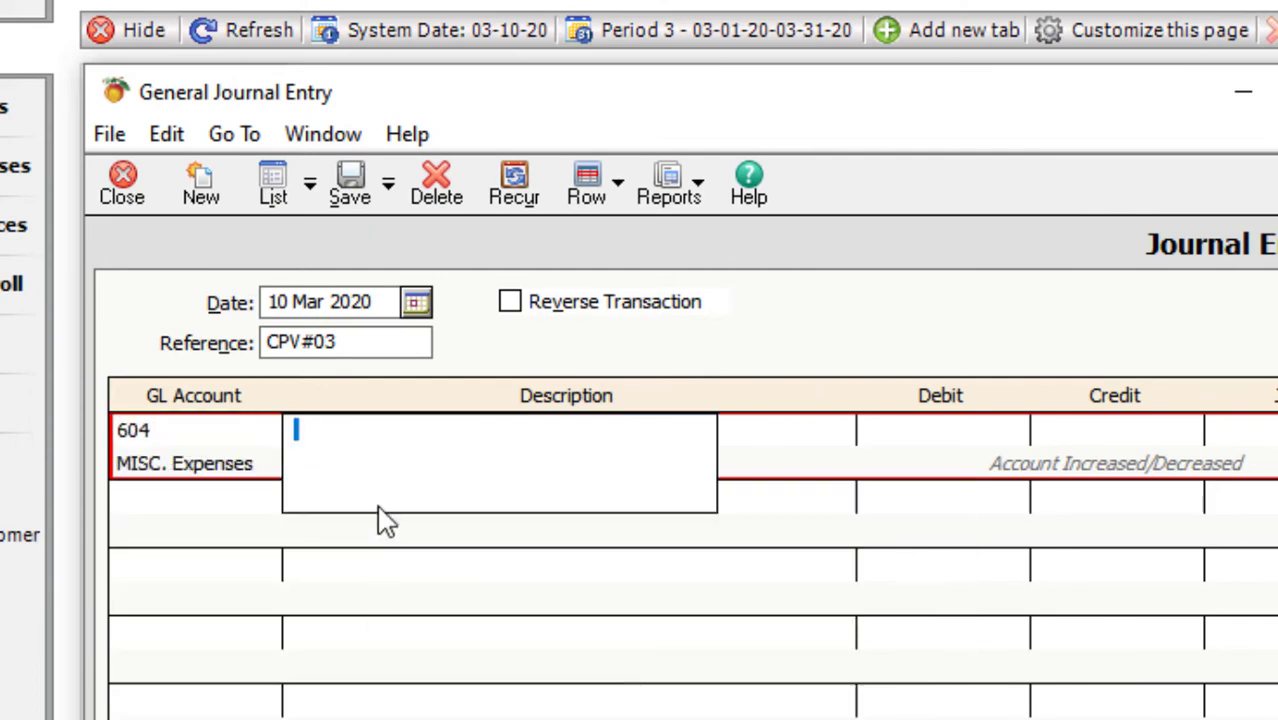
text(Paid Misc. )
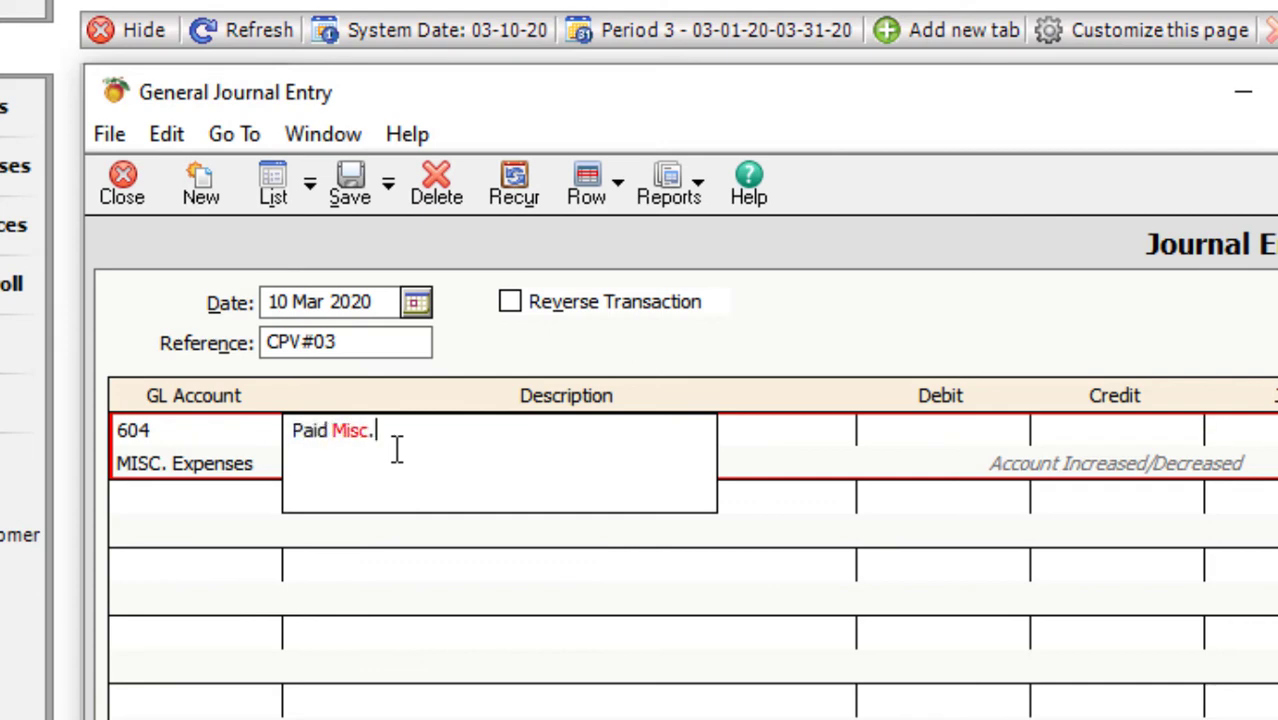
text(Expenses)
key(Tab)
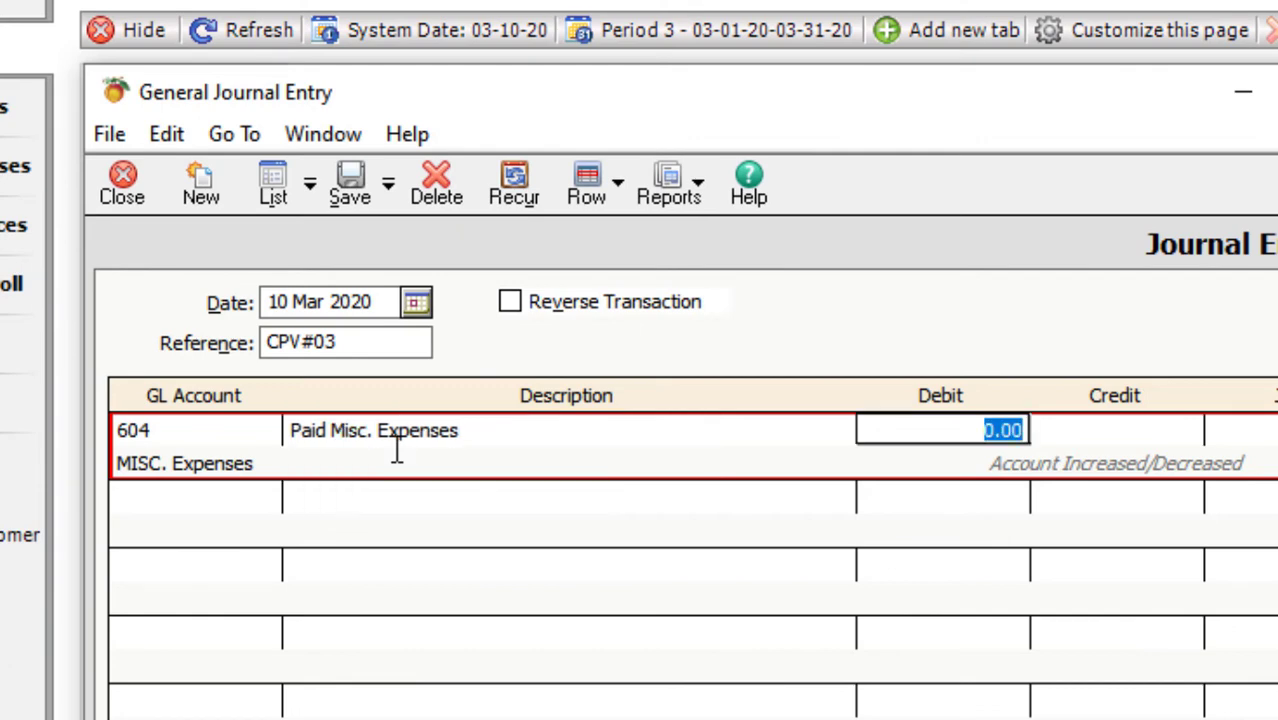
text(15000)
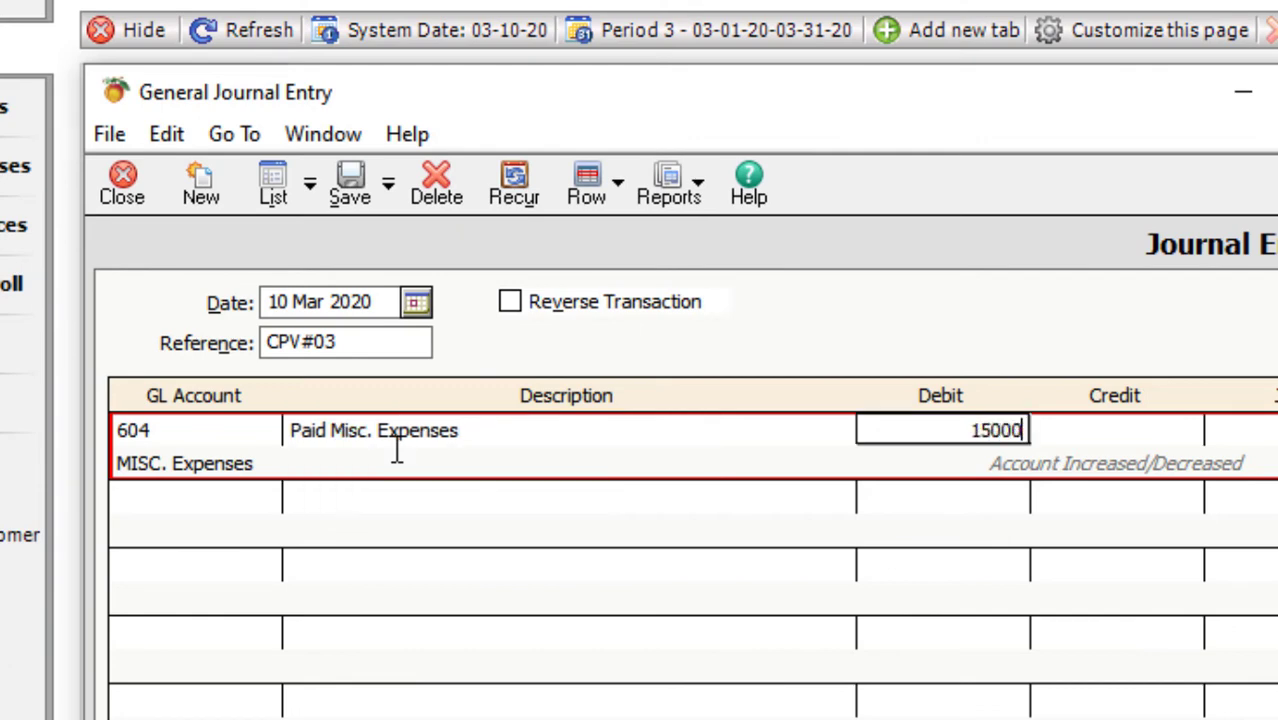
key(Tab)
- Credit 101 Cash On Hand 15,000 and save voucher CPV#03
key(Tab)
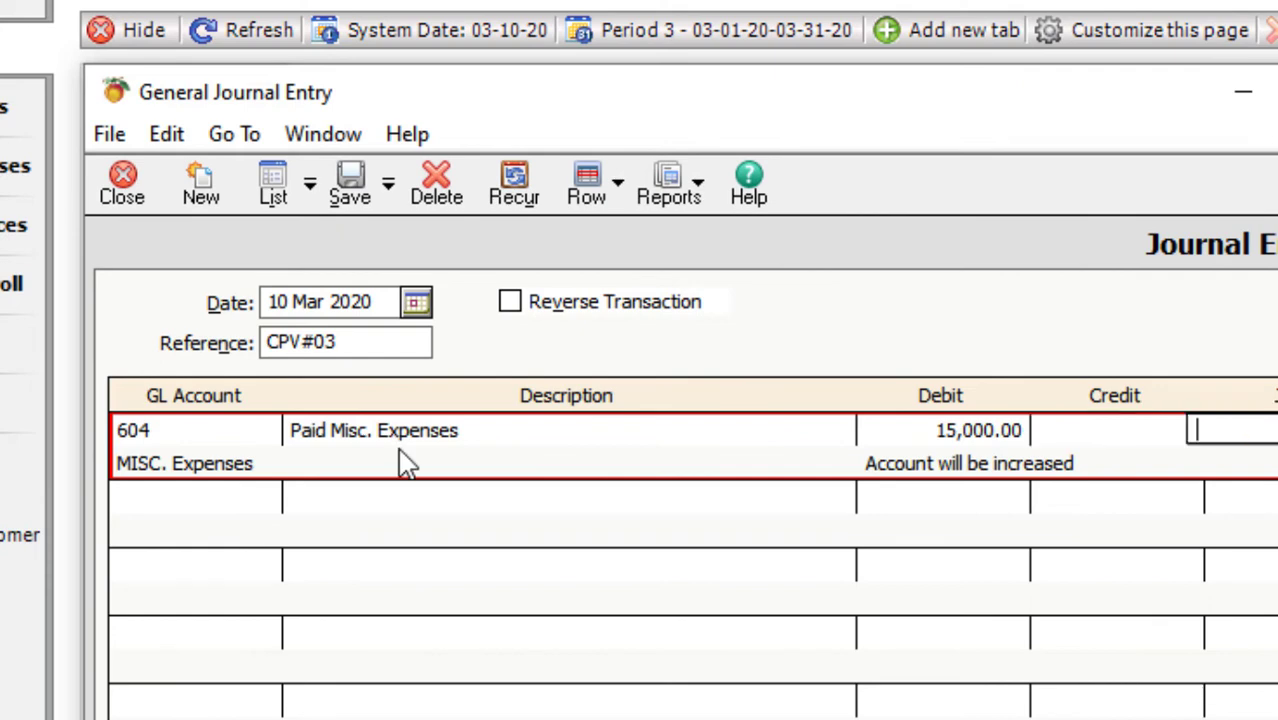
key(Tab)
click(264, 496)
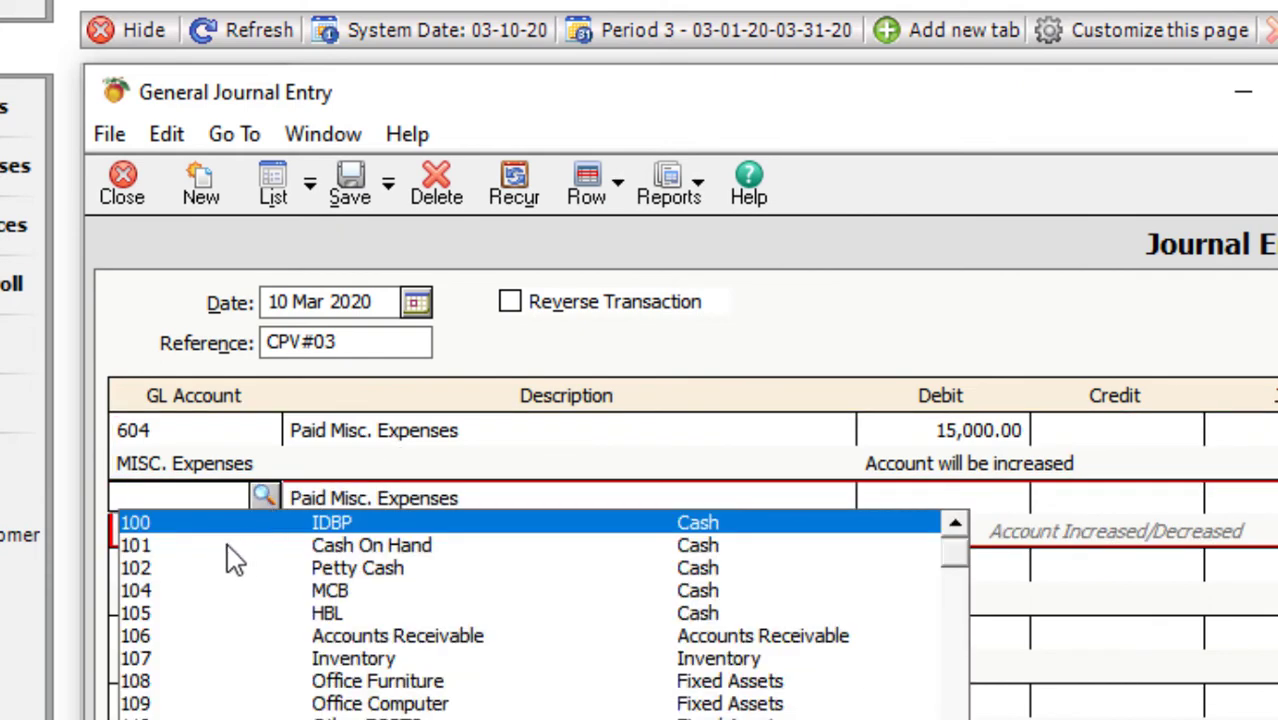
click(245, 546)
key(Tab)
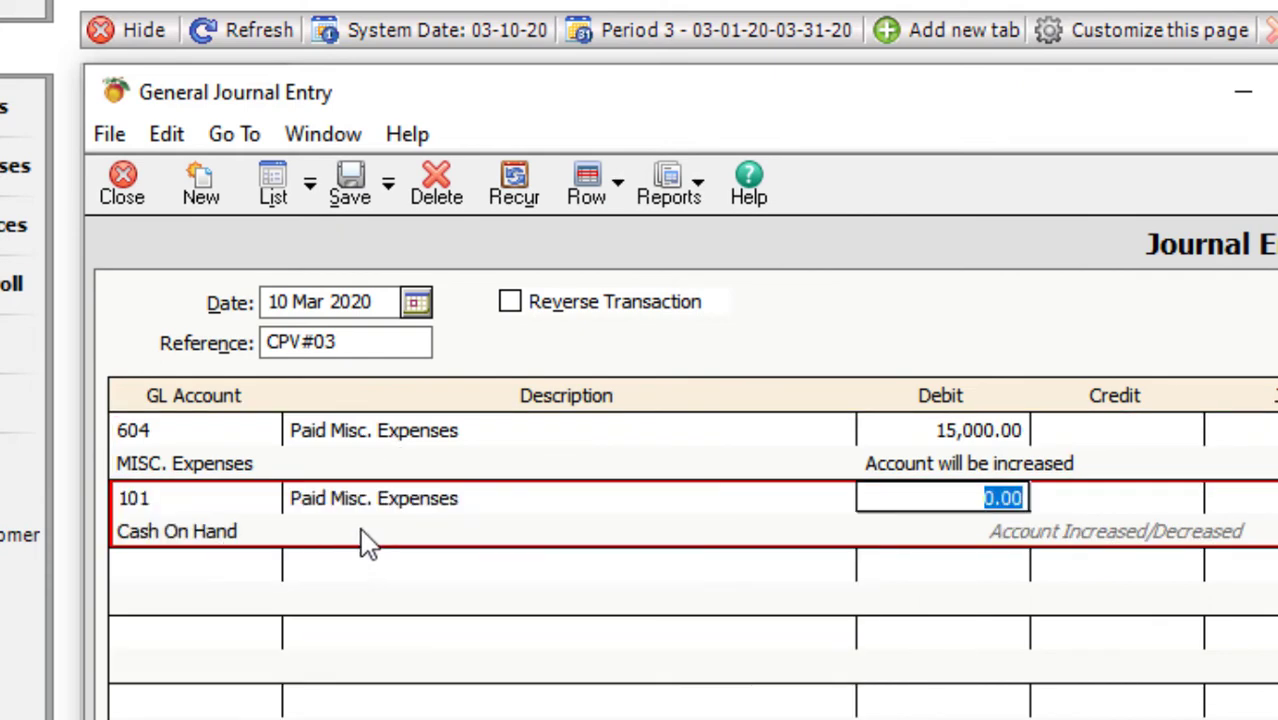
key(Tab)
text(15000)
key(Tab)
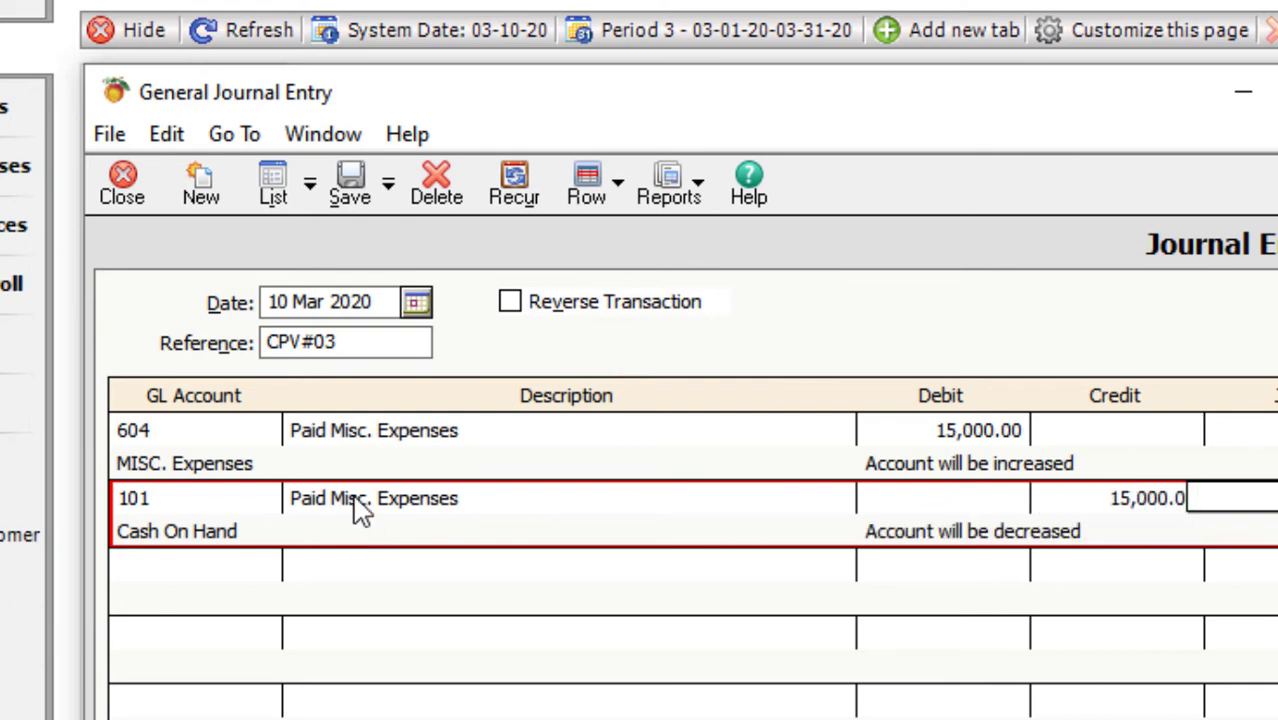
click(350, 185)
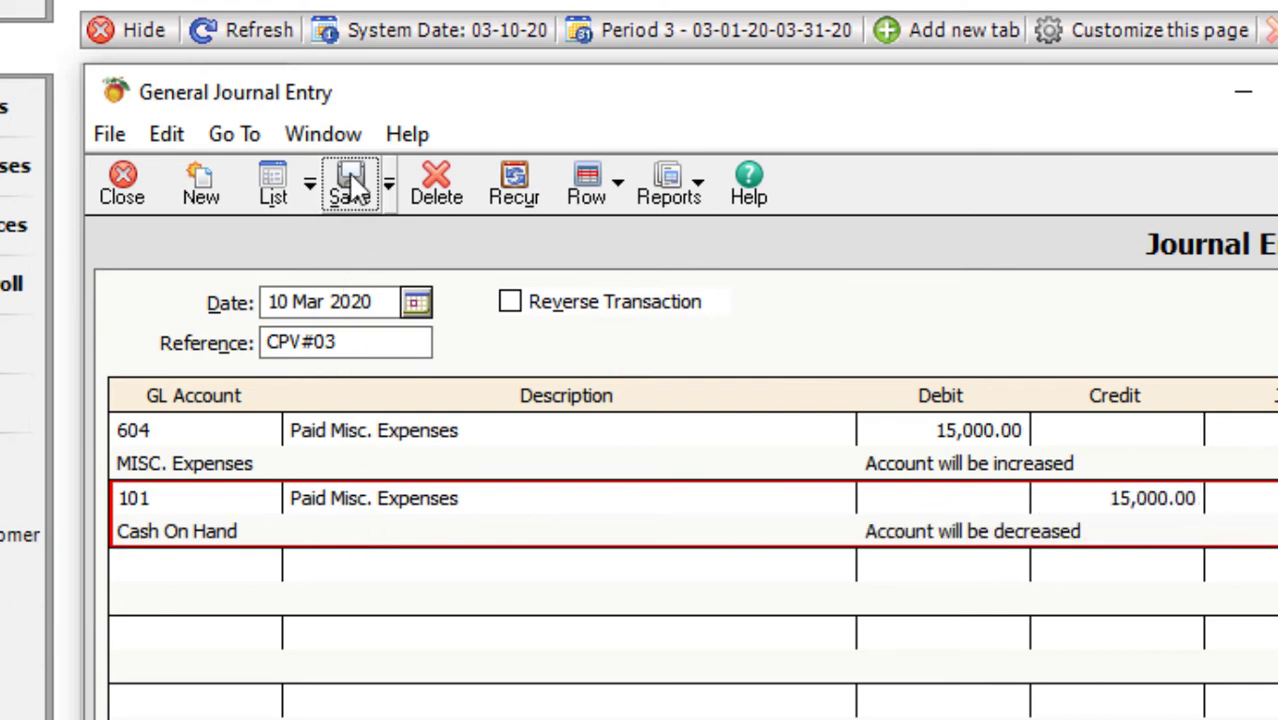
- Enter CPV#04's first line: account 606 Utility Expenses, 'Paid utility Bills', debit 10,000
click(218, 440)
click(263, 428)
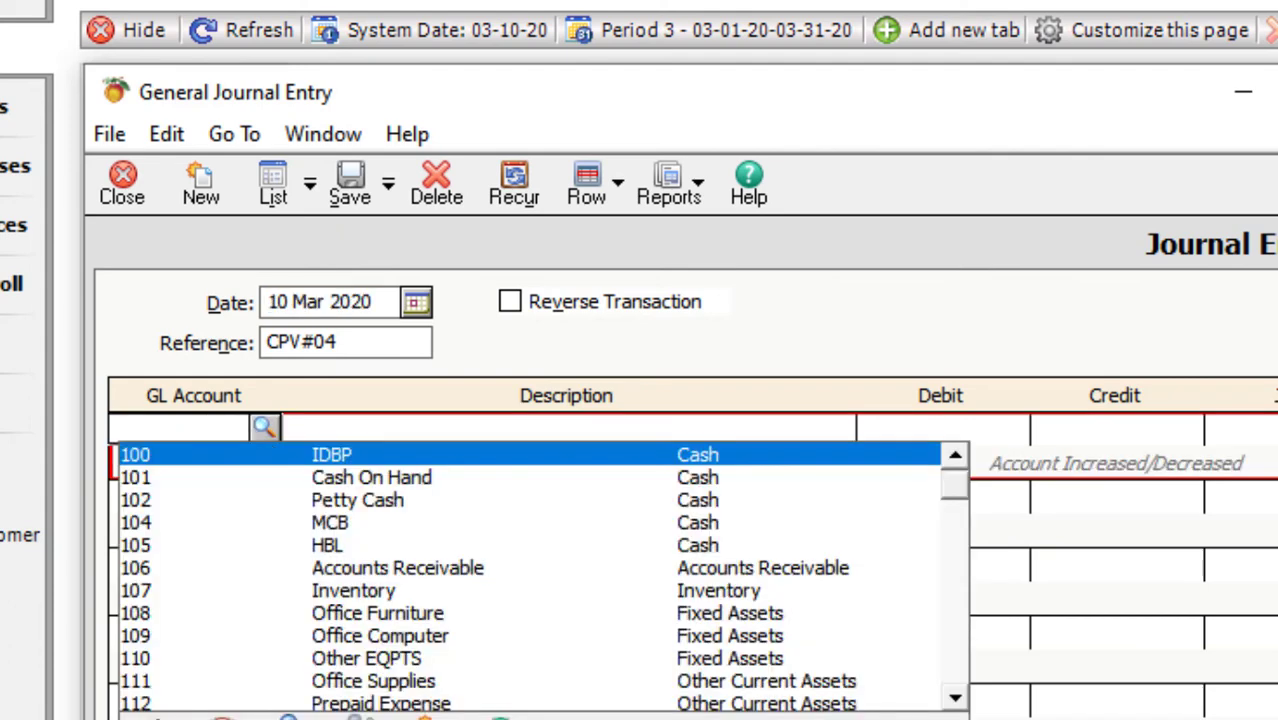
drag(950, 490, 953, 696)
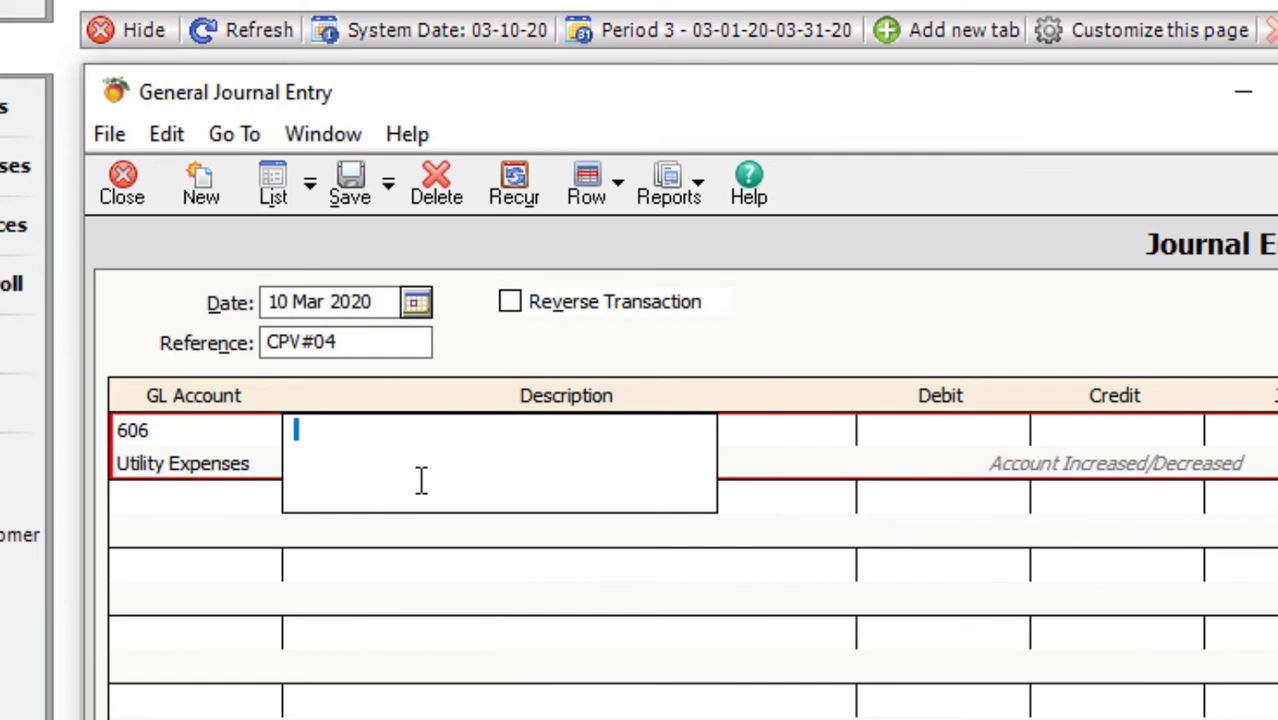
text(Paid utility )
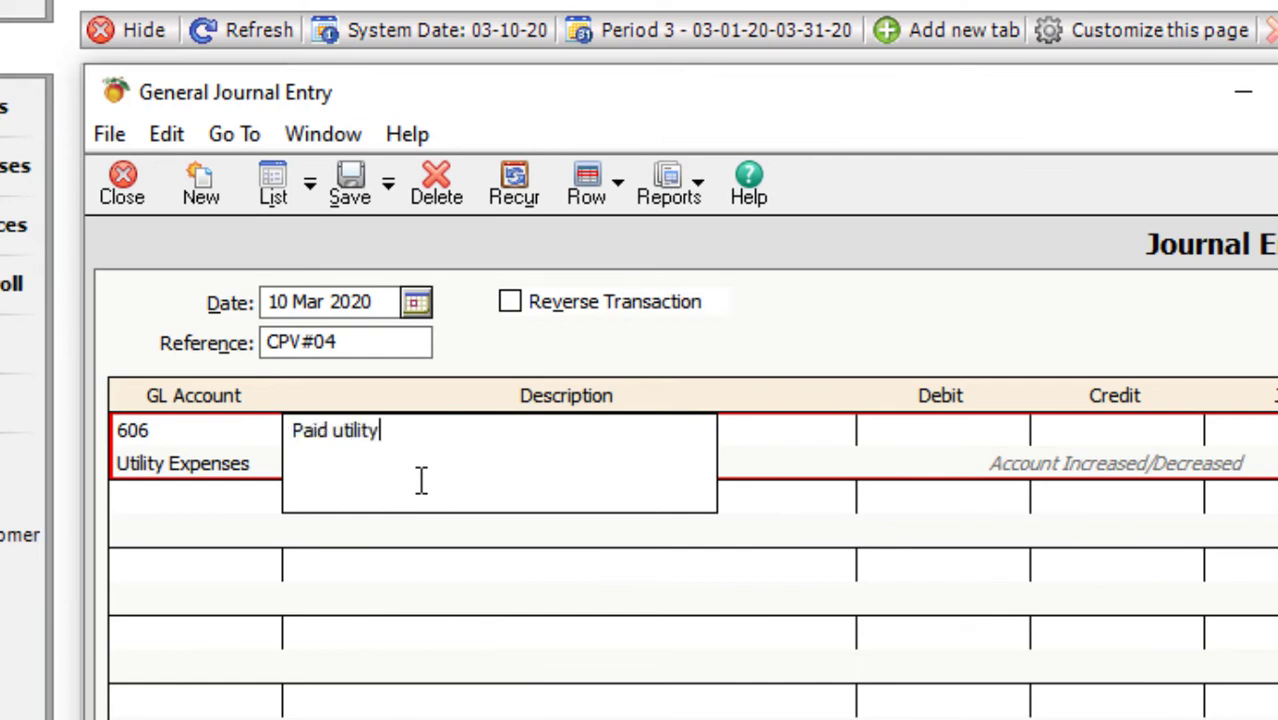
text(Bills)
key(Tab)
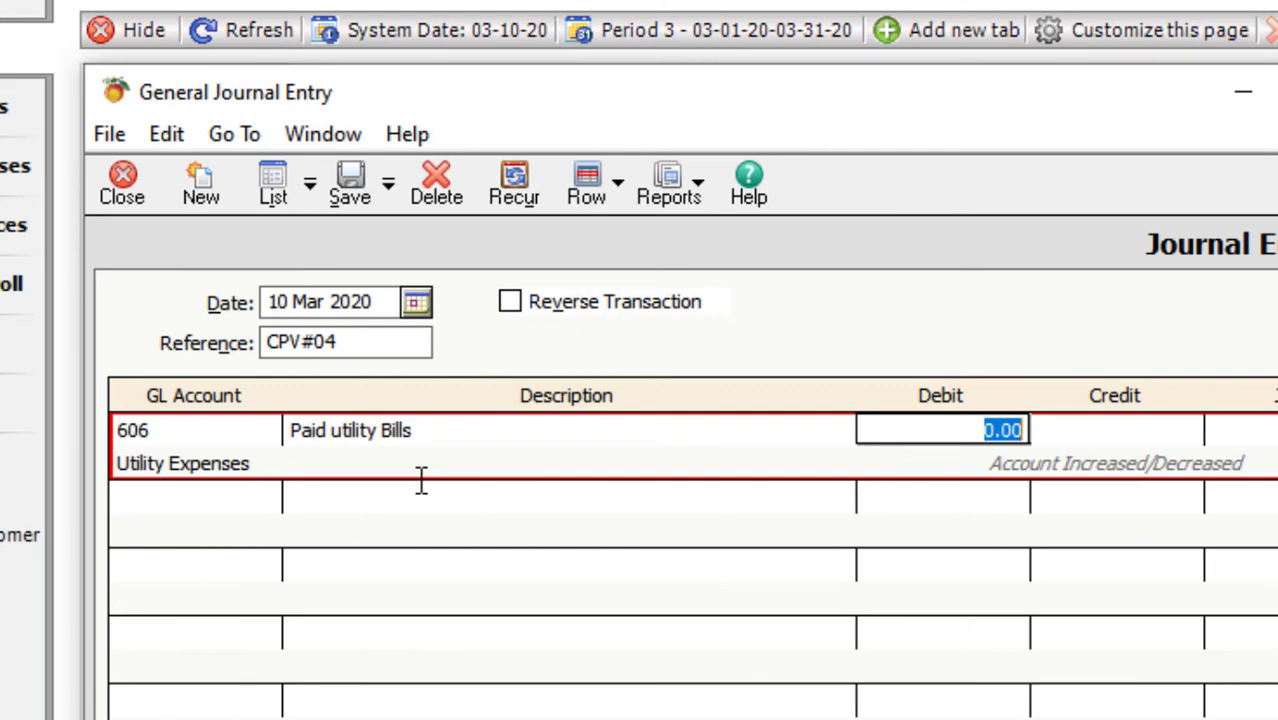
text(10000)
key(Tab)
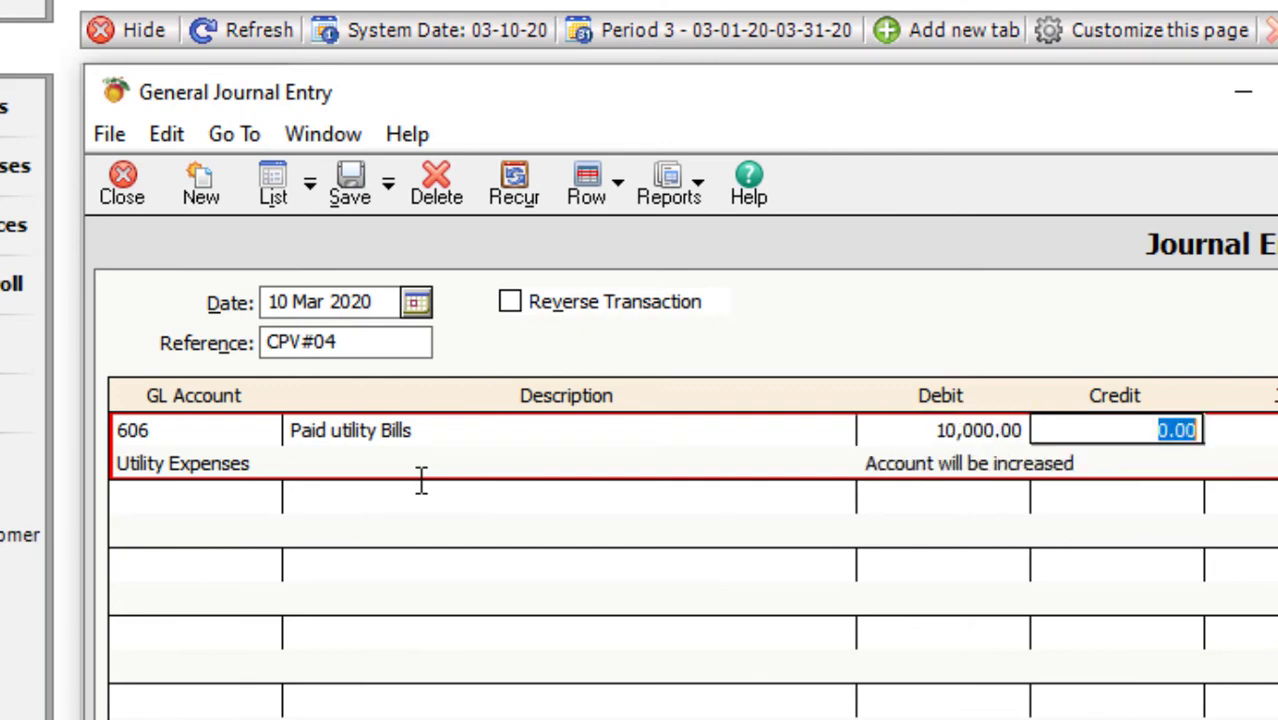
- Credit 10,000 to account 101 Cash On Hand and save voucher CPV#04
key(Tab)
text(101)
key(Tab)
key(Tab)
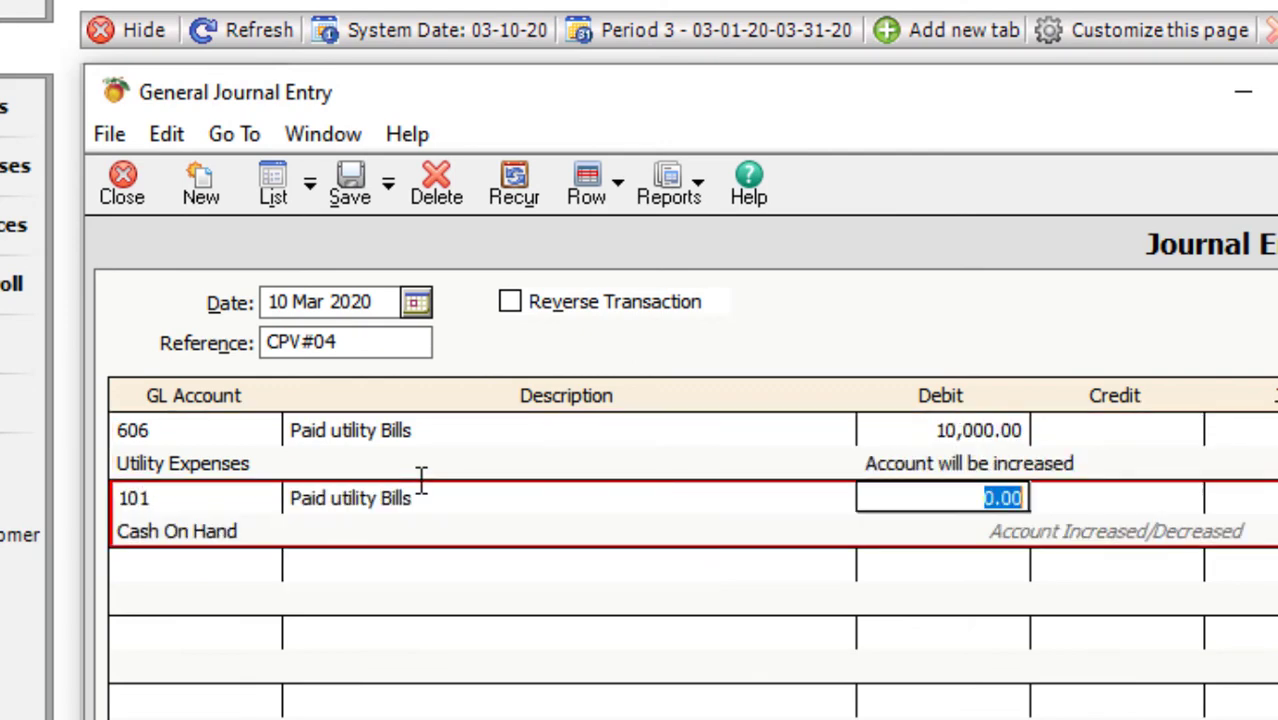
key(Tab)
text(10000)
key(Tab)
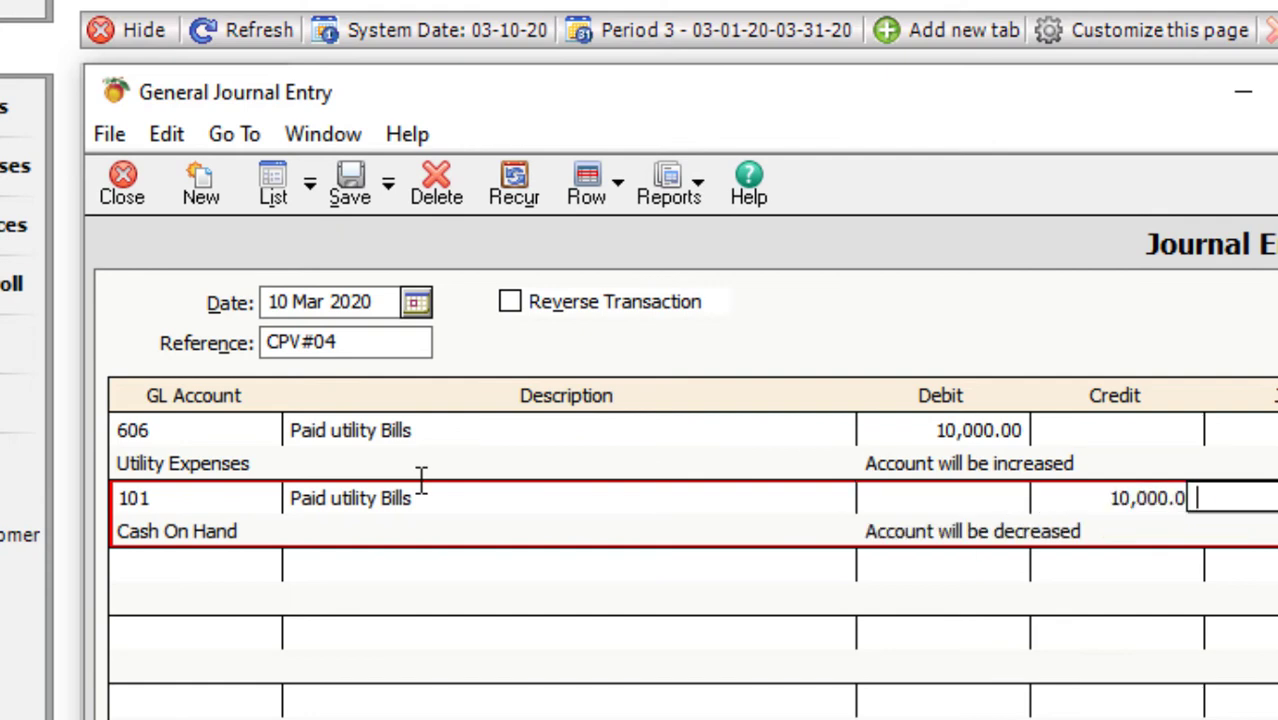
click(352, 198)
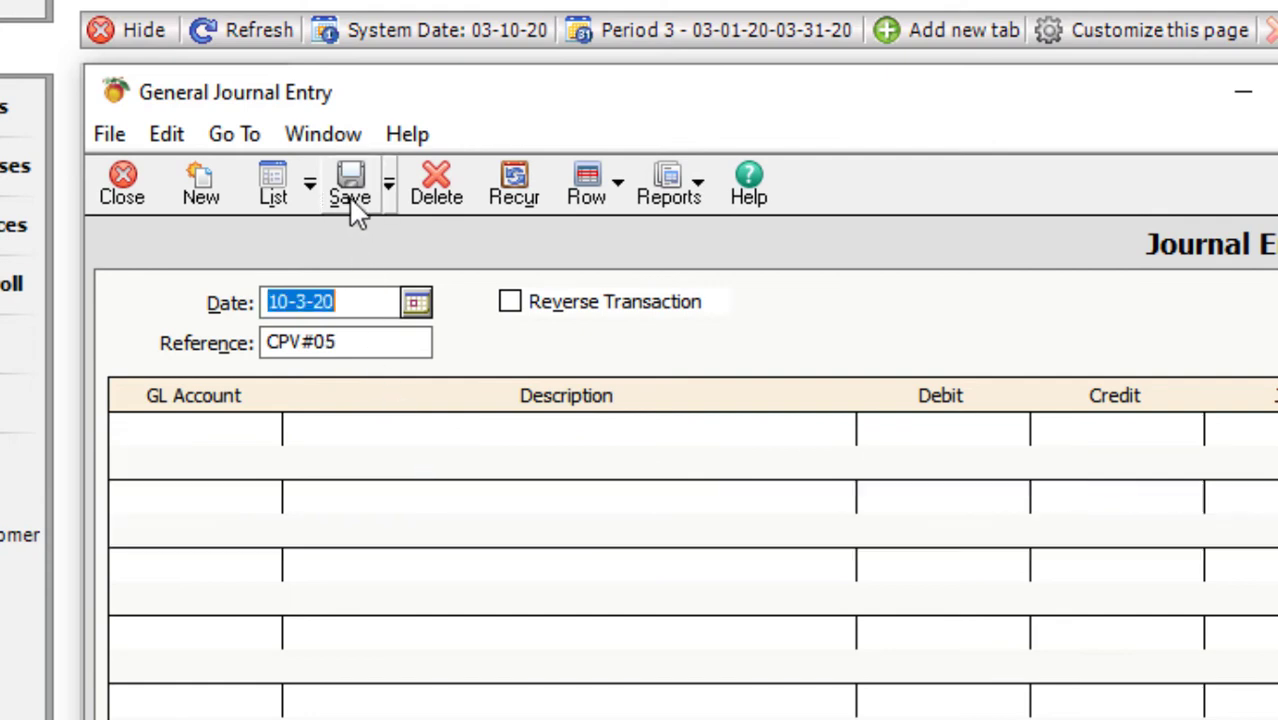
- Enter CPV#05's first line: account 108 Office Furniture, 'Purchase Furniture by cash', debit 100,000
click(228, 440)
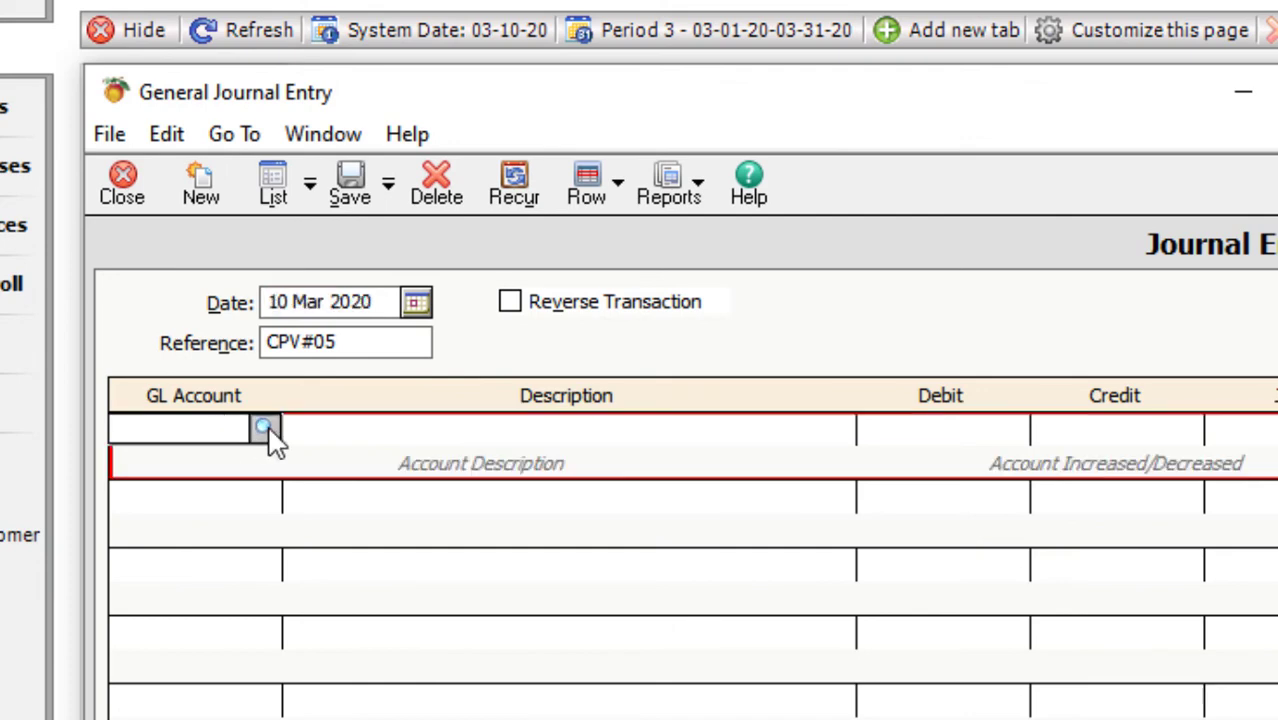
click(263, 428)
click(196, 613)
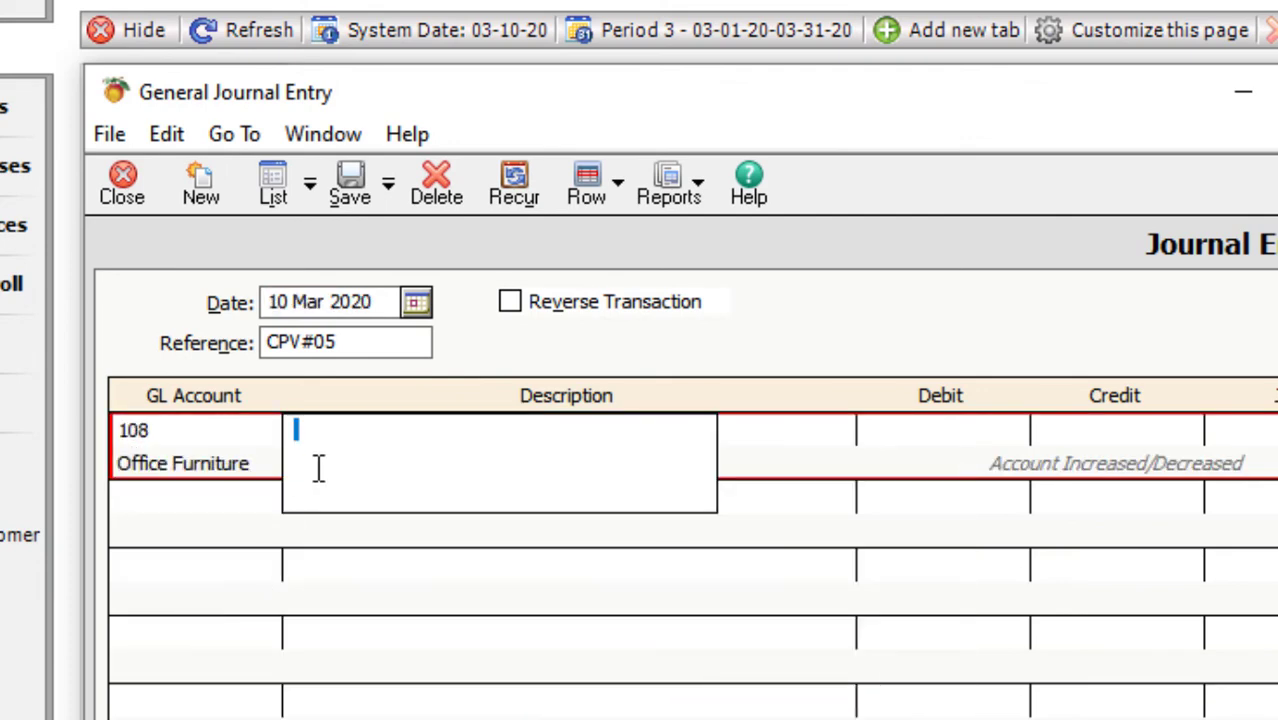
text(Purcha)
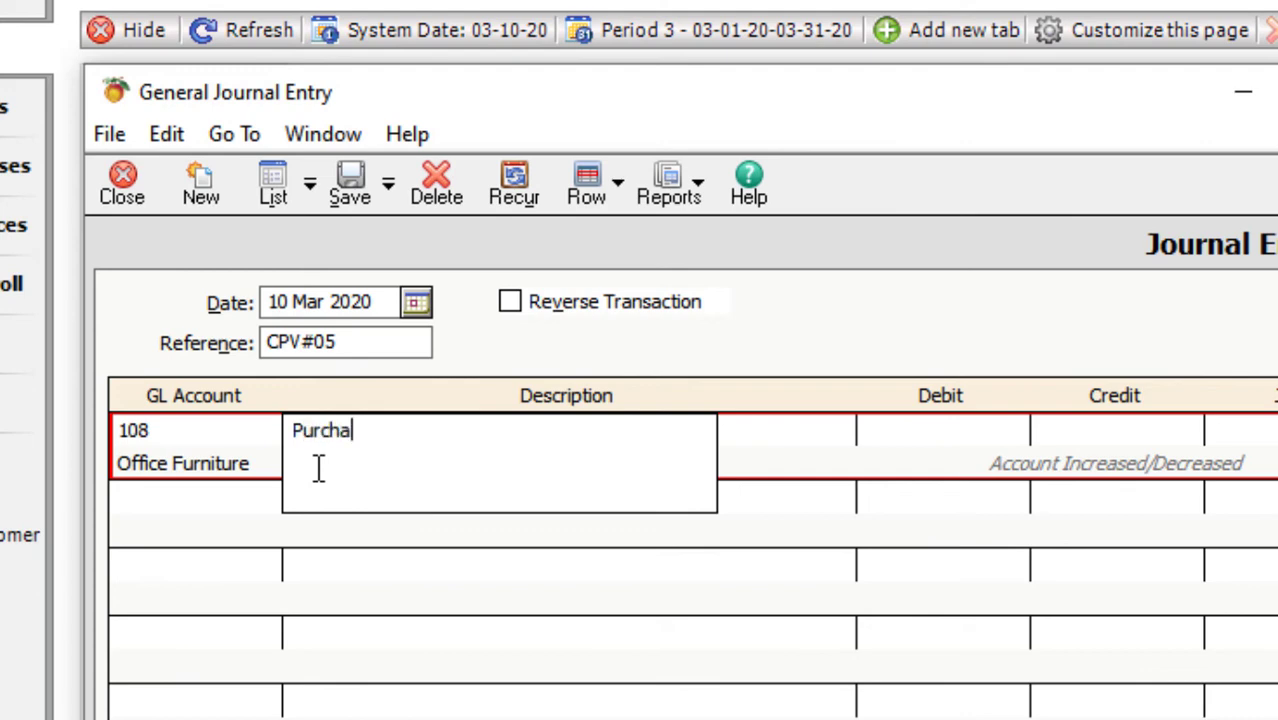
text(se Furniture by cash)
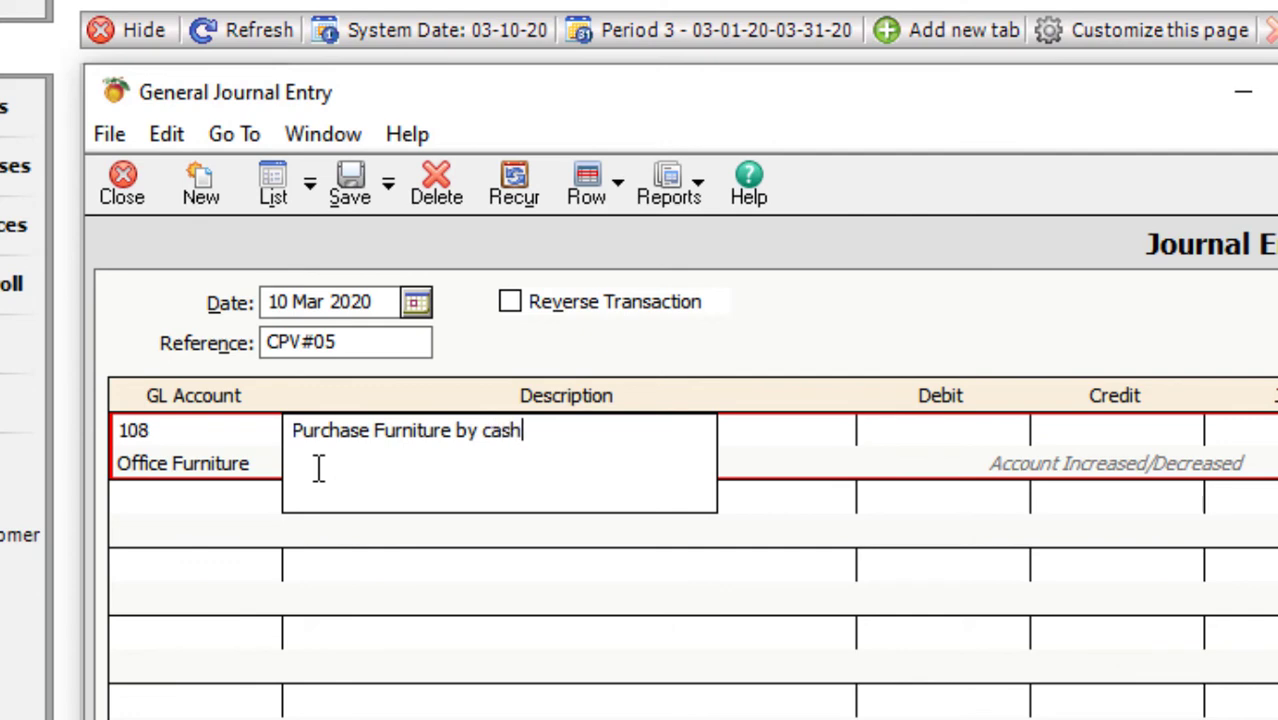
key(Tab)
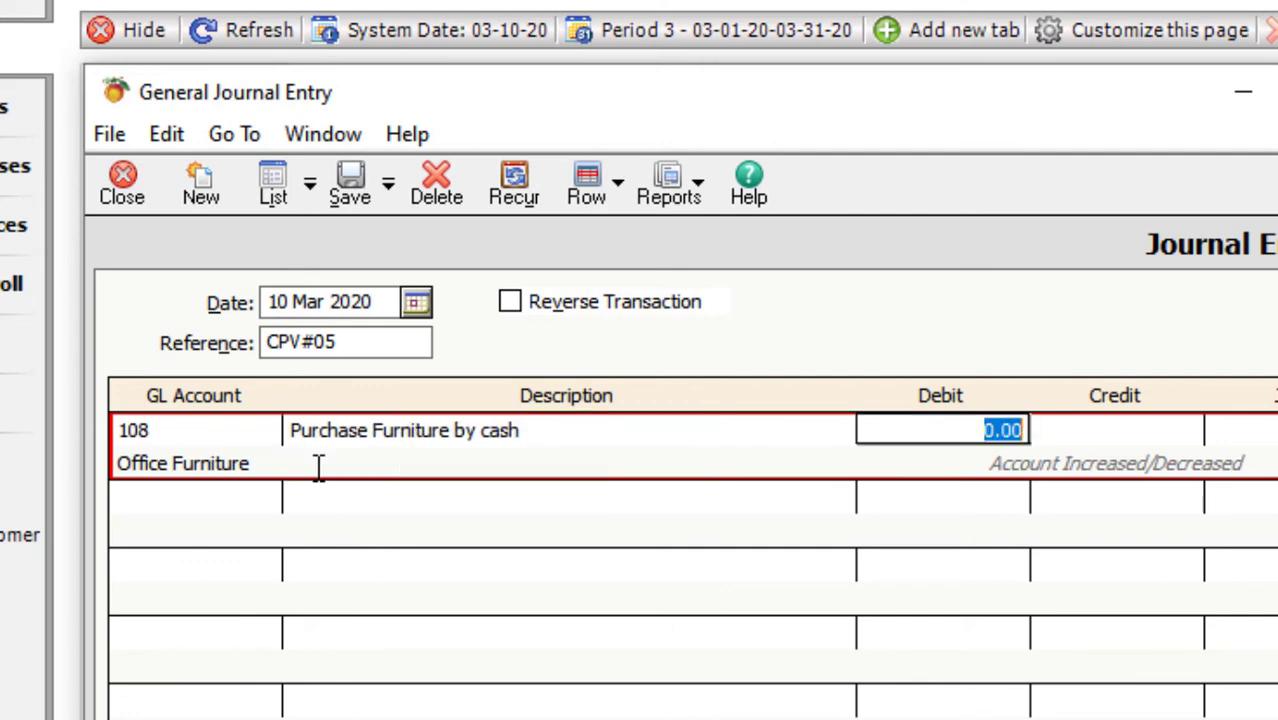
text(100000)
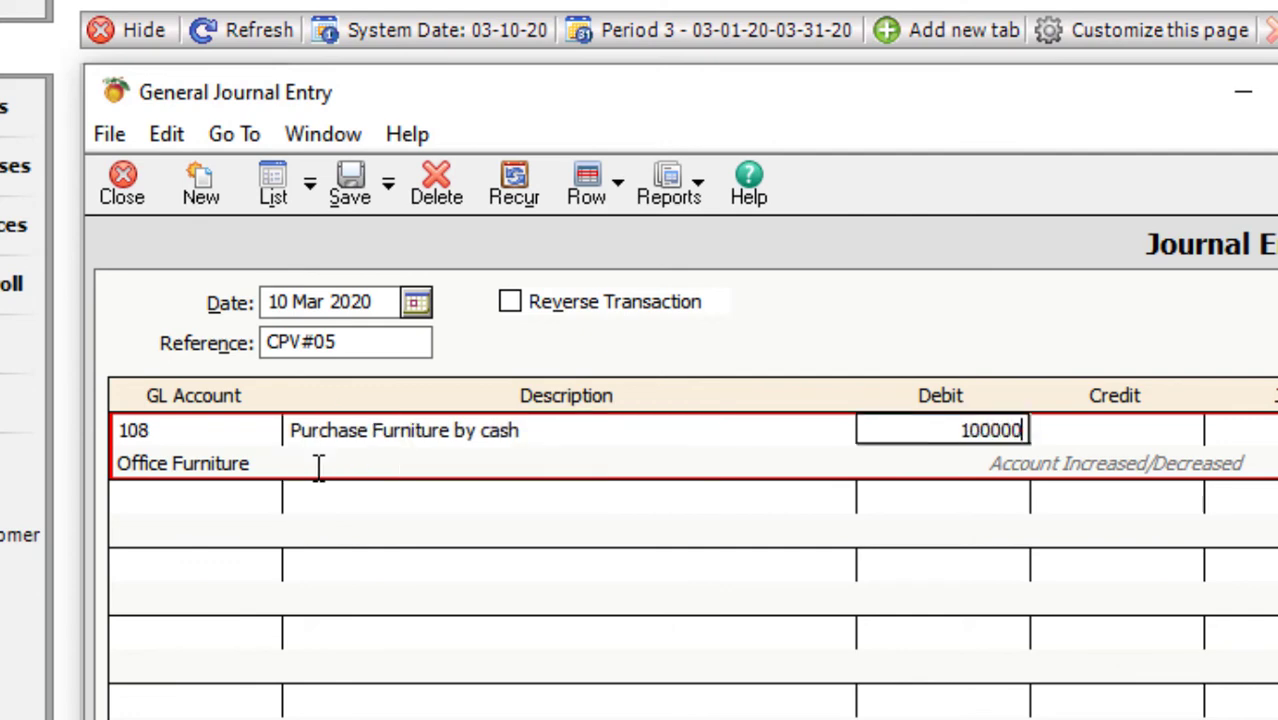
key(Tab)
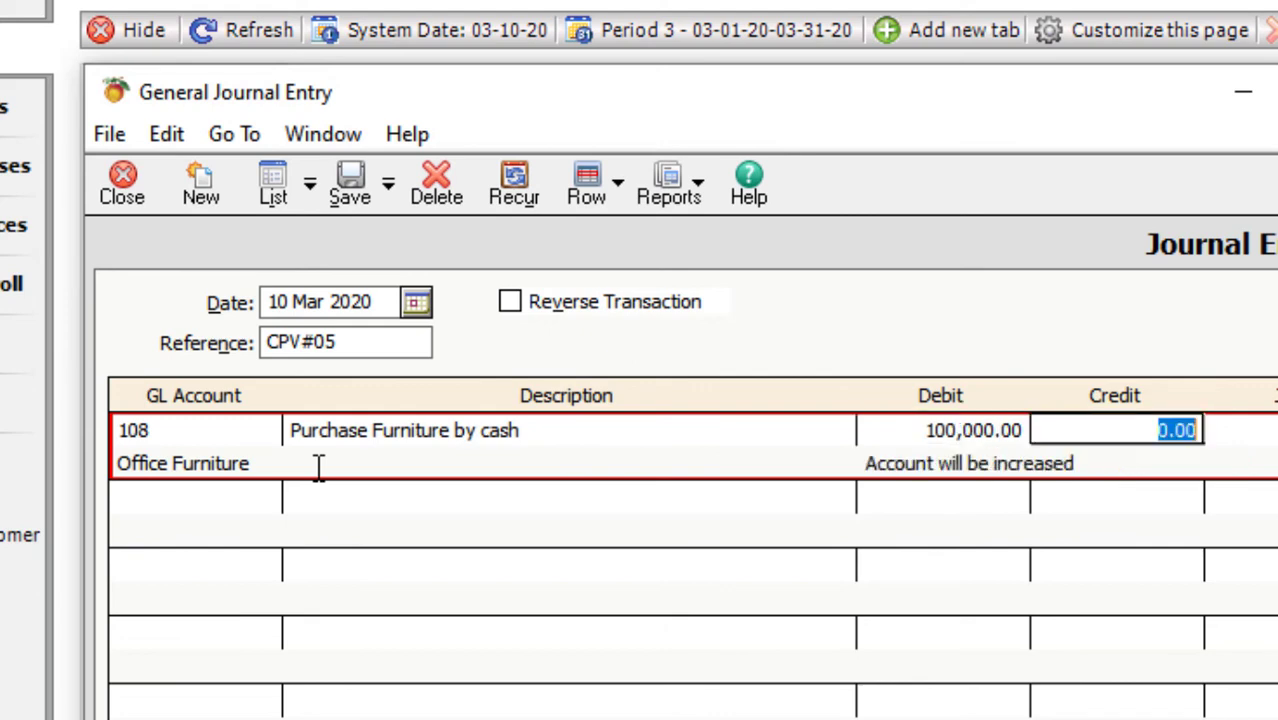
- Credit 100,000 to account 101 Cash On Hand and save voucher CPV#05
key(Tab)
key(Tab)
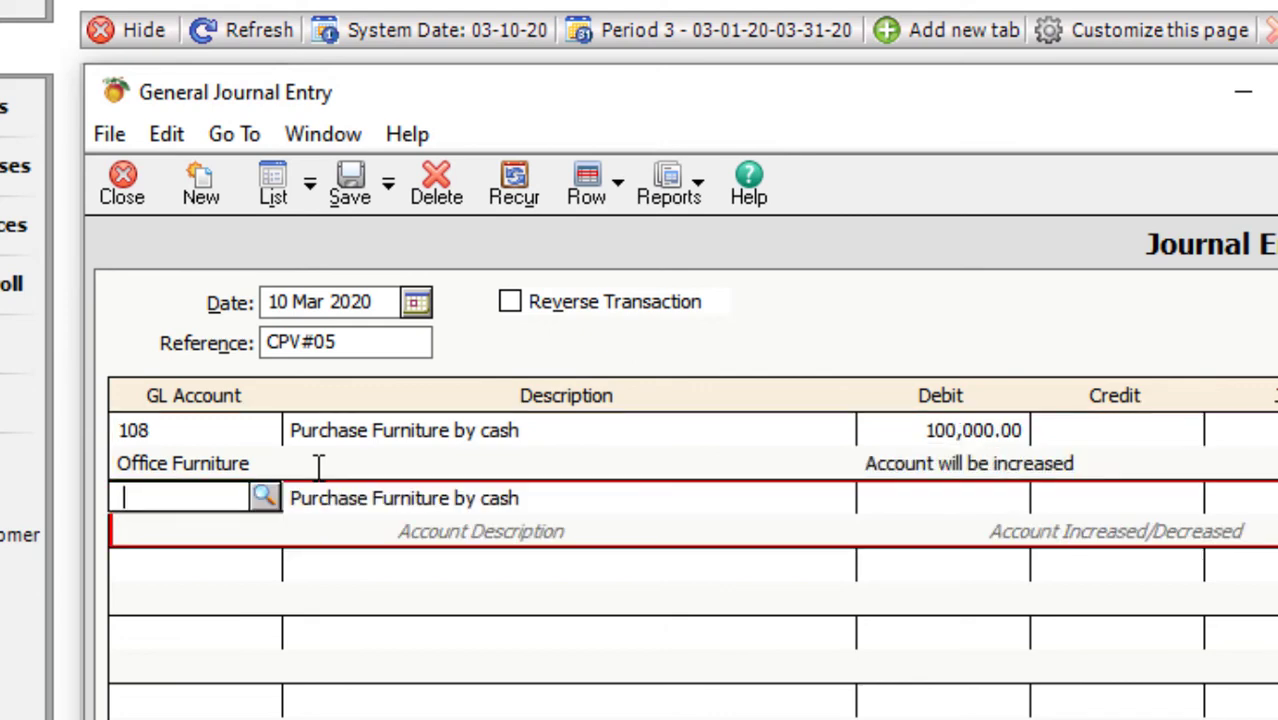
click(265, 500)
click(266, 543)
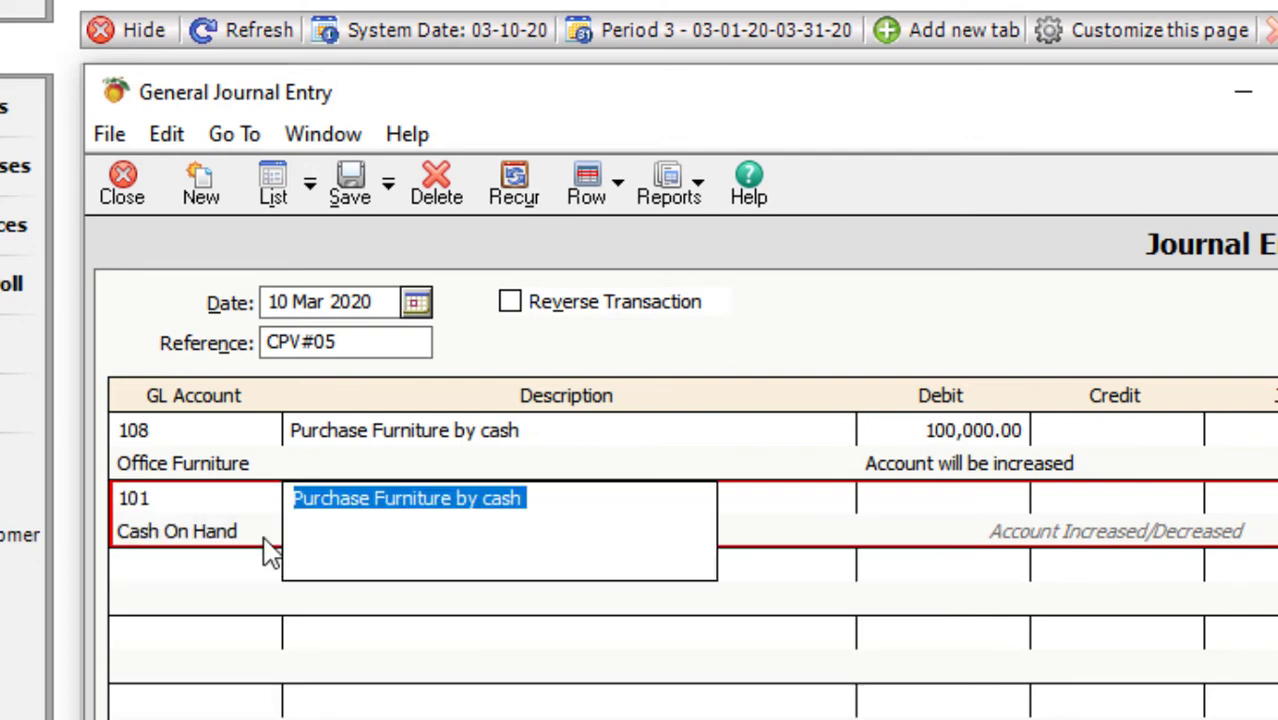
key(Tab)
key(Tab)
text(1)
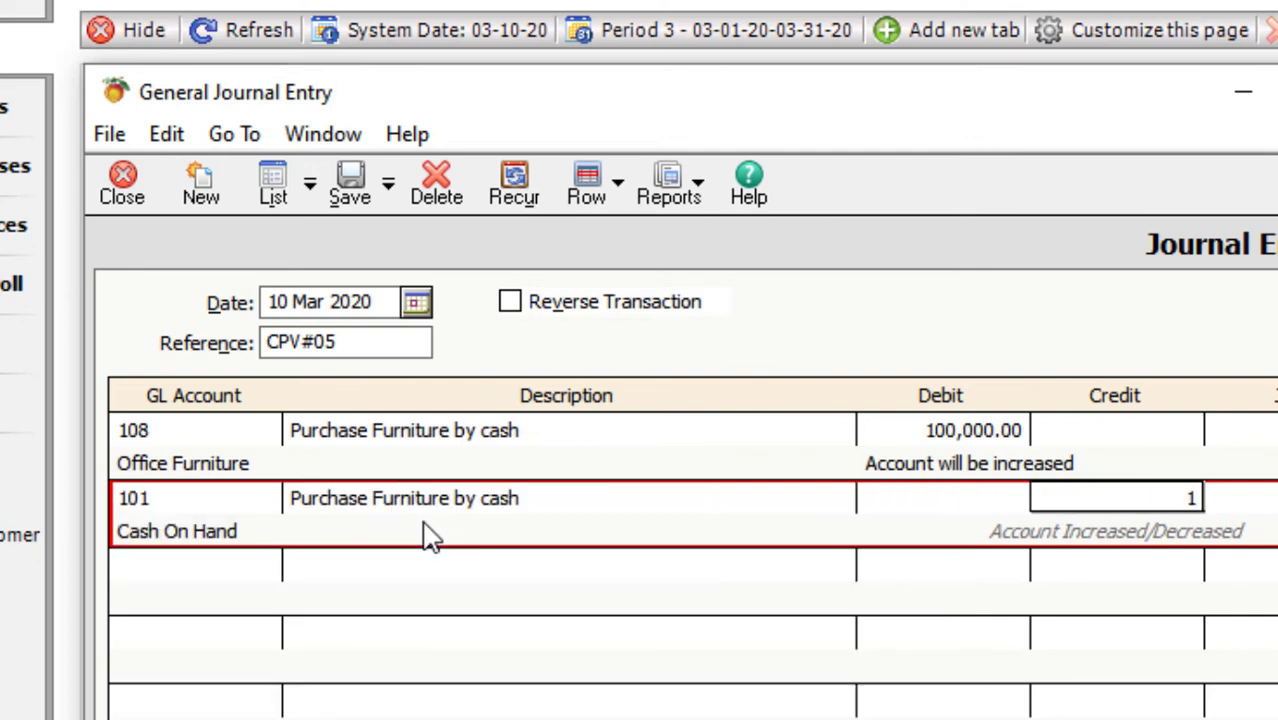
text(00,000)
key(Tab)
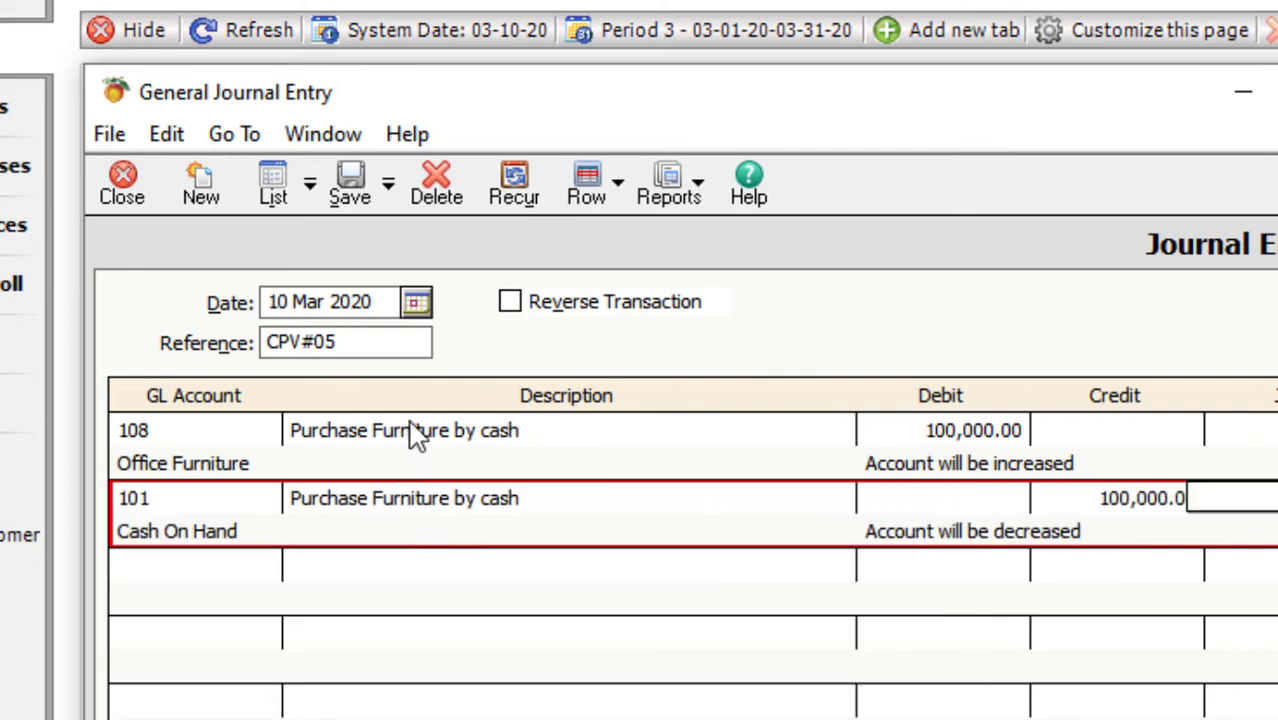
click(352, 190)
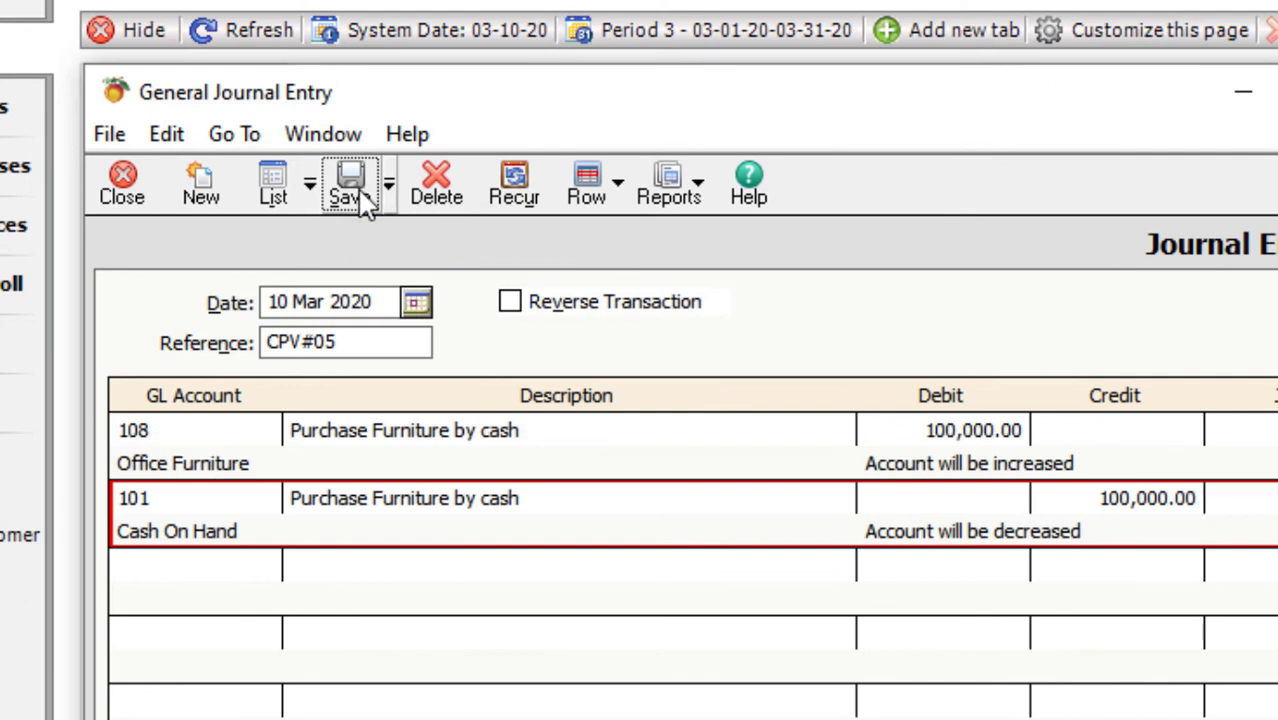
- Select account 109 Office Computer for CPV#06 and describe it 'Purchased Office Furniture'
click(233, 425)
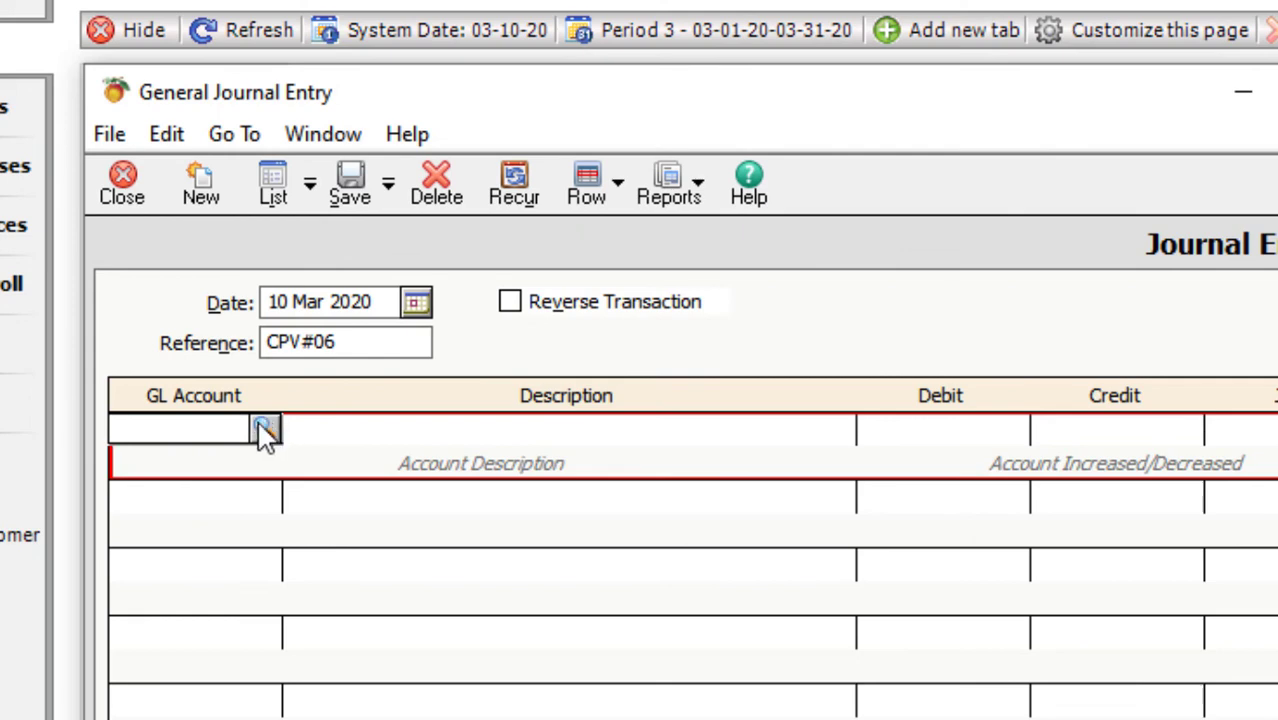
click(265, 430)
click(180, 633)
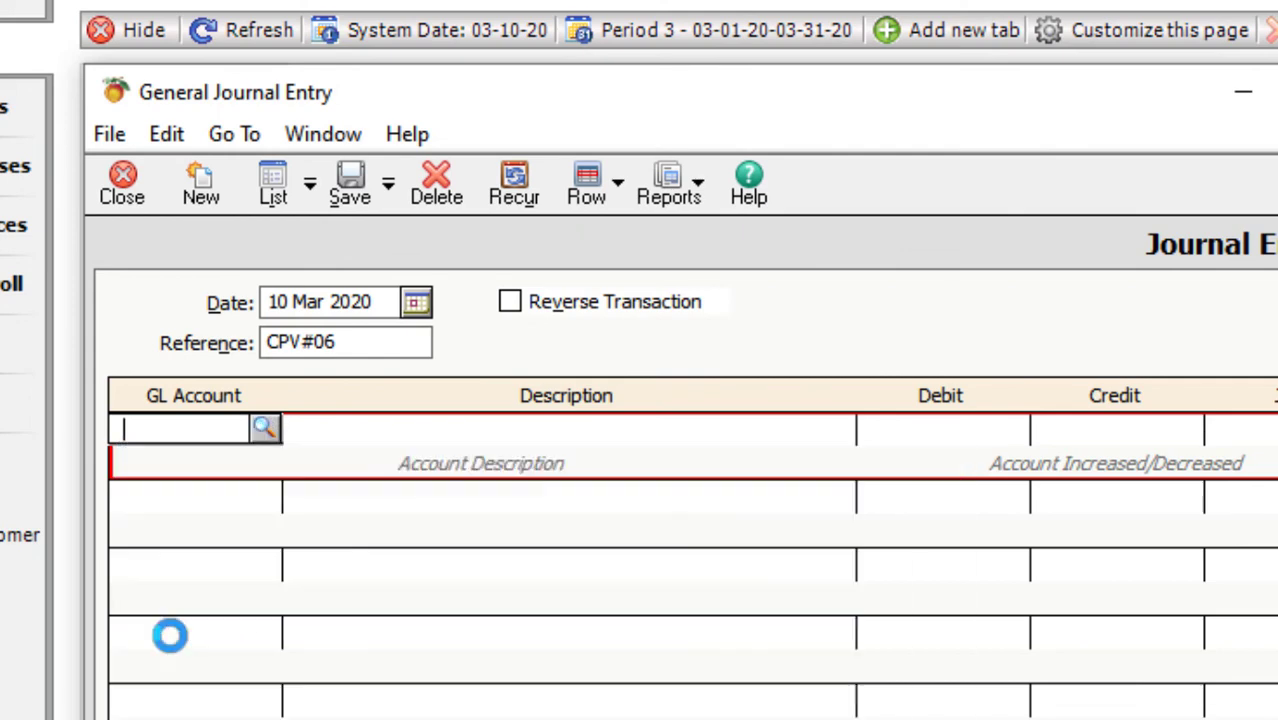
key(shift+Tab)
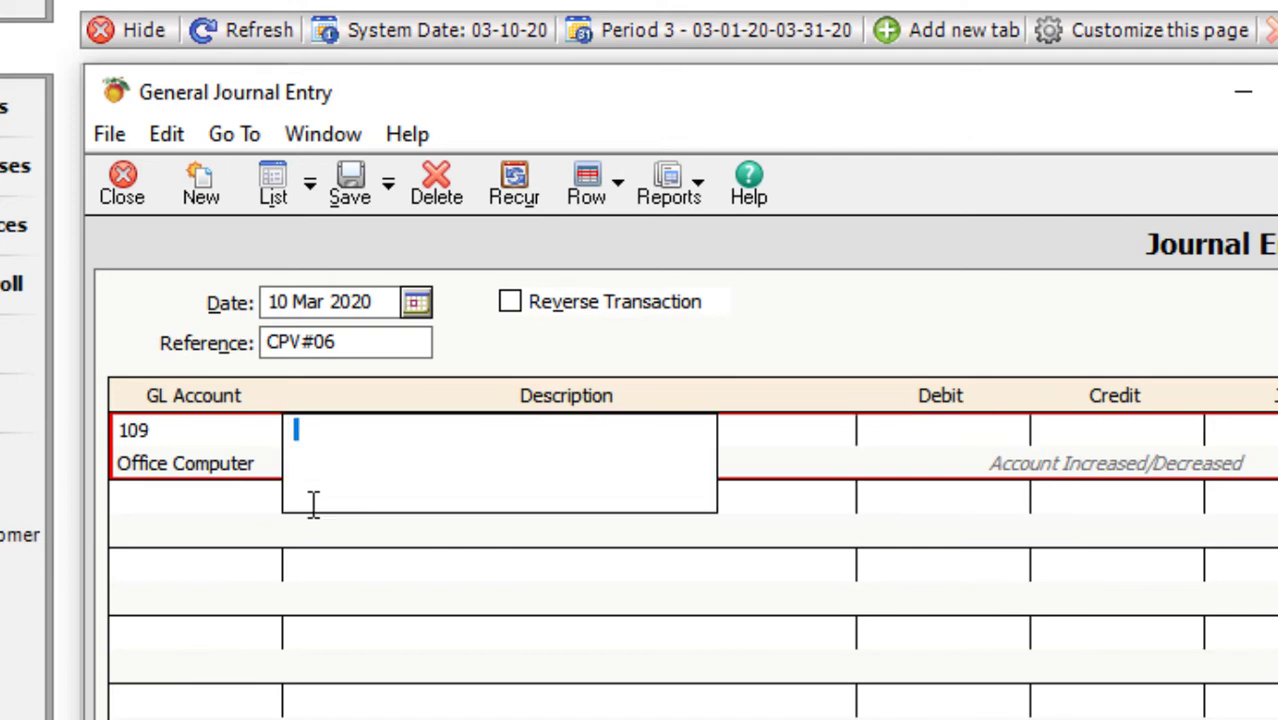
text(Purchase)
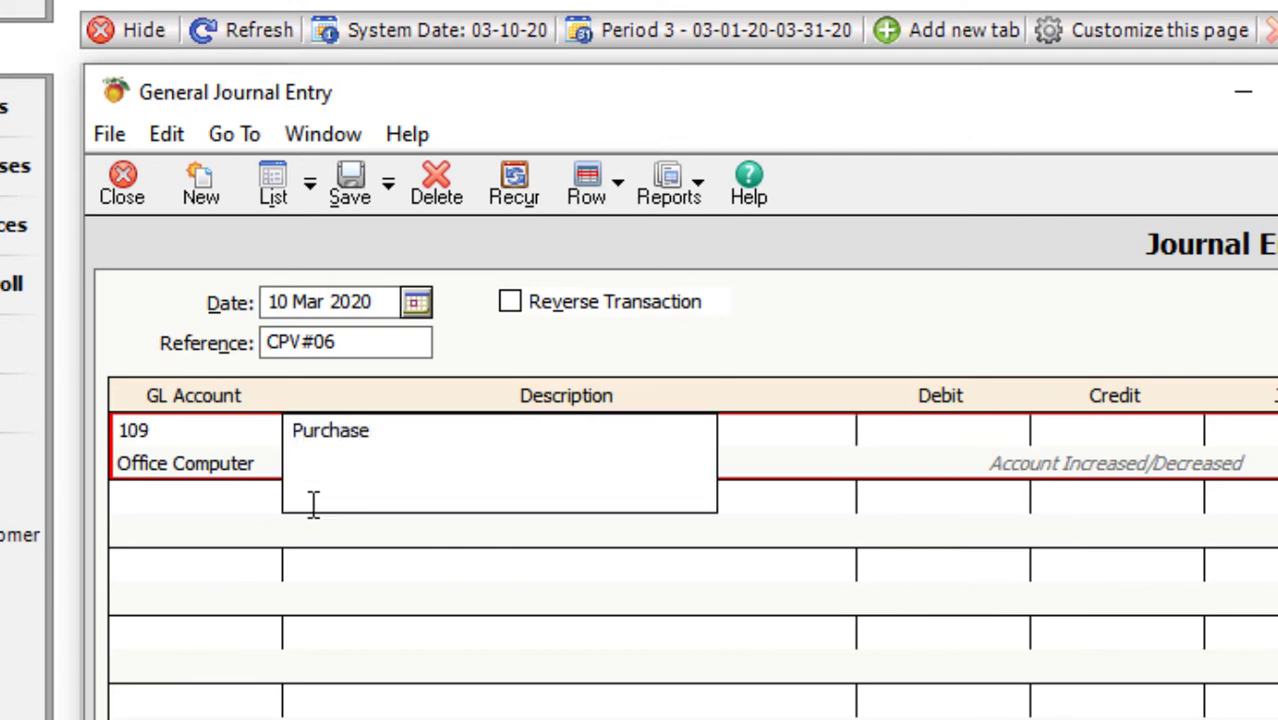
text(d Offic)
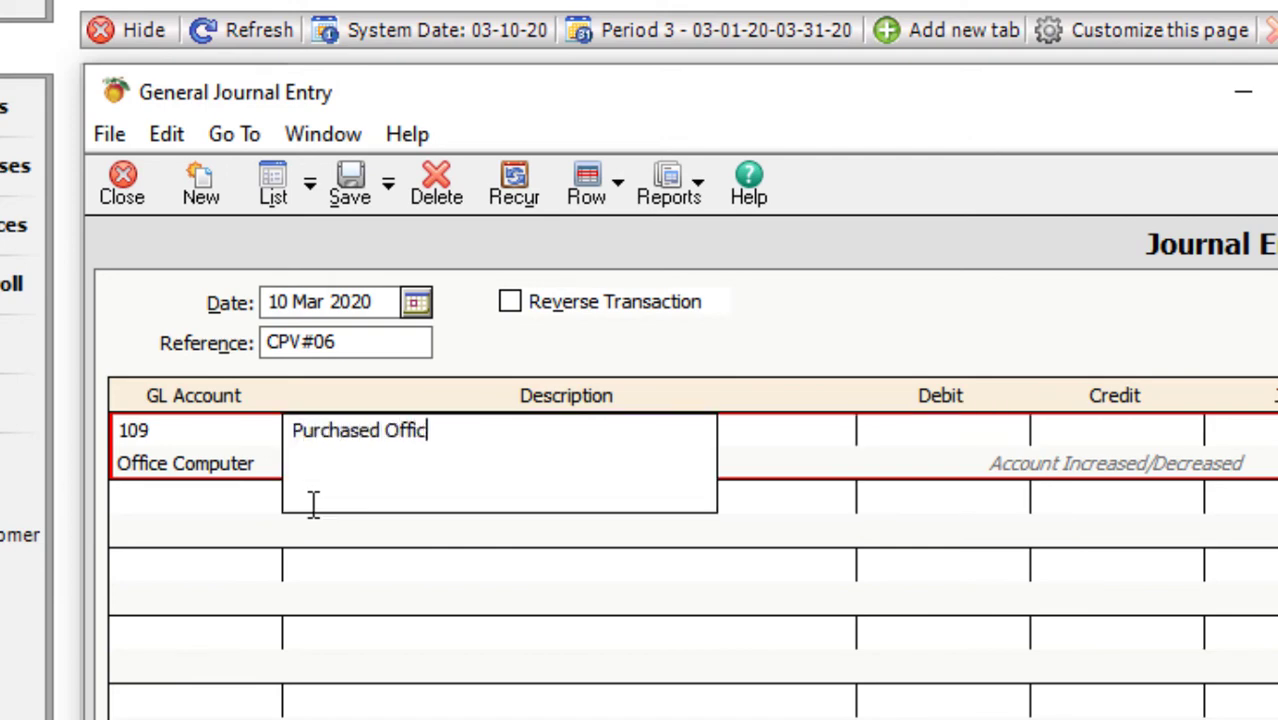
text(e Furniture)
key(Tab)
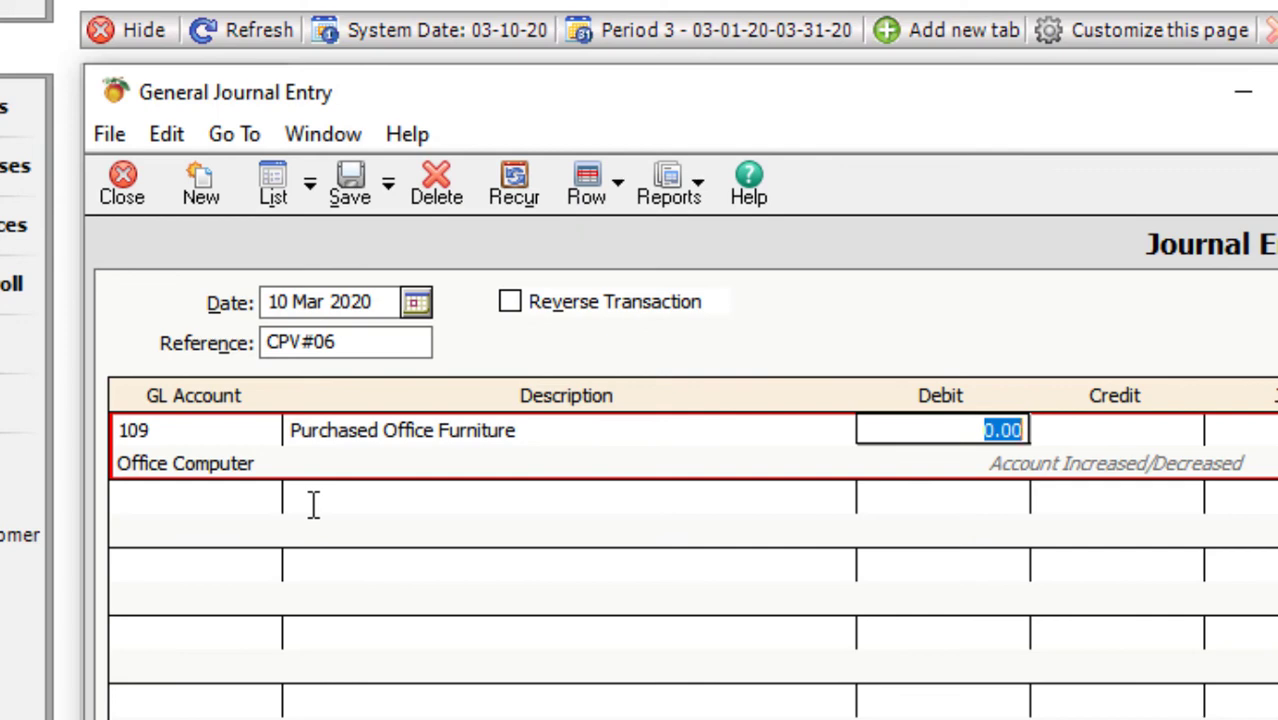
- Correct the line description to 'Purchased Office Computer'
key(Right)
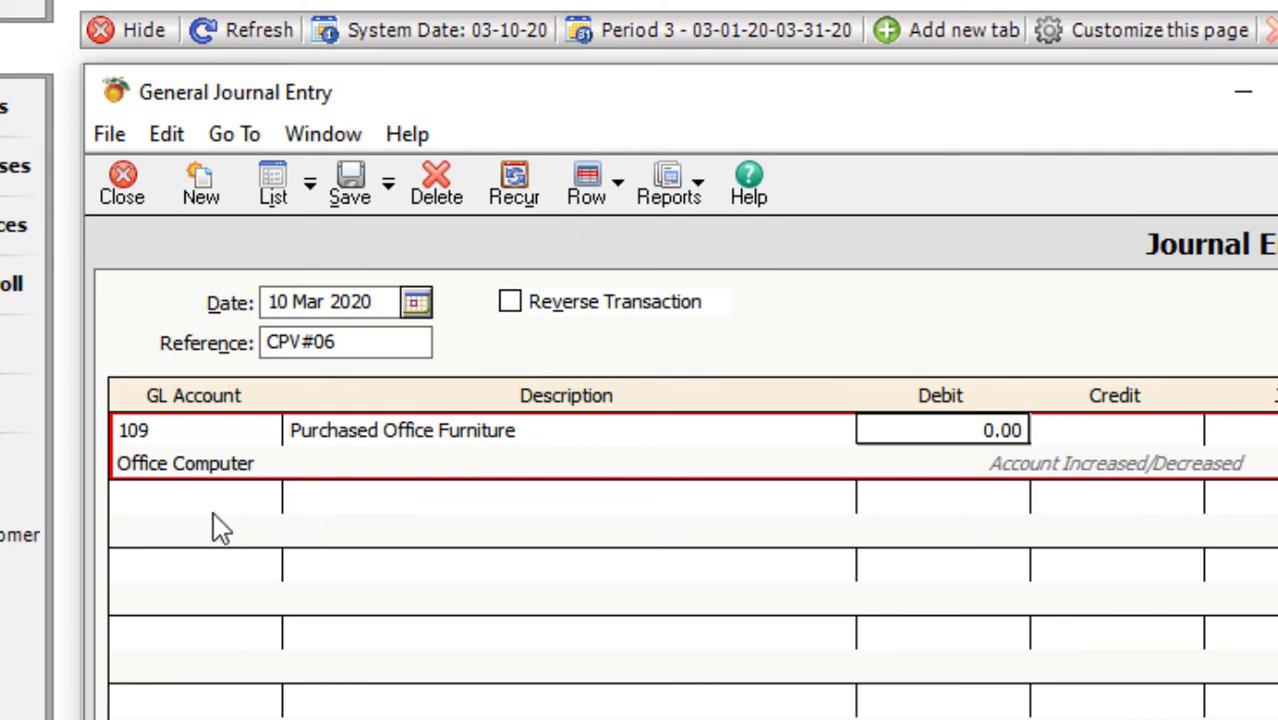
click(520, 437)
key(Right)
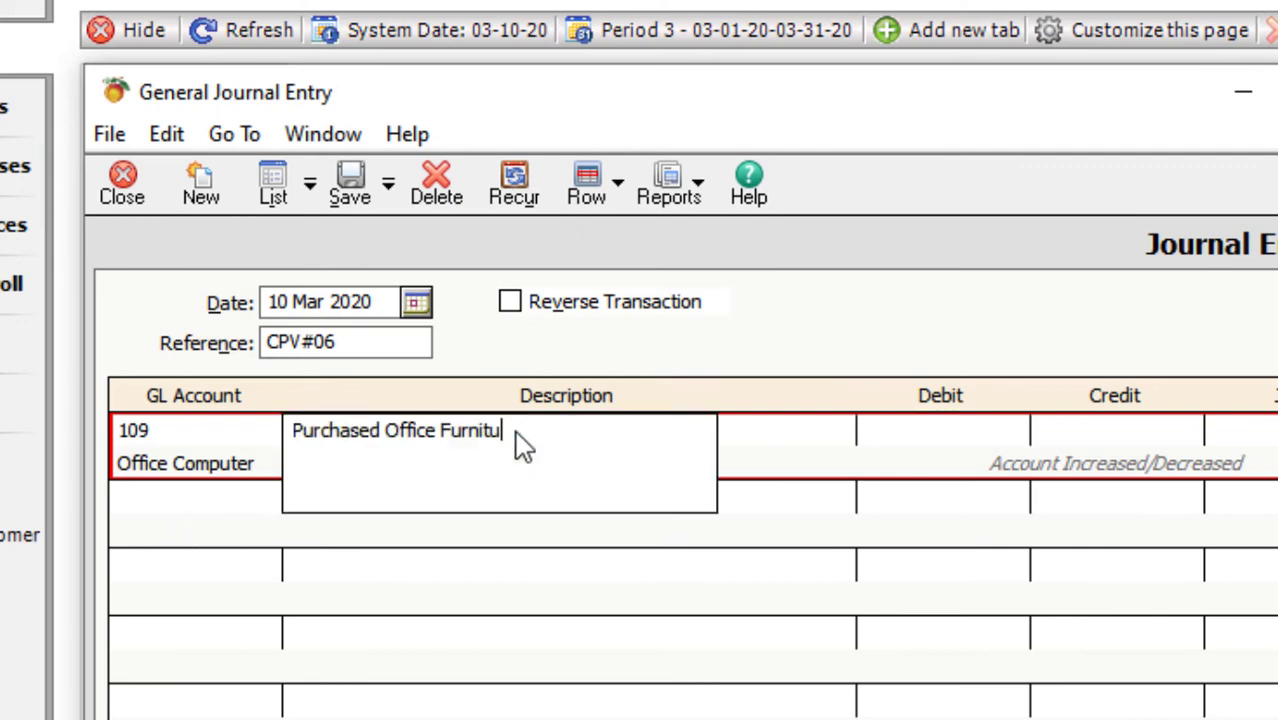
key(BackSpace)
key(BackSpace)
key(BackSpace)
key(BackSpace)
key(BackSpace)
key(BackSpace)
key(BackSpace)
text(Computer)
key(Tab)
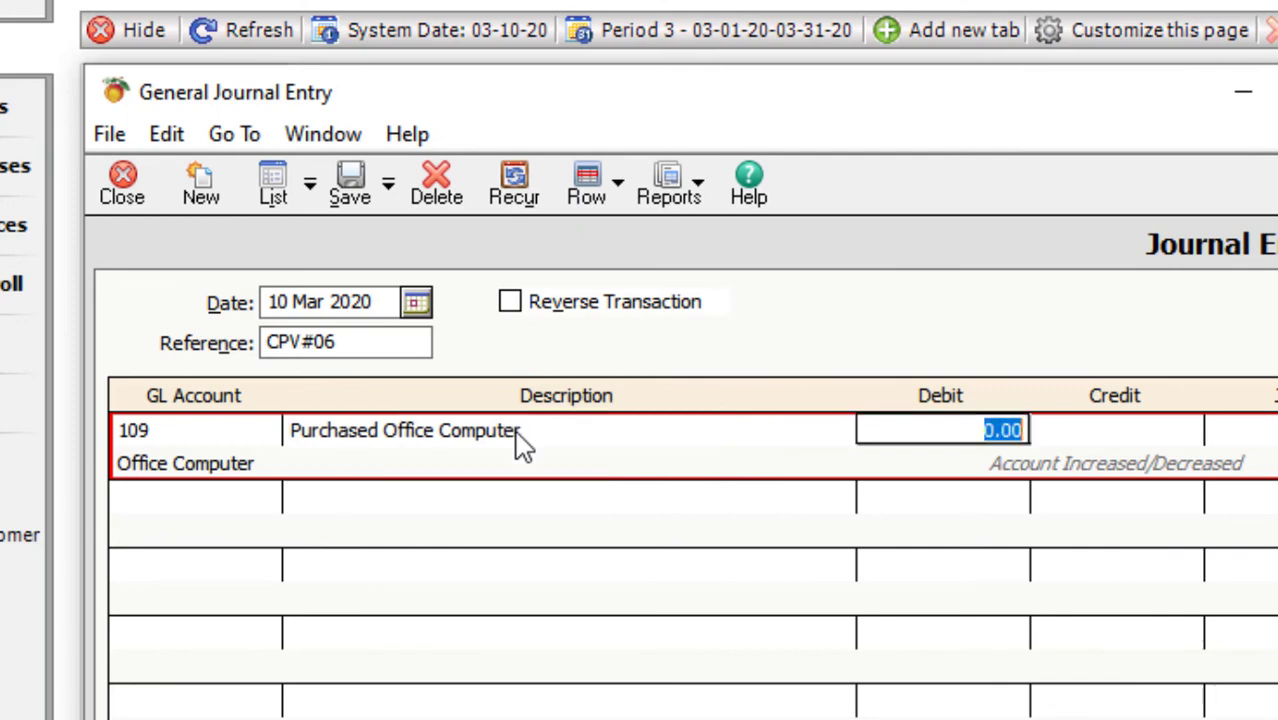
- Debit 60,000 to Office Computer, credit 60,000 to account 101, and save CPV#06
text(60)
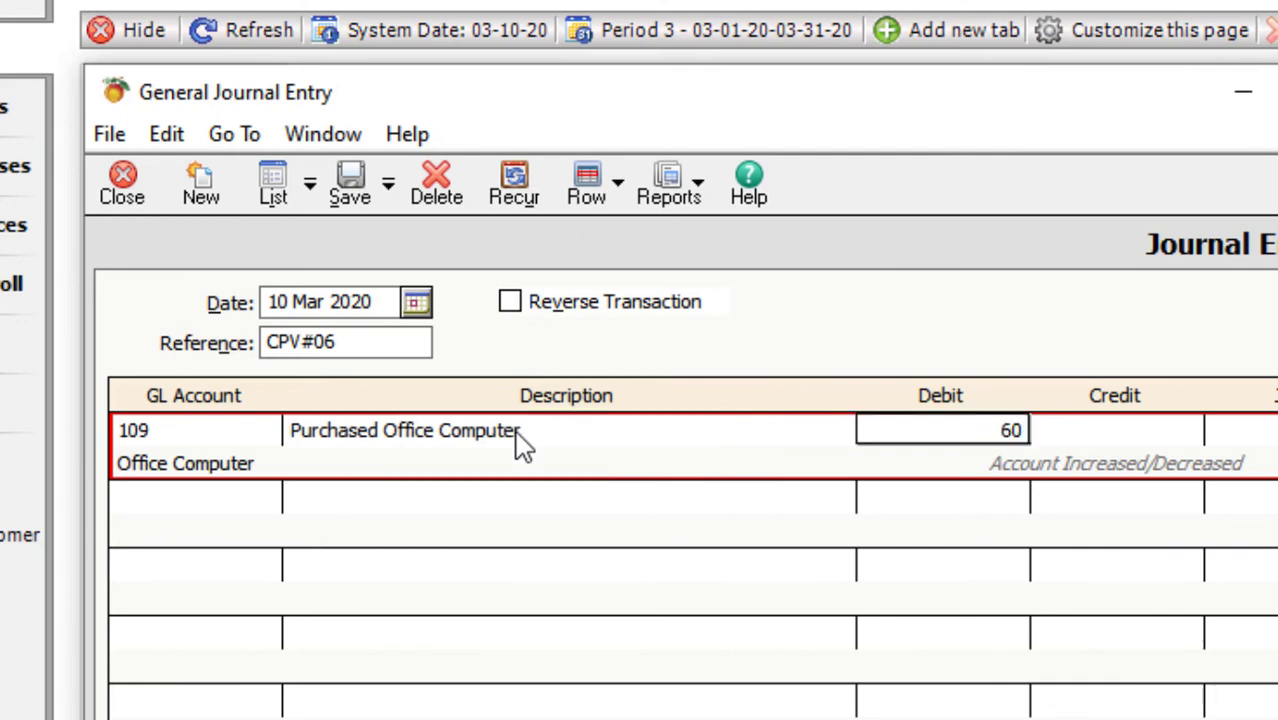
text(,000)
key(Tab)
key(Tab)
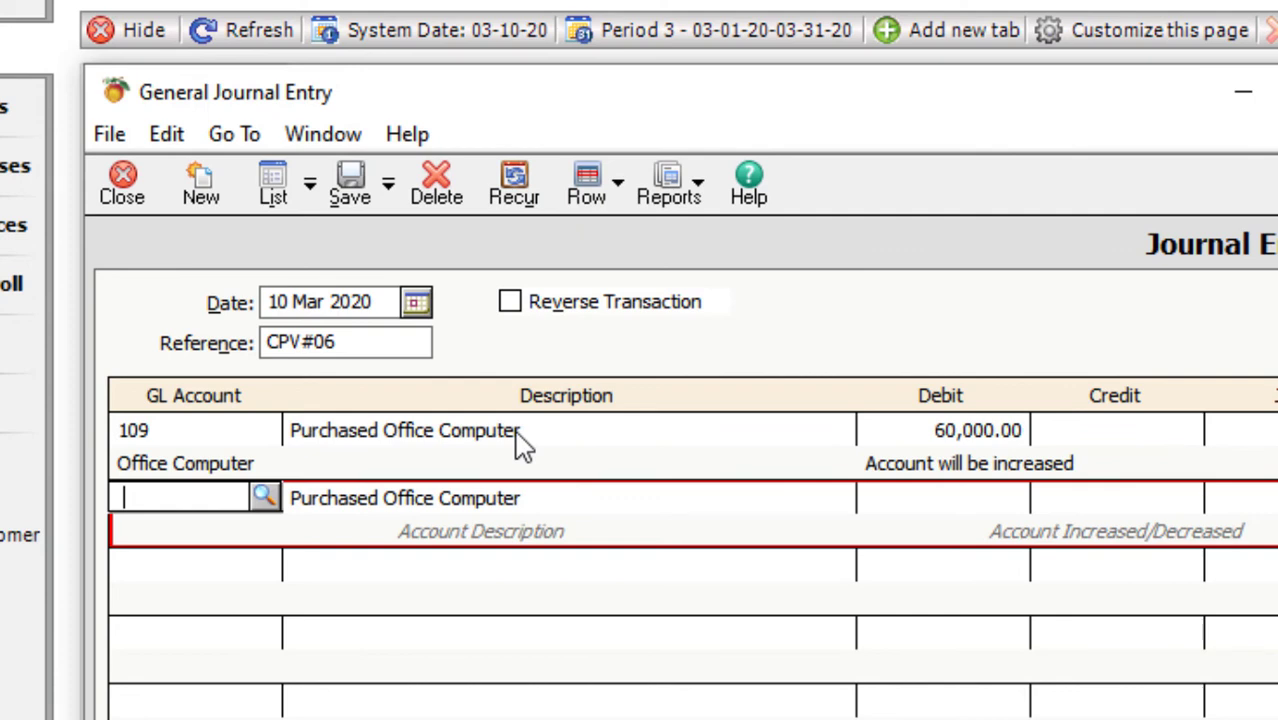
text(101)
key(Tab)
key(Tab)
key(Tab)
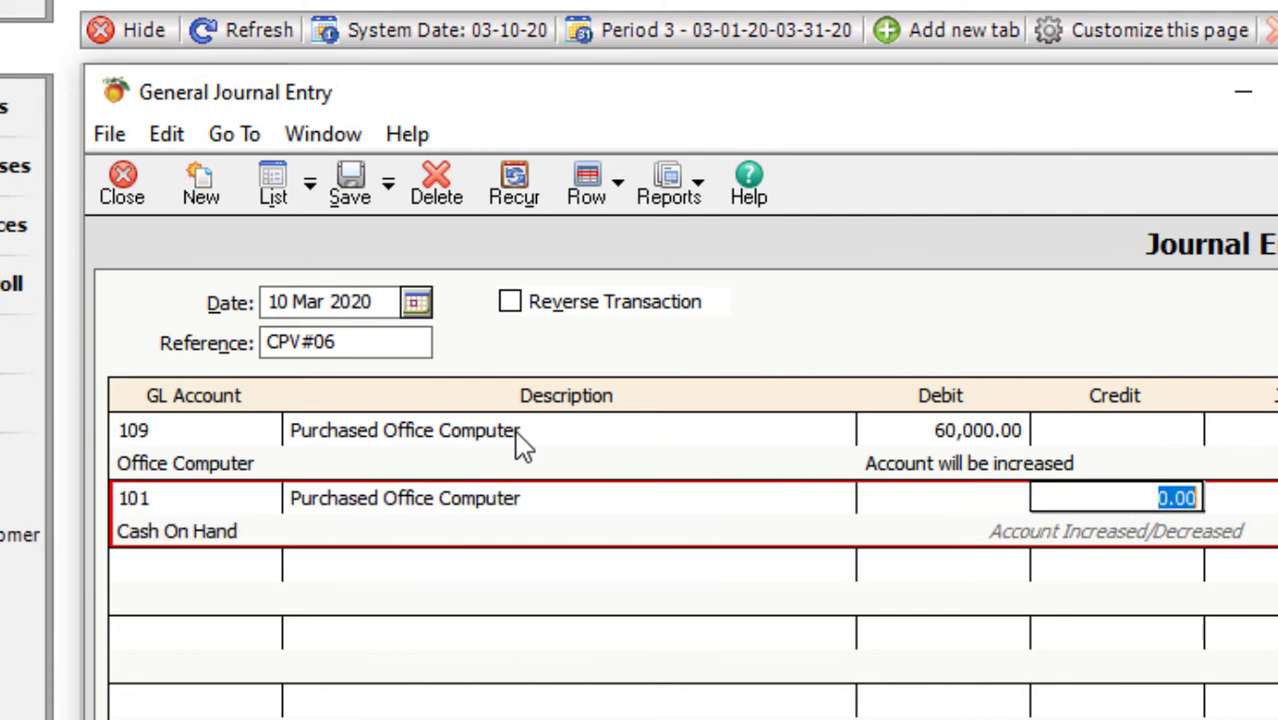
text(60,000.0)
key(Tab)
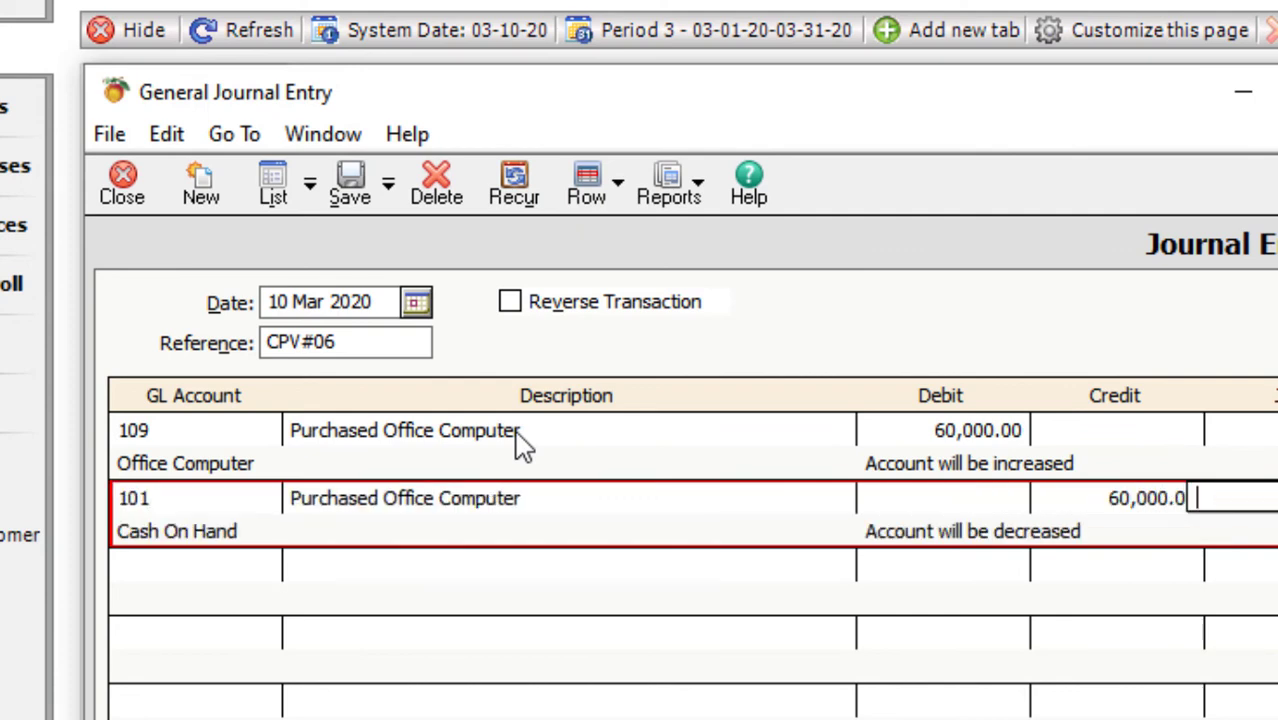
click(352, 186)
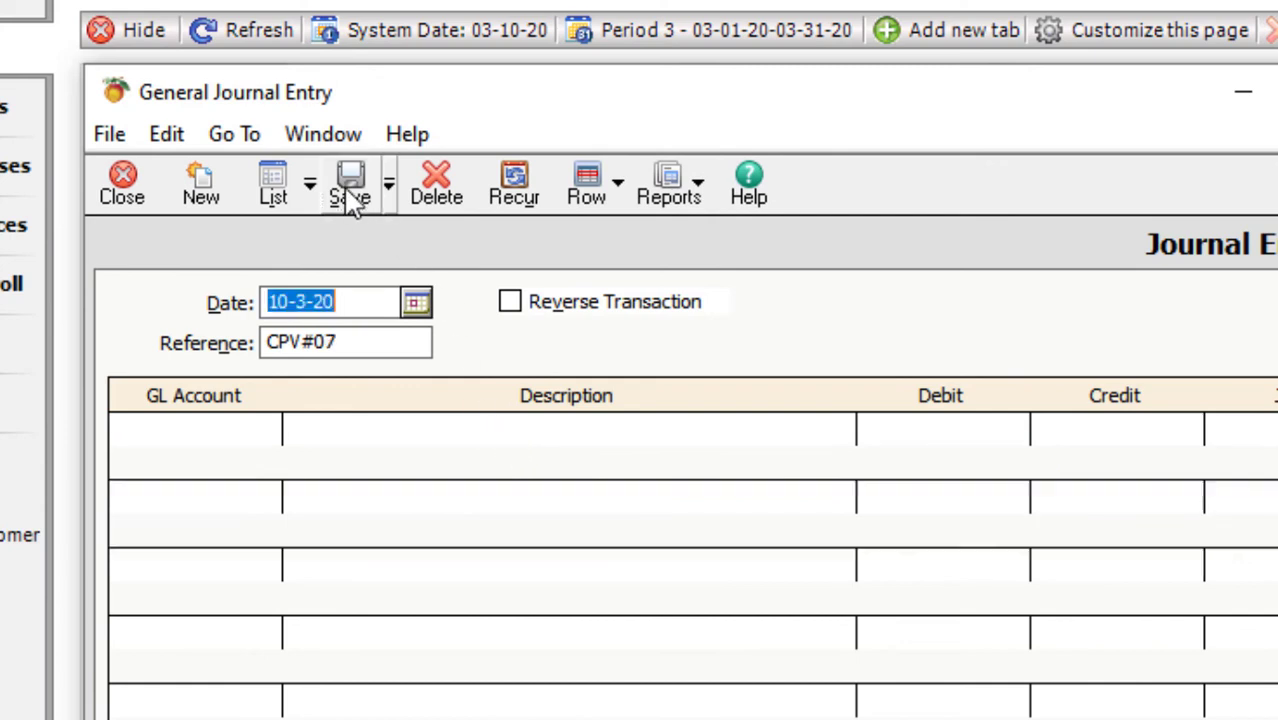
click(218, 438)
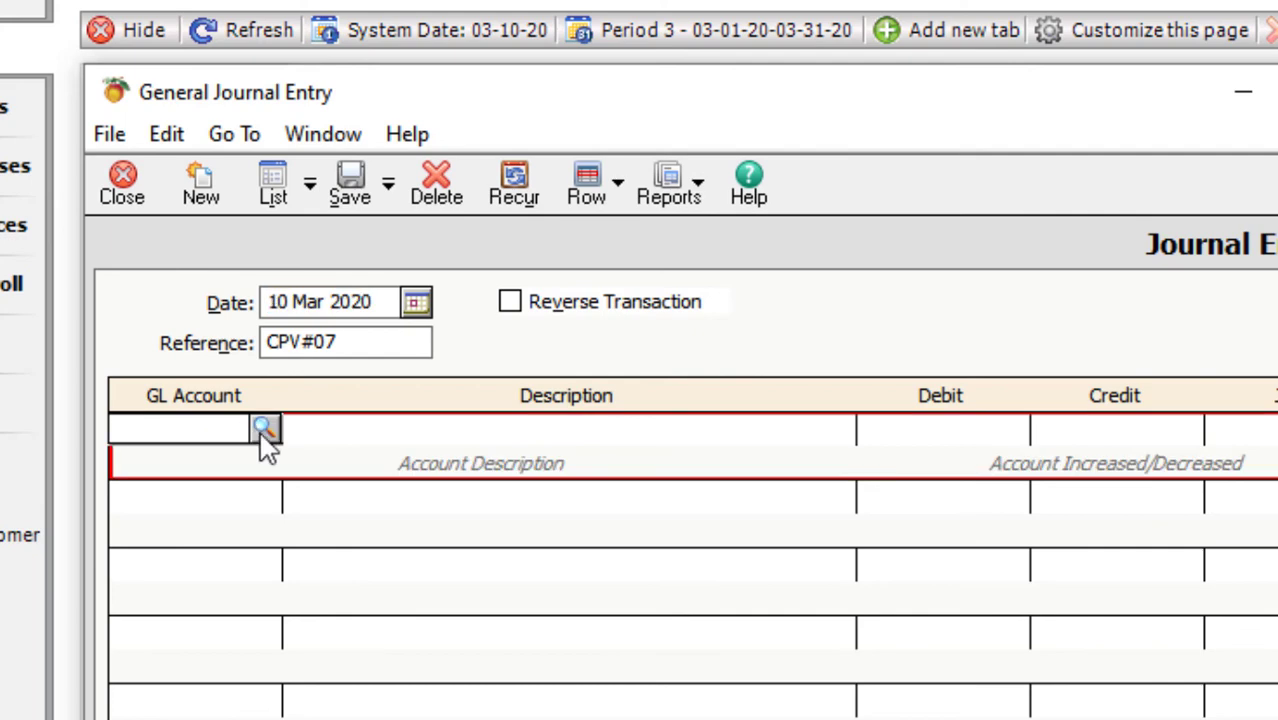
- Enter CPV#07's first line: account 101 Cash On Hand, 'Cash received from debtors', debit 50,000
click(265, 430)
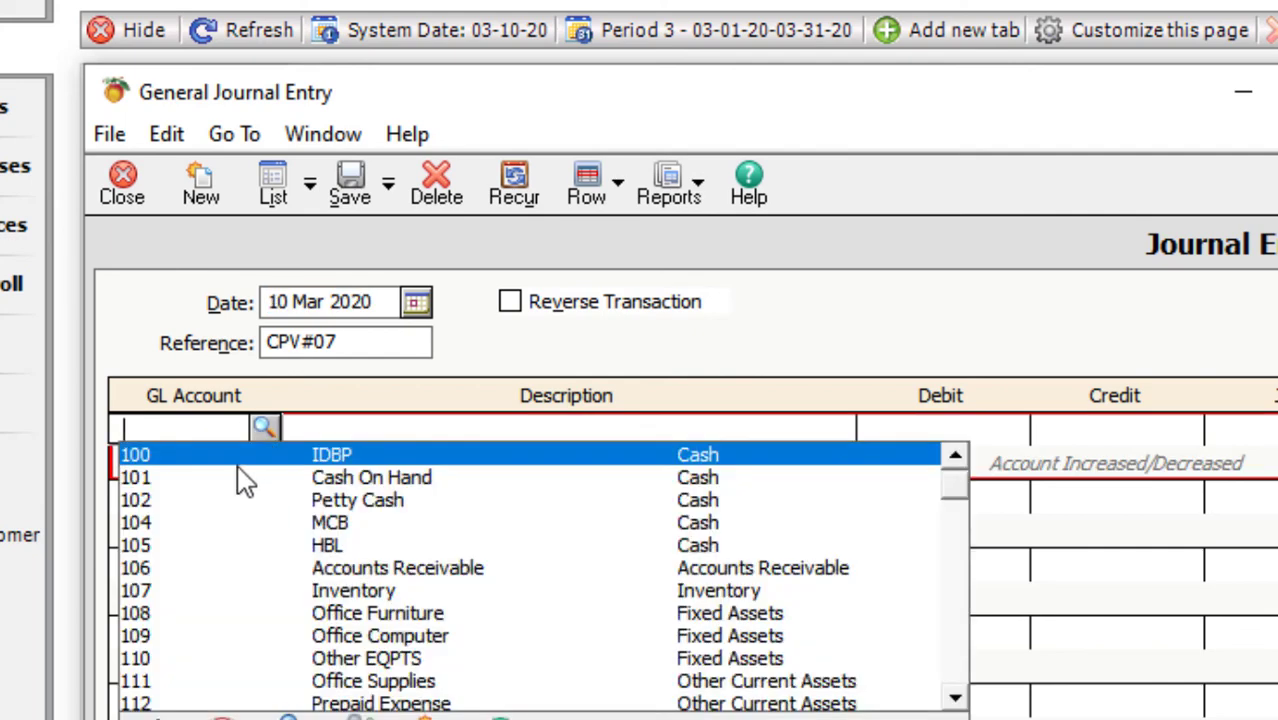
click(242, 472)
text(cas)
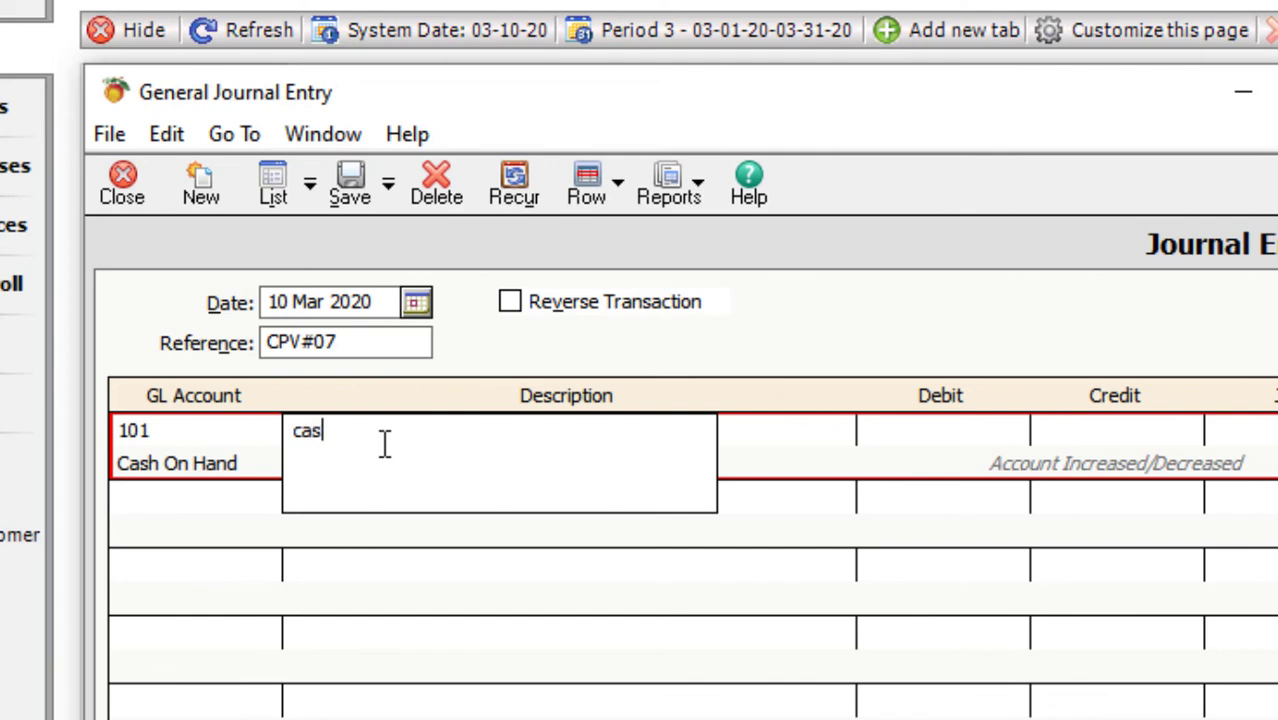
key(BackSpace)
key(BackSpace)
key(BackSpace)
text(Cash rec)
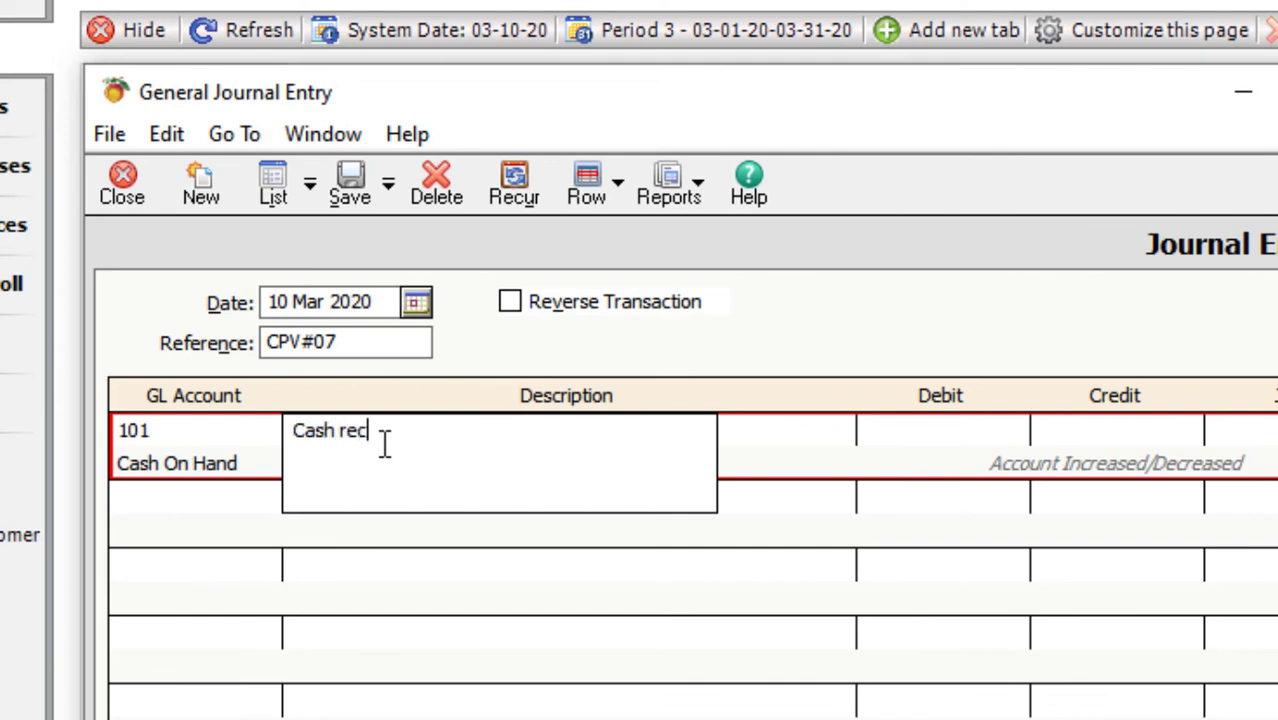
text(eived from debtors)
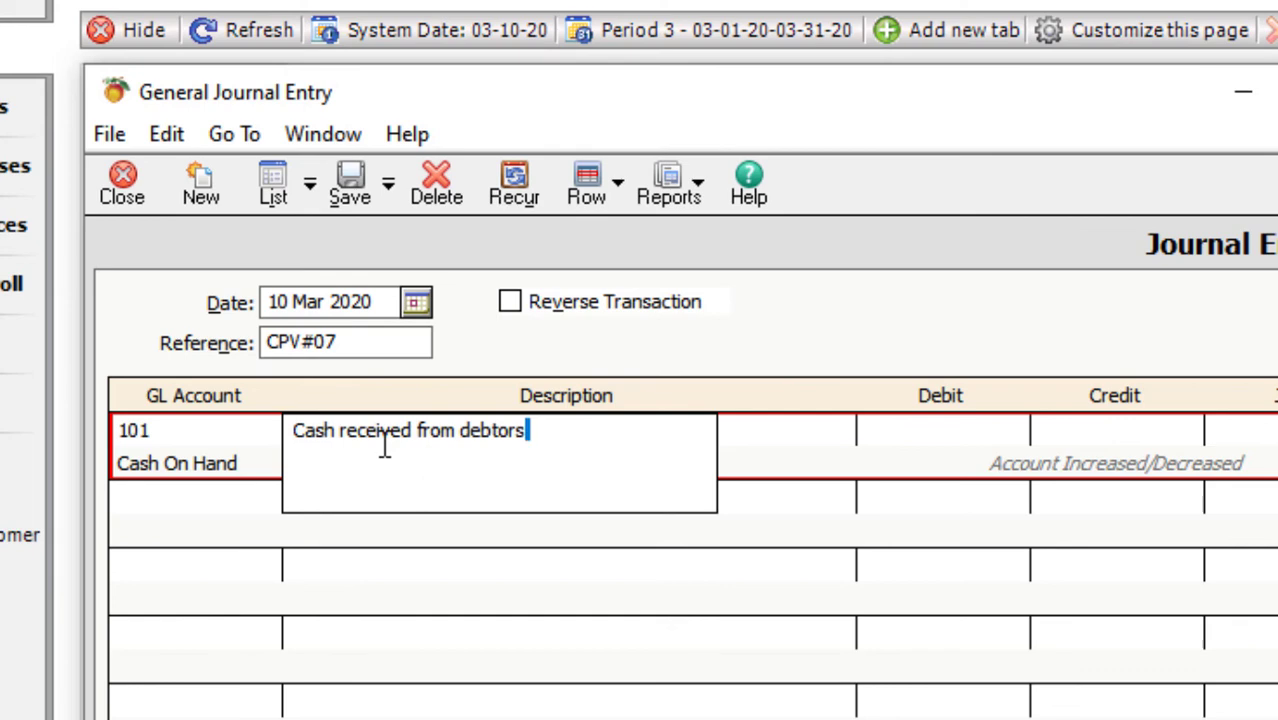
key(Tab)
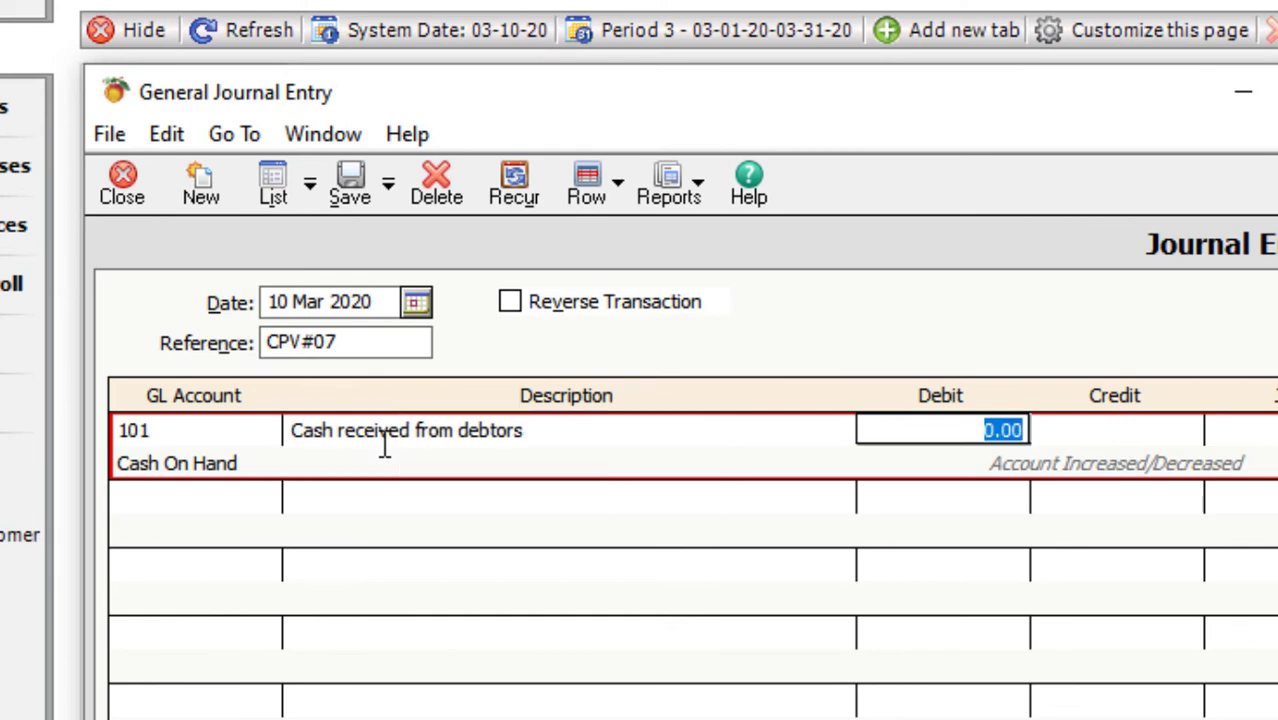
text(50000)
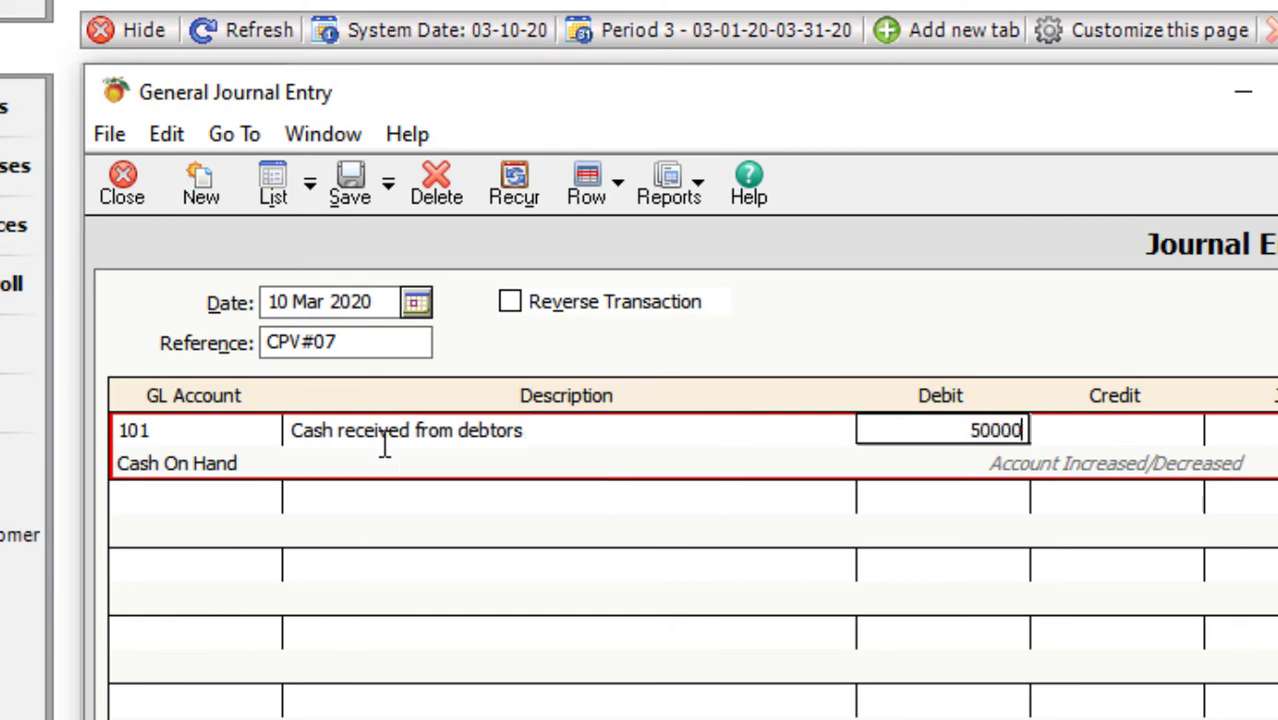
key(Tab)
key(Tab)
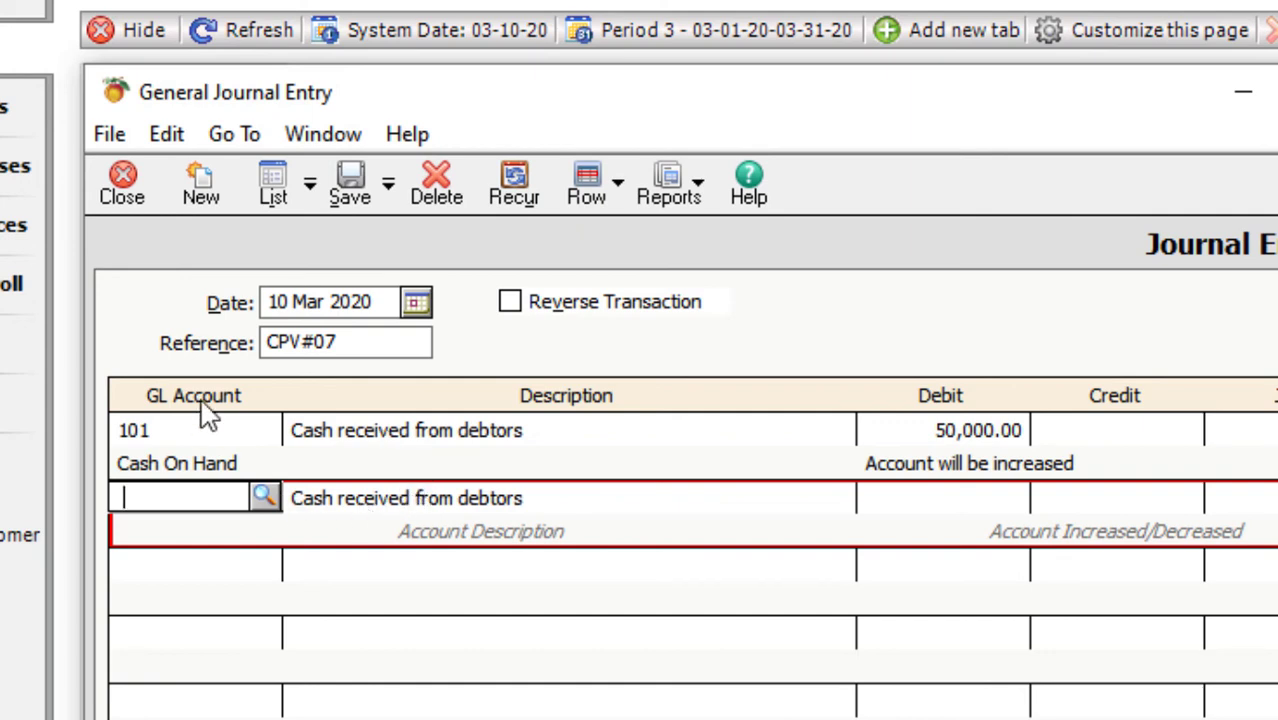
- Credit 50,000 to account 106 Accounts Receivable and save voucher CPV#07
click(264, 498)
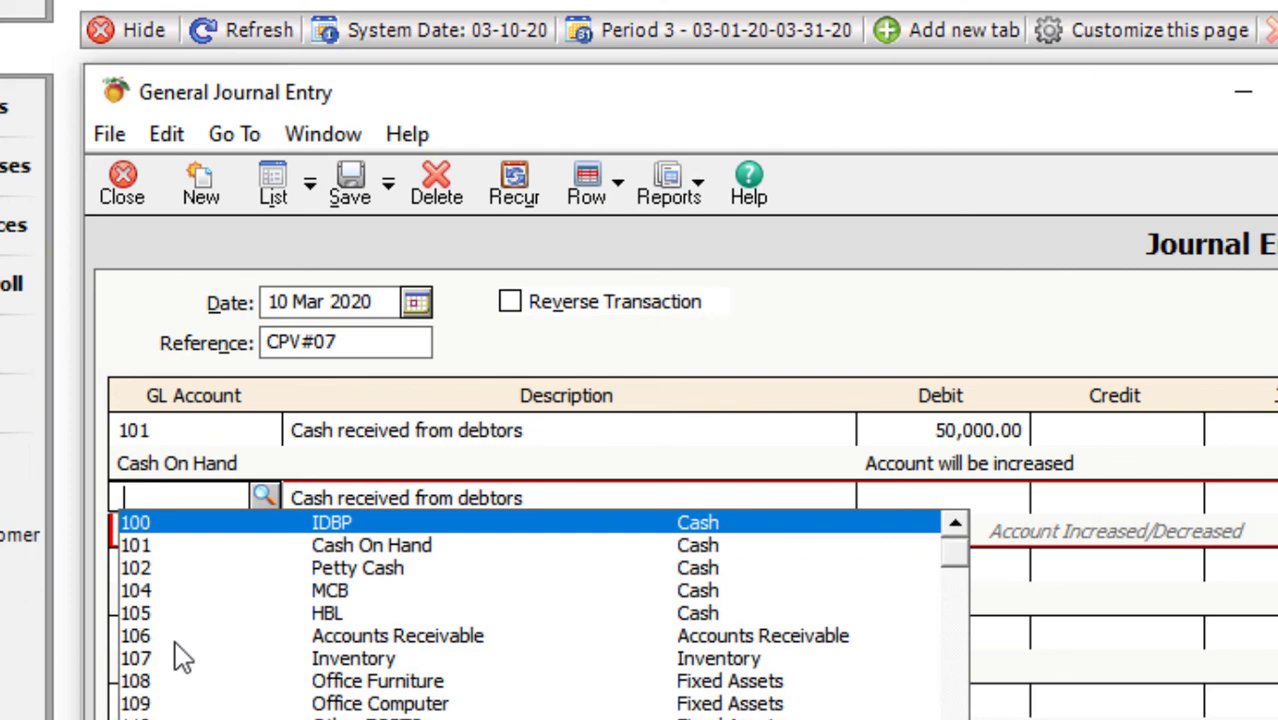
click(178, 640)
click(963, 504)
key(Tab)
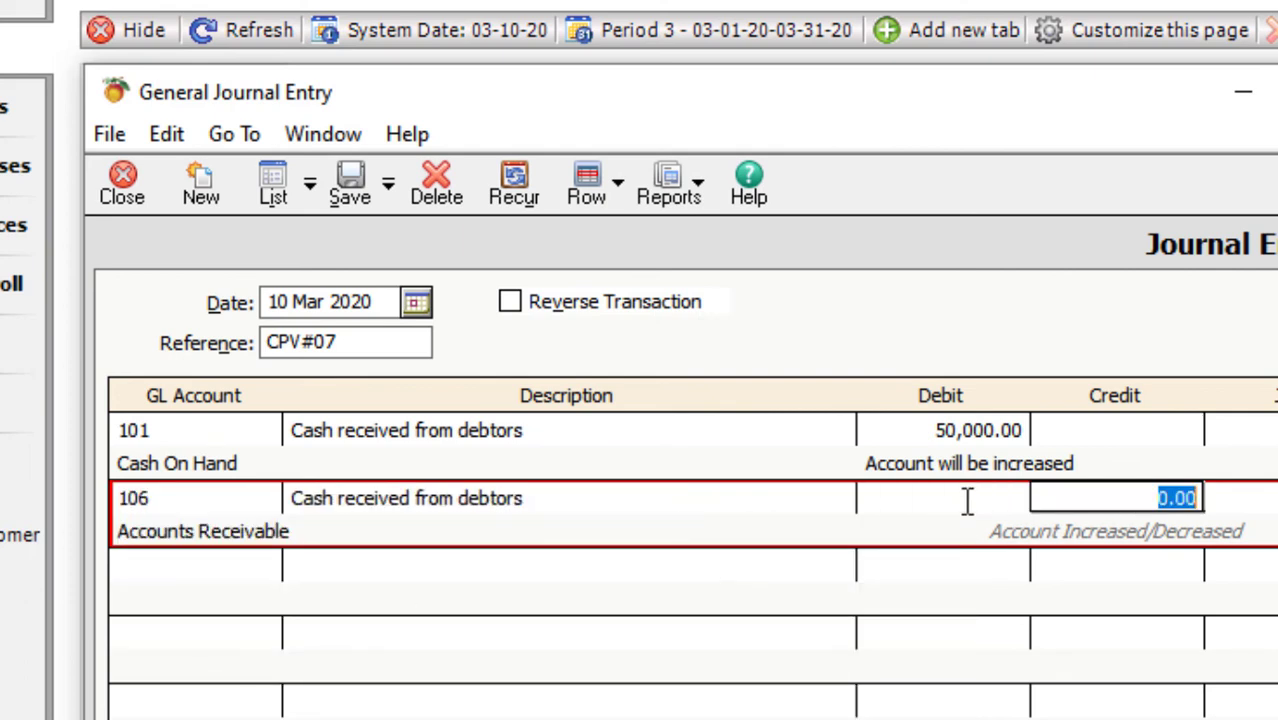
text(50,000)
key(Tab)
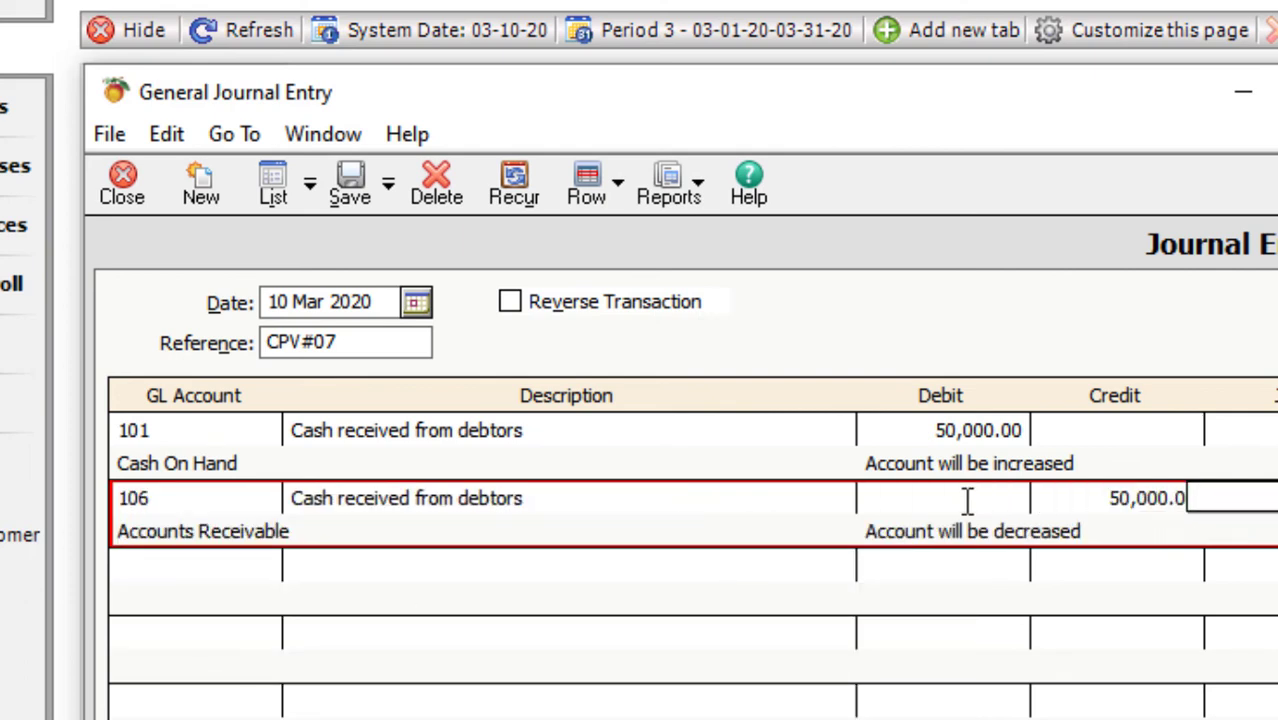
click(350, 190)
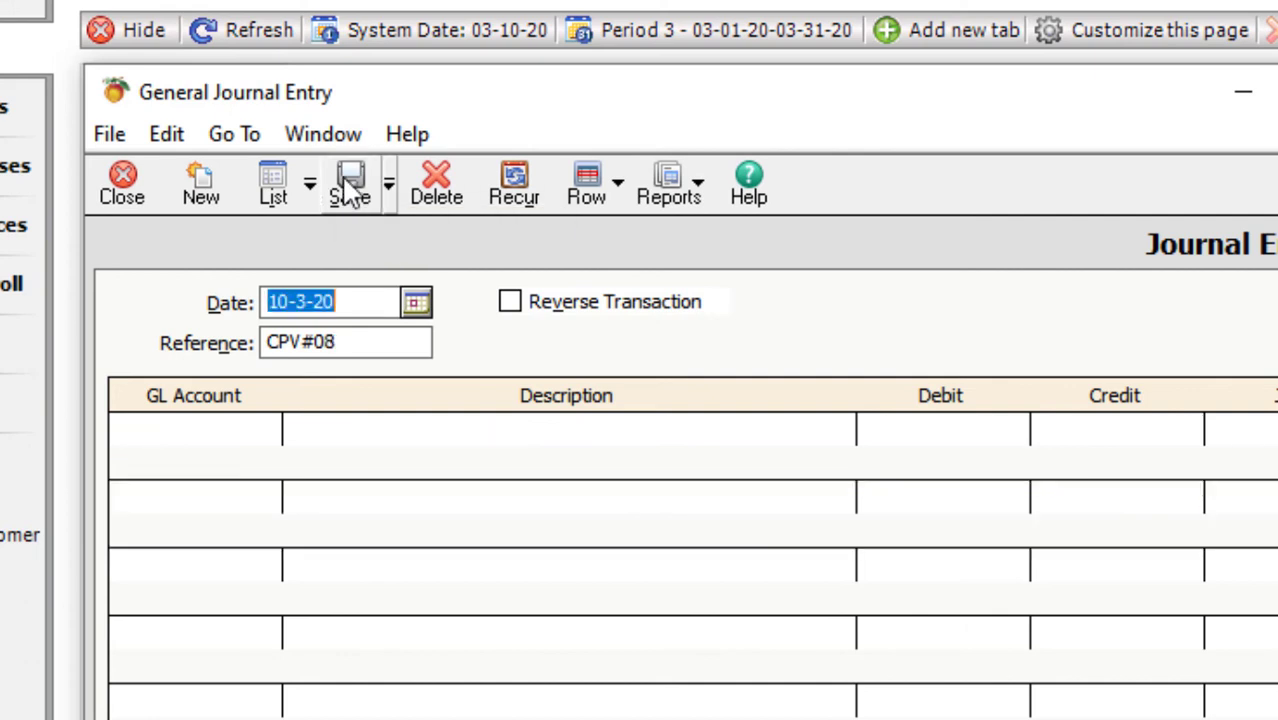
- Enter CPV#08's first line: account 101 Cash On Hand, 'Cash received from debtors', debit 20,000
click(220, 440)
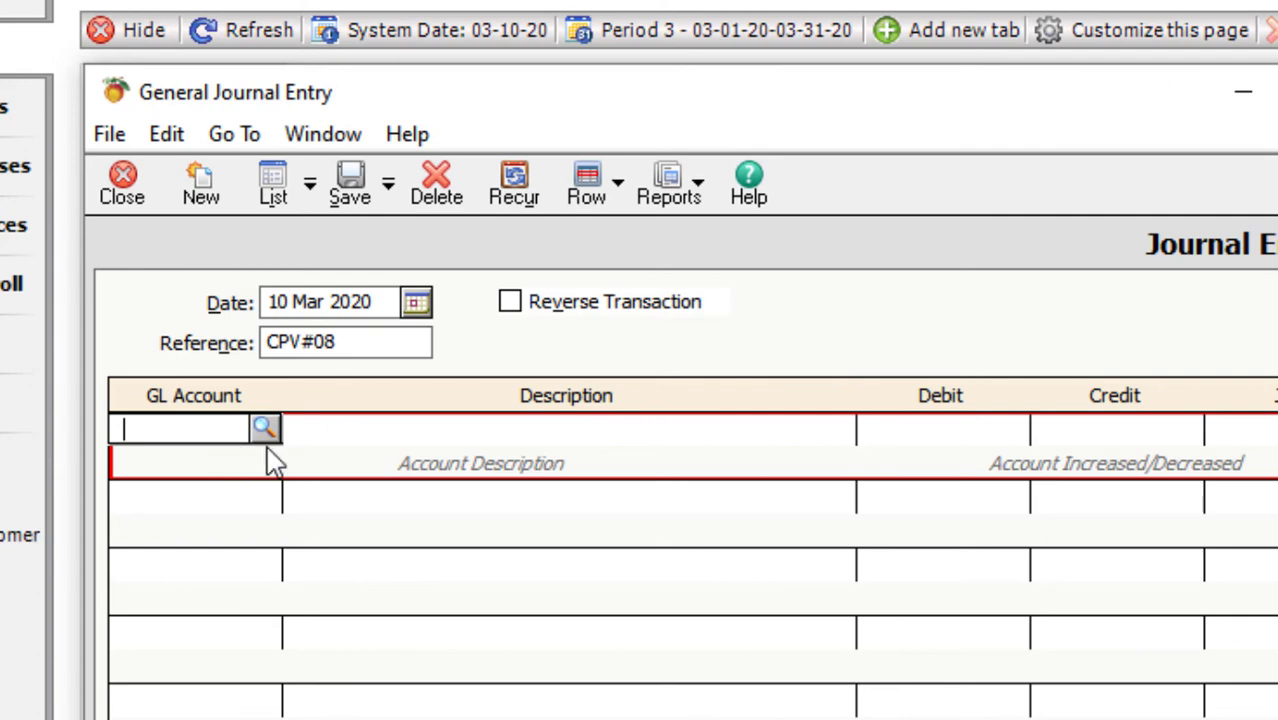
click(270, 436)
click(221, 479)
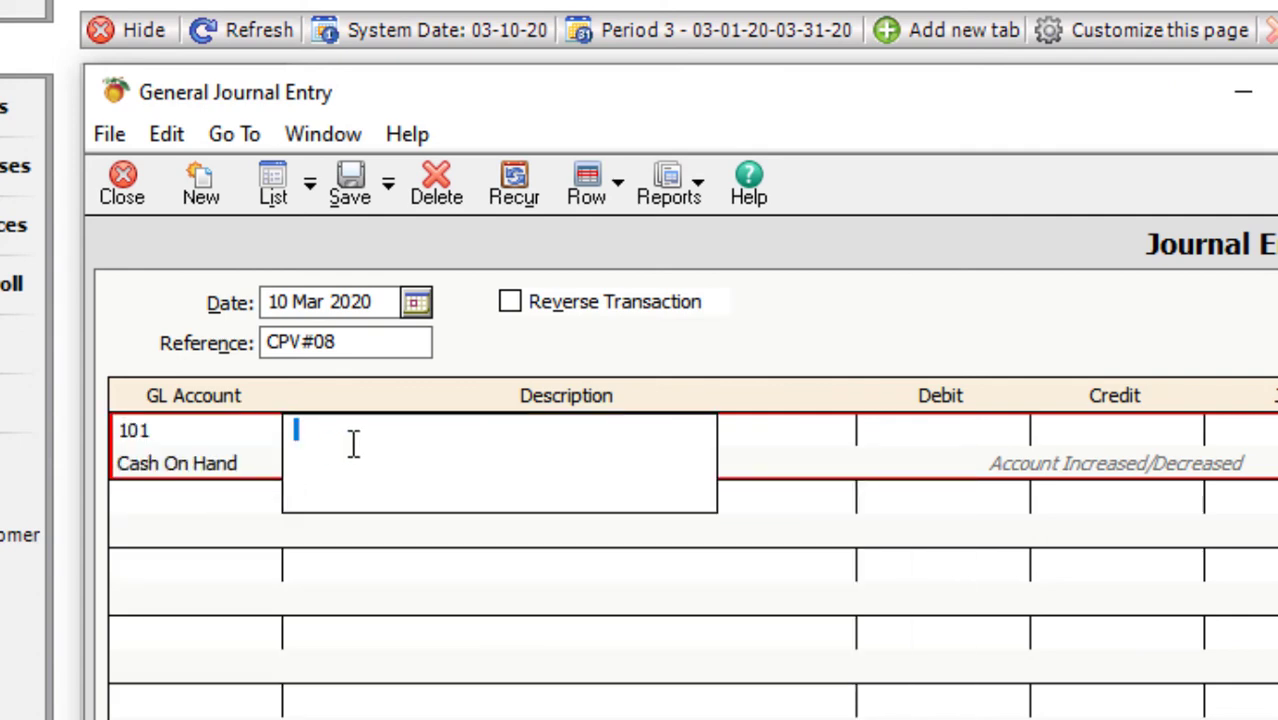
text(Cash received from debt)
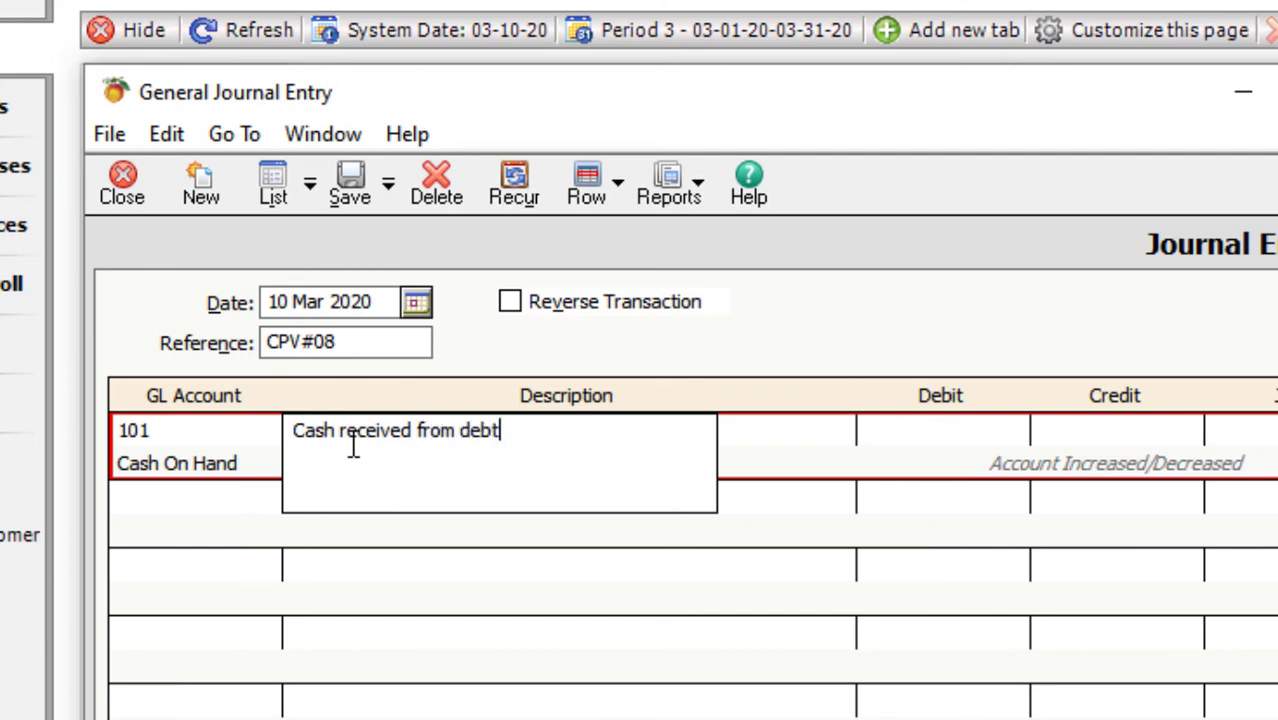
text(ors)
key(Tab)
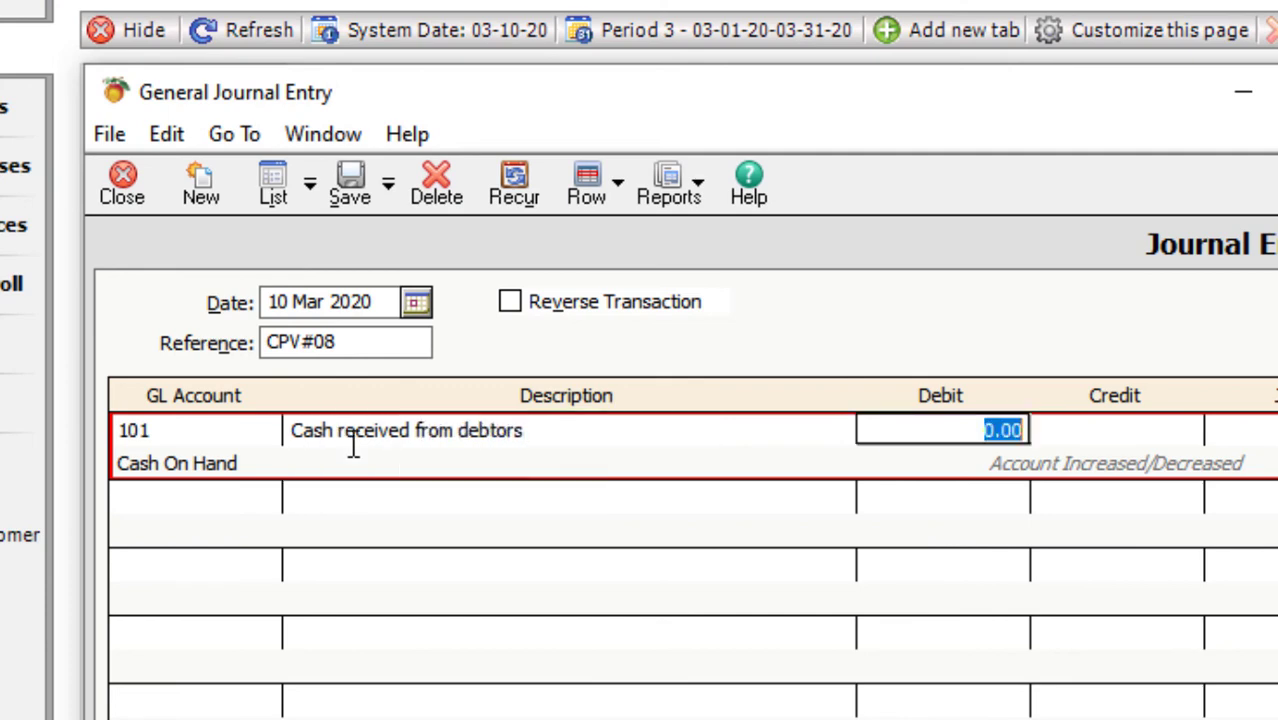
text(20,000)
key(Tab)
key(Tab)
key(Tab)
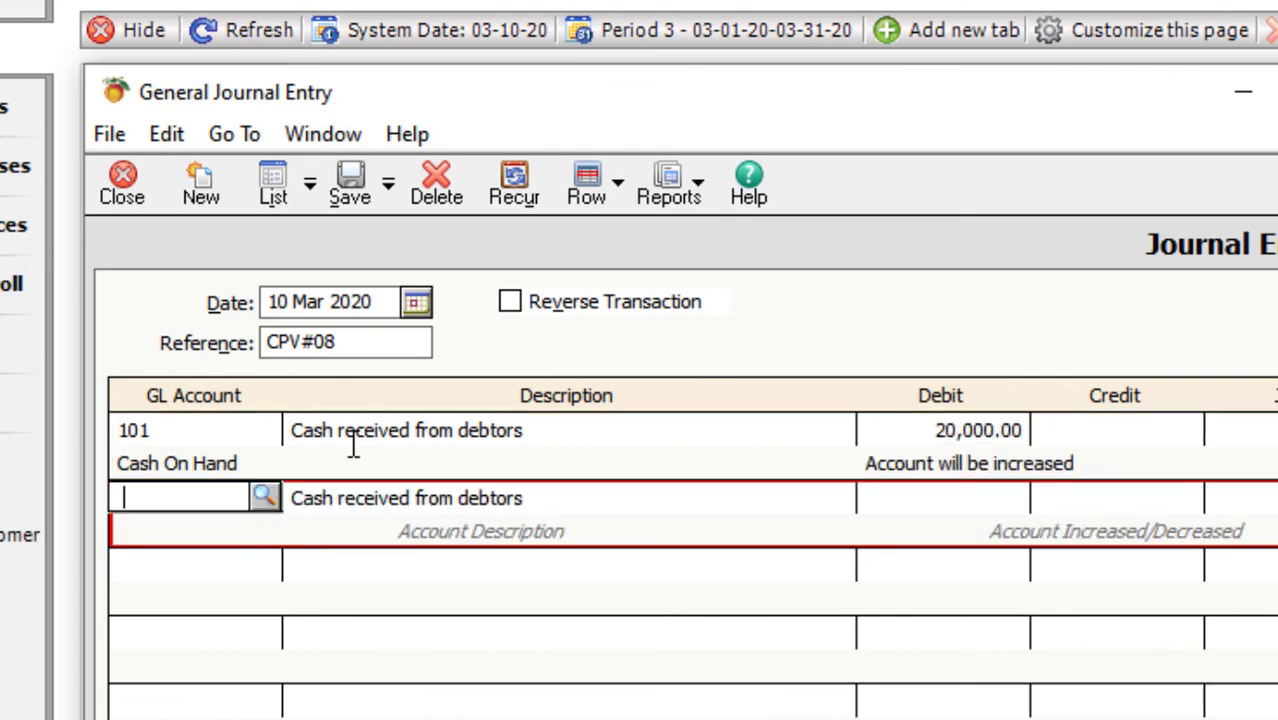
- Credit 20,000 to account 106 Accounts Receivable and save voucher CPV#08
text(106)
key(Tab)
key(Tab)
key(Tab)
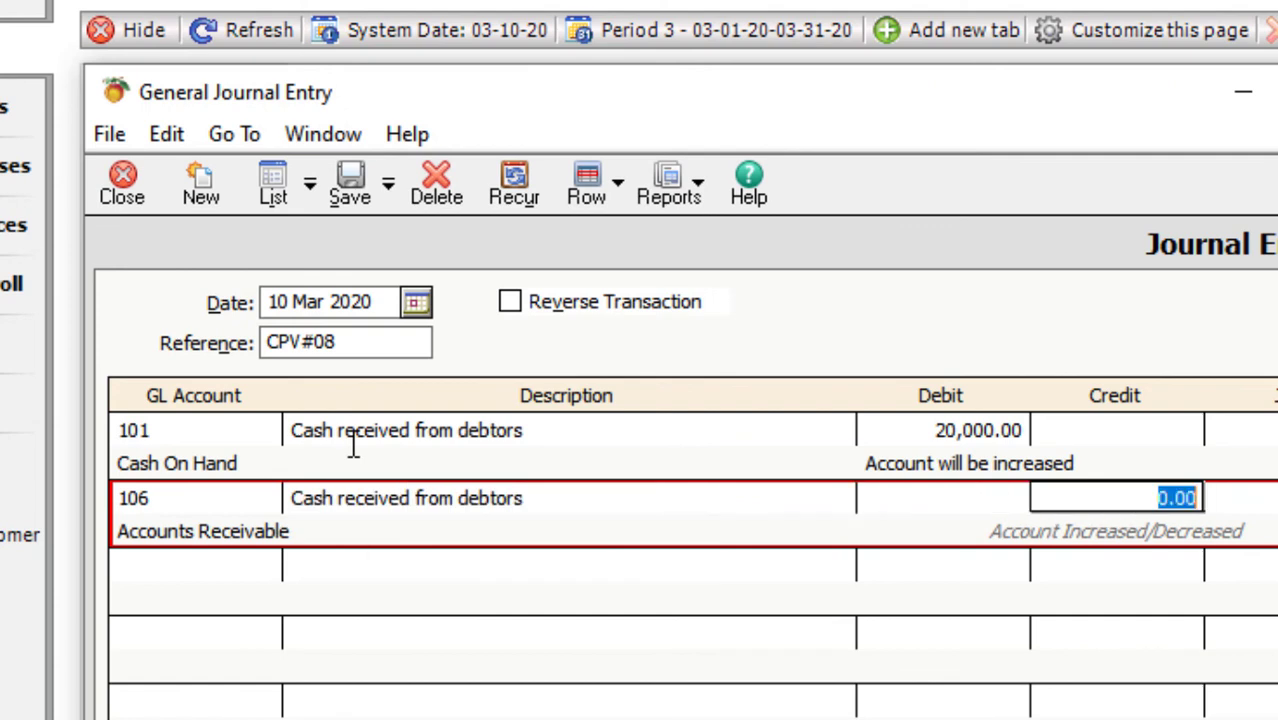
text(200000)
key(BackSpace)
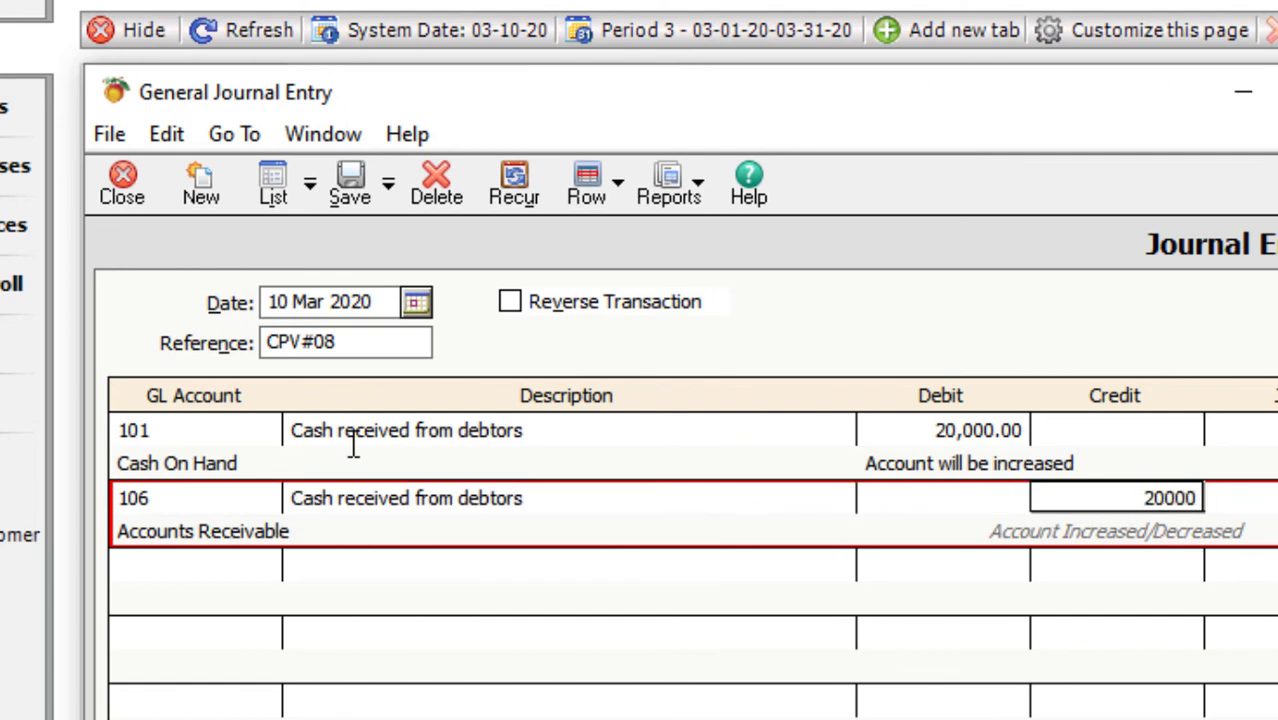
key(Tab)
click(356, 190)
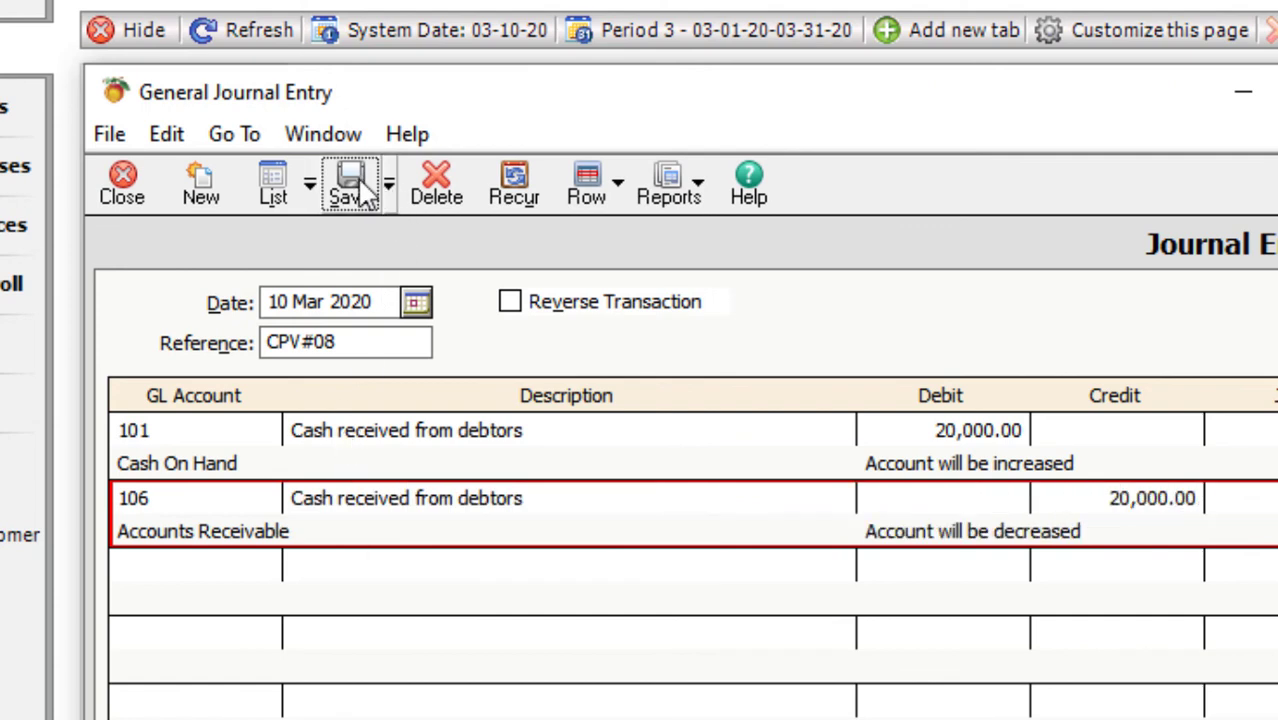
- Open the General Journal report and show the GL Account Description column
click(699, 190)
click(585, 322)
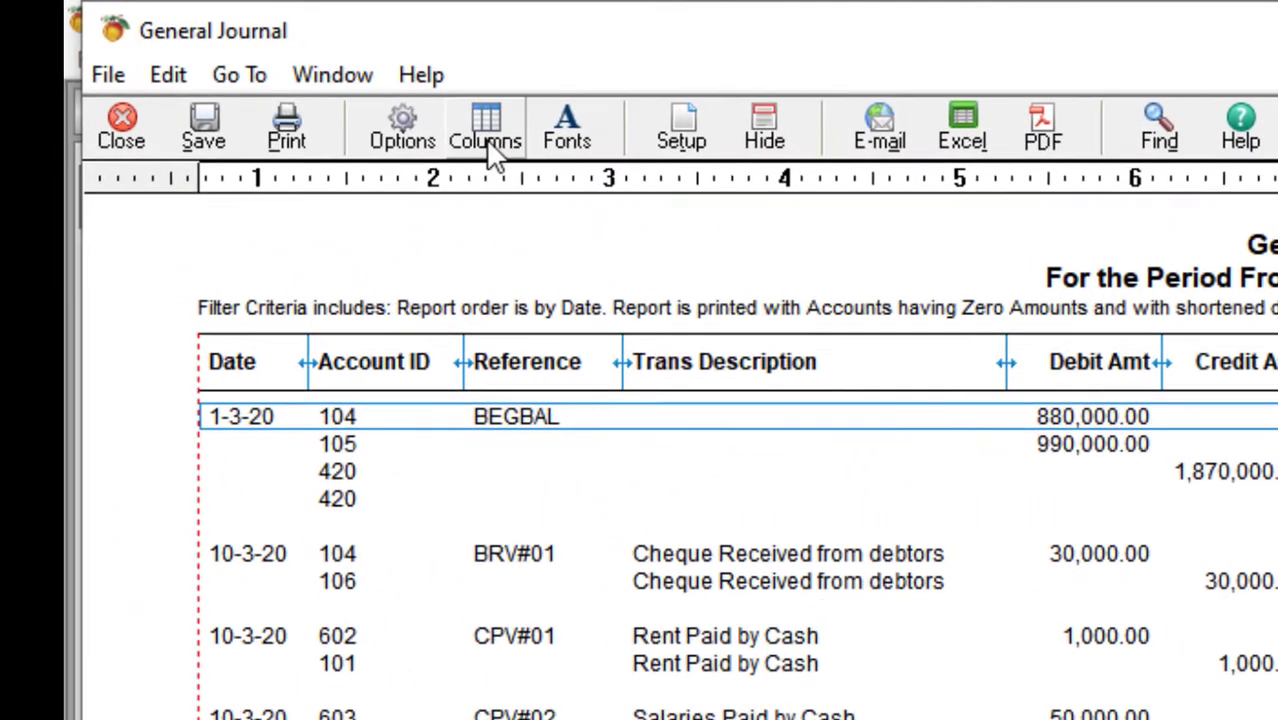
click(476, 141)
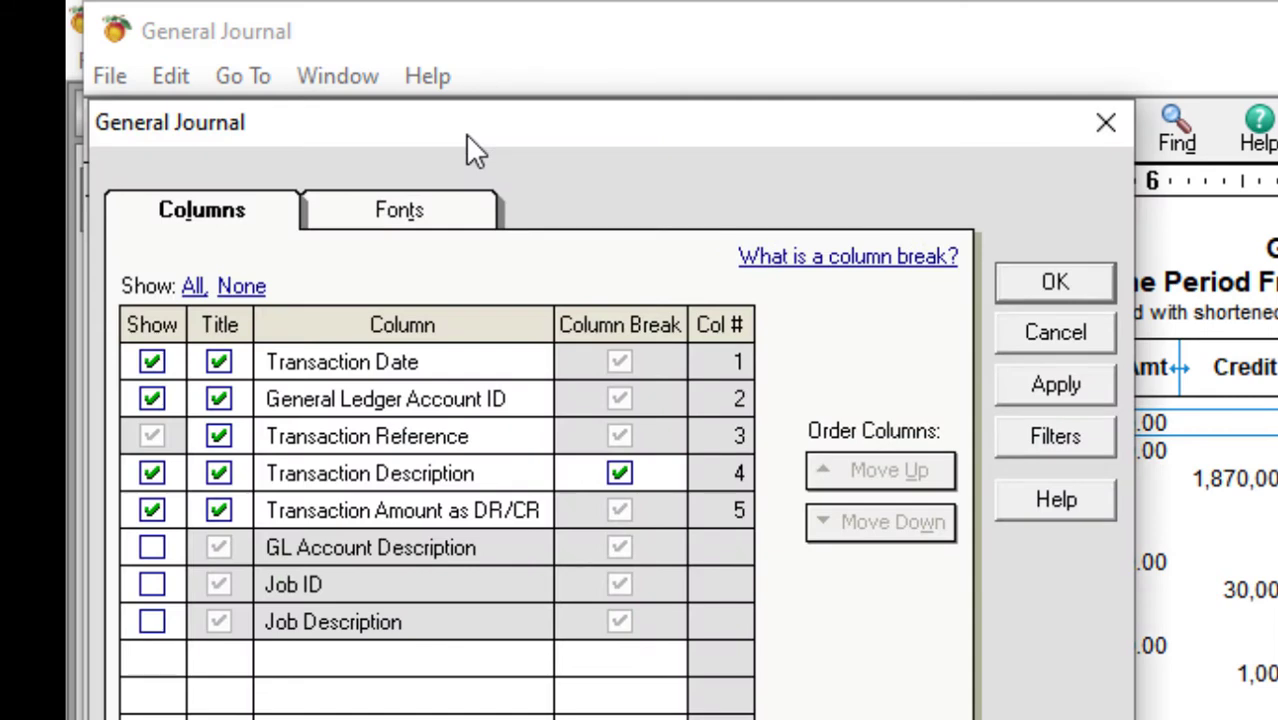
click(152, 548)
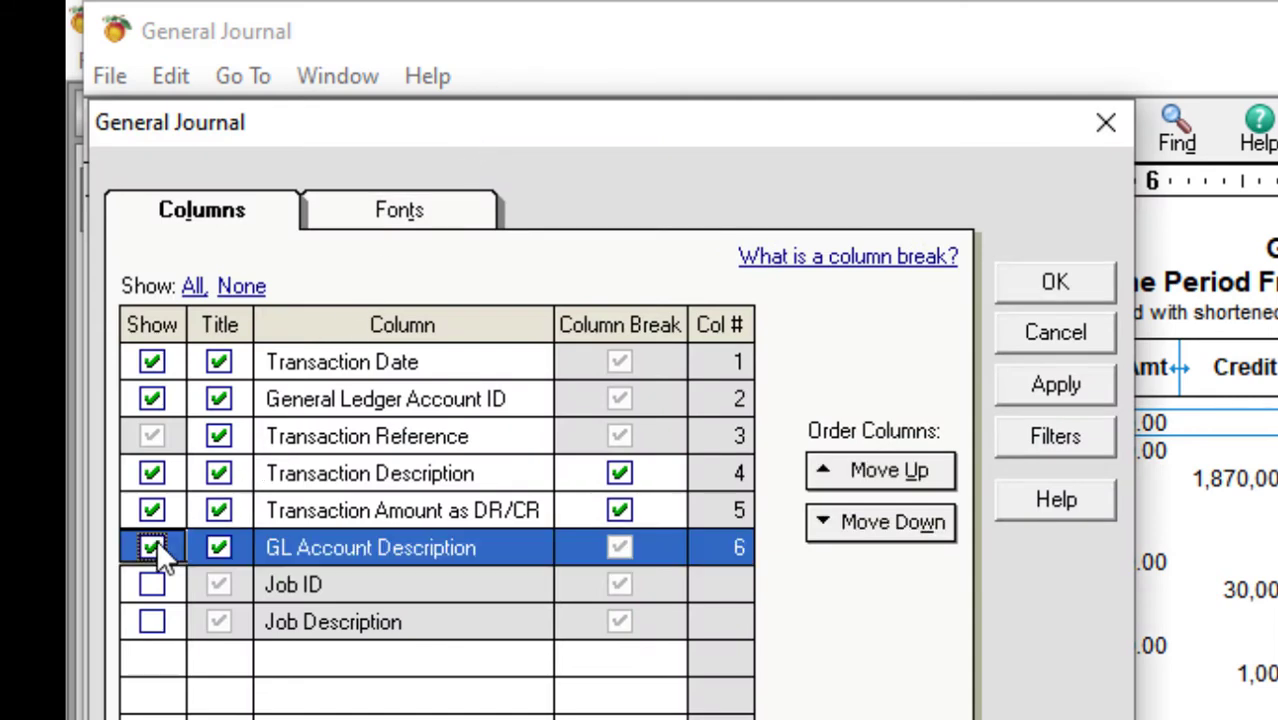
click(1019, 272)
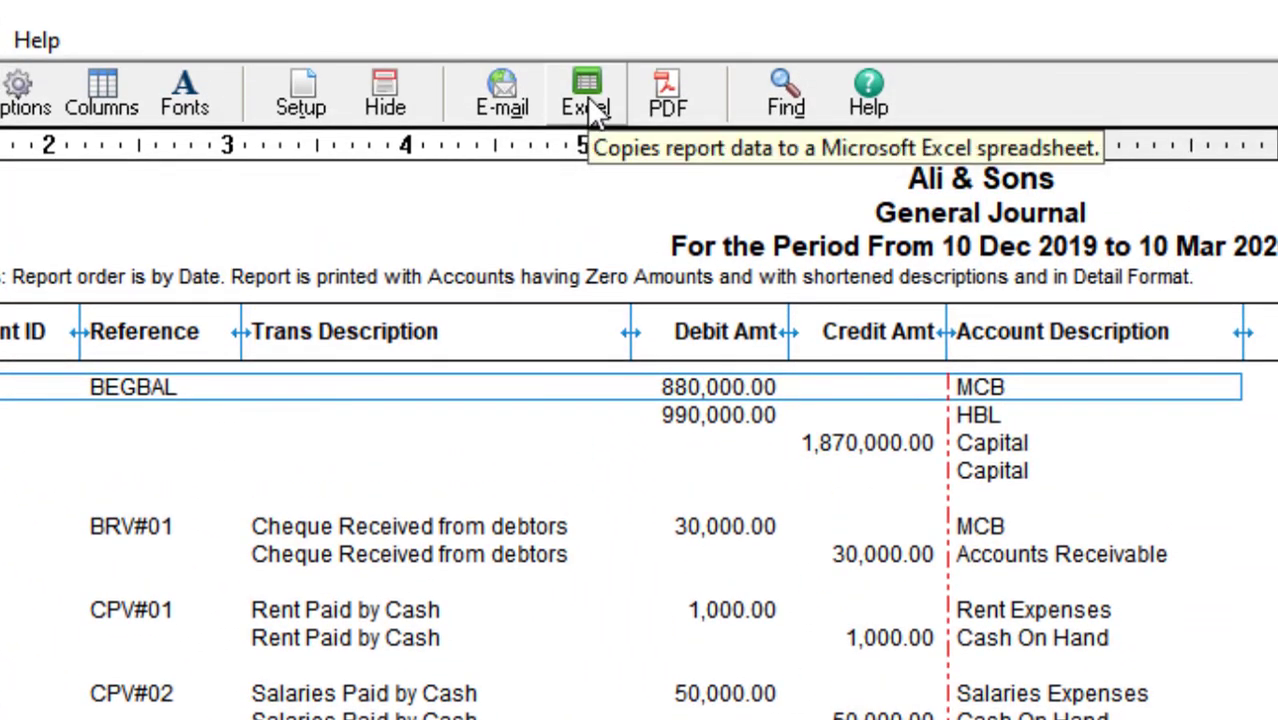
- Copy the General Journal into a new Excel workbook, Book1, and maximize Excel
click(590, 100)
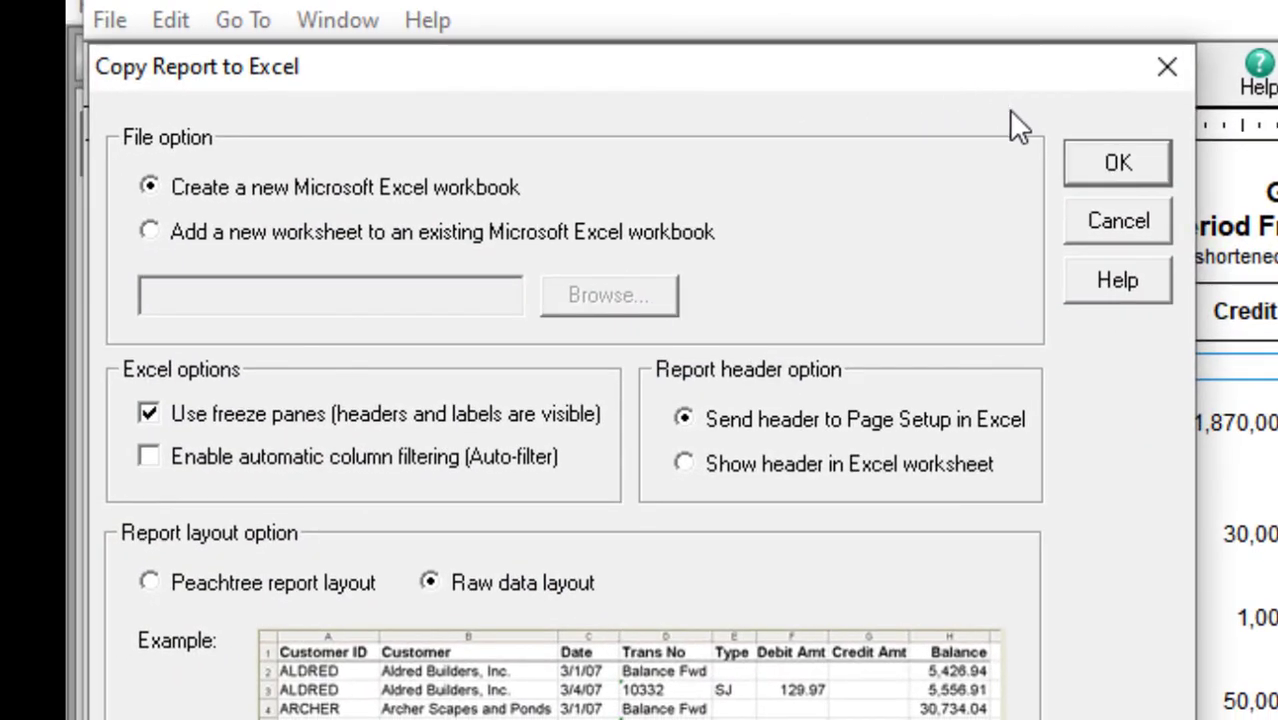
click(1090, 185)
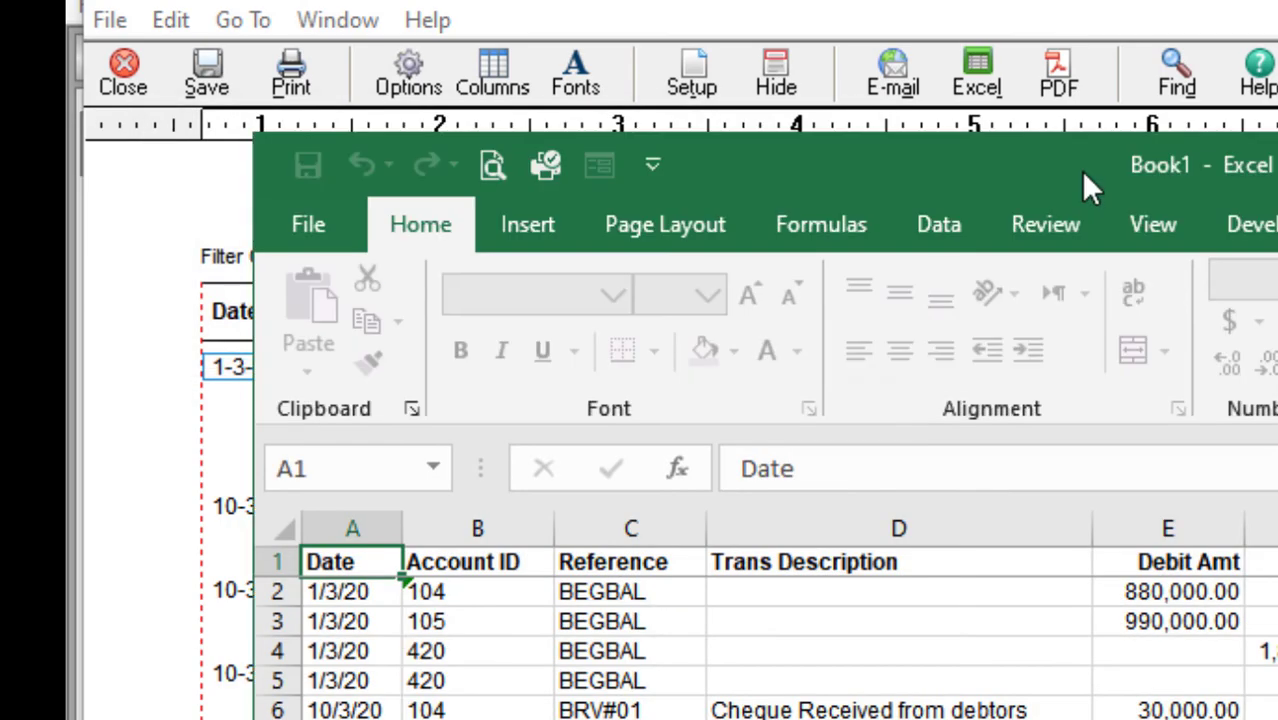
double_click(1080, 170)
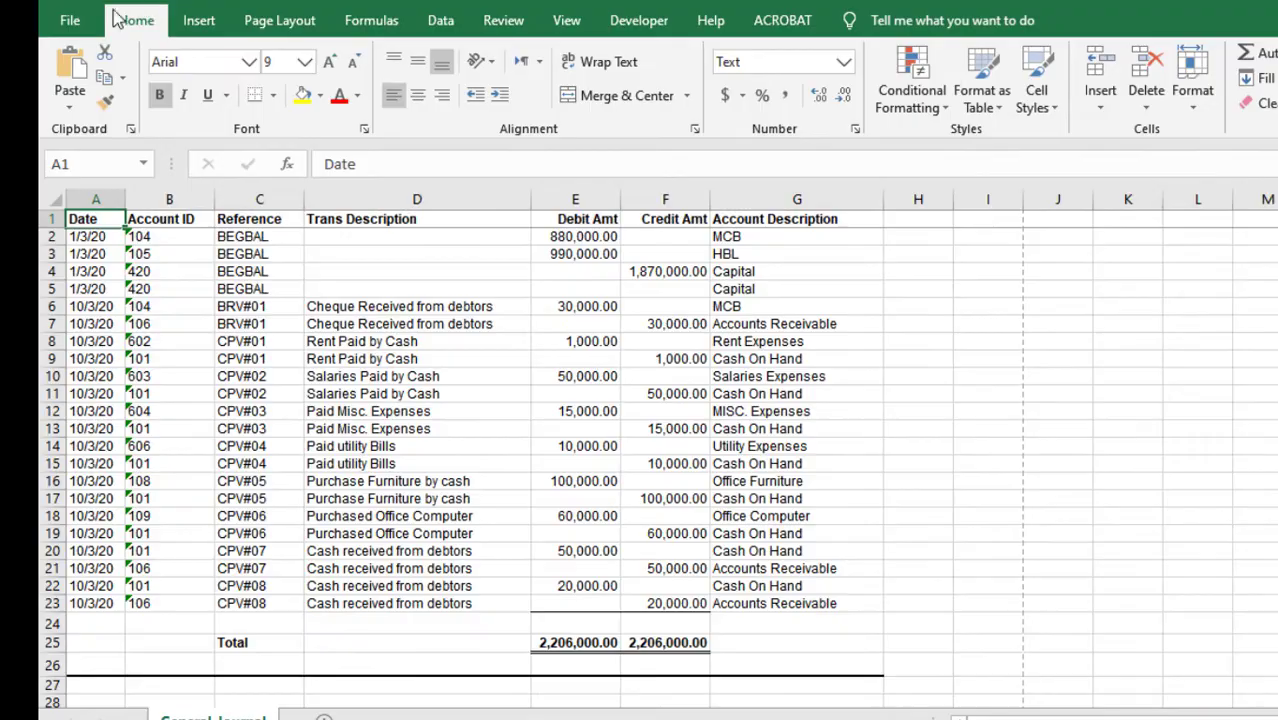
click(70, 20)
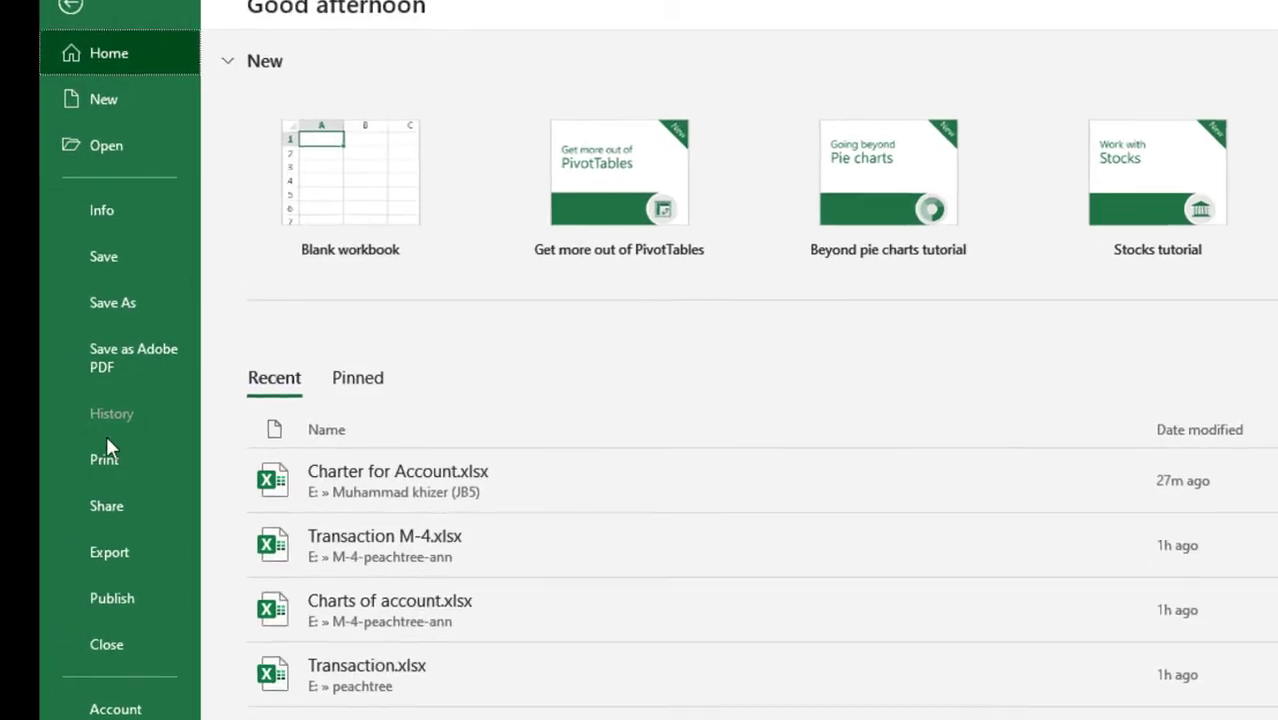
- In print settings, try portrait with narrow margins and fit the sheet on one page
click(108, 462)
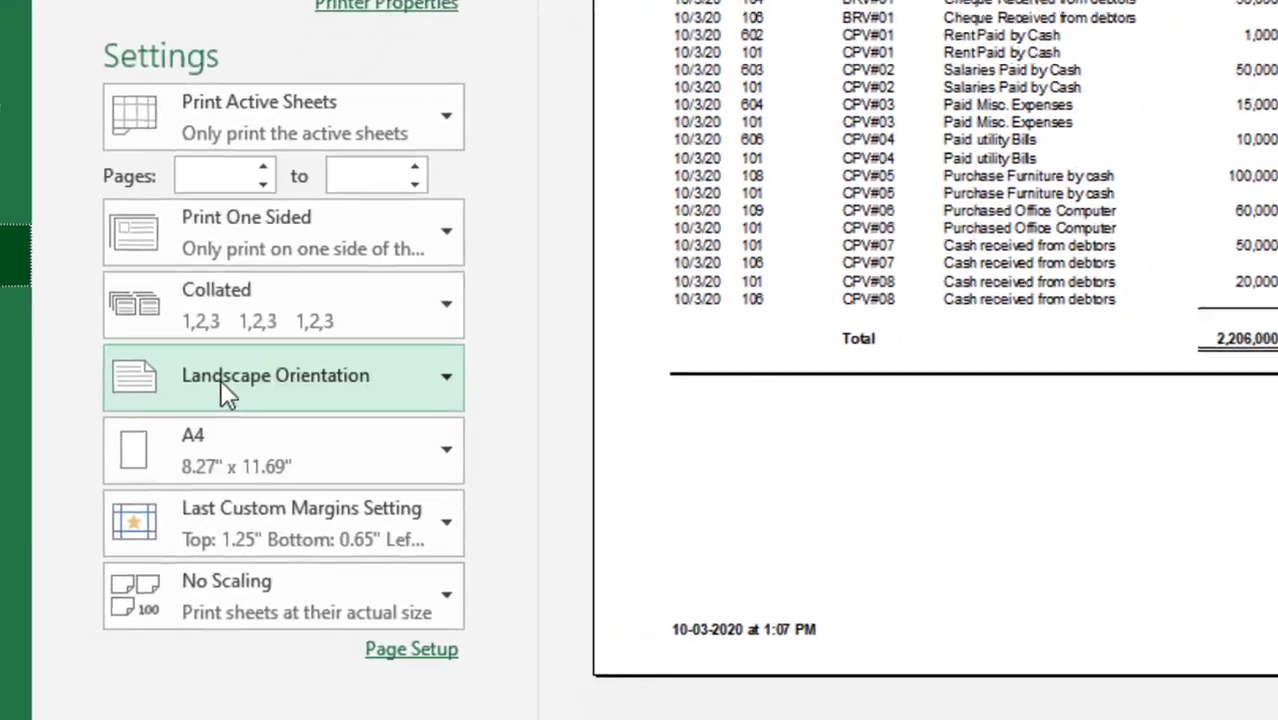
click(135, 440)
click(245, 440)
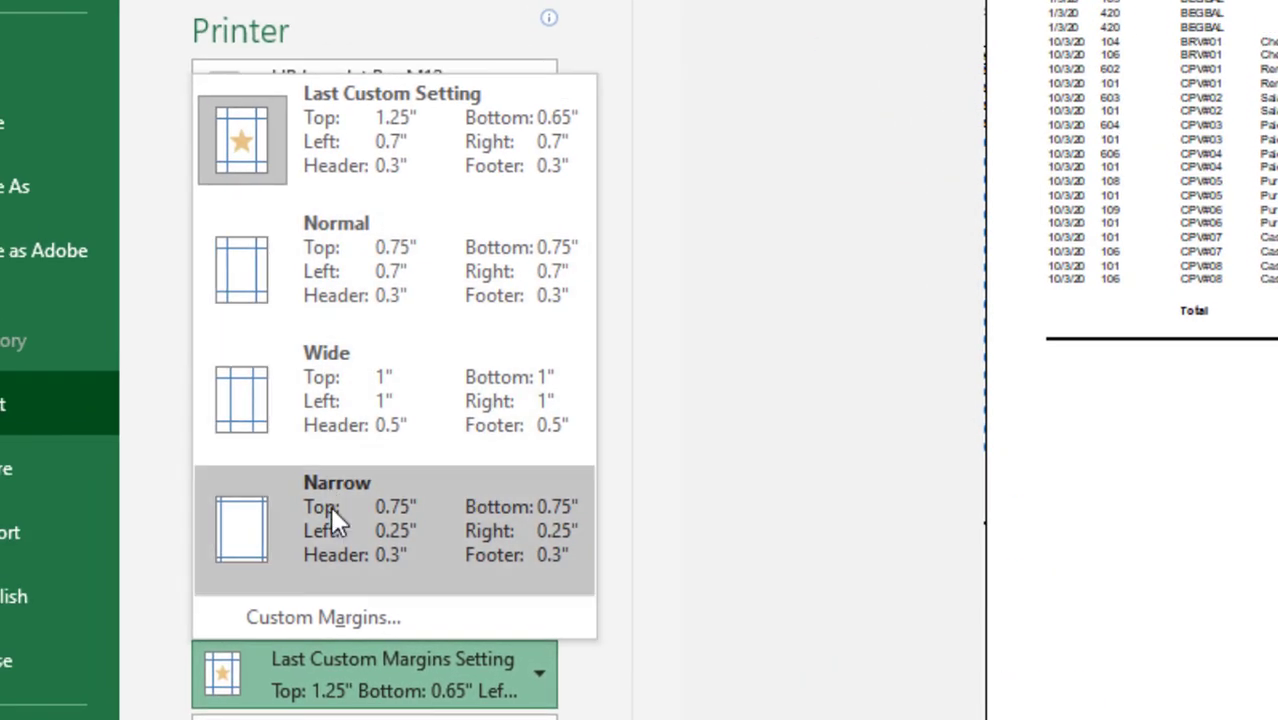
click(333, 515)
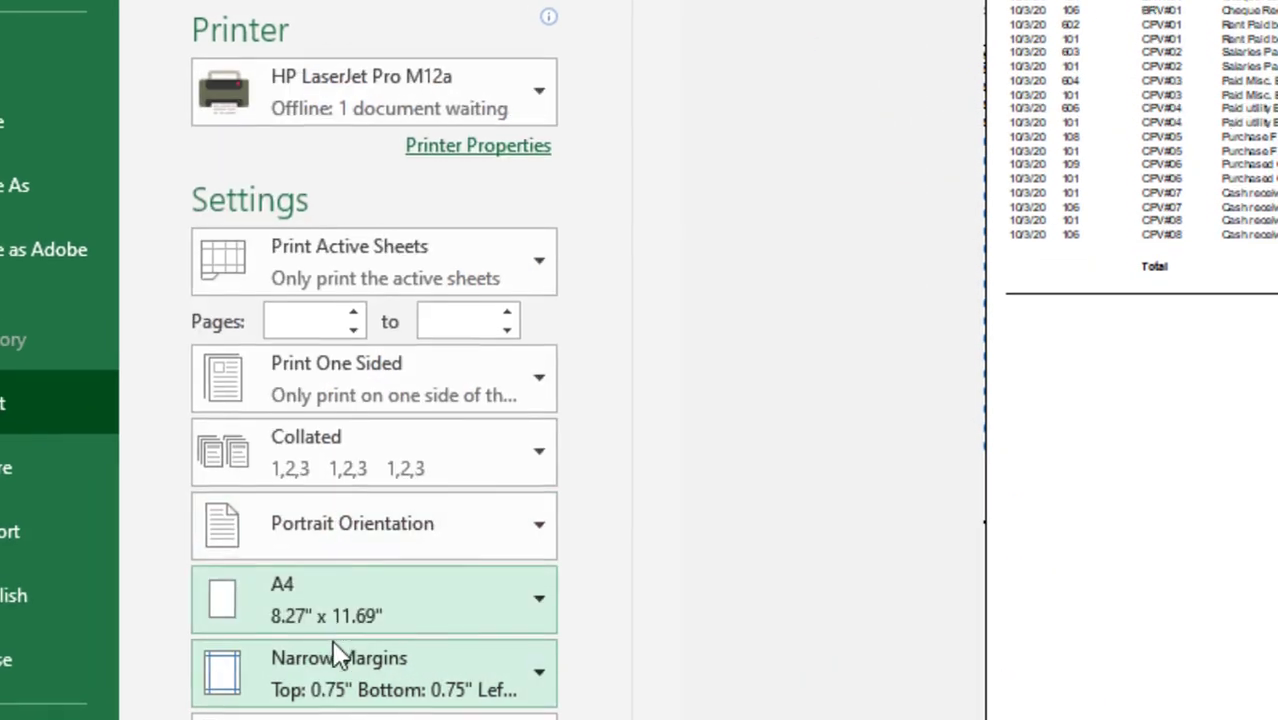
click(308, 620)
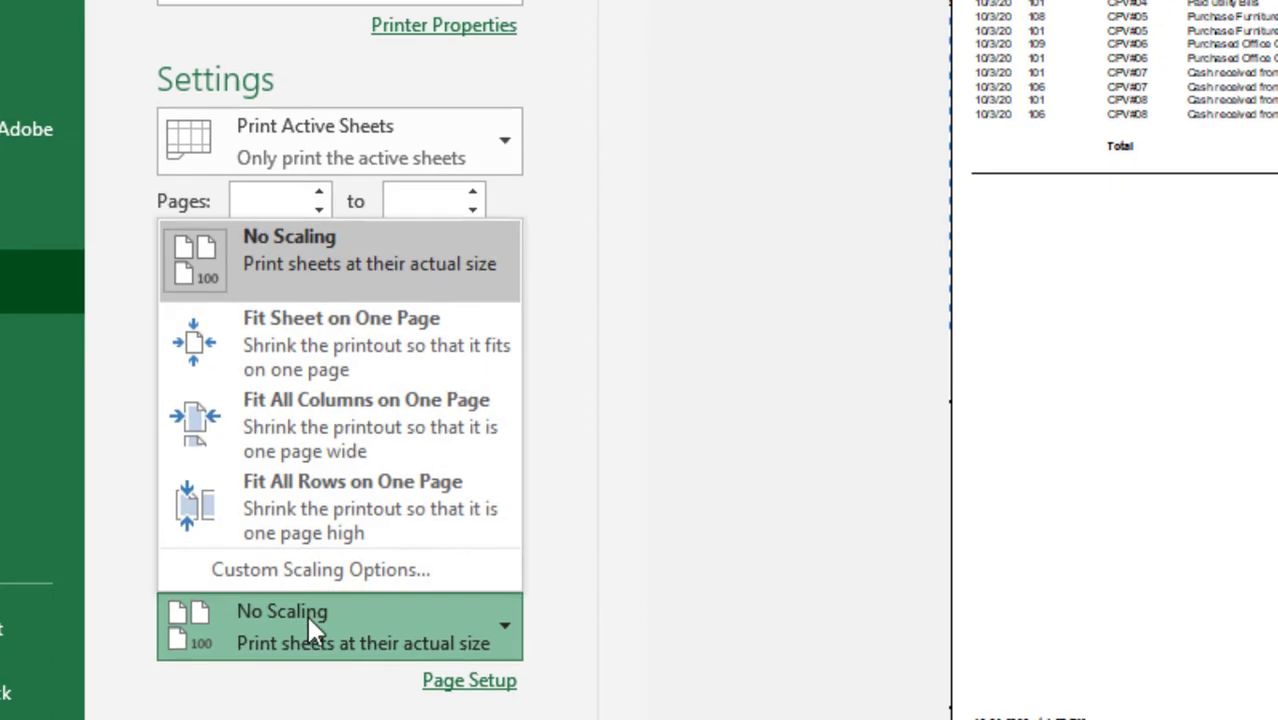
click(330, 355)
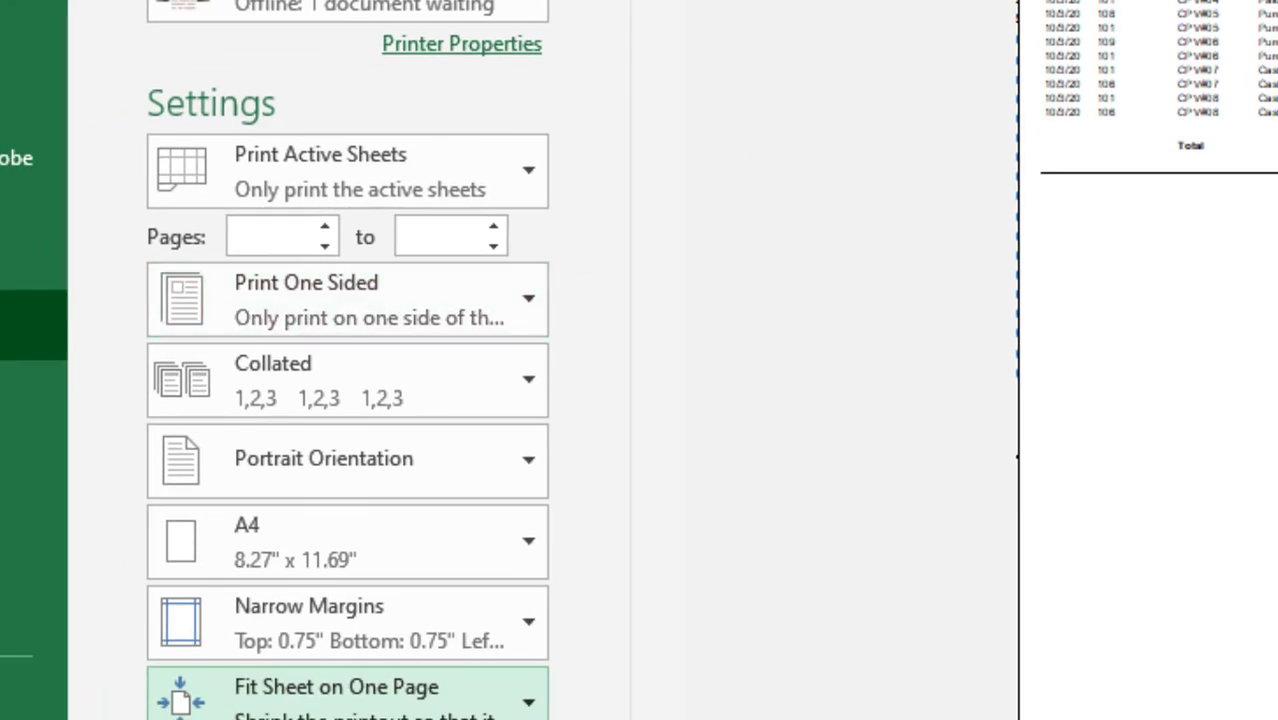
- Use landscape orientation with the Last Custom Margins setting and print the sheet
click(314, 445)
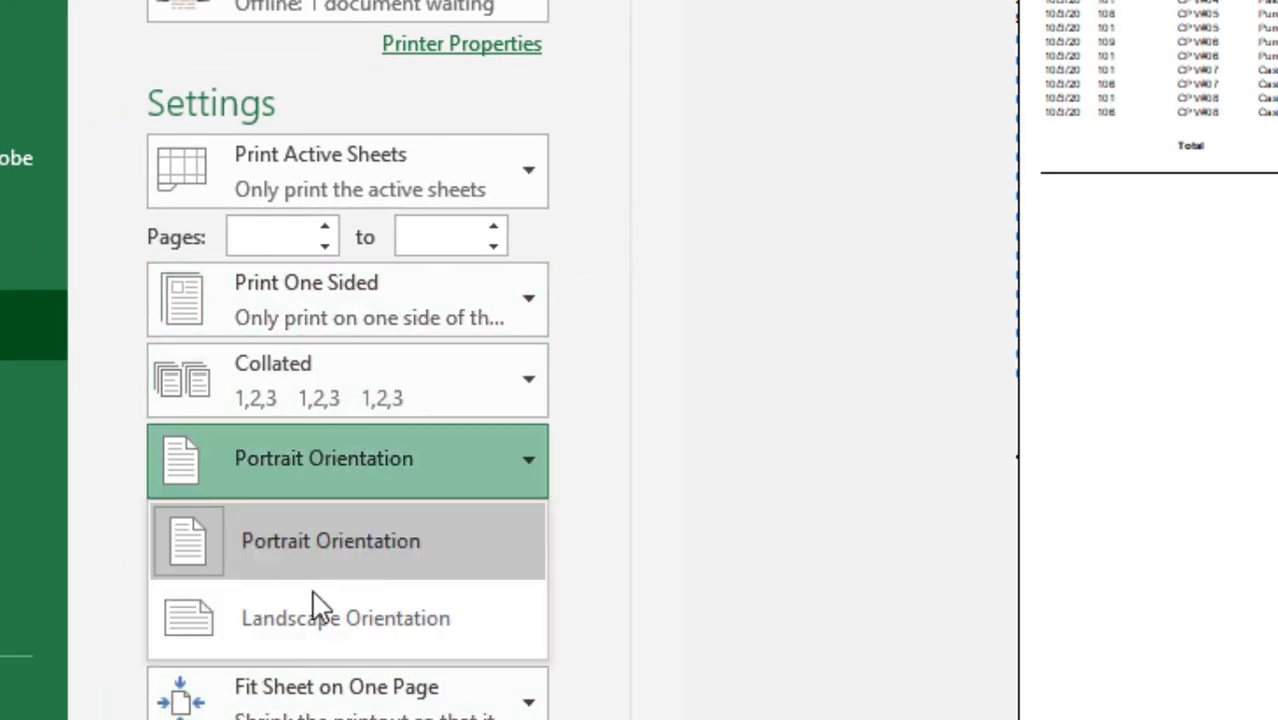
key(Escape)
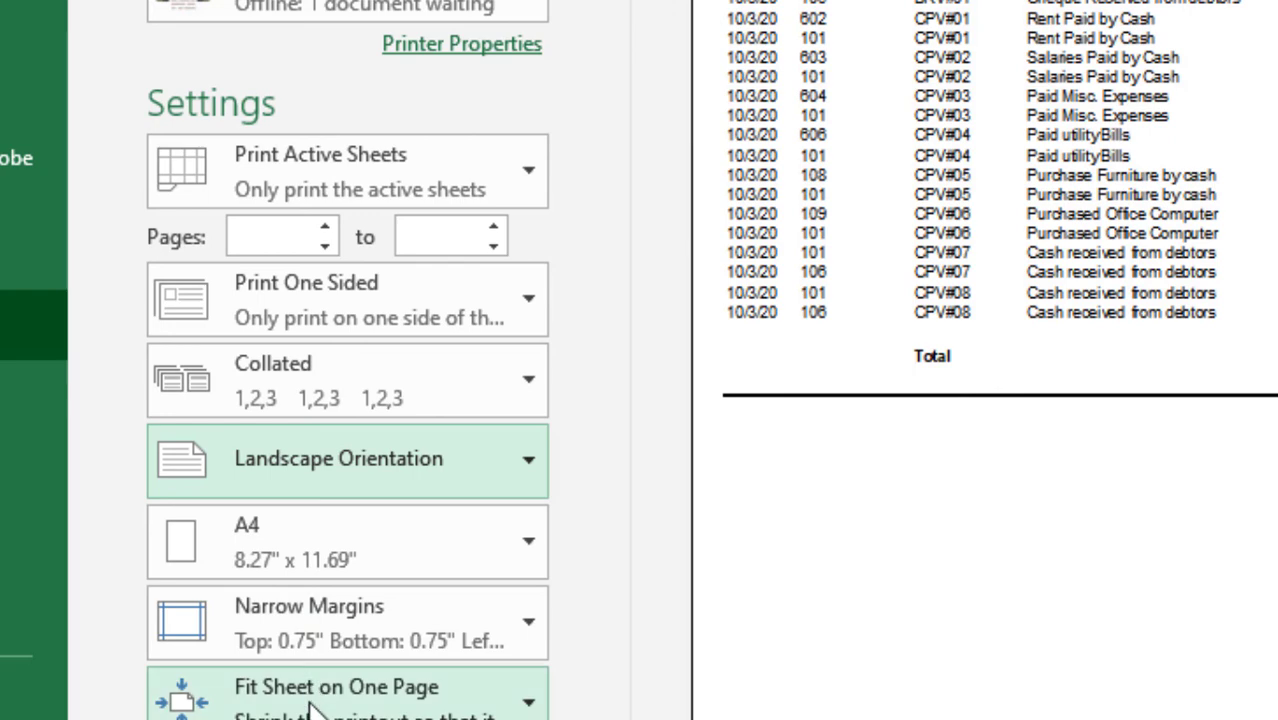
click(312, 712)
key(Escape)
click(320, 640)
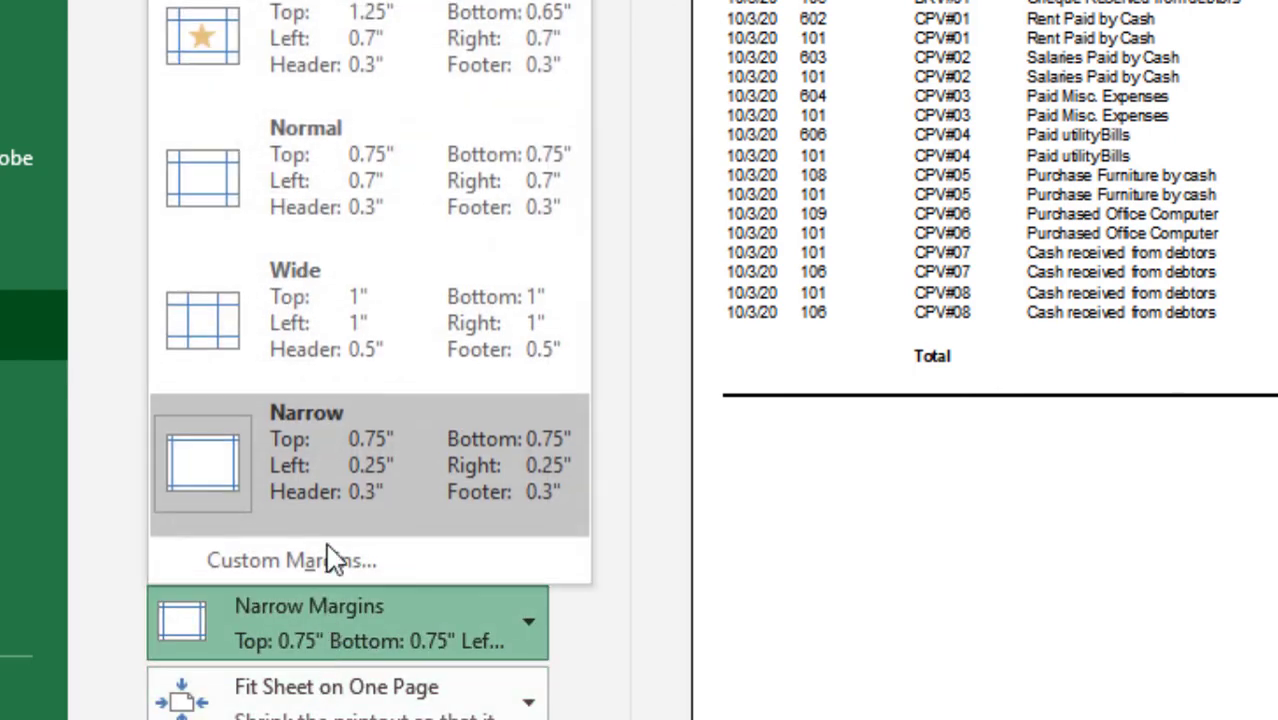
click(320, 185)
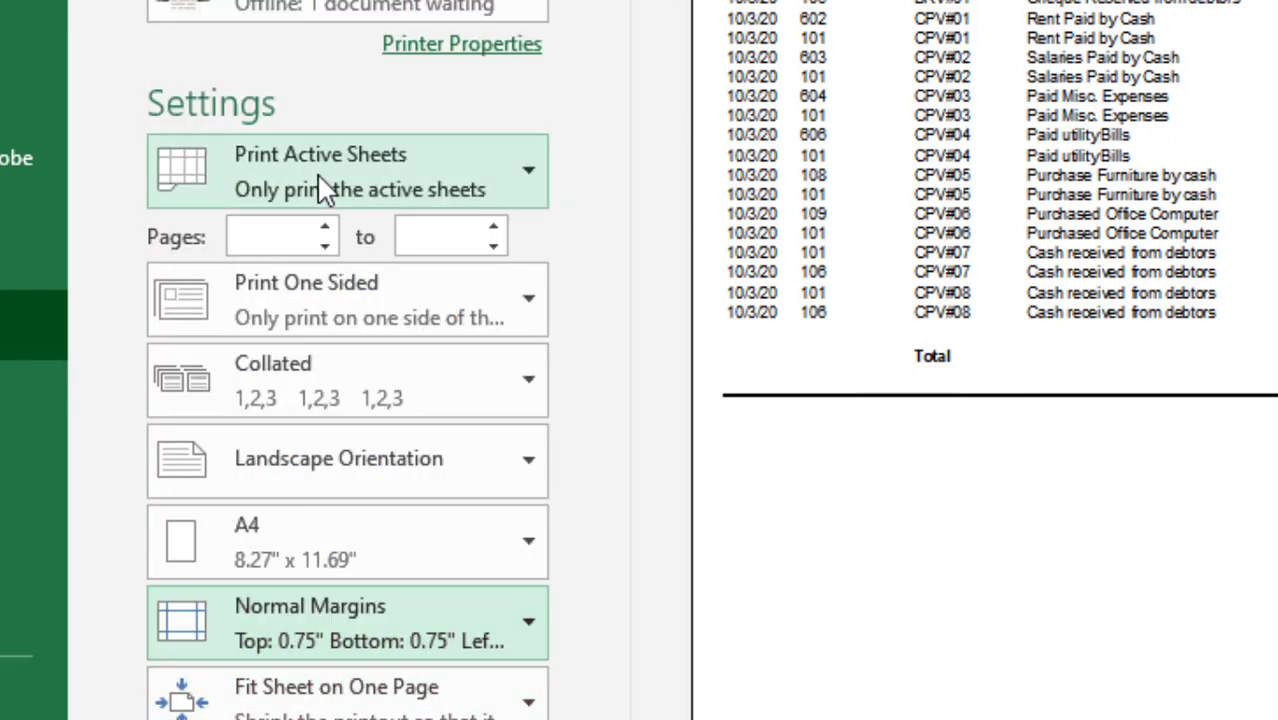
click(328, 622)
click(287, 335)
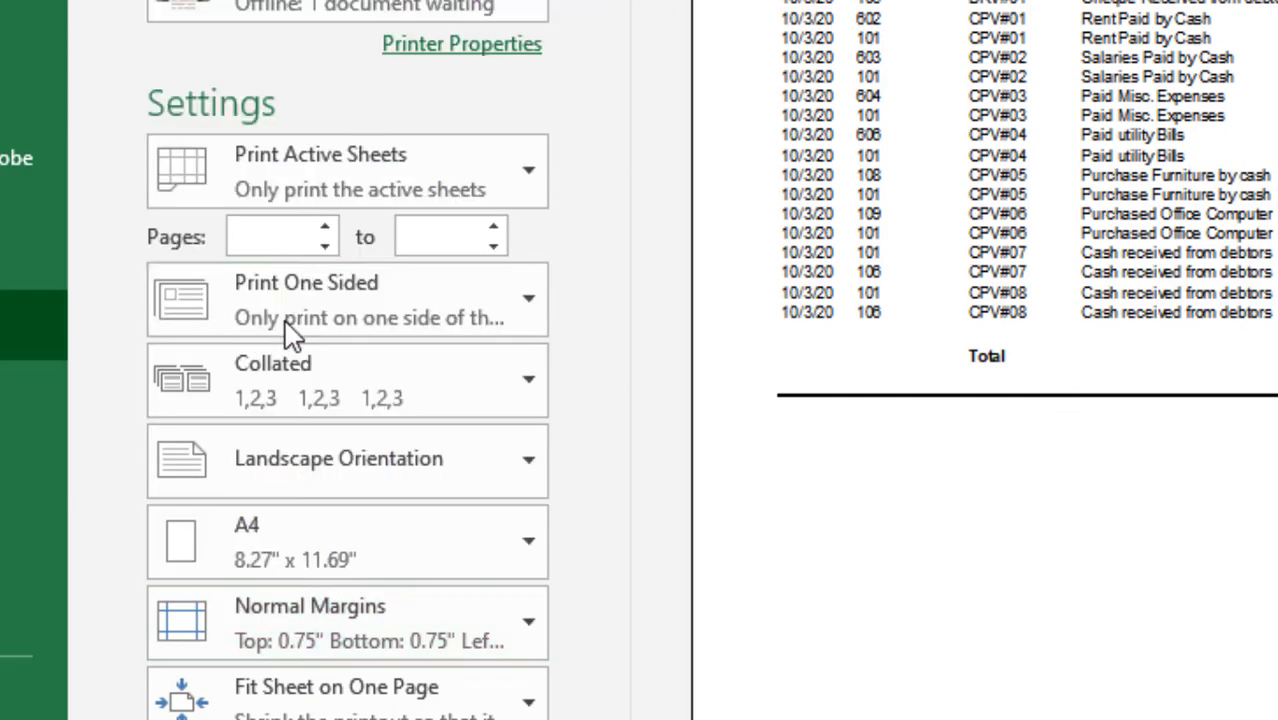
click(290, 600)
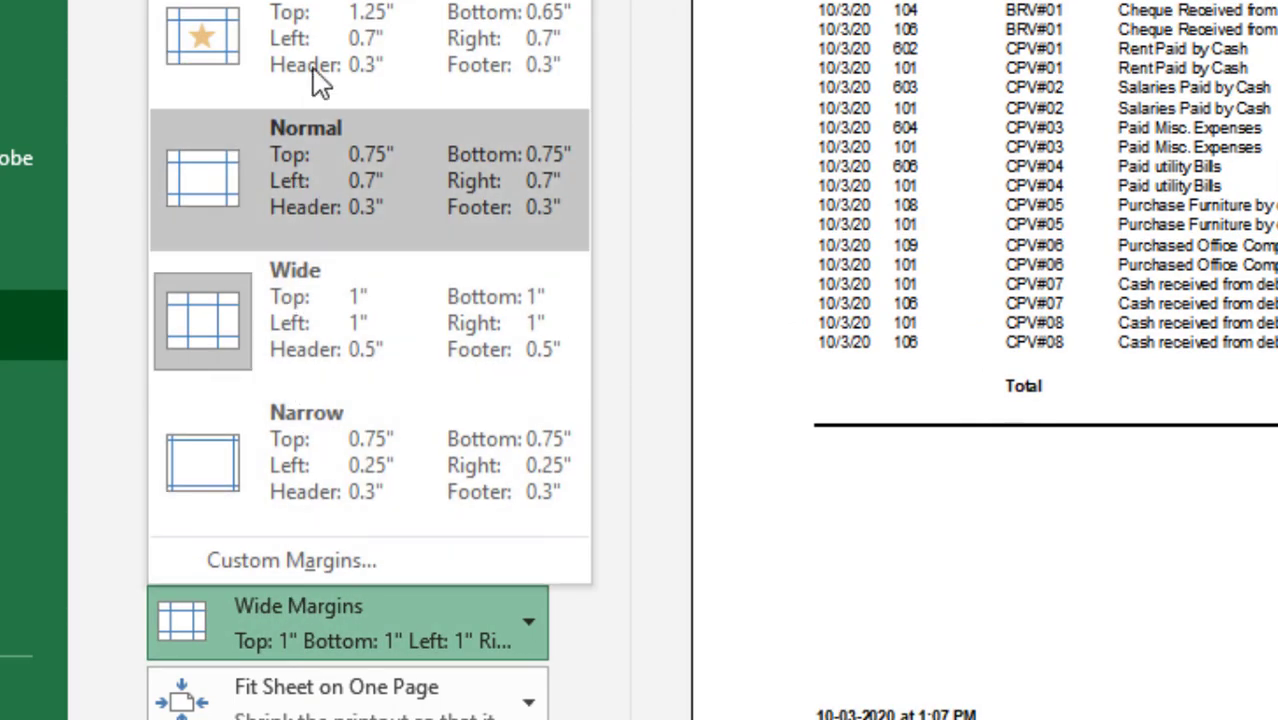
click(318, 70)
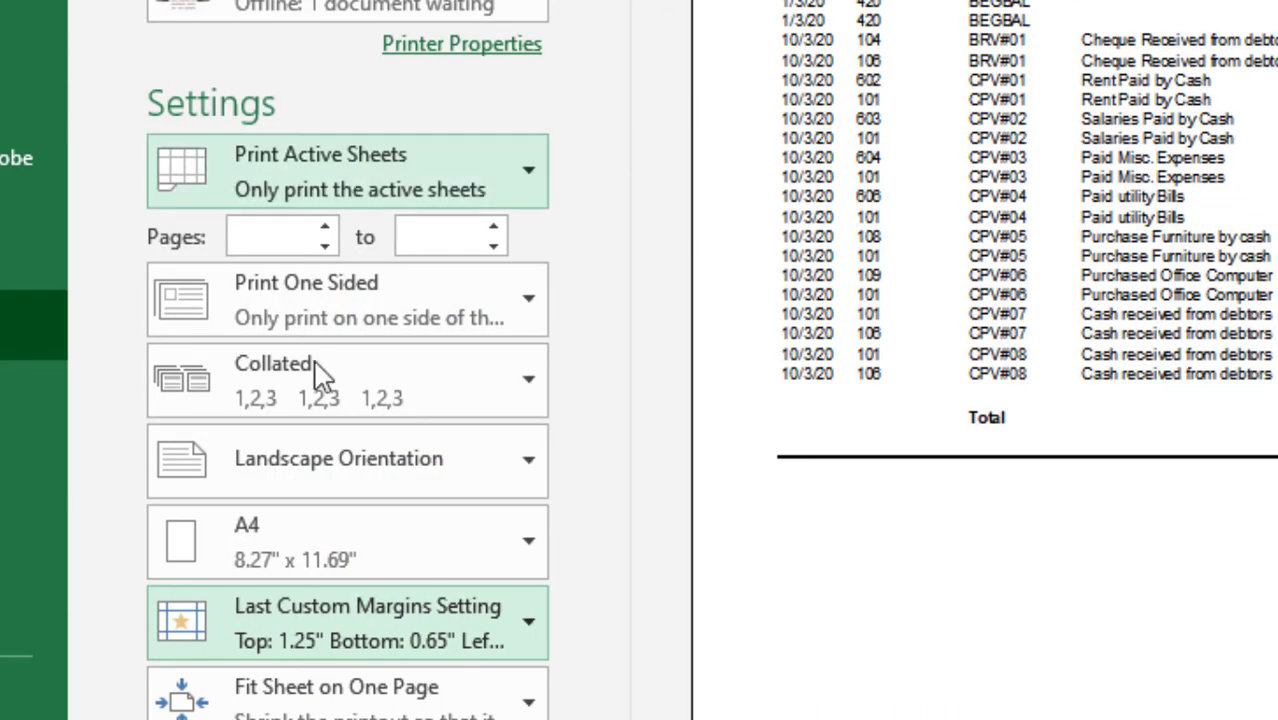
click(330, 465)
click(342, 616)
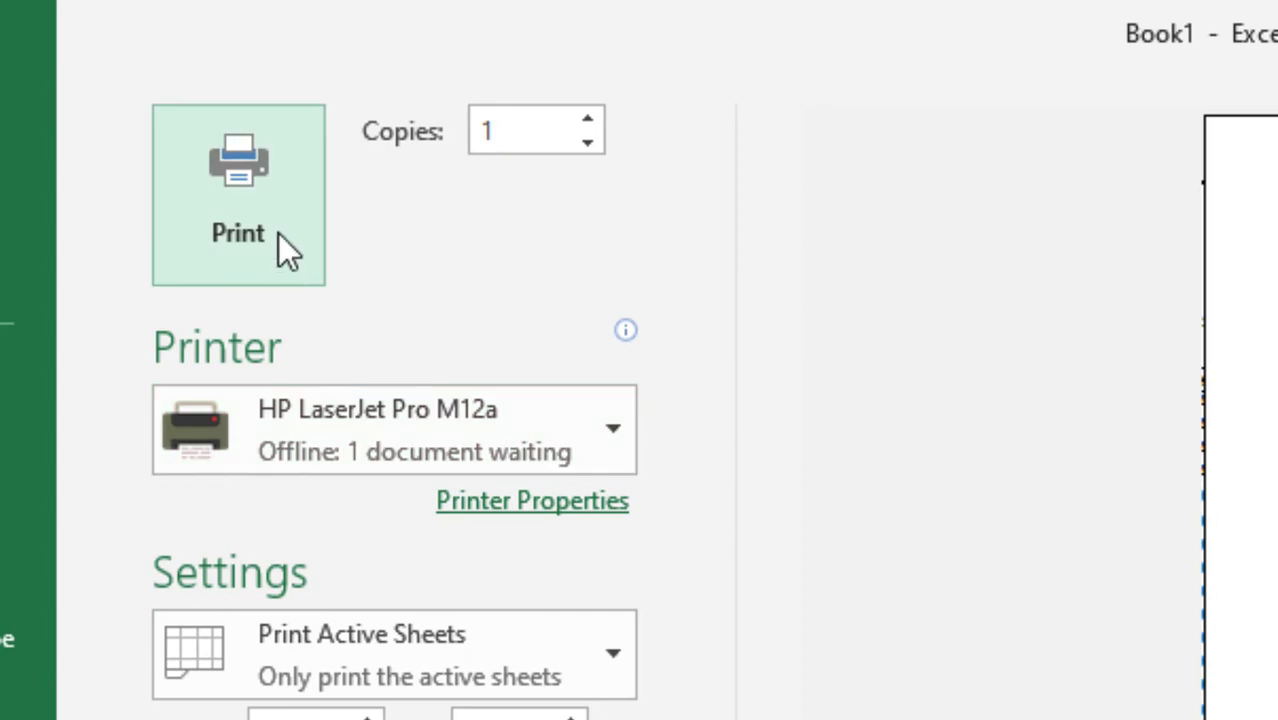
click(278, 233)
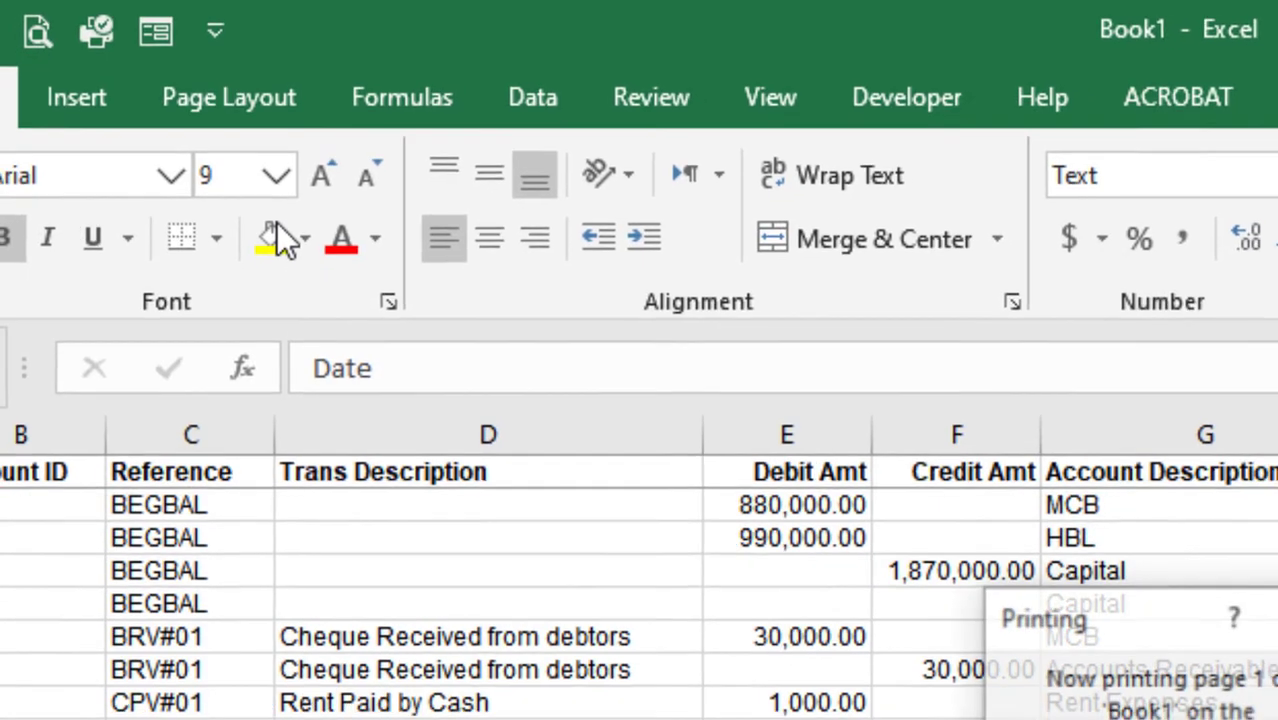